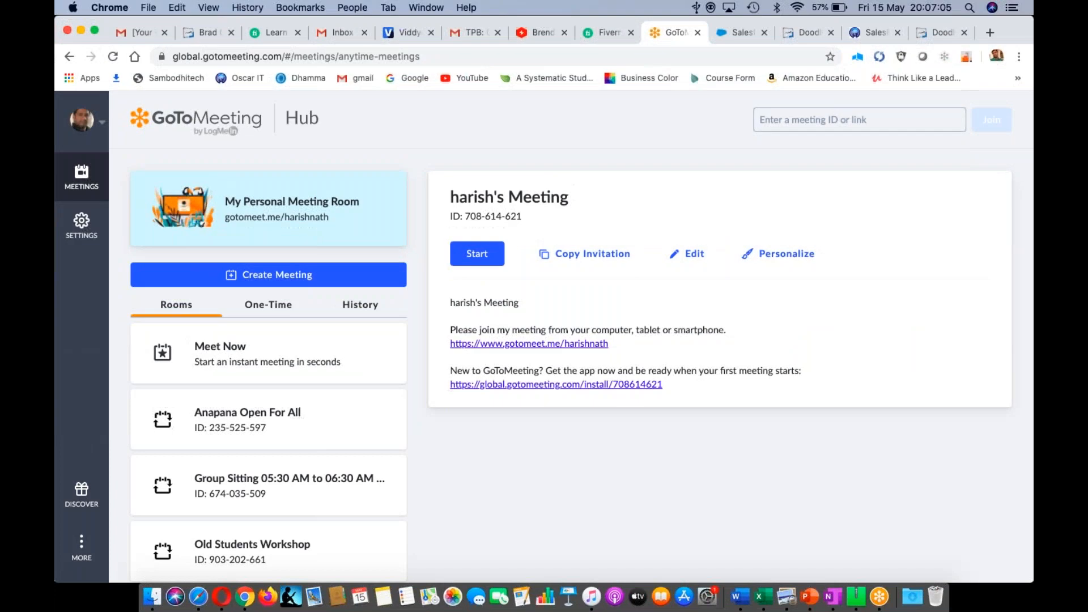
- From the Salesforce tab, switch to the Sales app and go to the Campaigns tab
click(738, 35)
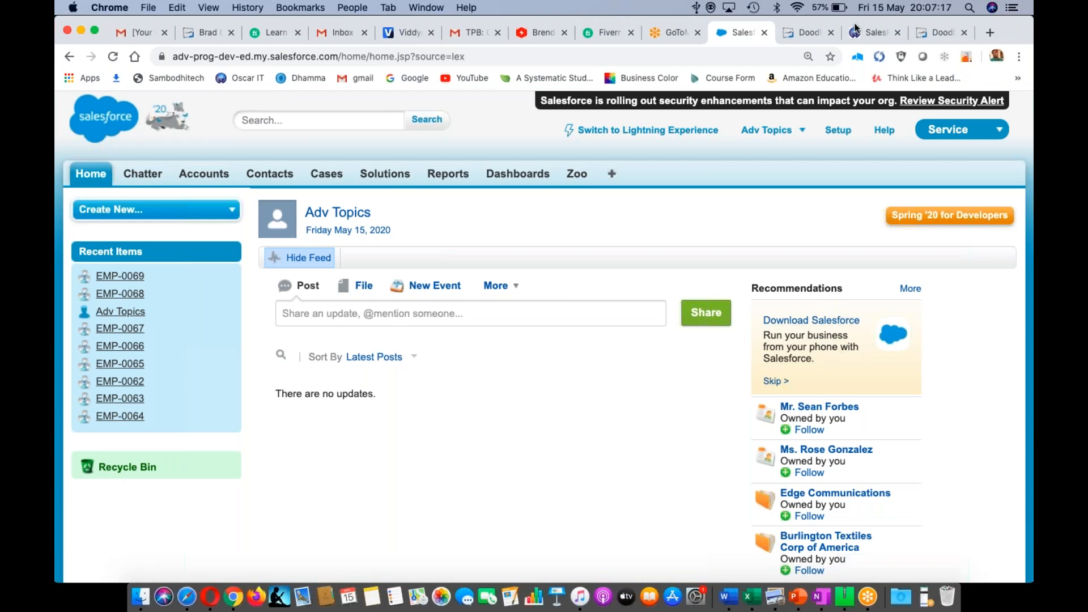
click(1002, 130)
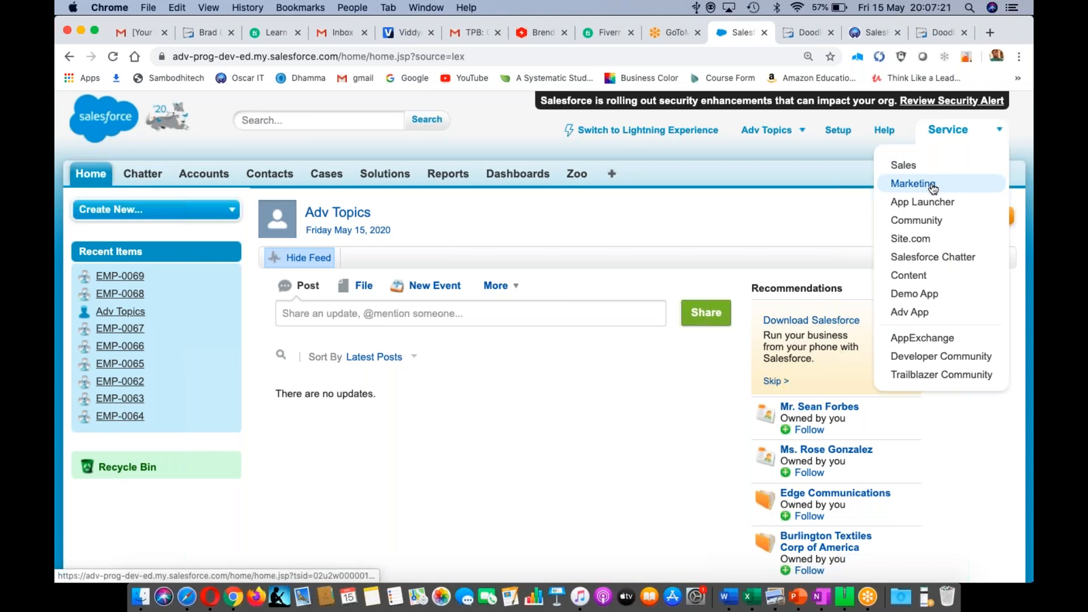
click(903, 165)
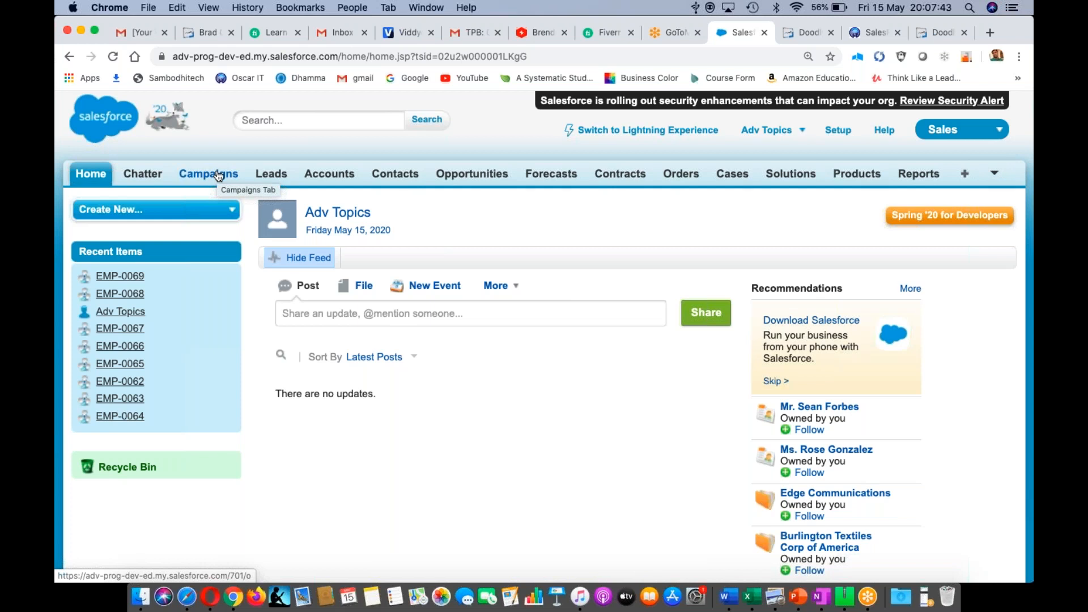
click(219, 175)
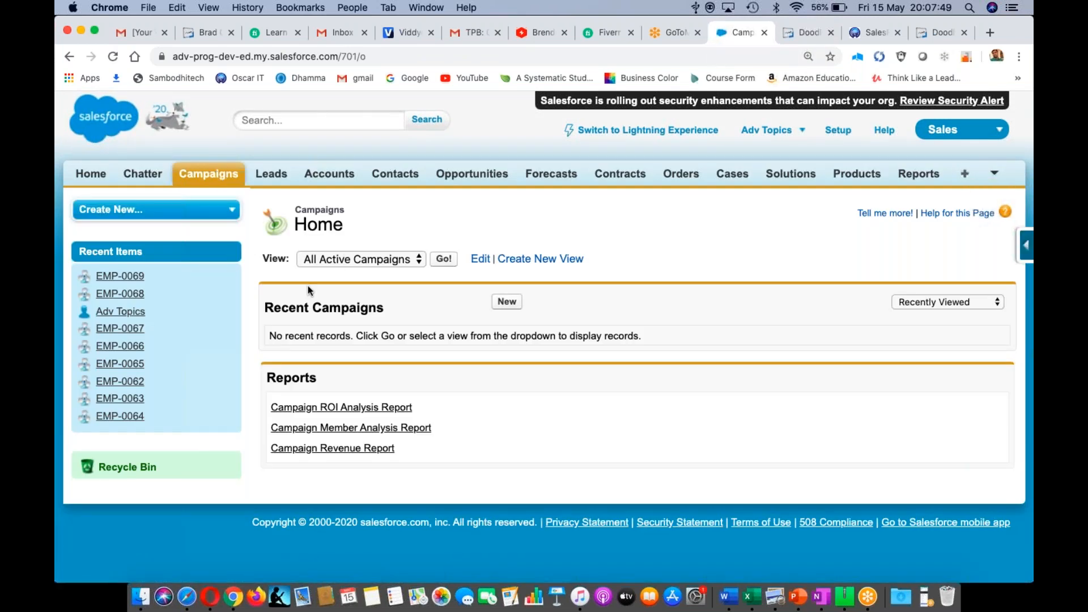
- Start a new campaign, zoom the form in, and bring up the campaign Type choices
click(505, 303)
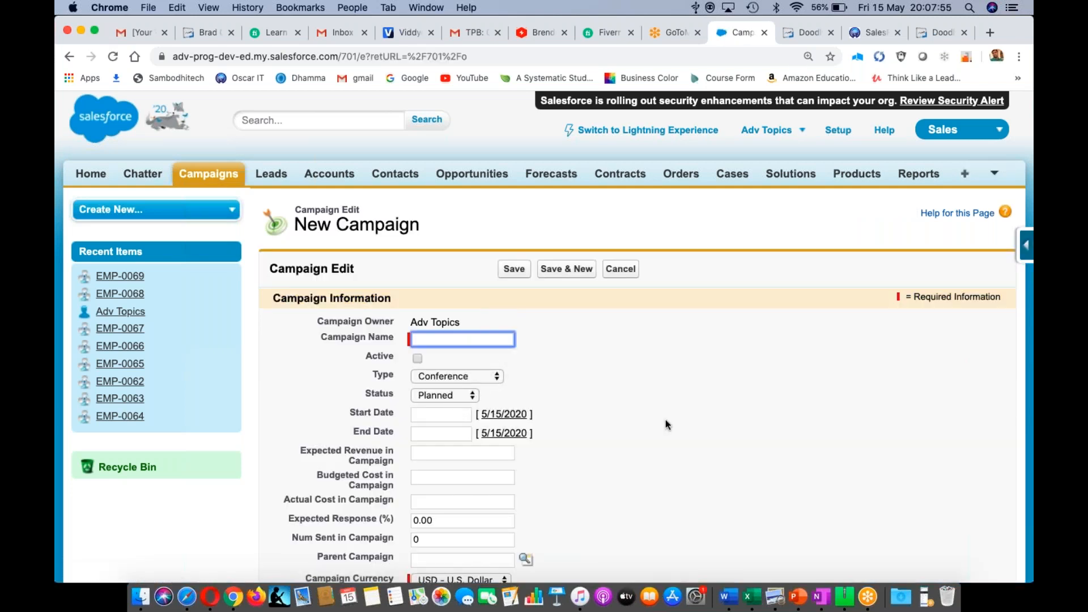
key(super+equal)
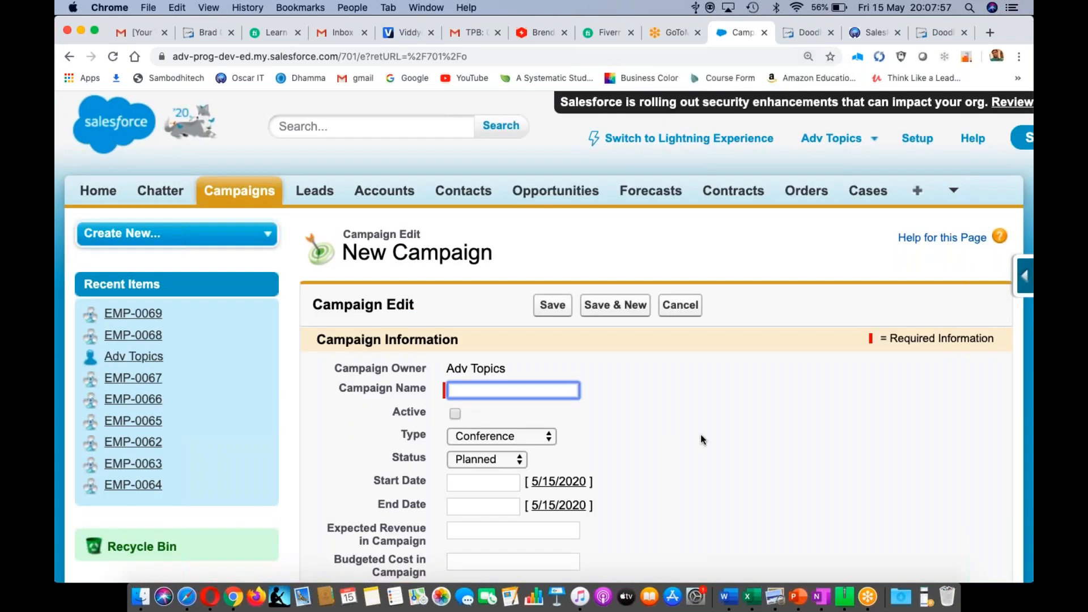
scroll(703, 444, down, 5)
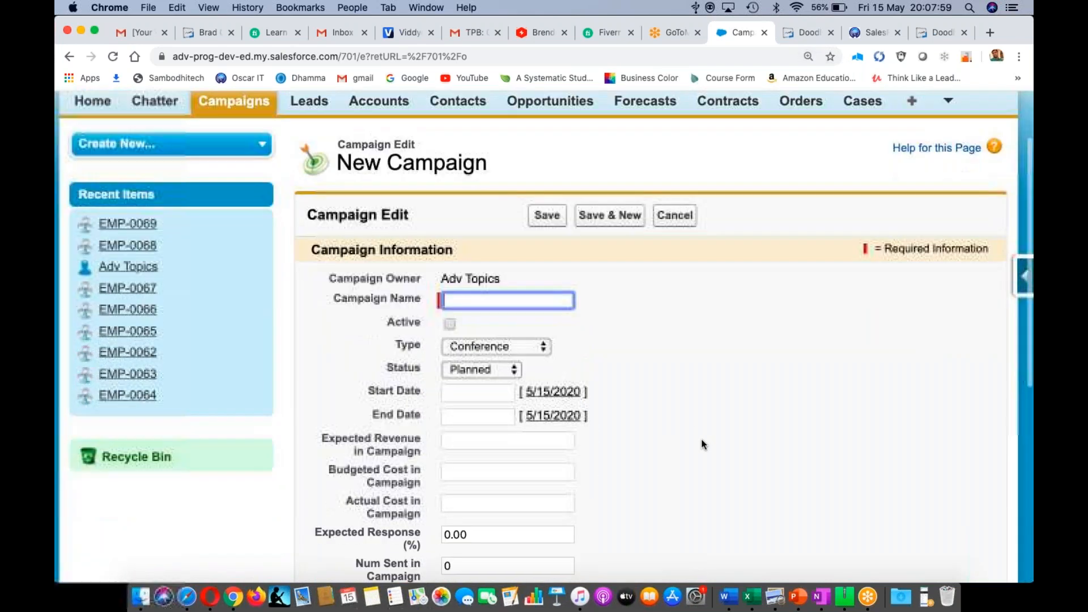
scroll(703, 444, down, 2)
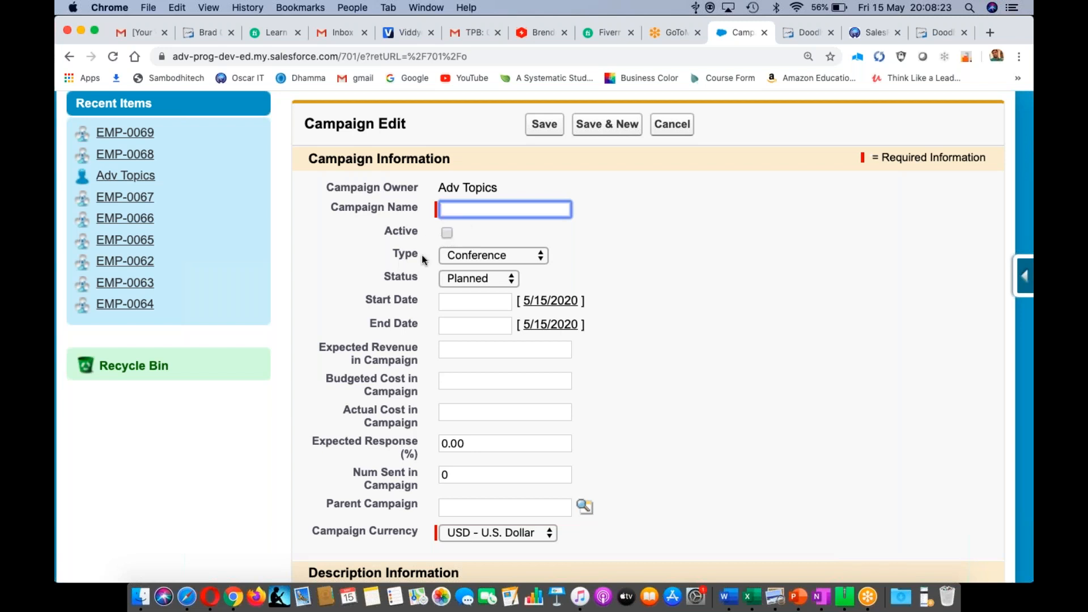
click(542, 259)
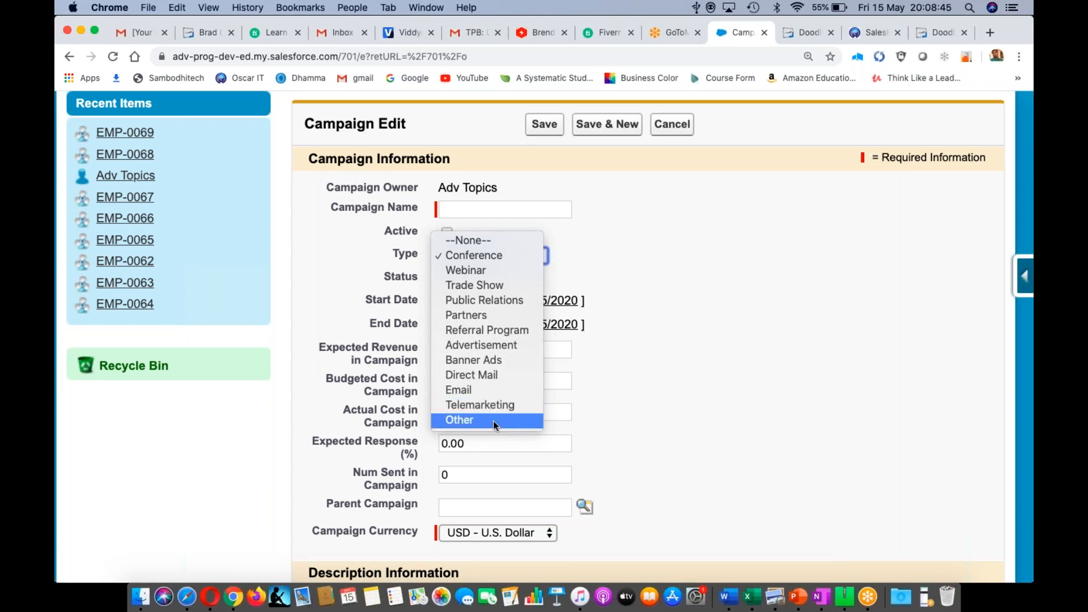
click(626, 308)
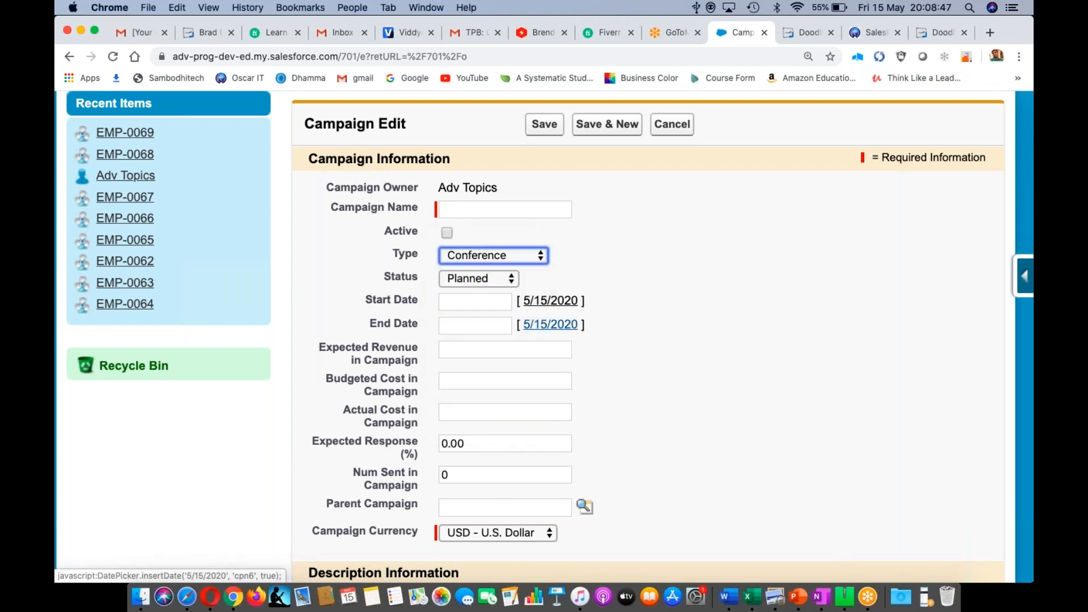
click(512, 280)
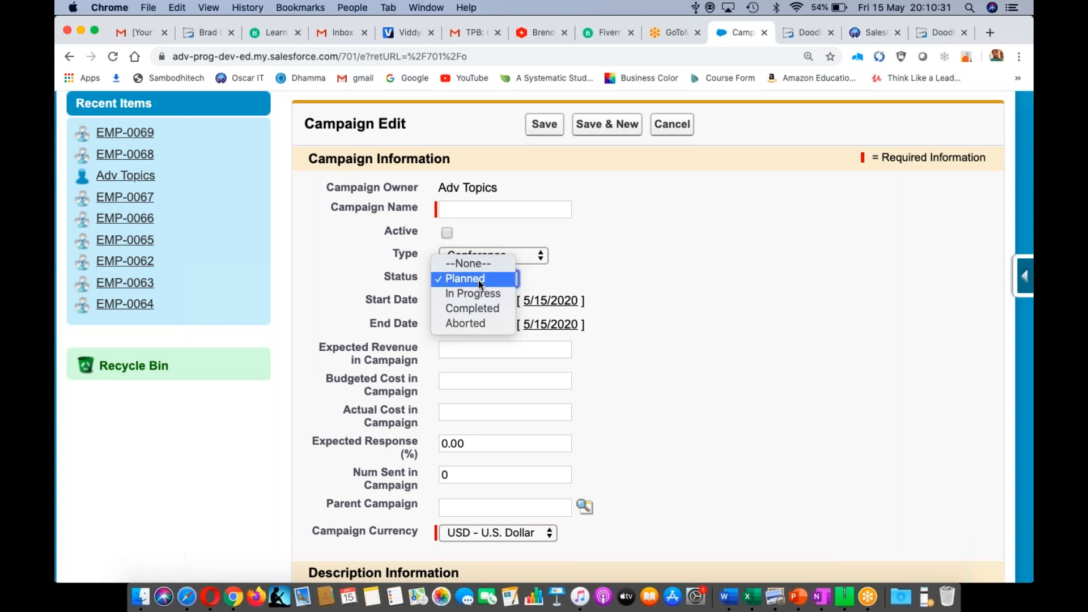
click(599, 249)
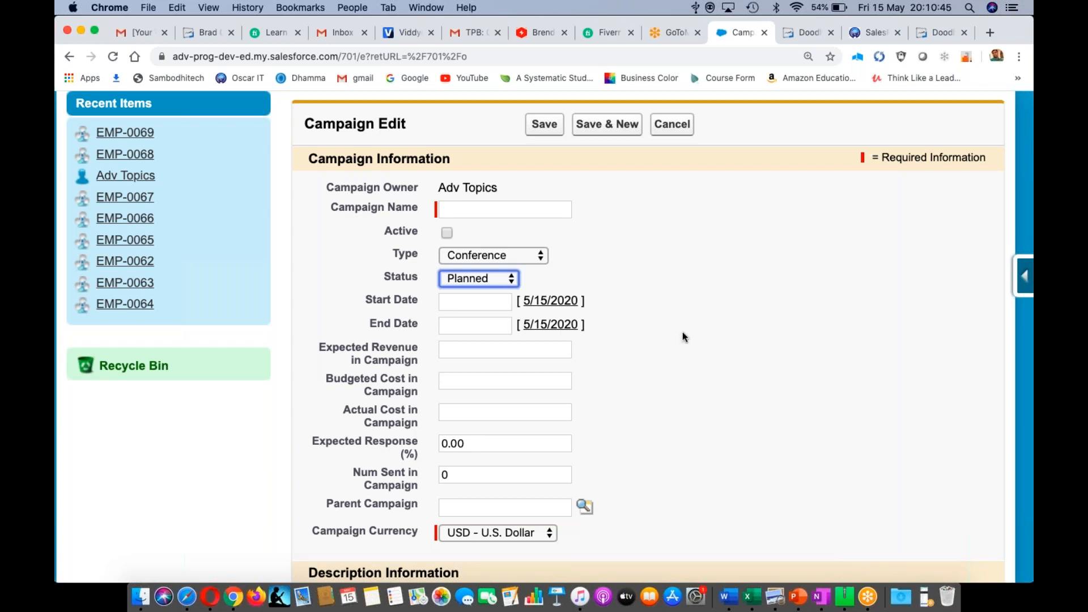
scroll(683, 337, down, 2)
scroll(683, 336, down, 3)
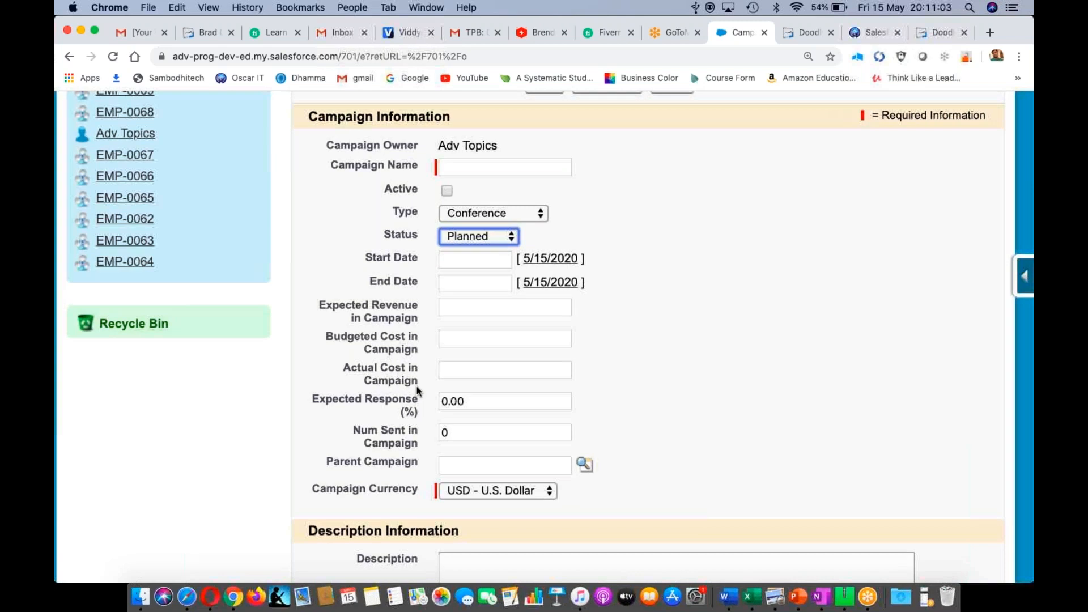
scroll(656, 367, down, 1)
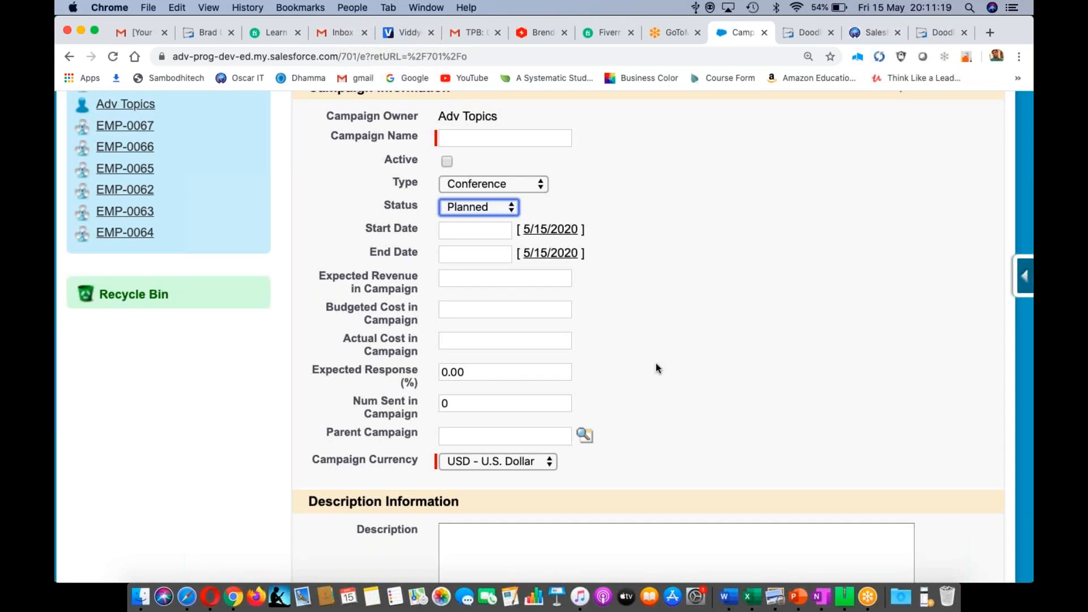
scroll(657, 368, down, 1)
scroll(660, 371, up, 3)
scroll(663, 375, up, 2)
scroll(664, 375, down, 2)
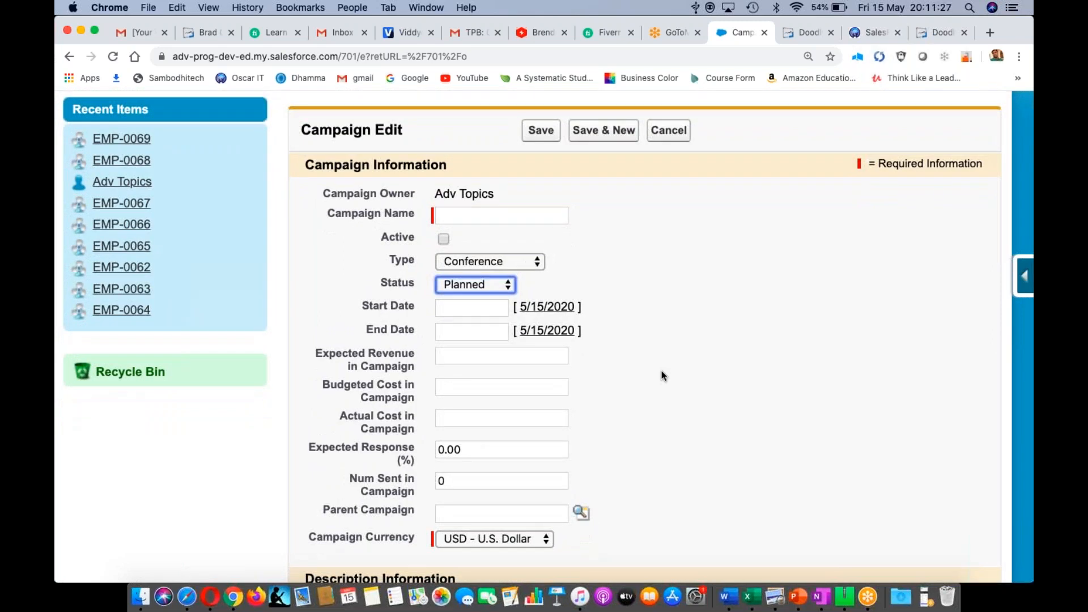
key(super+Tab)
key(super+Tab)
key(super+Tab)
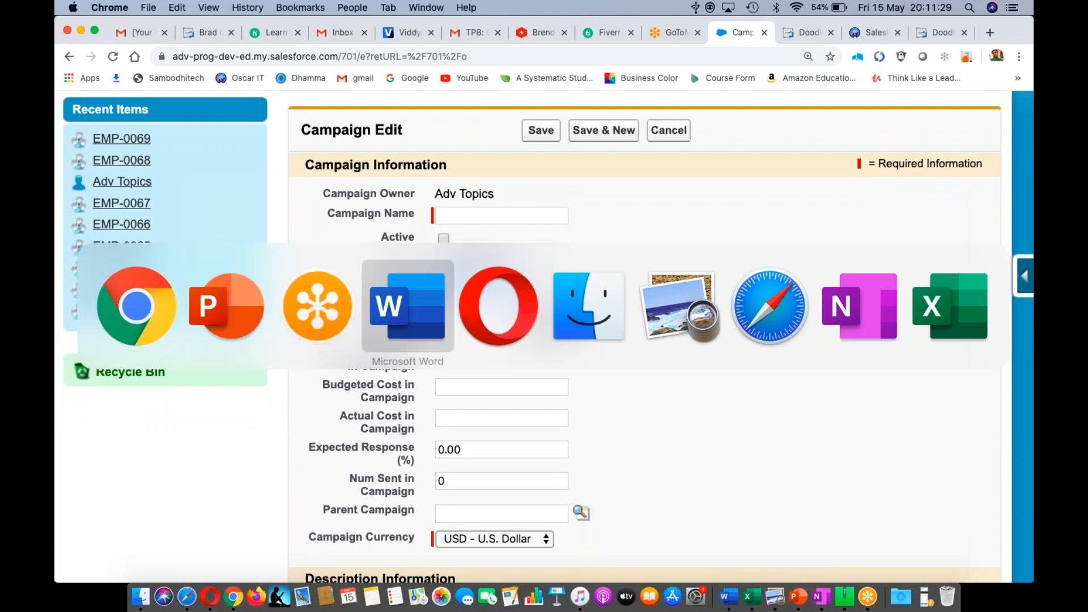
- In Word, add 'WE are feeding data into the campaign sObject ==> Record' under Campaigns
key(Return)
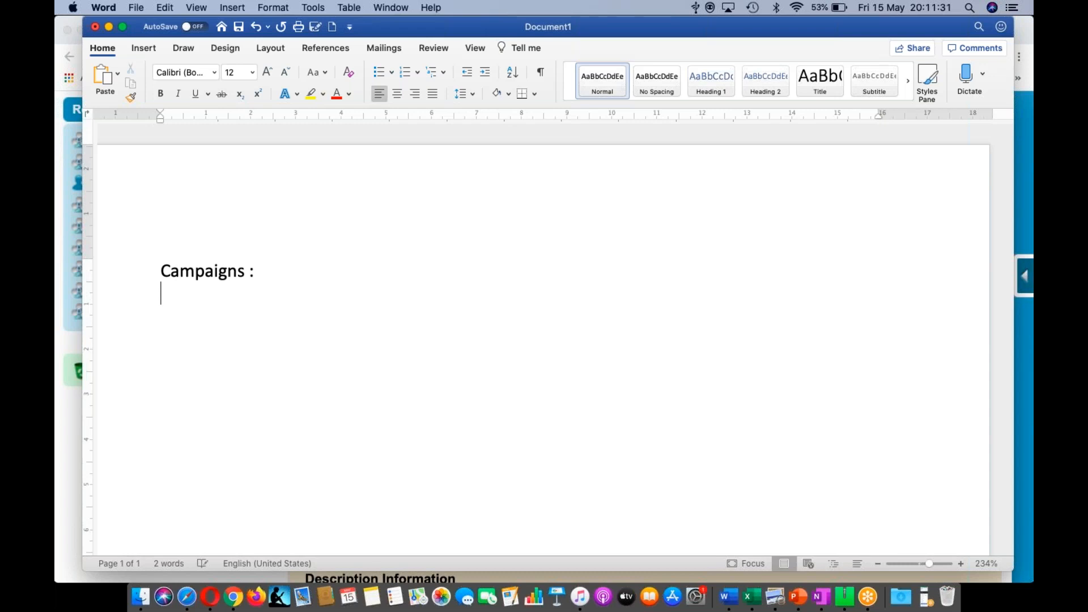
text(WE are fee)
key(BackSpace)
text(ding data inyo)
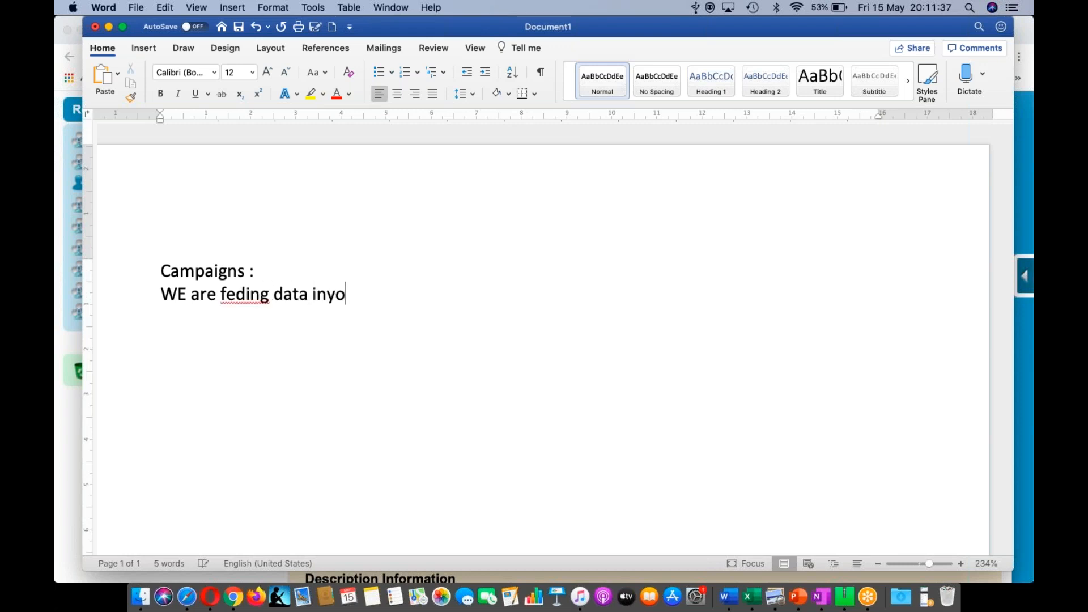
key(BackSpace)
key(BackSpace)
text(to the campaign sObject)
click(232, 296)
text(e)
key(super+Right)
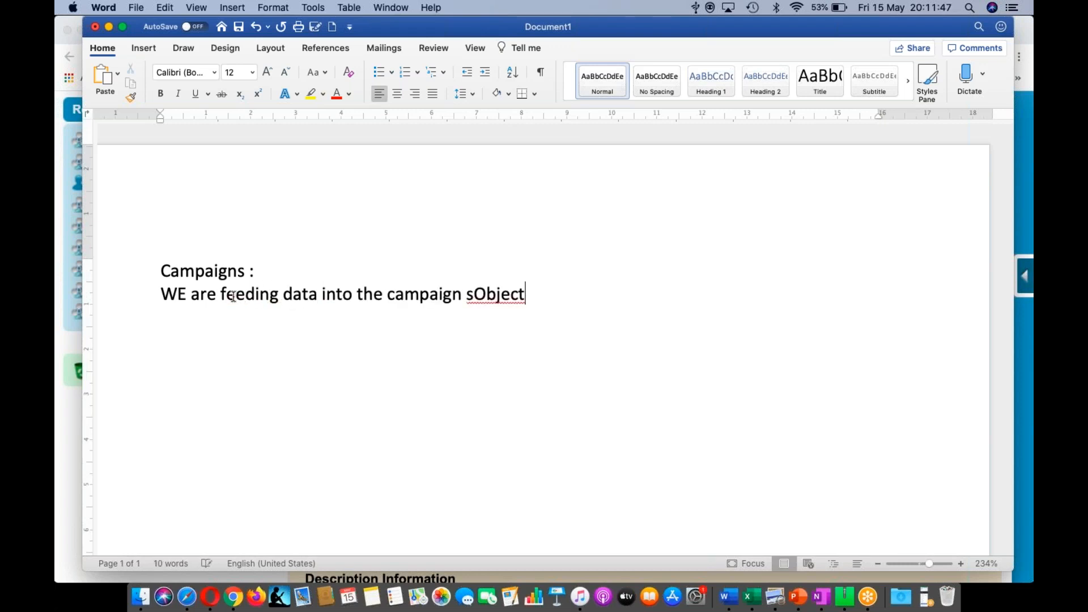
text(==> Reco)
text(rd)
key(super+Tab)
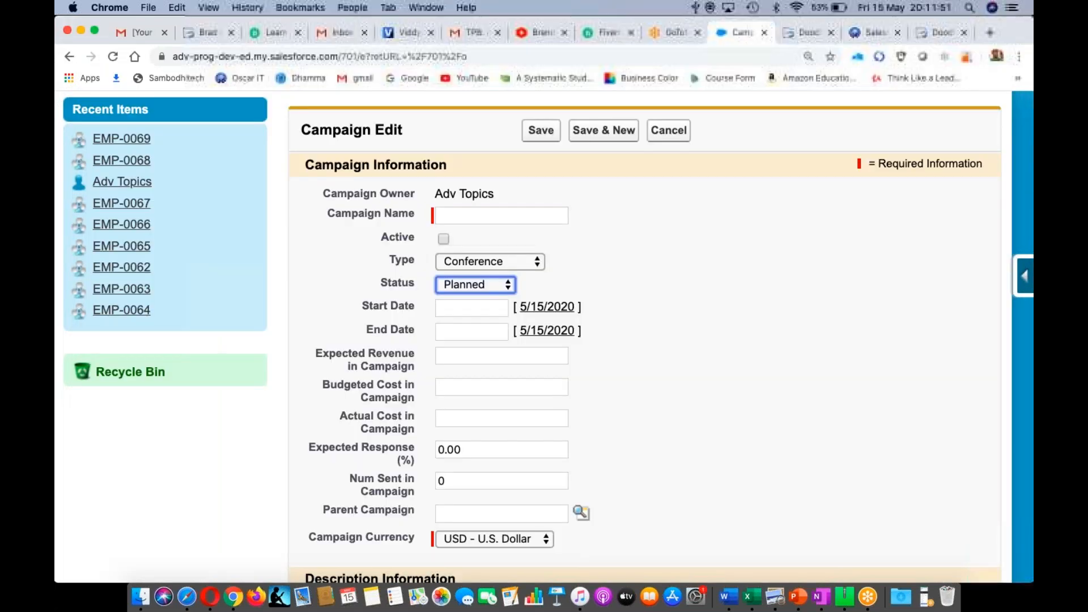
- Name the campaign 'Hydbad Event', mark it Active, and set its type to Trade Show
click(460, 213)
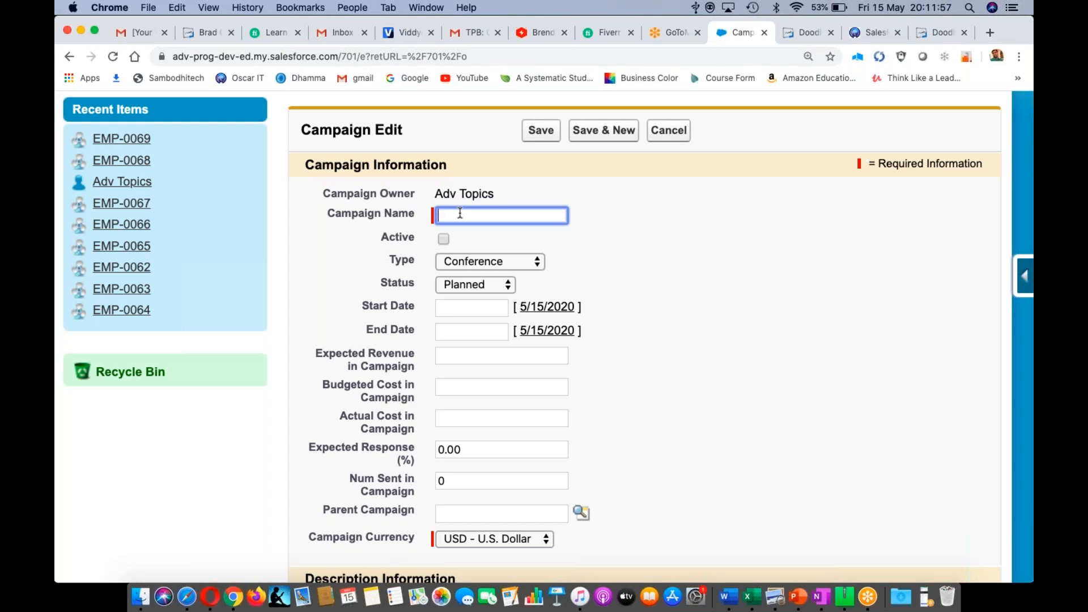
text(Hydbad Event)
click(444, 239)
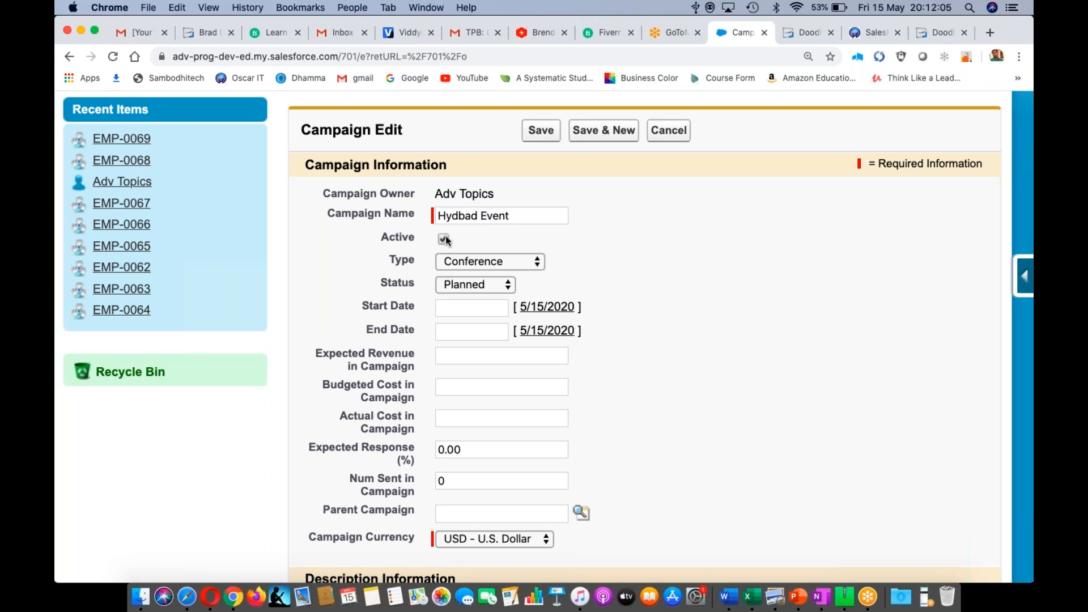
click(493, 264)
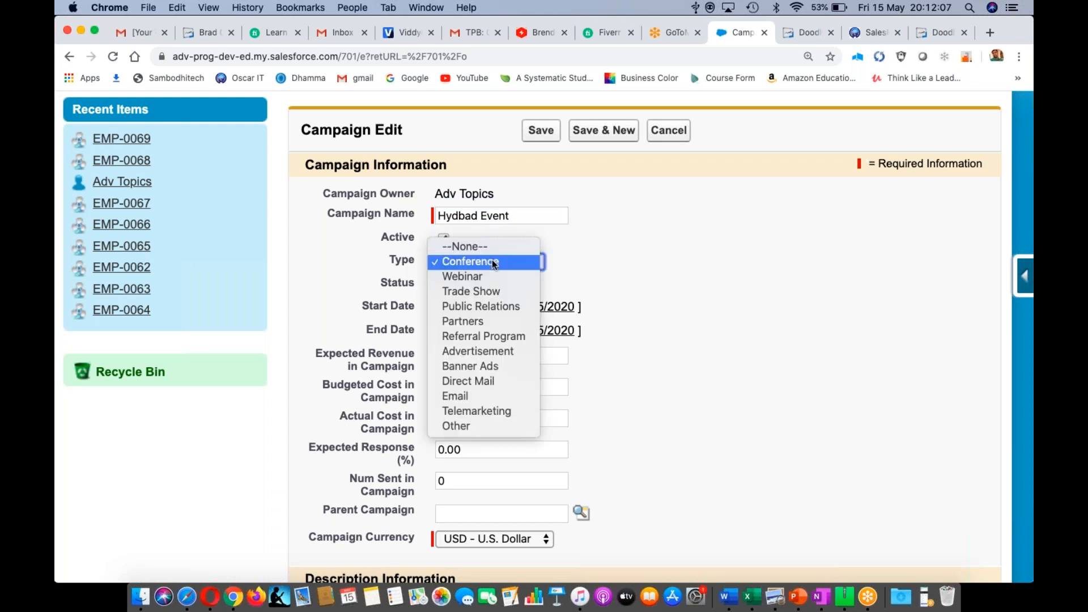
click(495, 292)
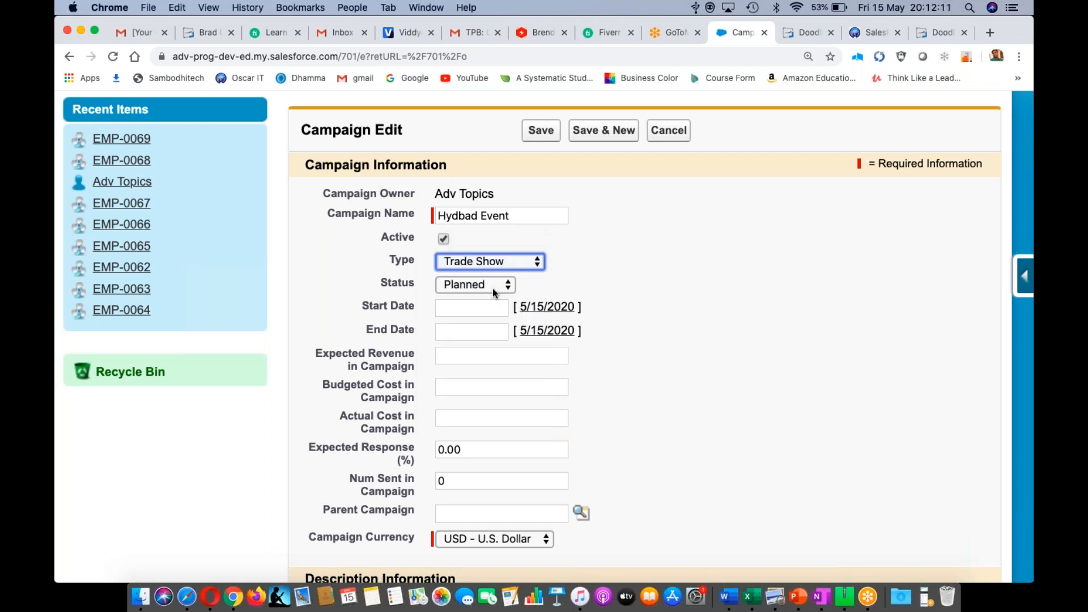
- Set the campaign start date to 6/15/2020
click(547, 306)
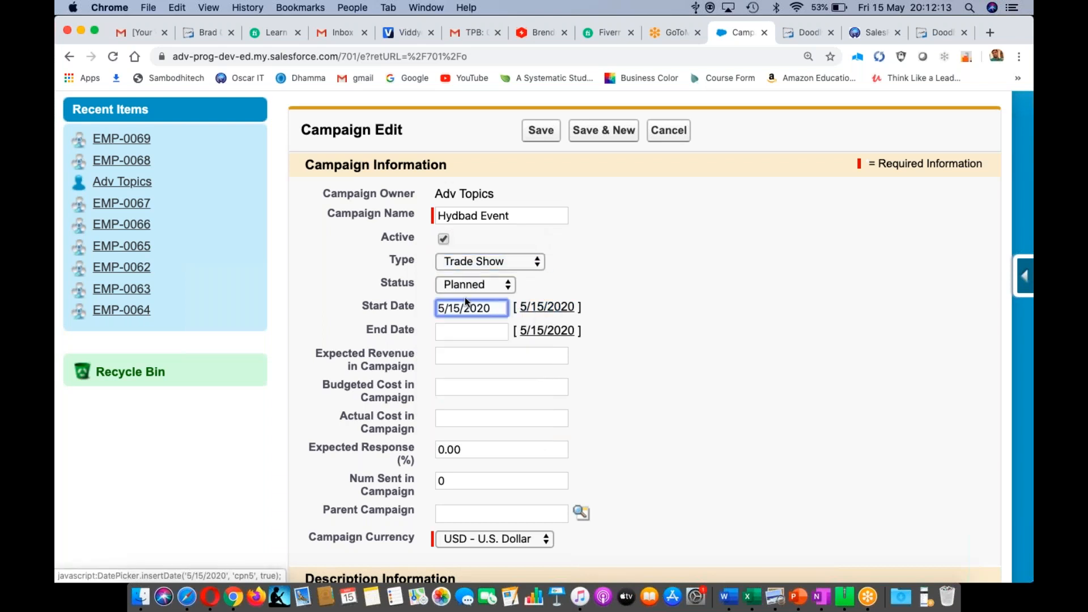
click(445, 308)
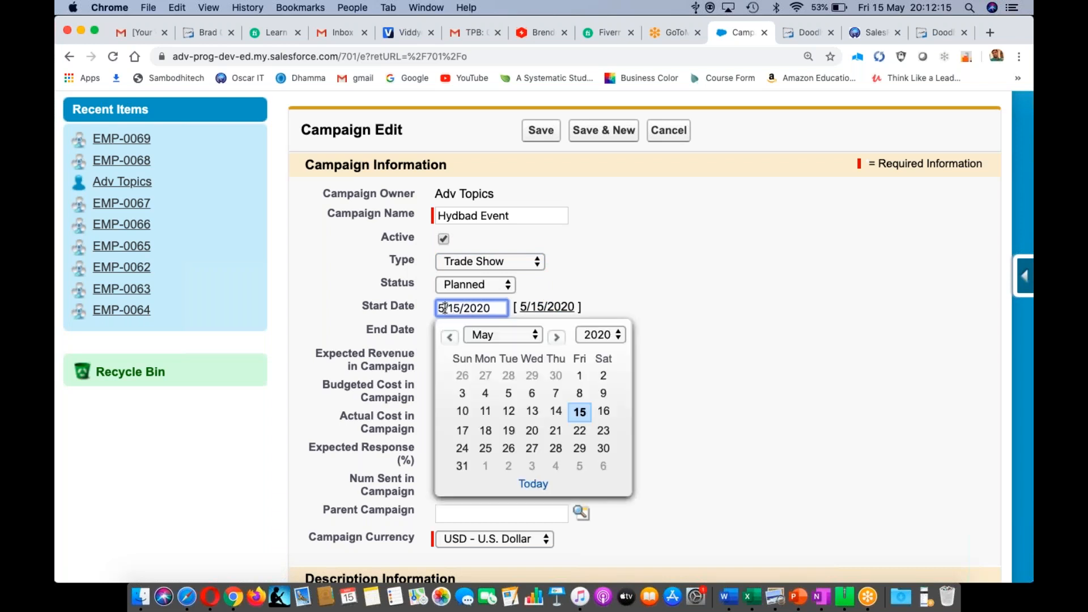
key(BackSpace)
text(6)
click(697, 275)
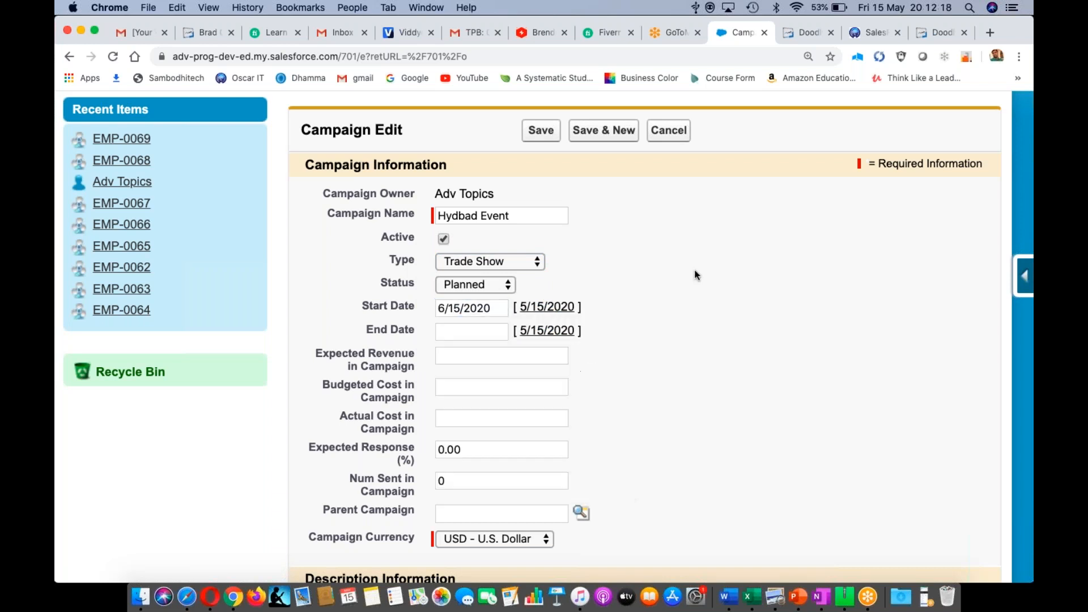
- Set the campaign end date to 6/24/2020
click(548, 331)
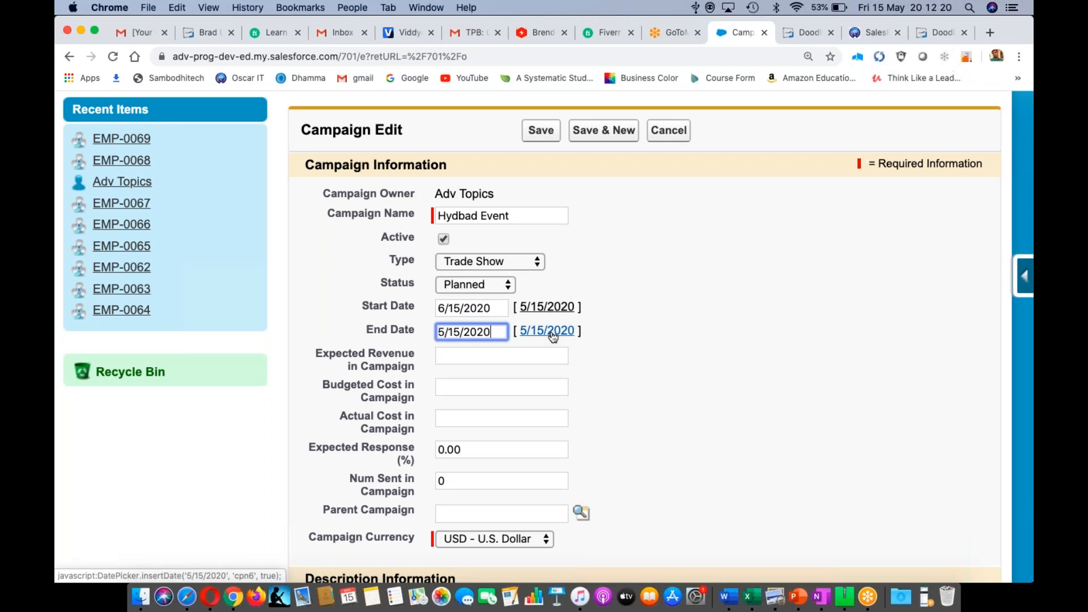
click(455, 332)
key(BackSpace)
text(2)
key(Left)
key(BackSpace)
text(6)
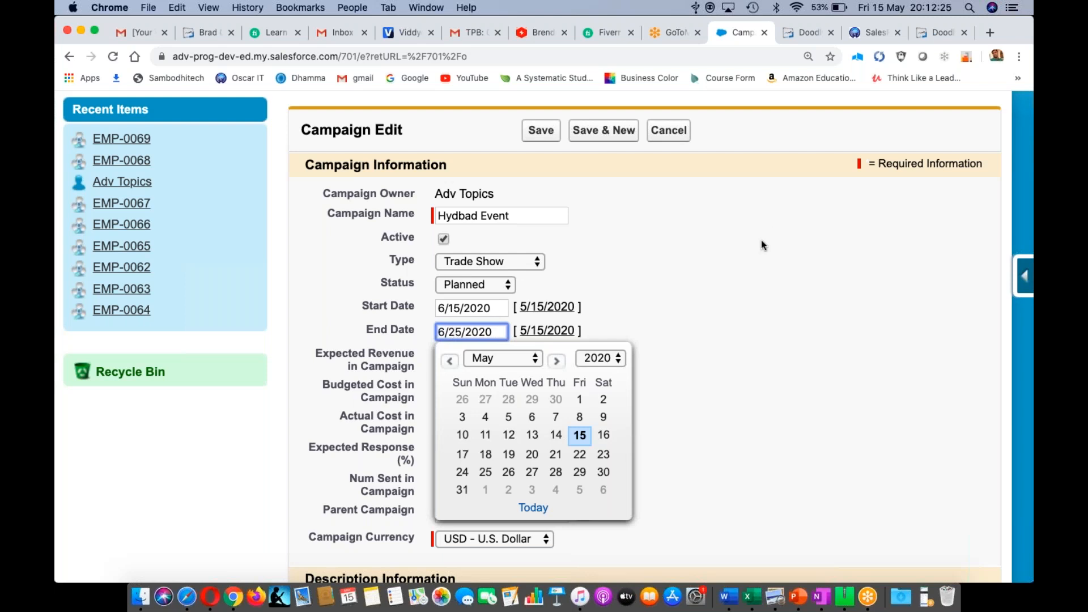
click(764, 261)
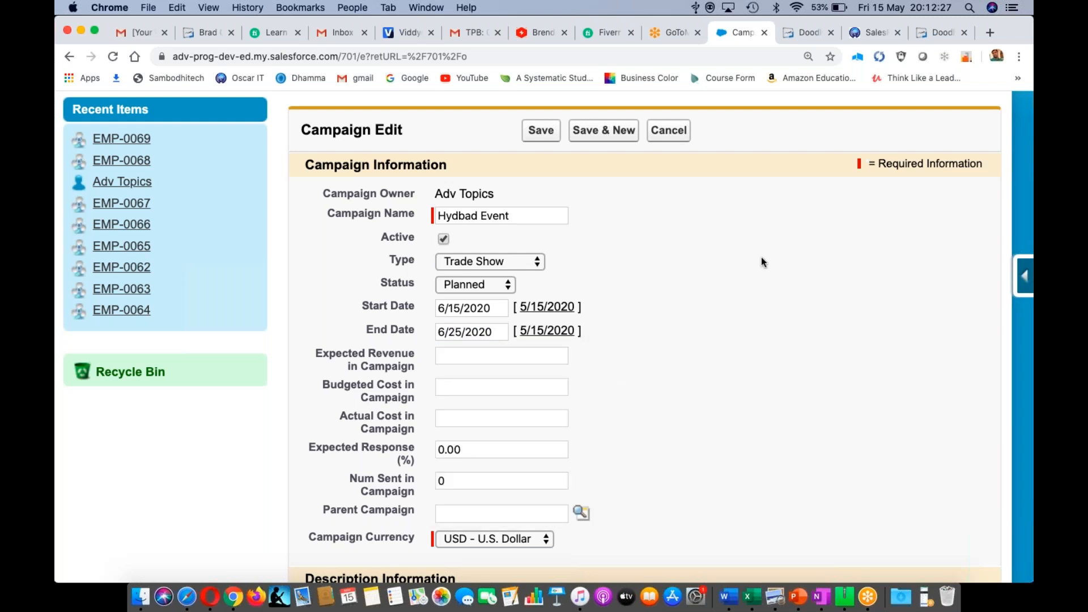
click(459, 332)
key(BackSpace)
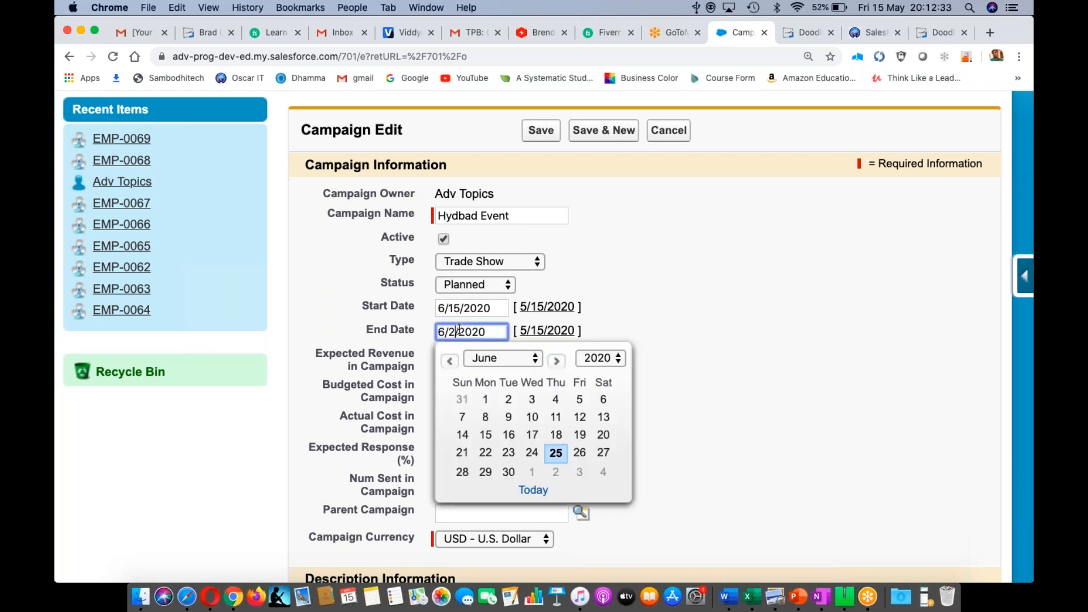
text(4)
click(716, 323)
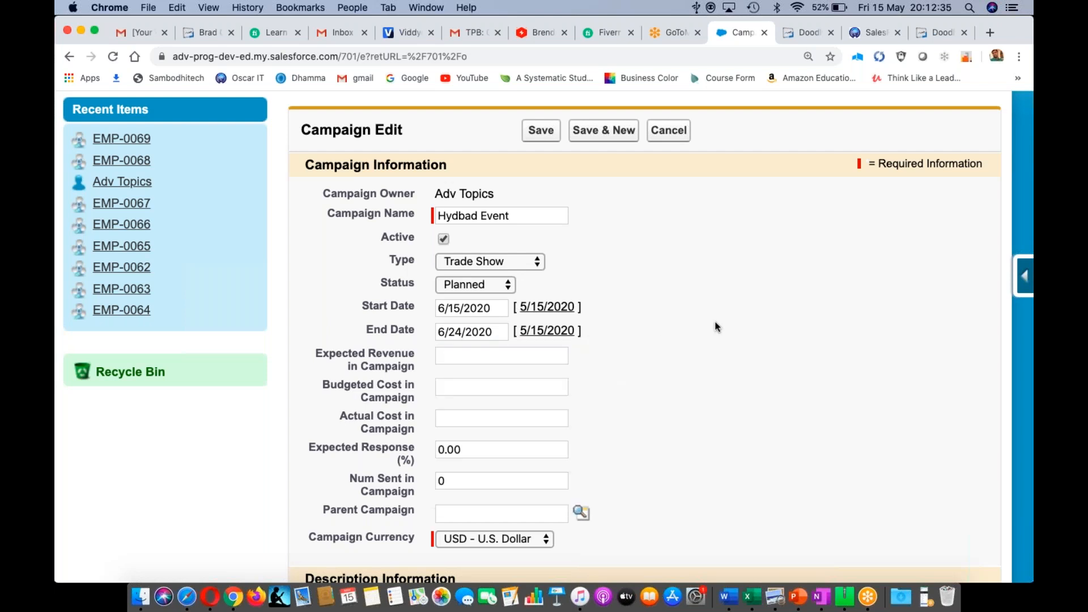
click(461, 356)
- Enter 1000000 expected revenue in INR - Indian Rupee, budgeted cost 200000, actual cost 180000
text(100000)
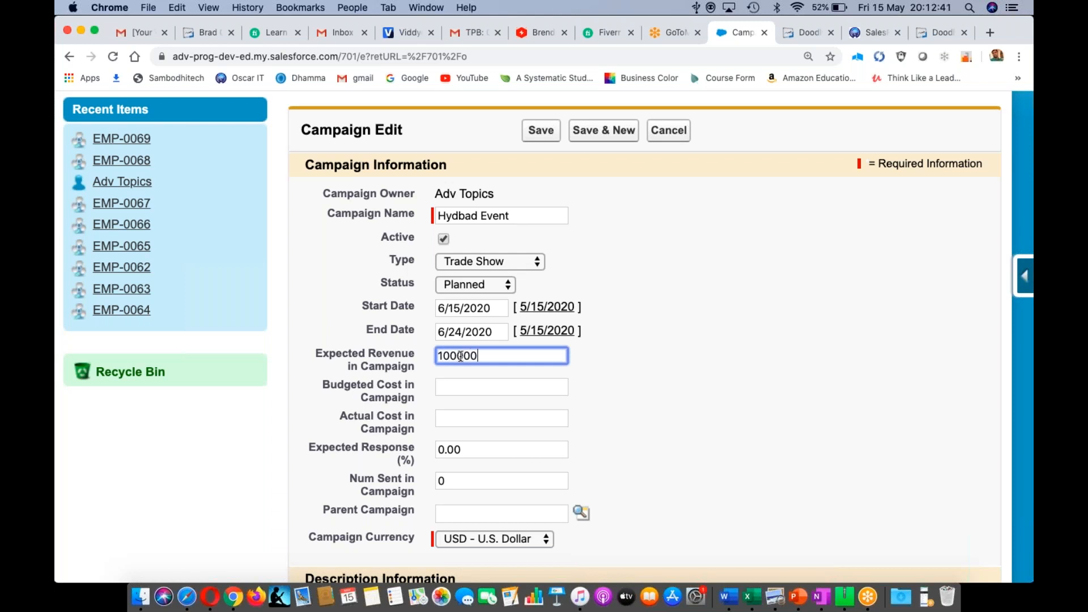
text(0)
click(546, 538)
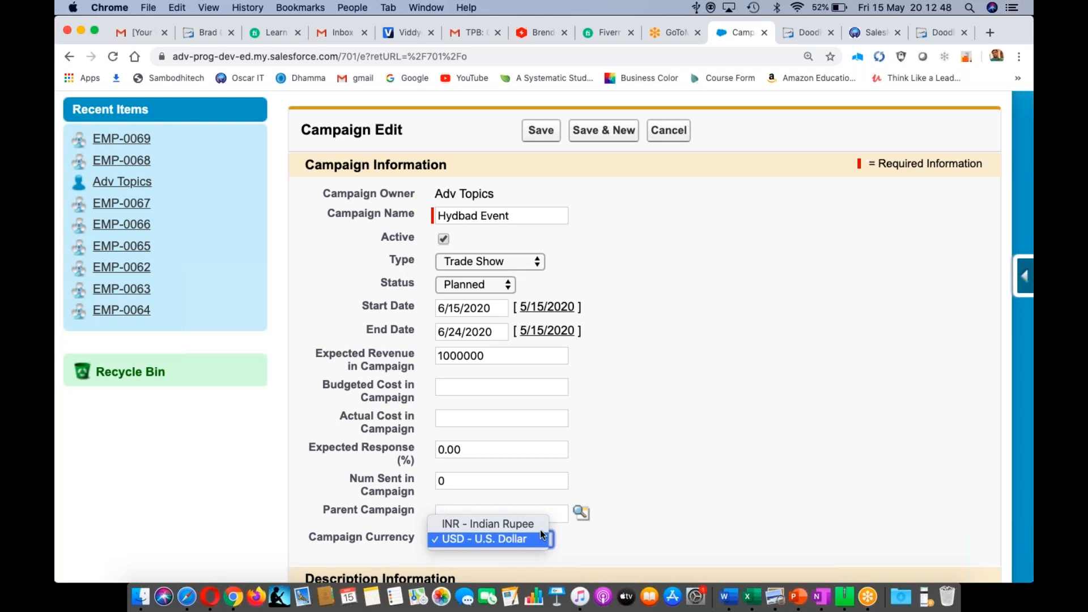
click(539, 526)
click(458, 387)
text(200000)
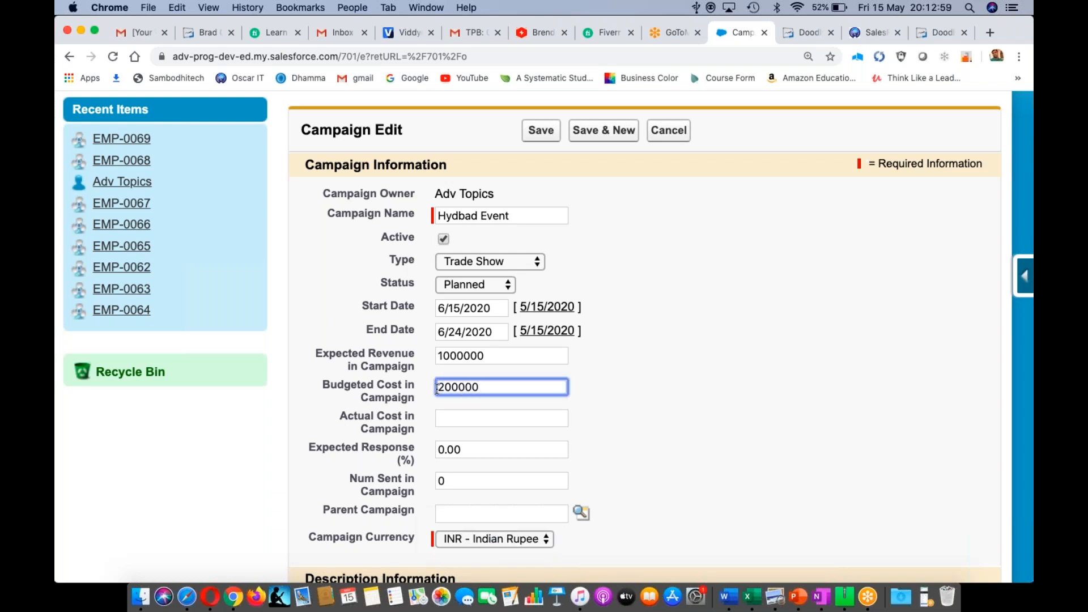
click(446, 419)
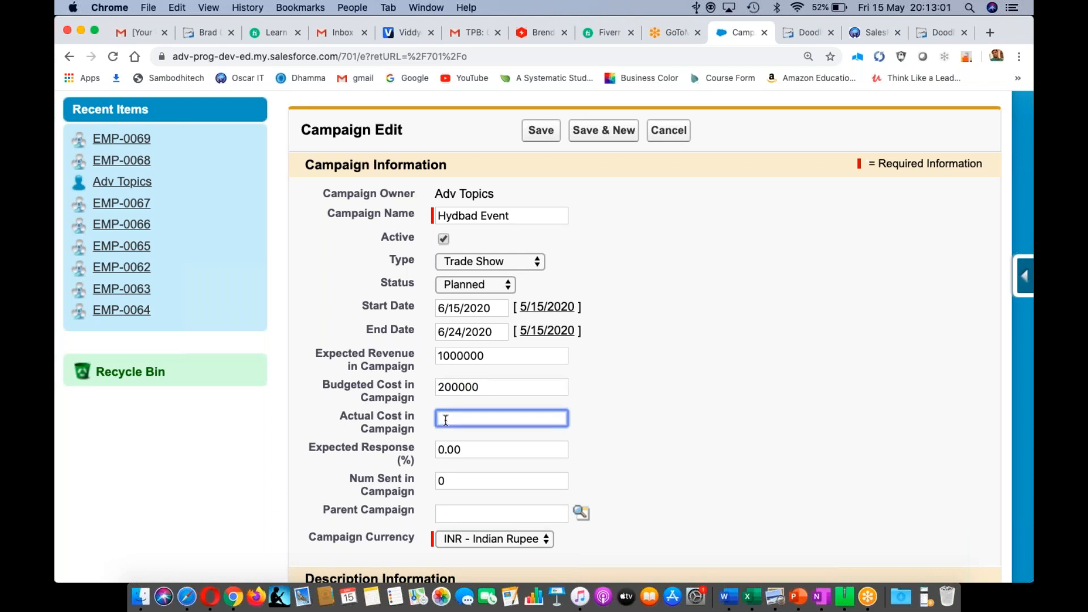
text(180000)
click(580, 412)
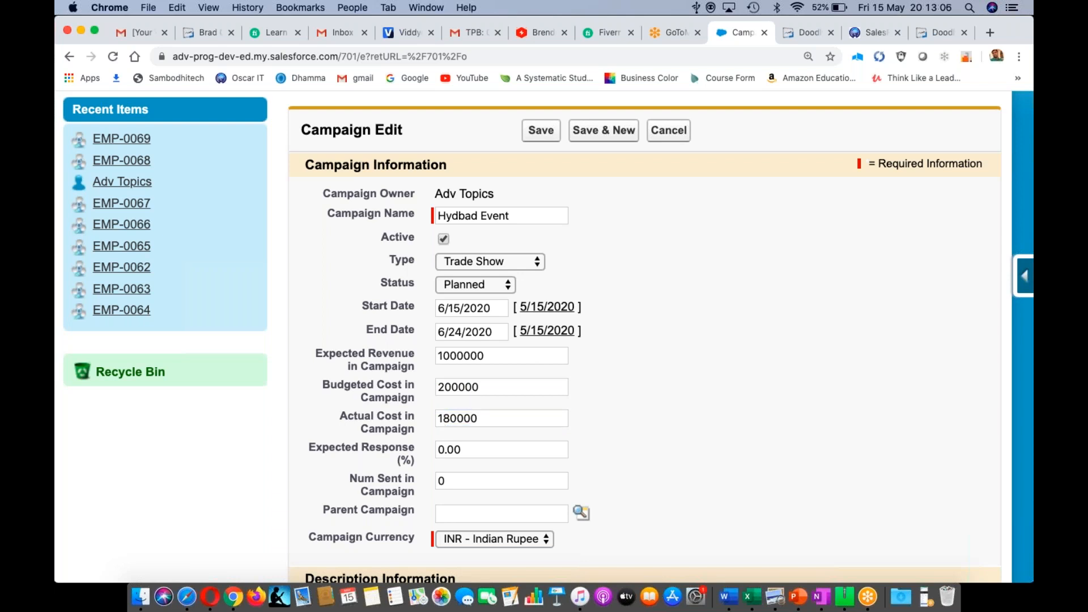
- Set expected response to 30% and save the campaign
click(444, 448)
text(3)
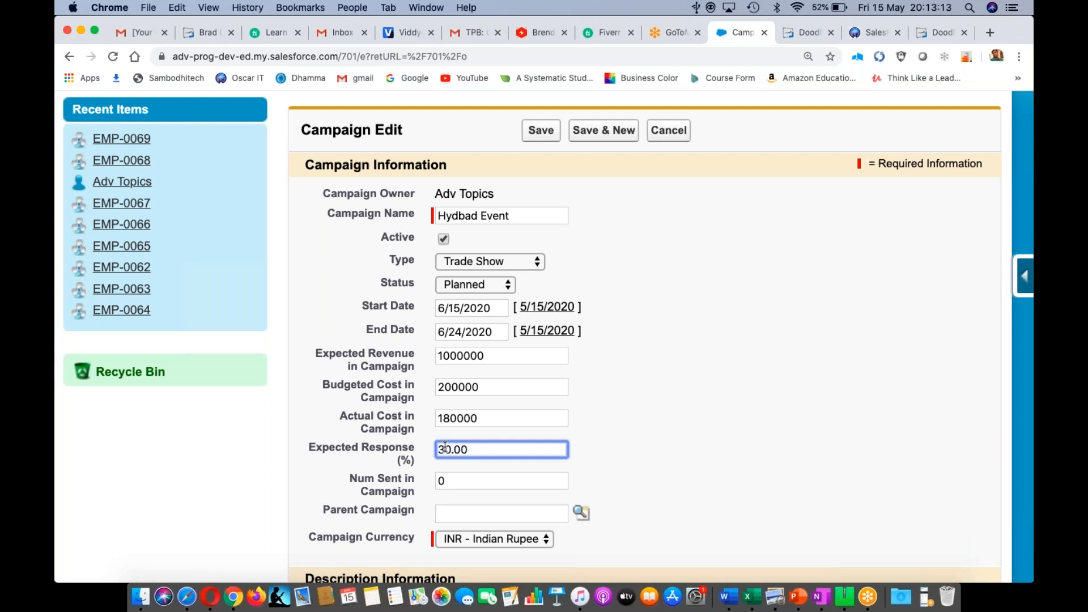
scroll(703, 484, down, 2)
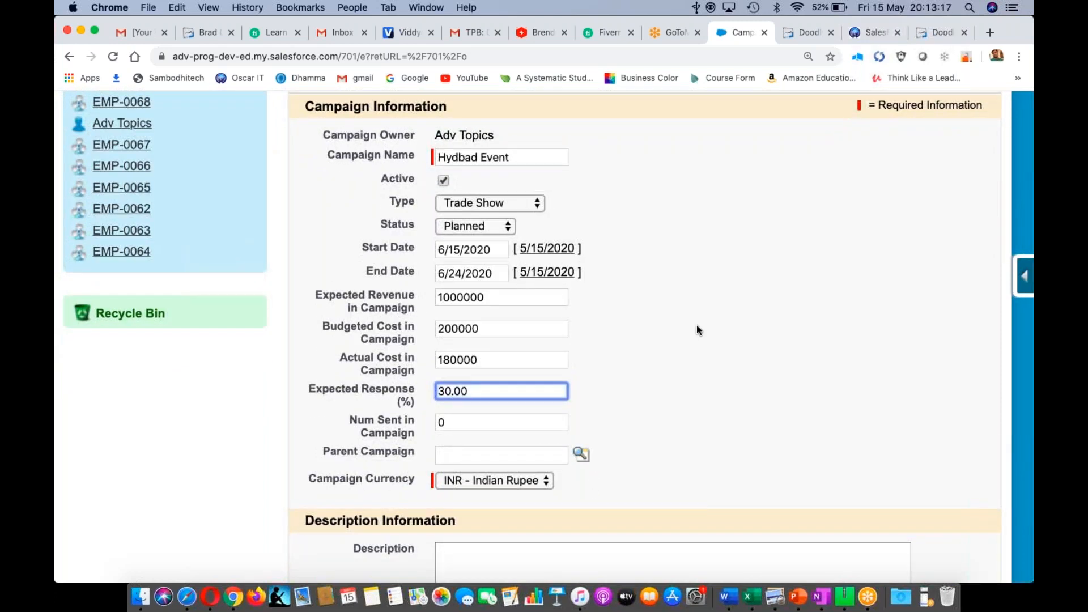
scroll(696, 325, down, 5)
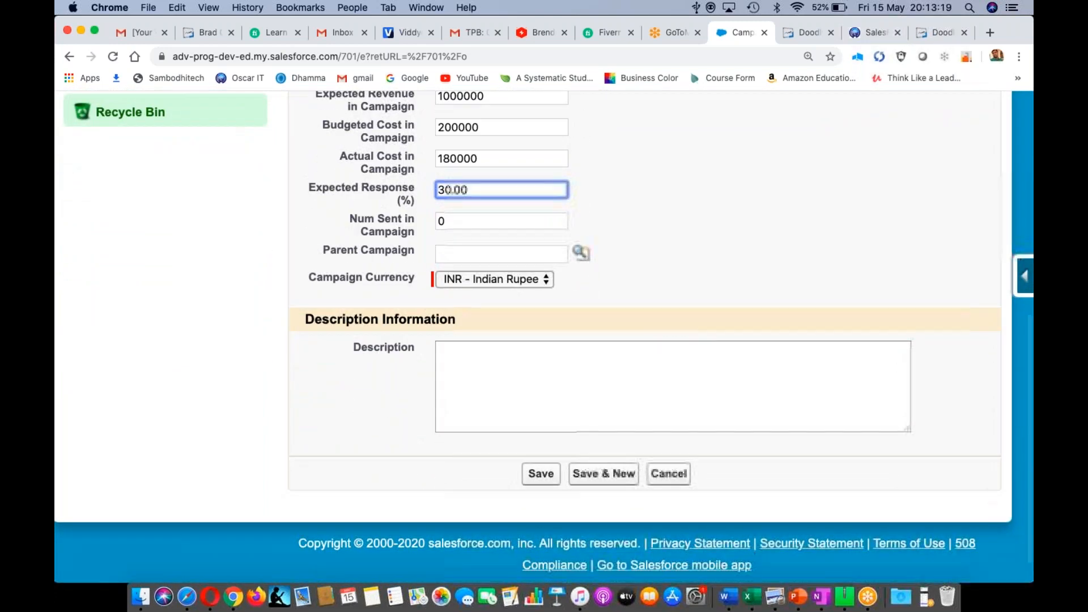
click(541, 480)
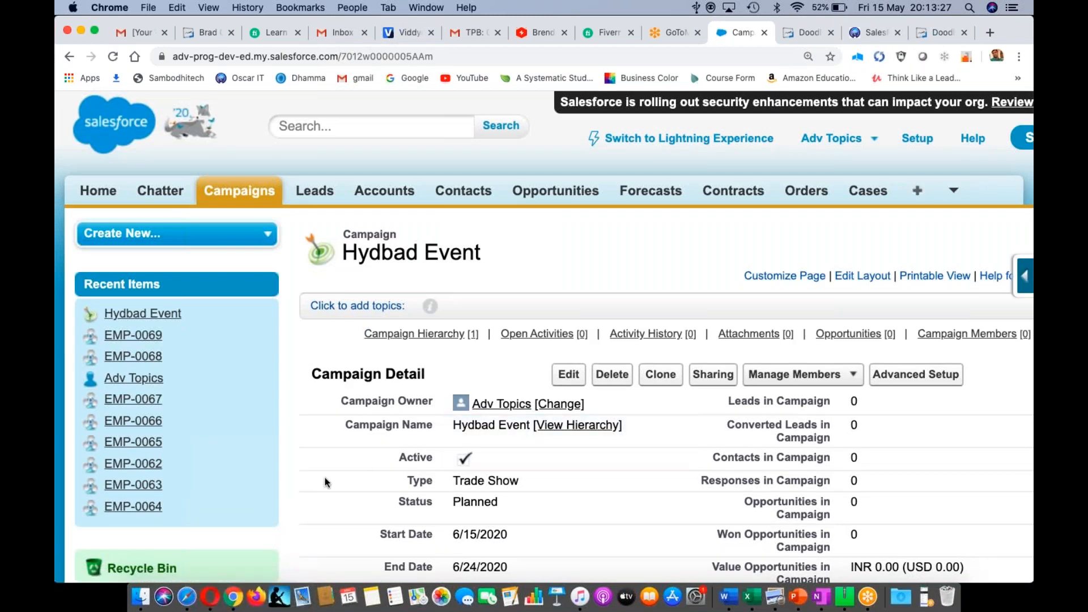
- Scroll the Hydbad Event detail page to review the INR 1,000,000.00 revenue and costs
scroll(325, 477, down, 3)
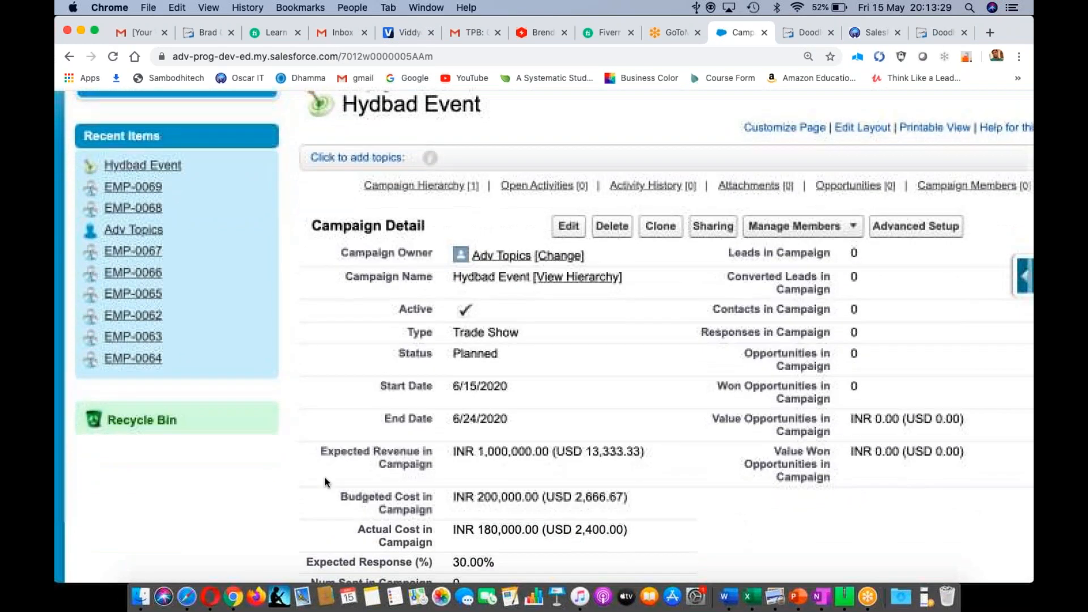
scroll(475, 381, down, 2)
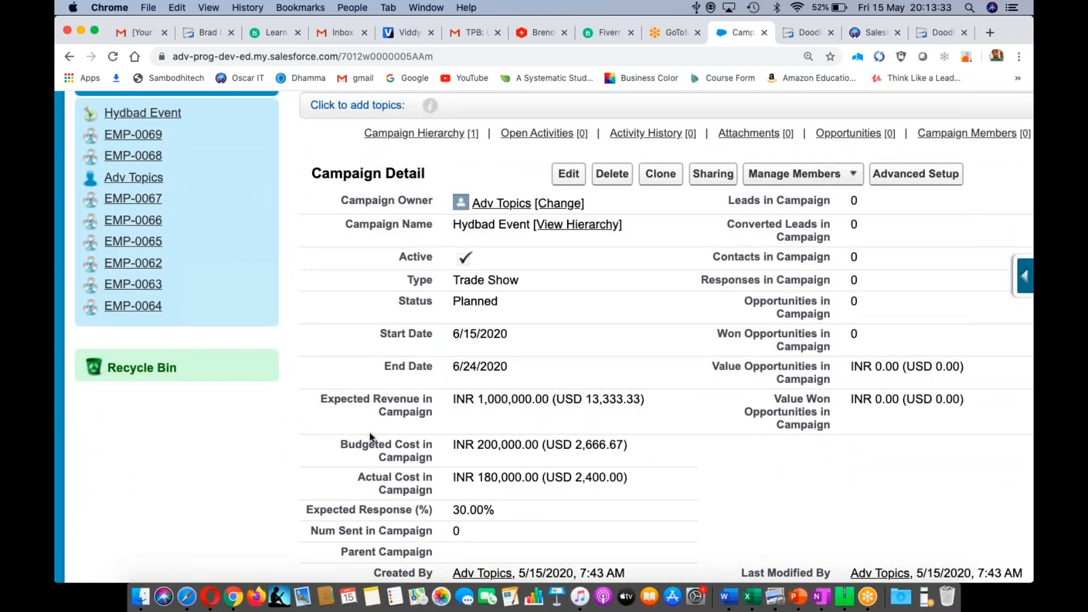
scroll(446, 448, down, 1)
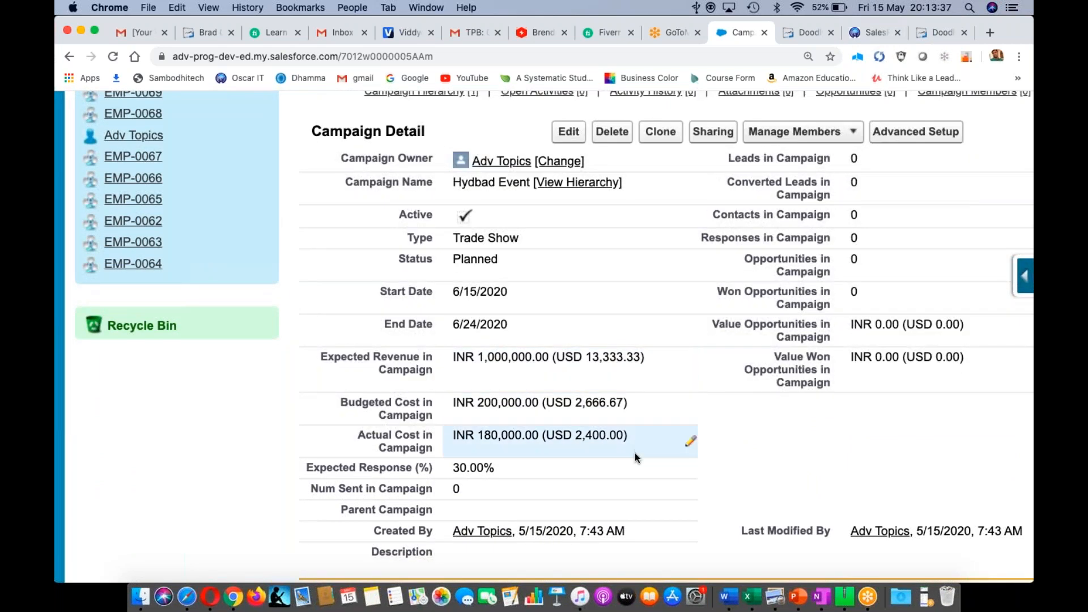
scroll(634, 453, down, 2)
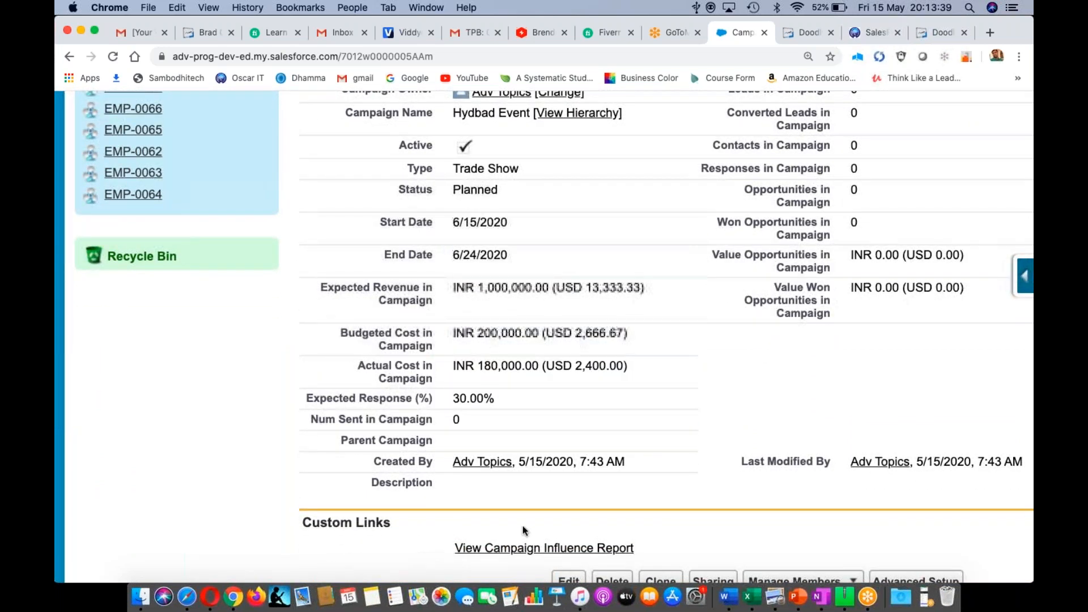
scroll(731, 409, up, 1)
scroll(729, 410, up, 3)
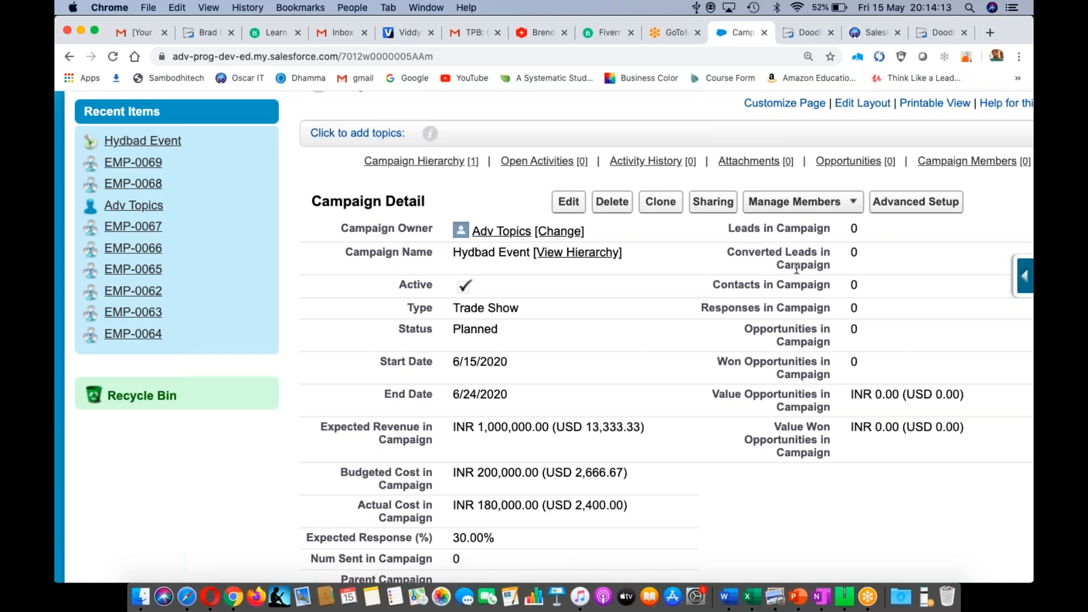
- Highlight the Leads, Contacts and Opportunities labels on the detail page, then return to the Word notes
double_click(743, 284)
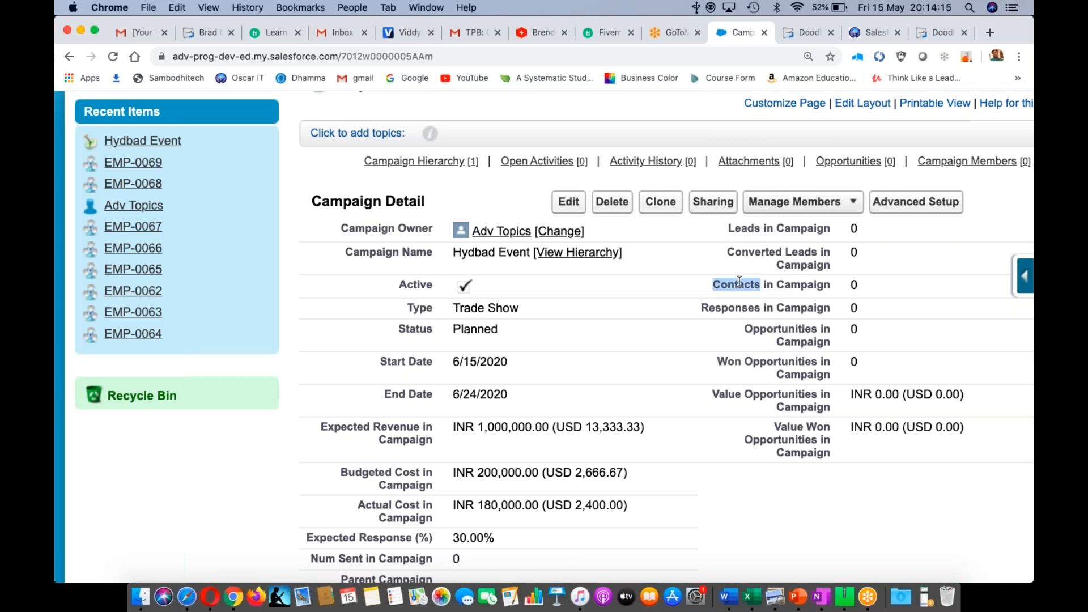
double_click(772, 330)
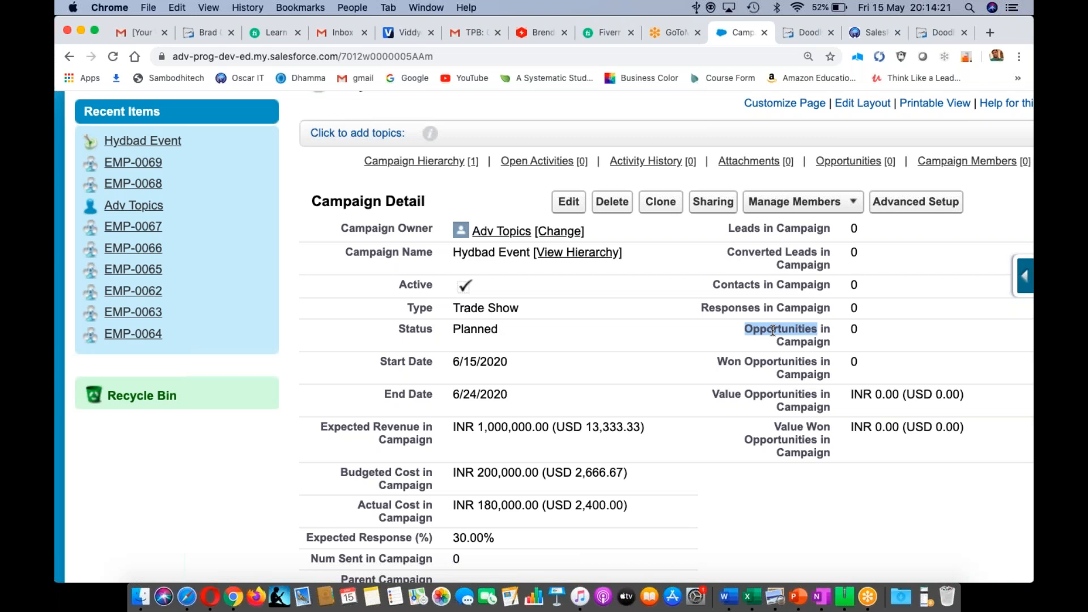
scroll(773, 330, up, 5)
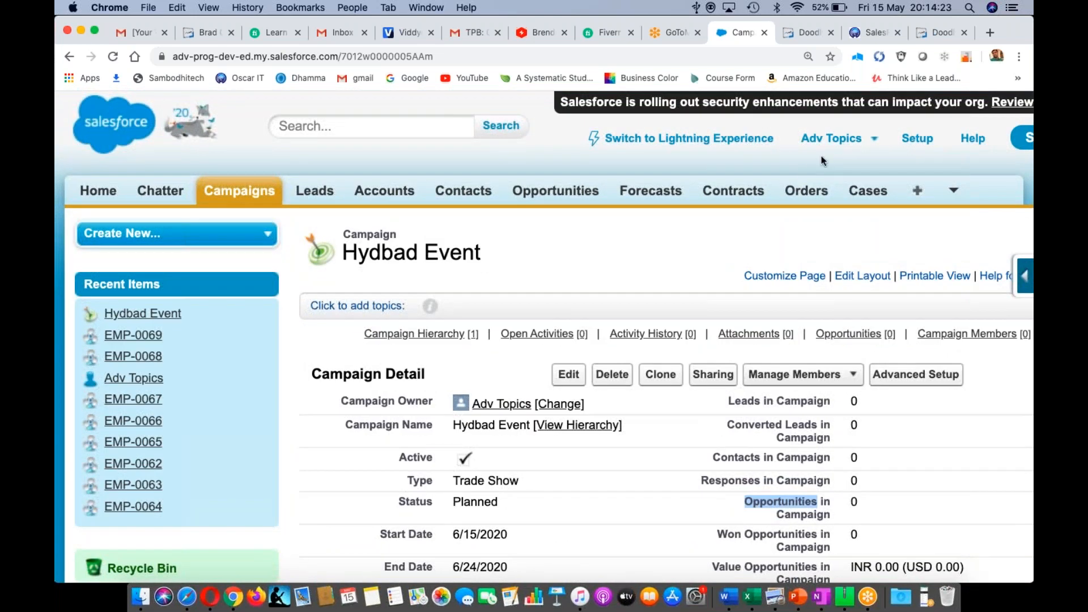
scroll(822, 160, right, 3)
scroll(823, 160, left, 3)
scroll(822, 155, down, 3)
mouse_move(538, 237)
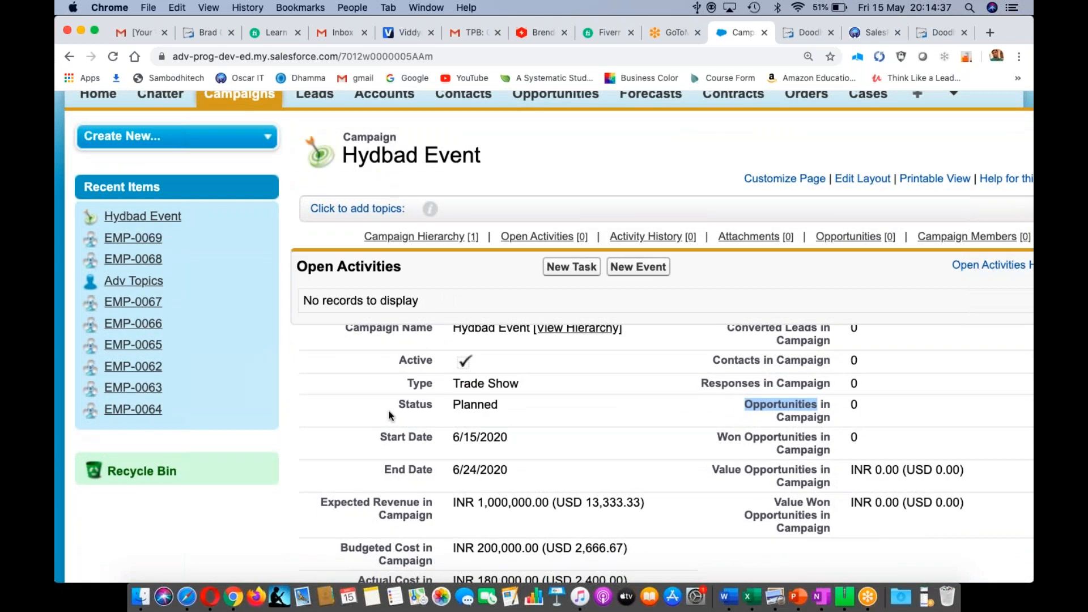
double_click(737, 305)
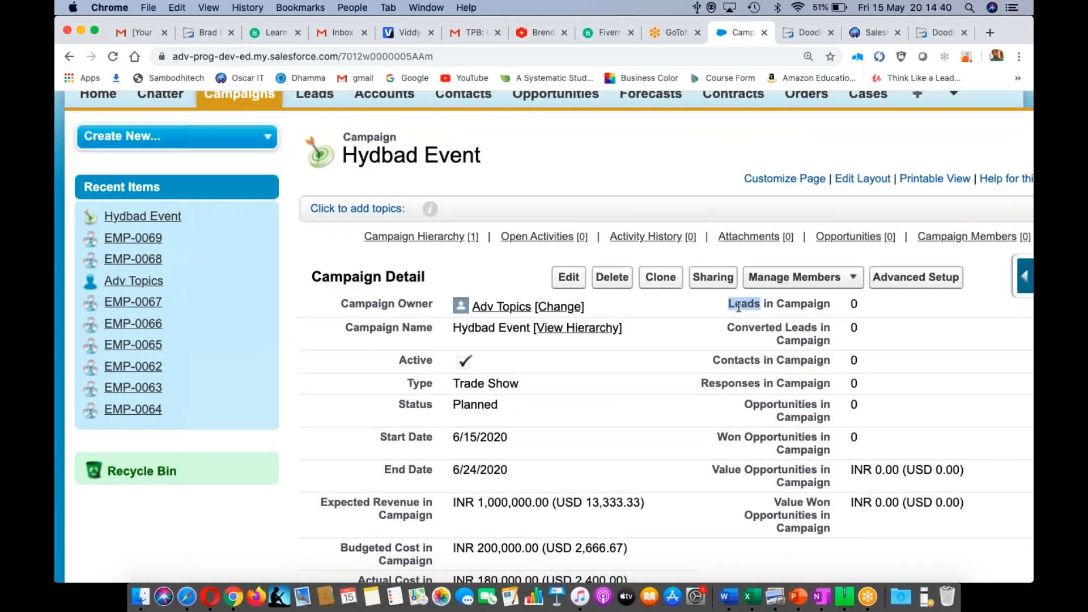
double_click(738, 360)
click(769, 407)
double_click(769, 406)
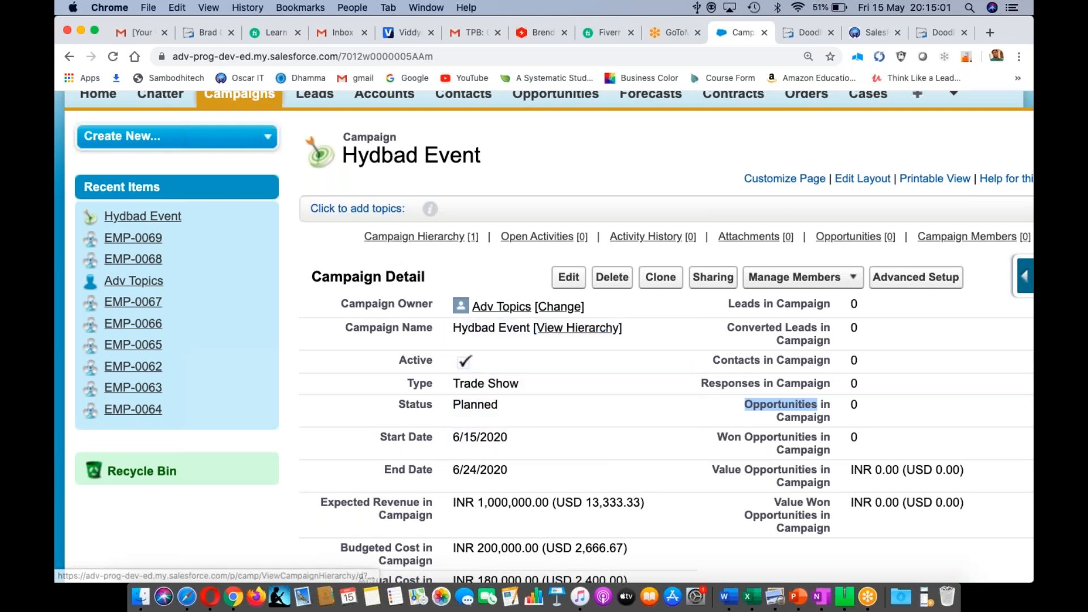
click(541, 220)
drag(541, 220, 541, 234)
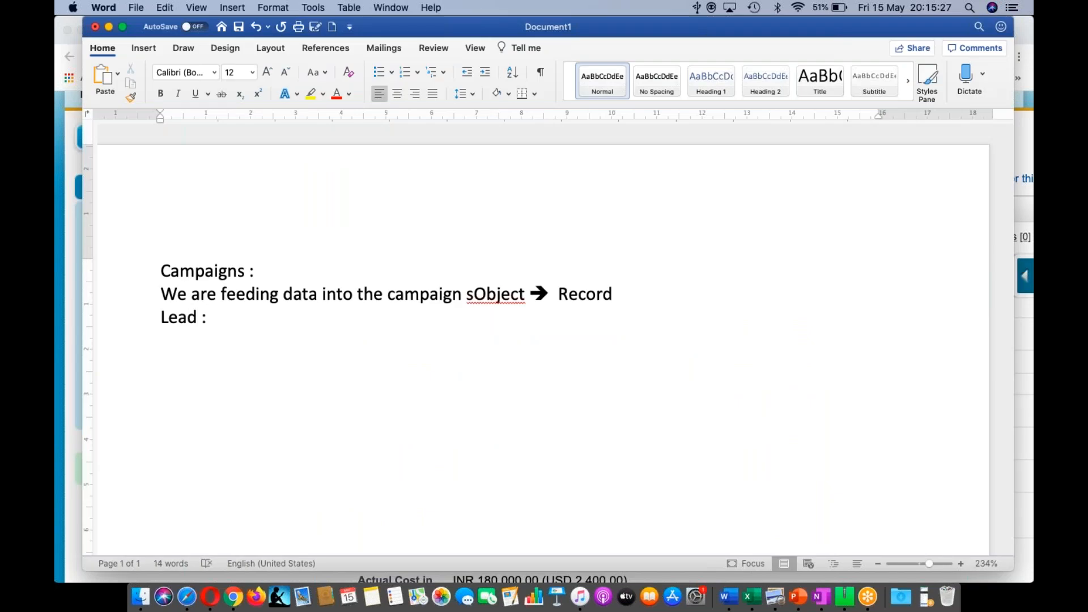
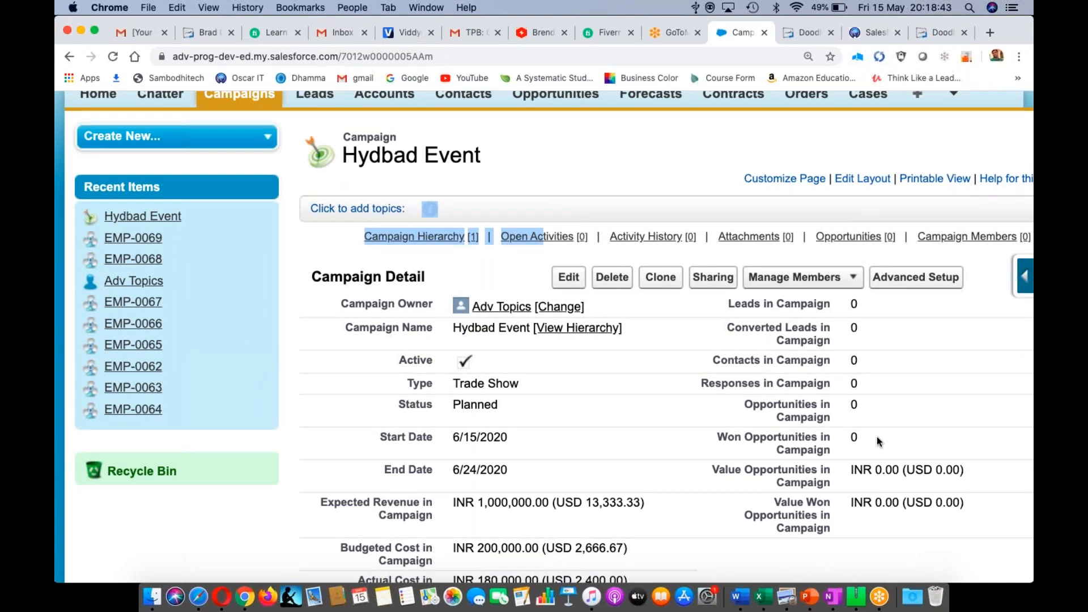
- Open the Leads home page in a new tab and switch to it, keeping Hydbad Event open
scroll(538, 138, up, 3)
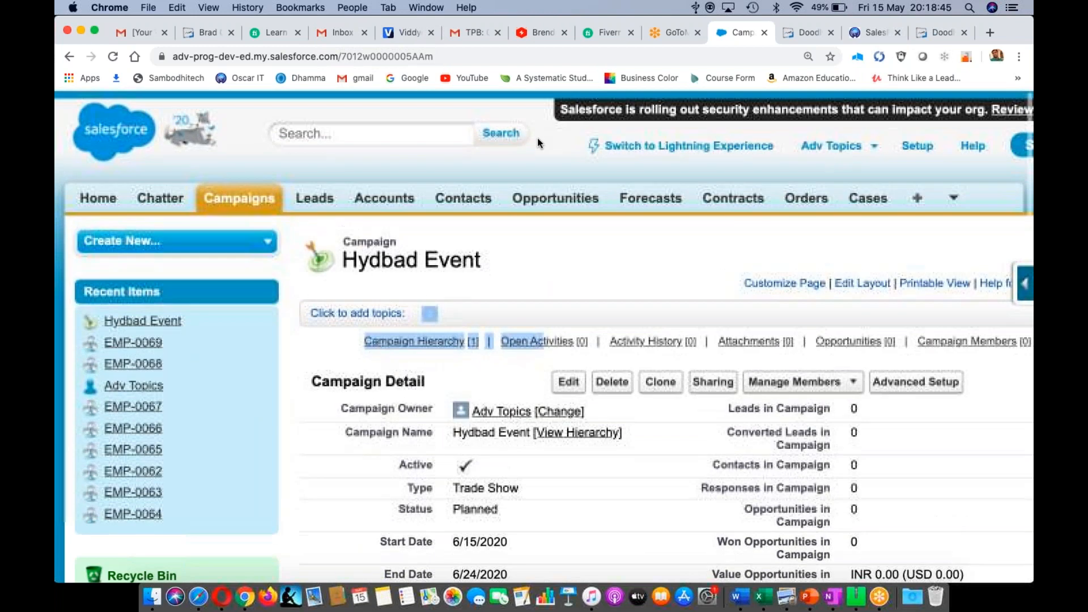
right_click(315, 190)
click(346, 203)
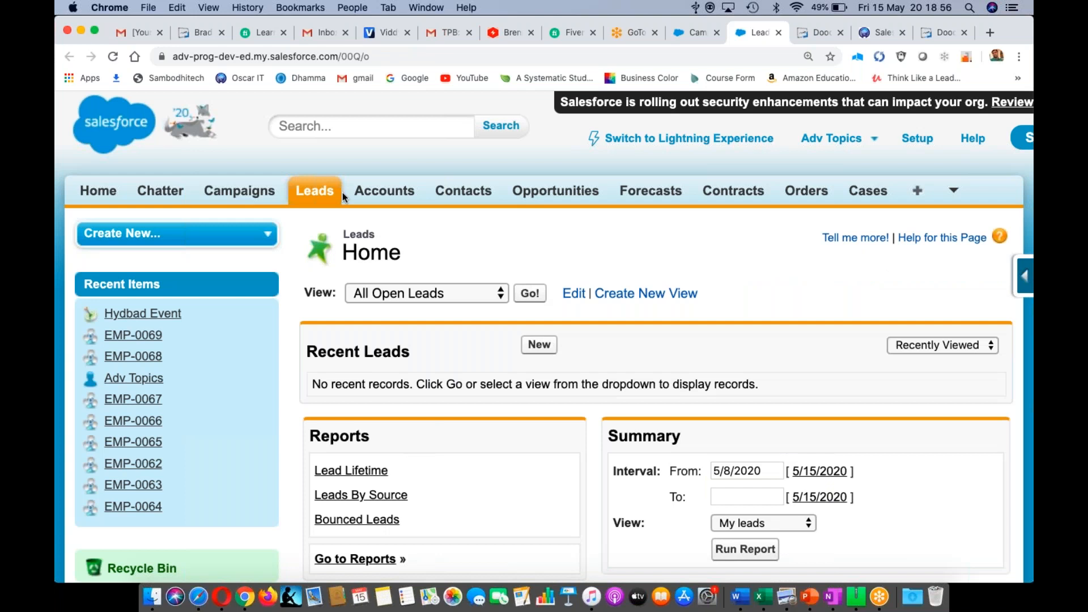
click(539, 342)
- Start a New Lead form with salutation Mr., ready for the first name
scroll(521, 318, down, 3)
click(509, 291)
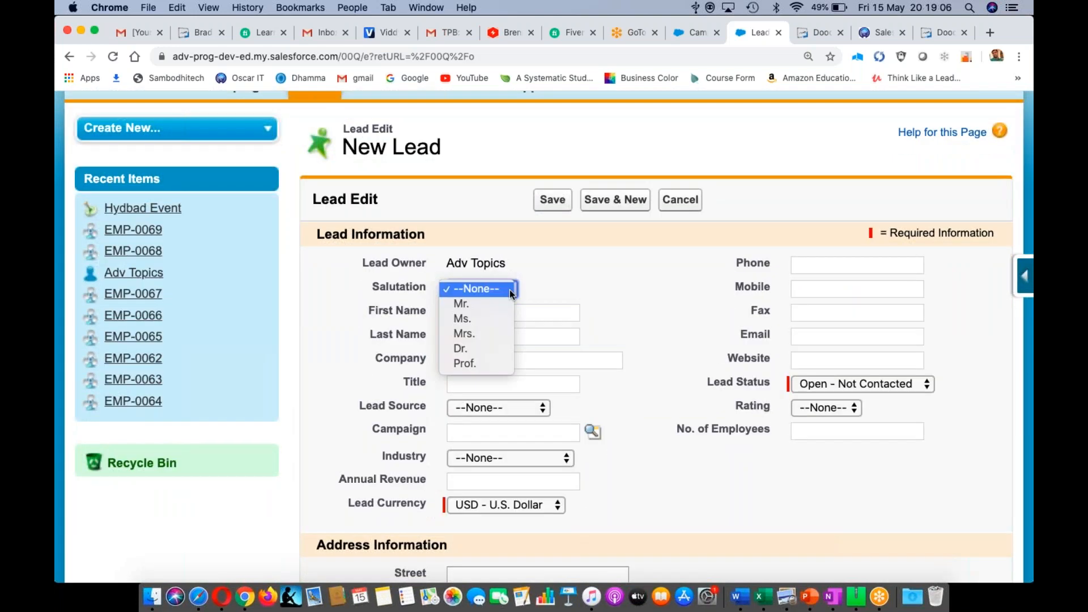
click(486, 308)
click(464, 316)
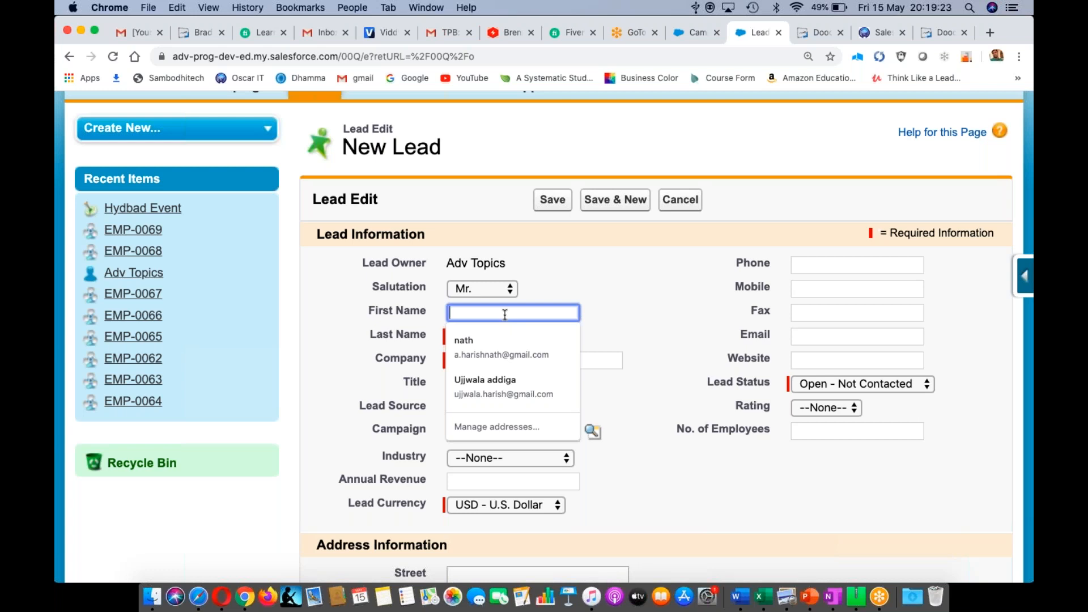
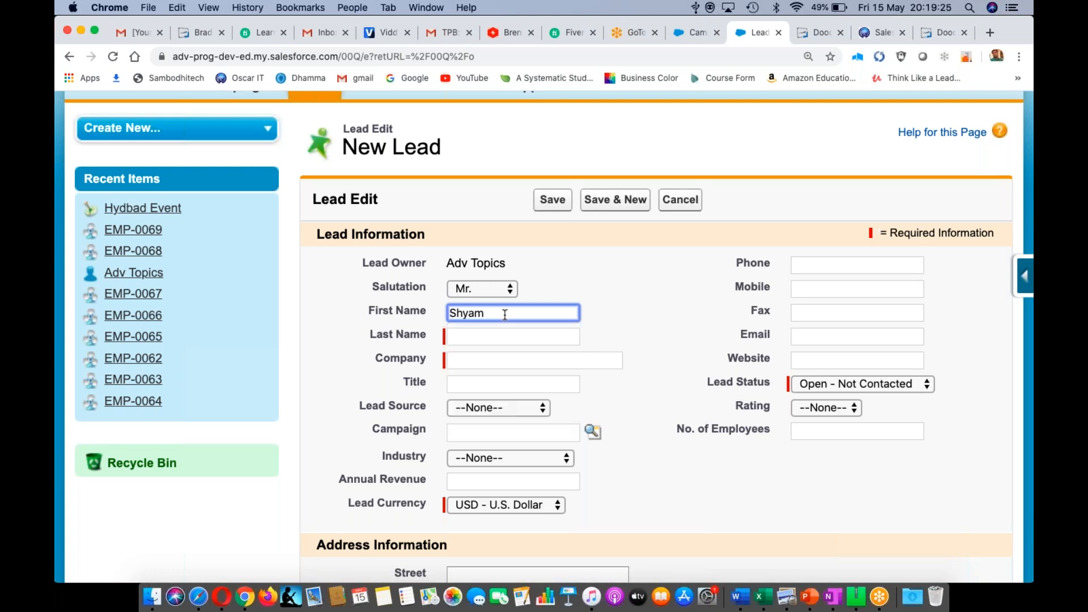
- Enter the lead's first and last name, correcting a typo in the last name
click(495, 335)
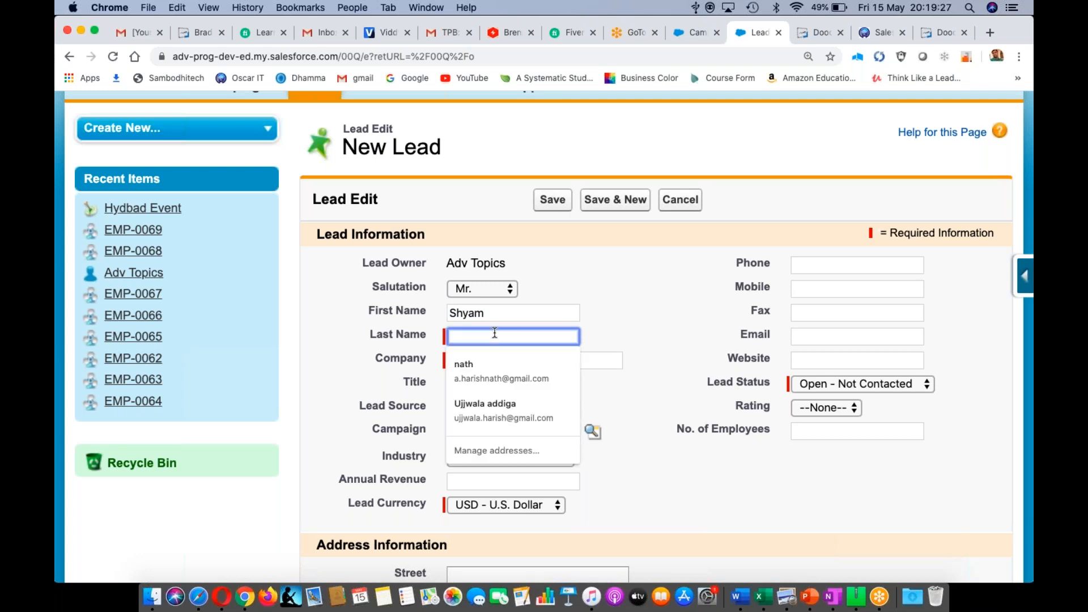
text(Ku)
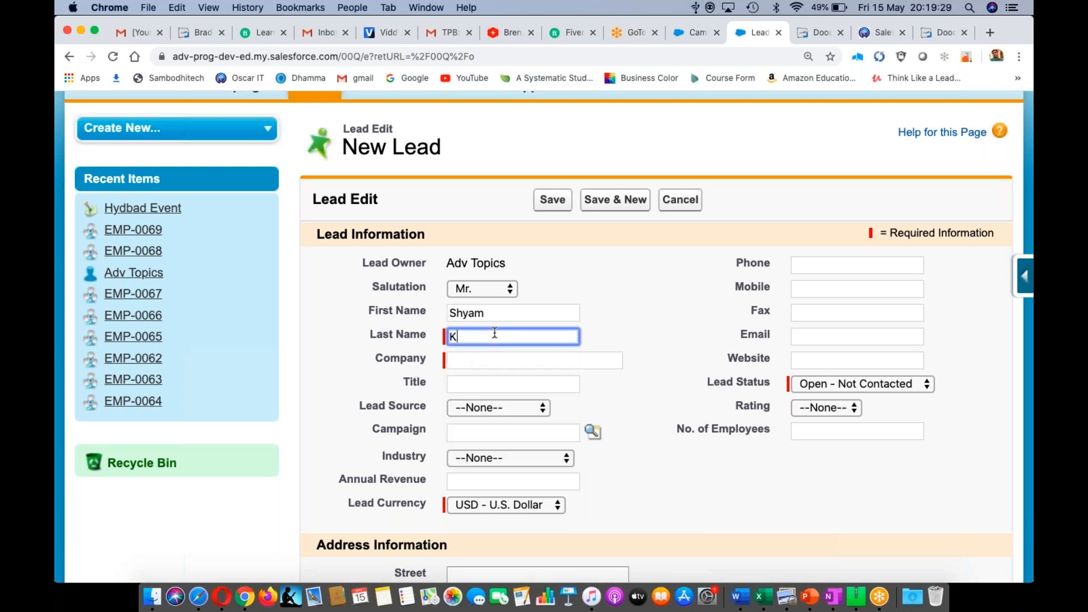
key(BackSpace)
key(BackSpace)
- Set the lead's company to Microsoft and title to Director
click(464, 359)
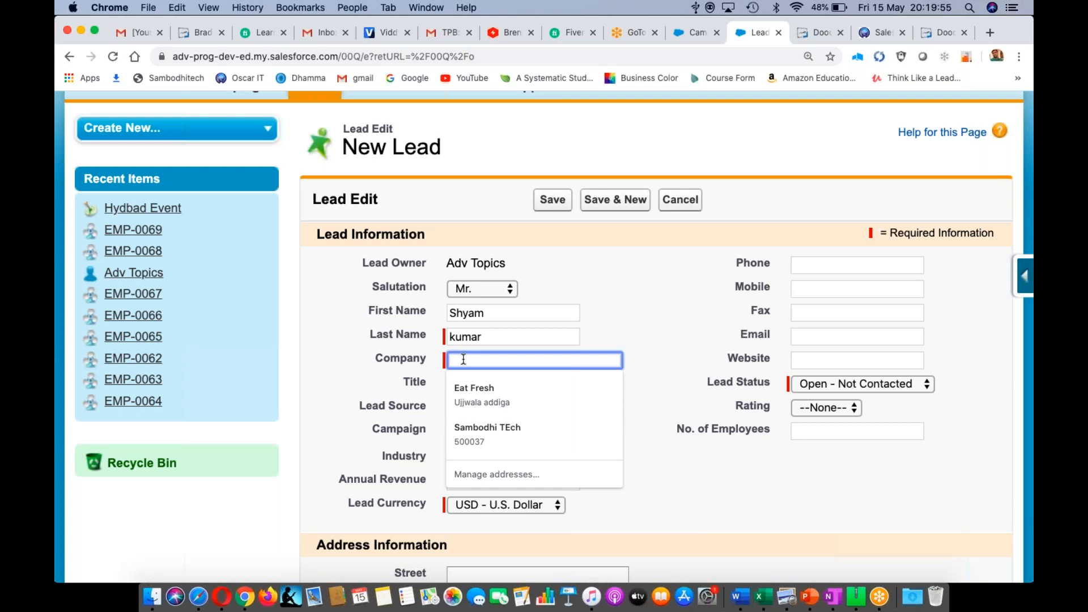
text(MI)
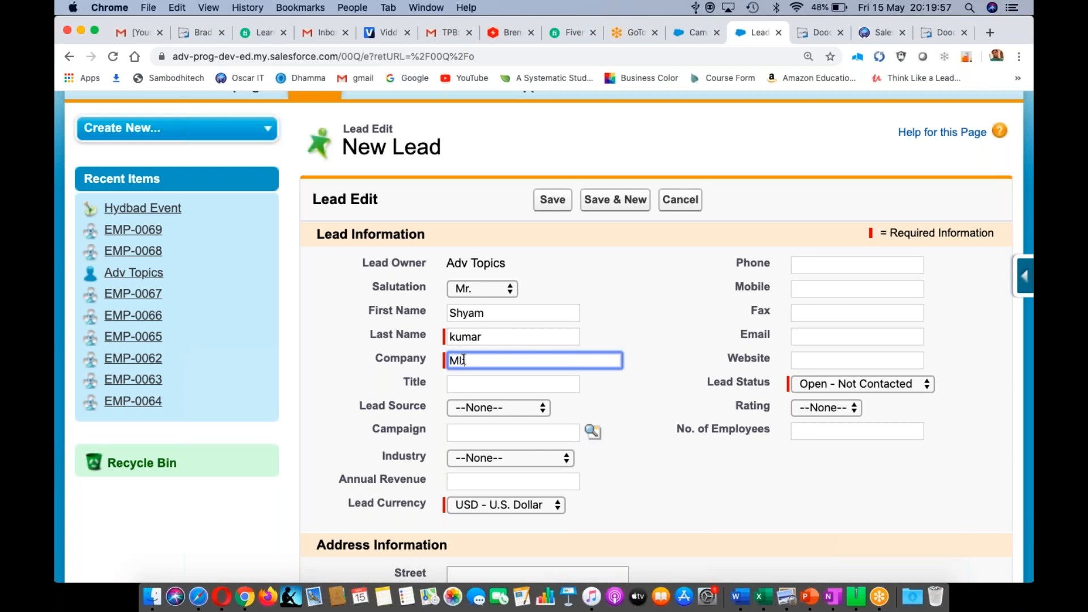
key(BackSpace)
text(Microsoft)
click(463, 383)
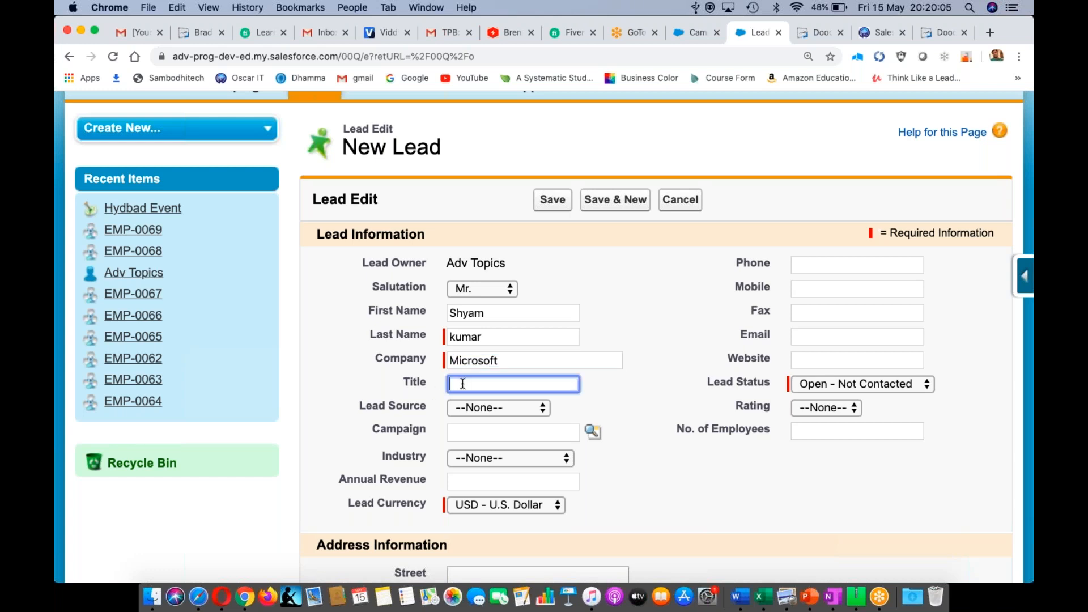
text(Director)
- Choose Other as Lead Source and pick Hydbad Event through the Campaign lookup
click(543, 410)
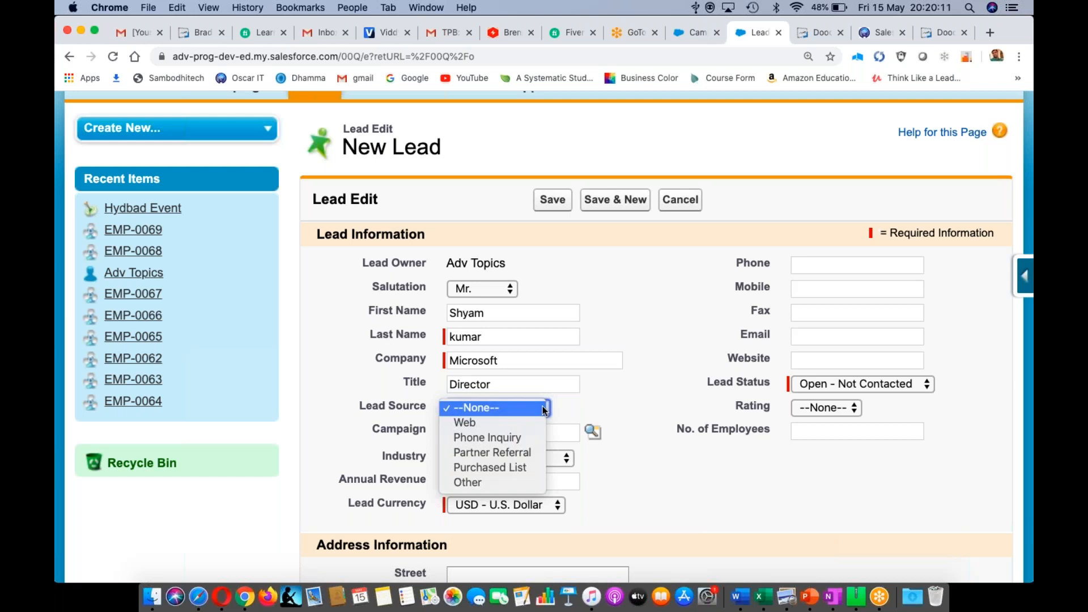
click(485, 482)
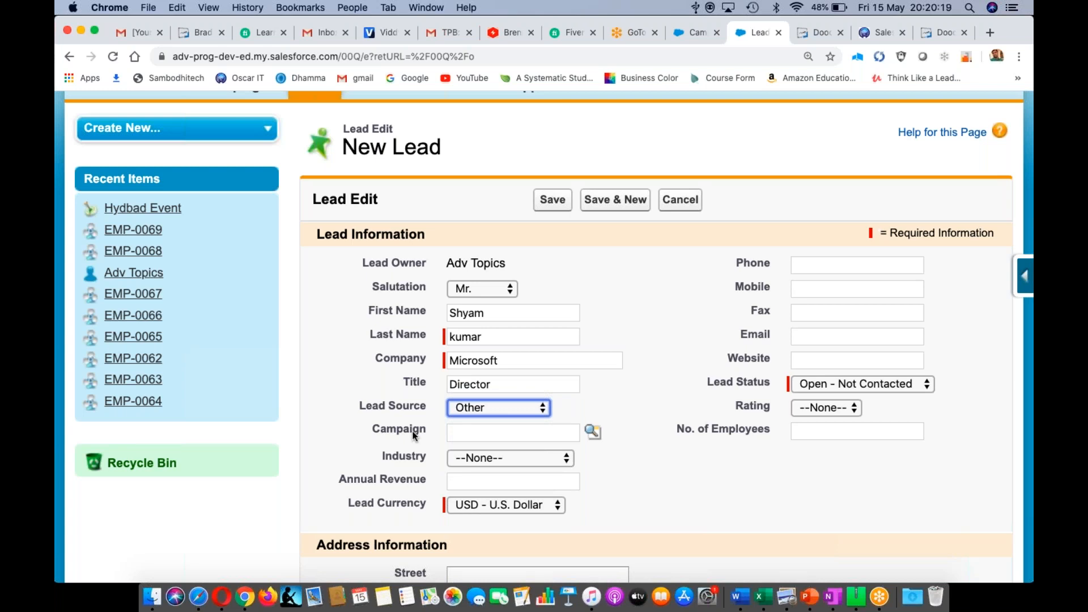
click(593, 434)
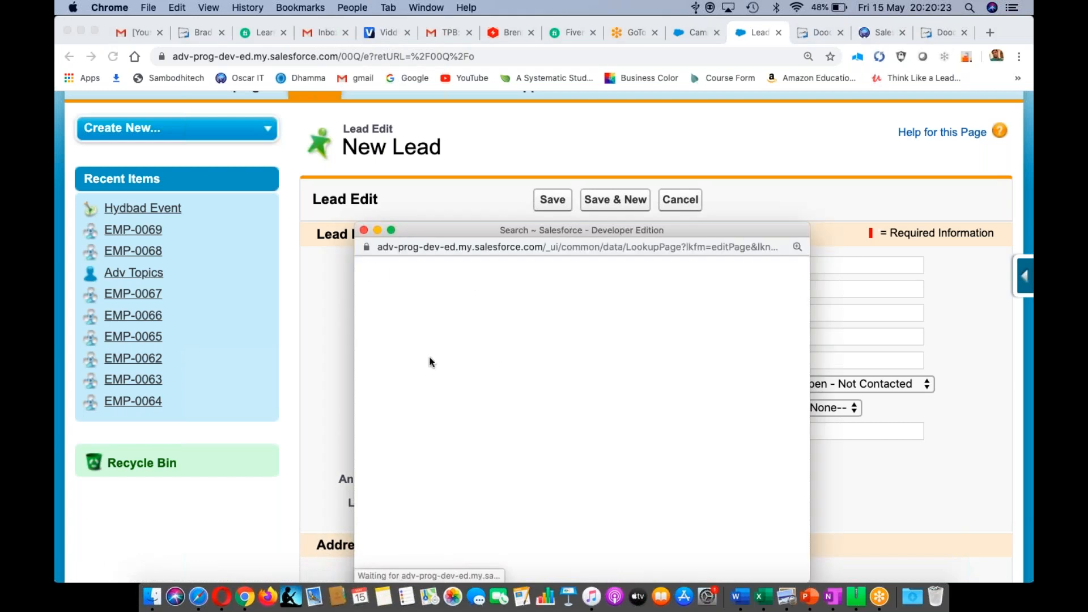
click(417, 459)
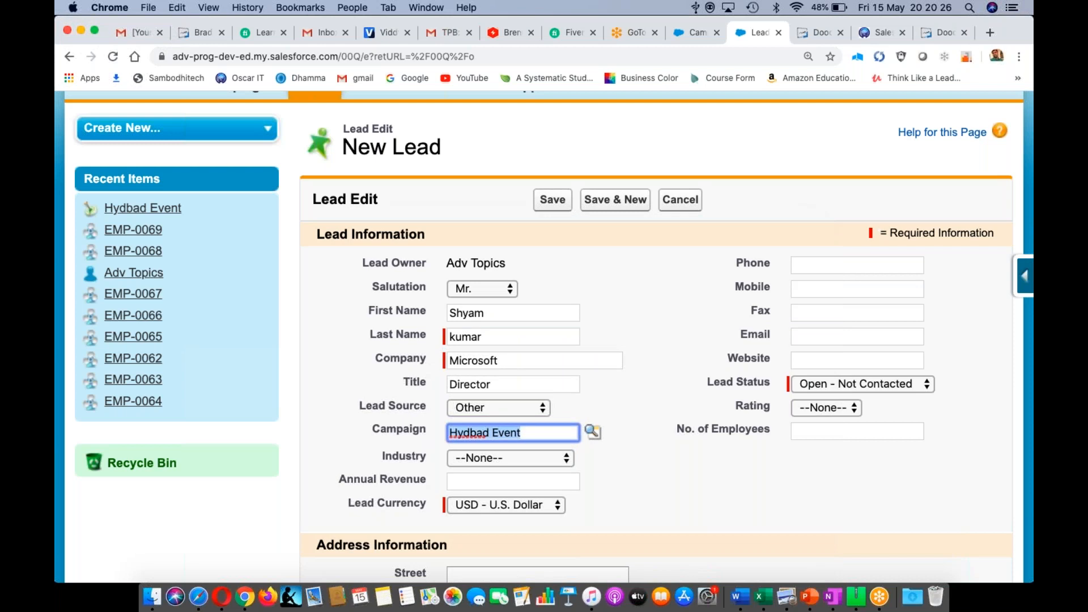
click(656, 344)
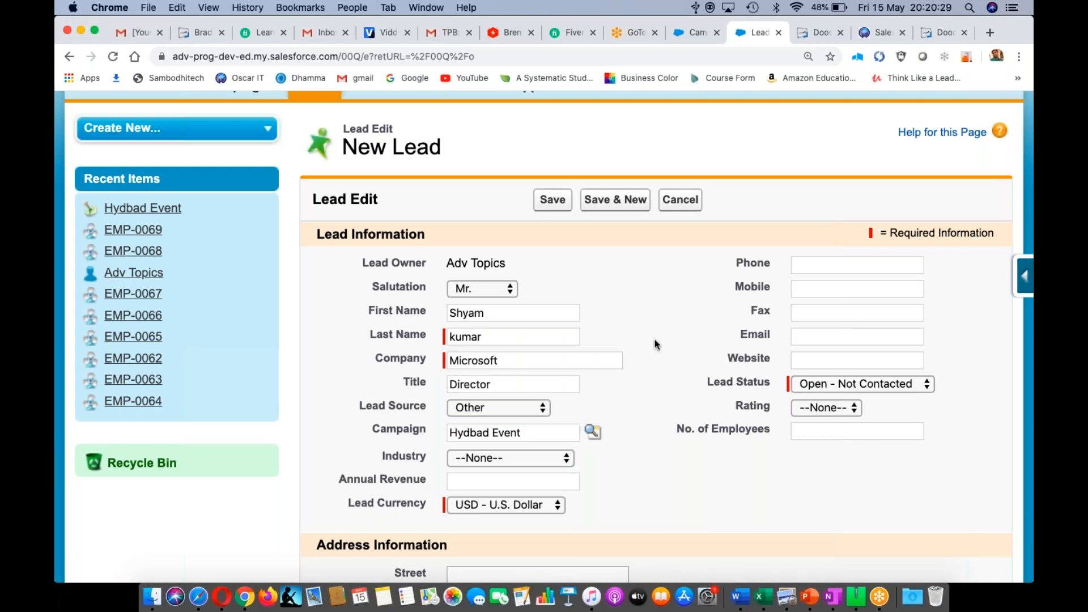
scroll(656, 344, down, 5)
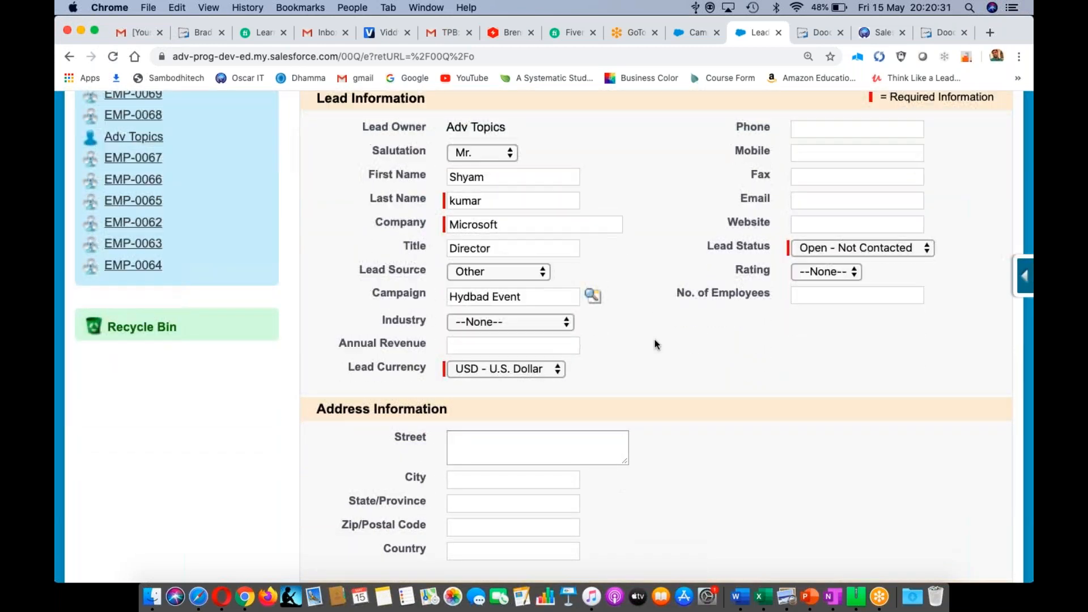
click(566, 323)
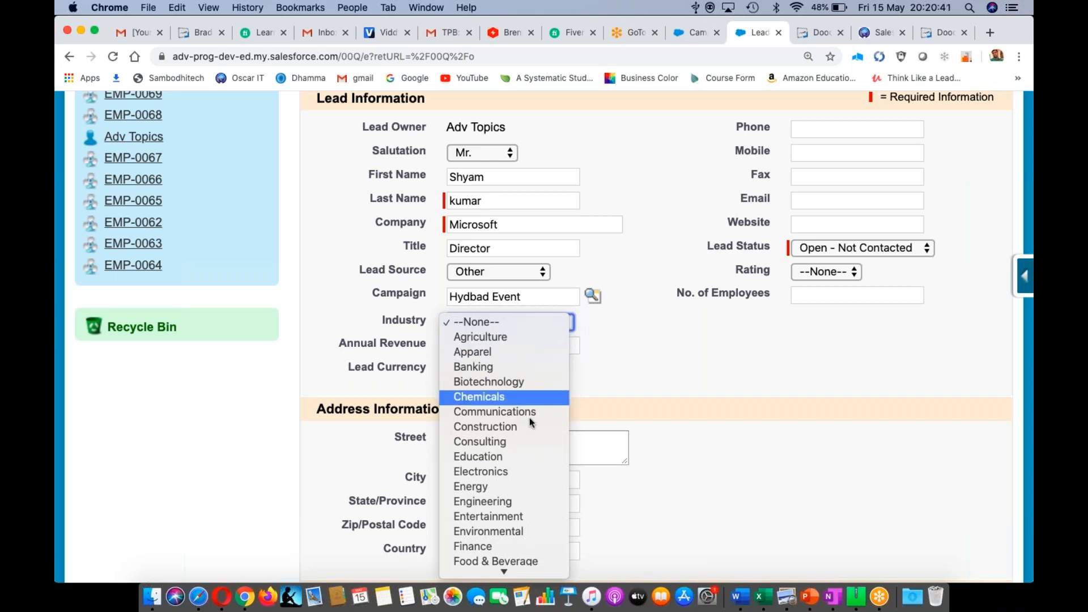
- Set the lead's Industry to Technology
scroll(505, 399, down, 3)
scroll(505, 399, down, 5)
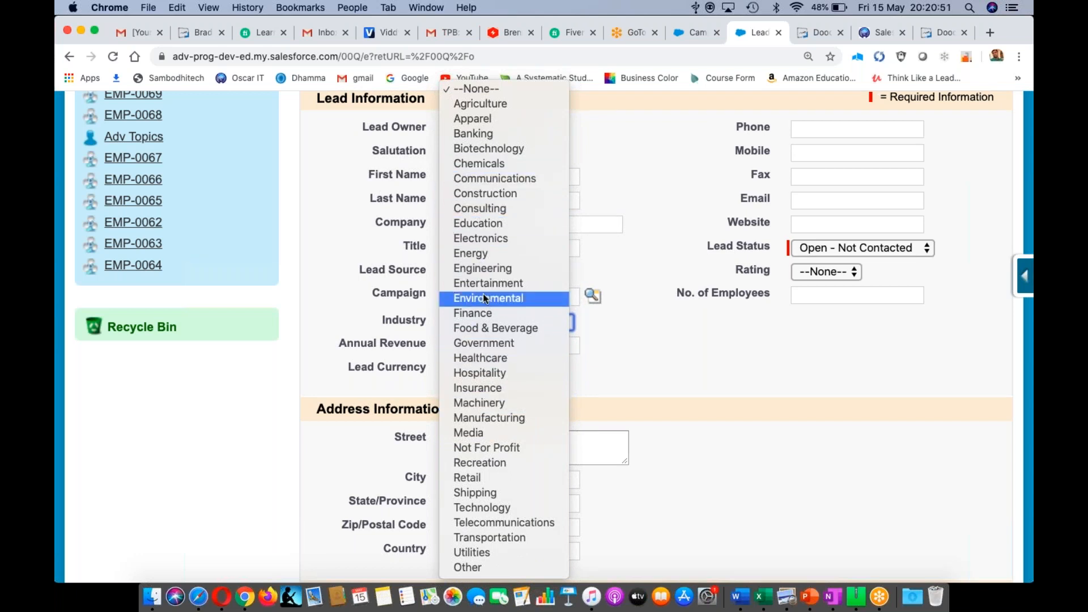
click(477, 508)
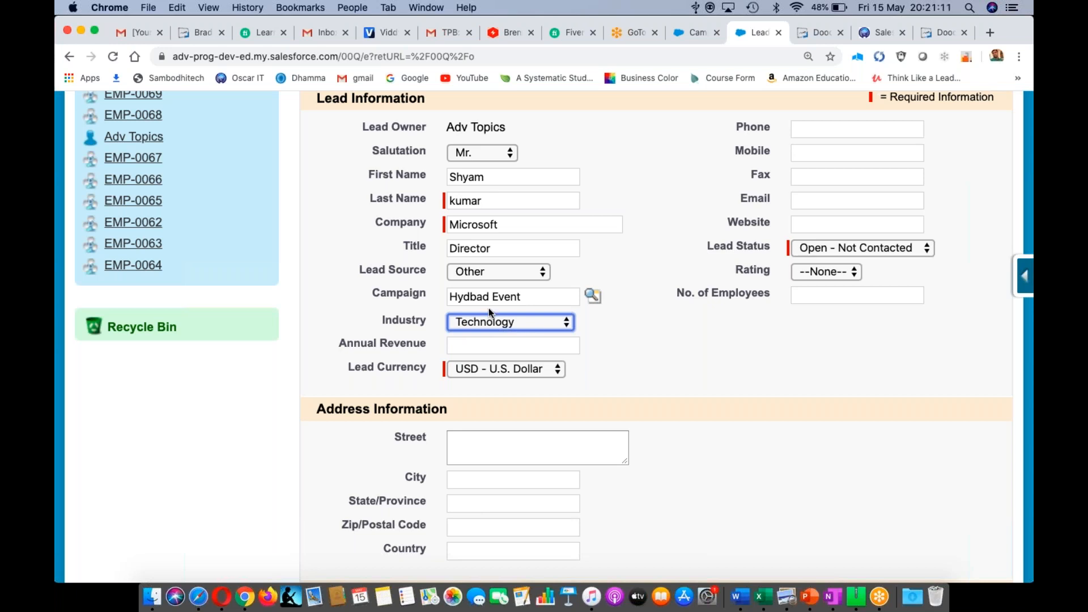
double_click(486, 227)
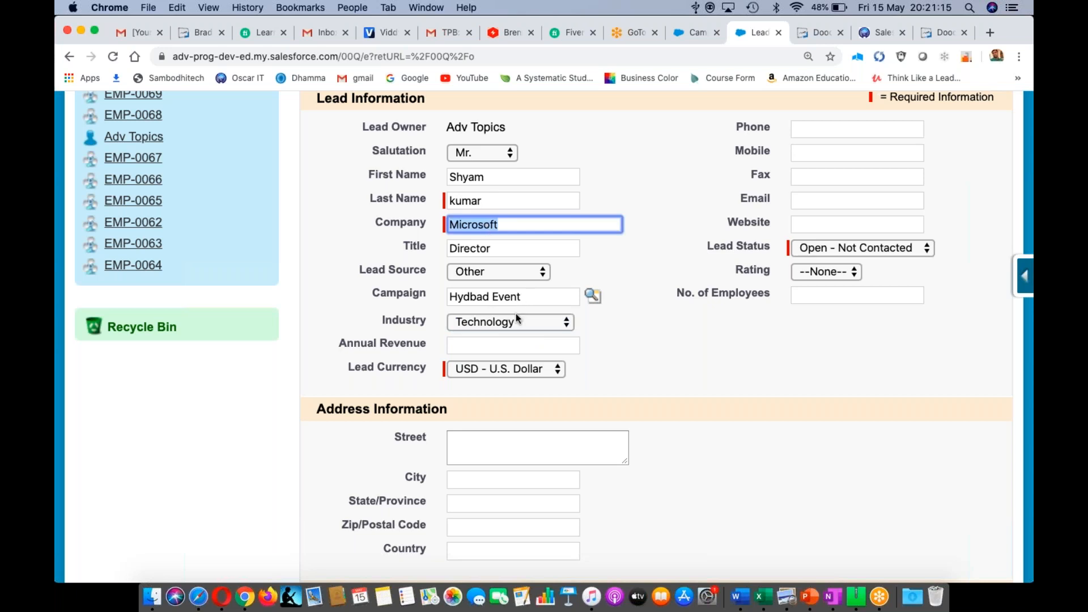
click(469, 342)
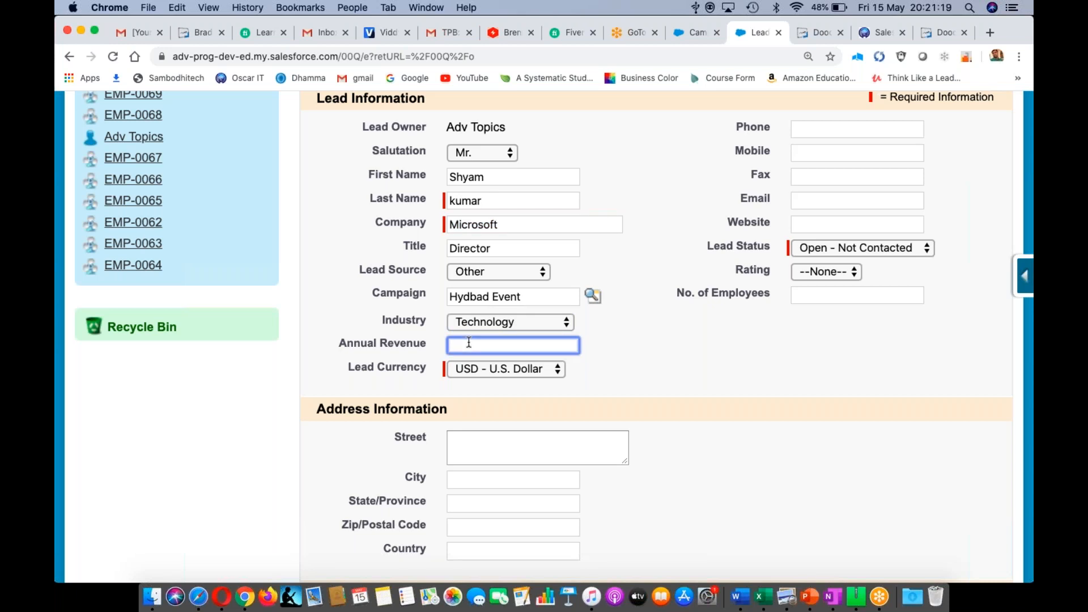
text(1000000000000)
click(558, 371)
click(557, 369)
click(609, 372)
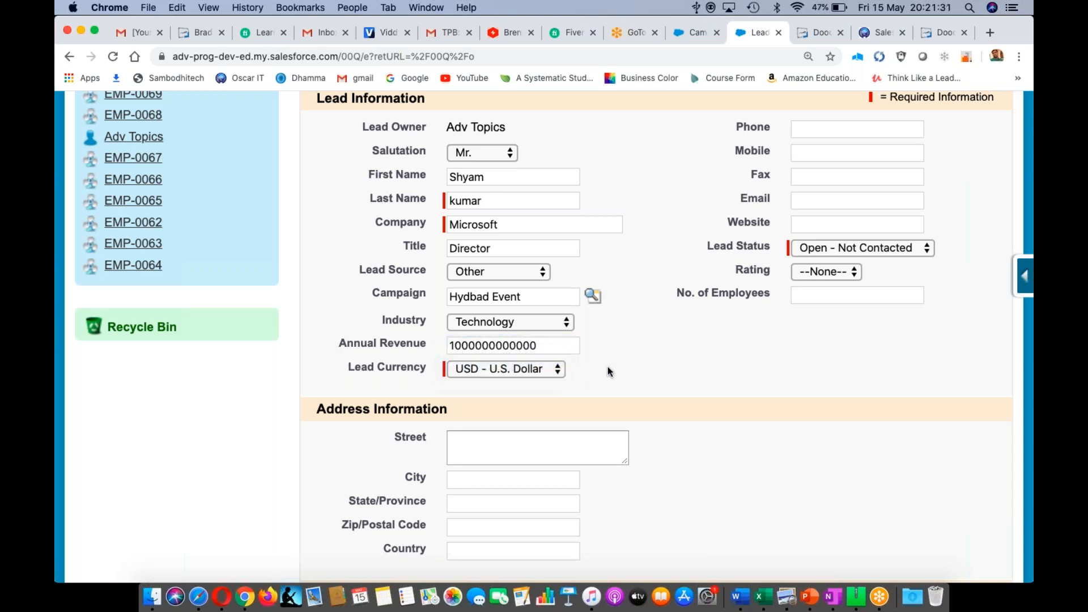
click(851, 29)
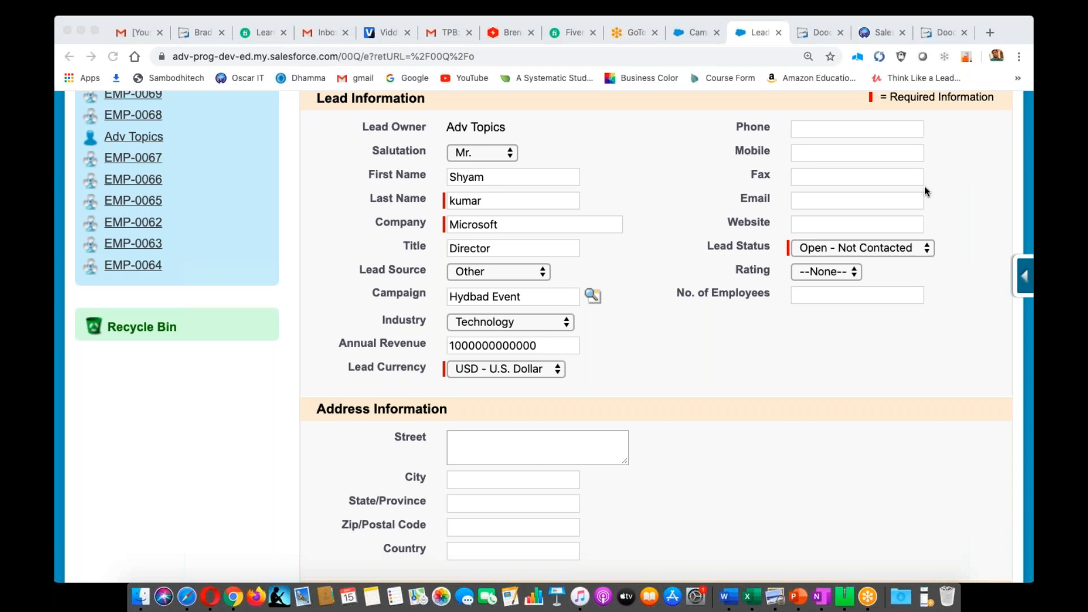
click(887, 123)
- Enter phone 108 and mobile 100 for the lead
click(860, 130)
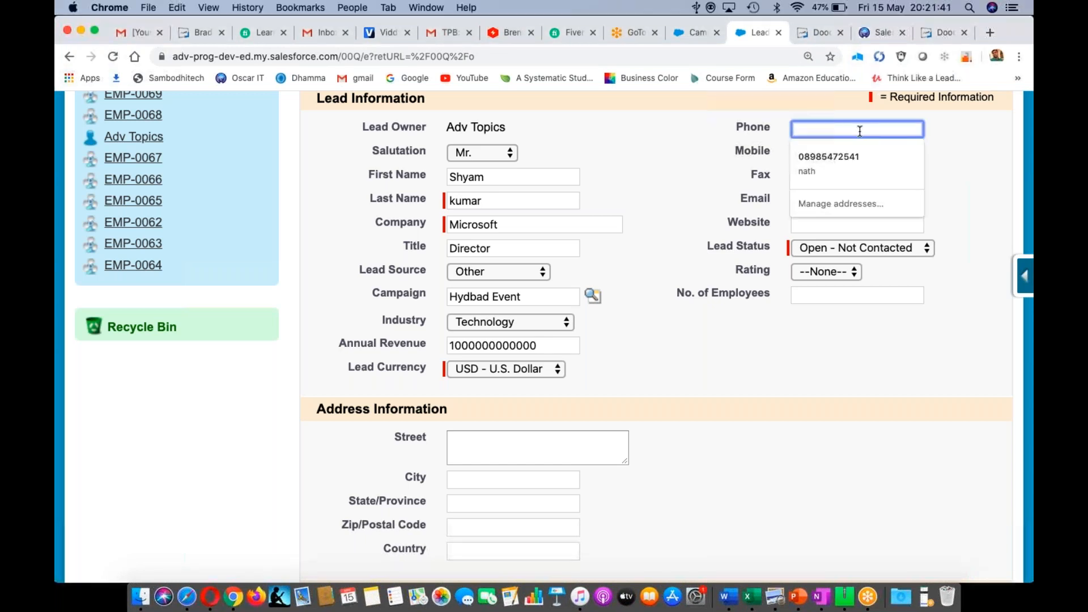
text(108)
key(Tab)
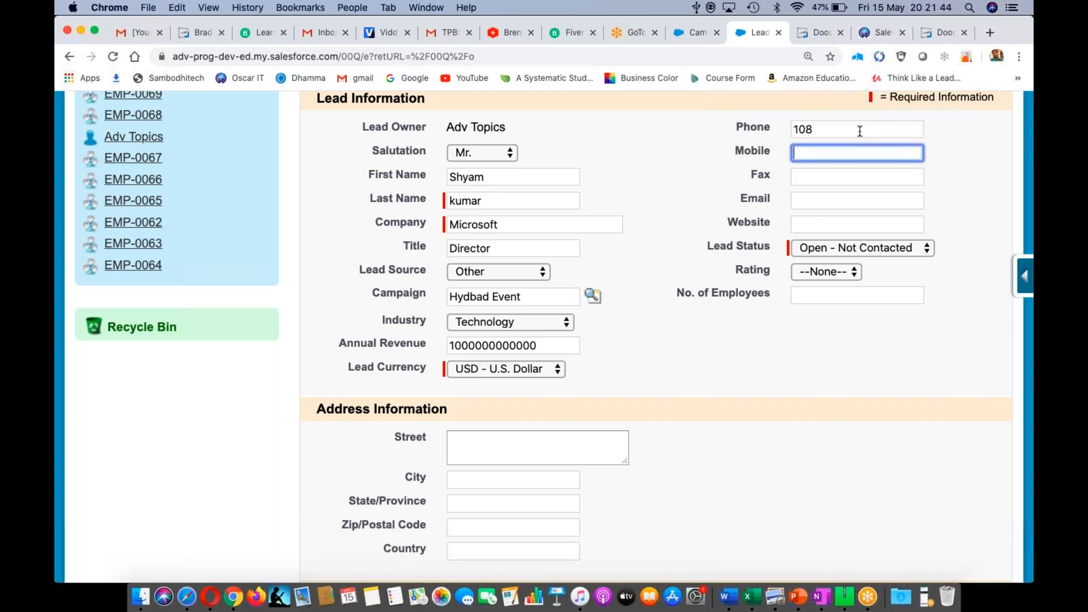
text(100)
click(811, 203)
text(shaym)
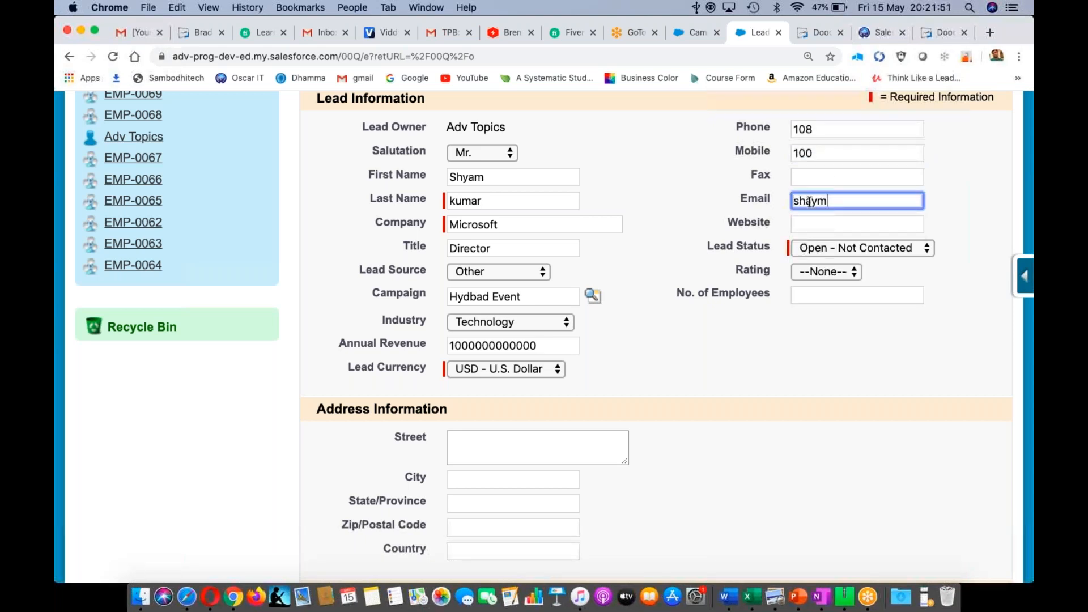
key(BackSpace)
key(BackSpace)
key(BackSpace)
key(BackSpace)
key(BackSpace)
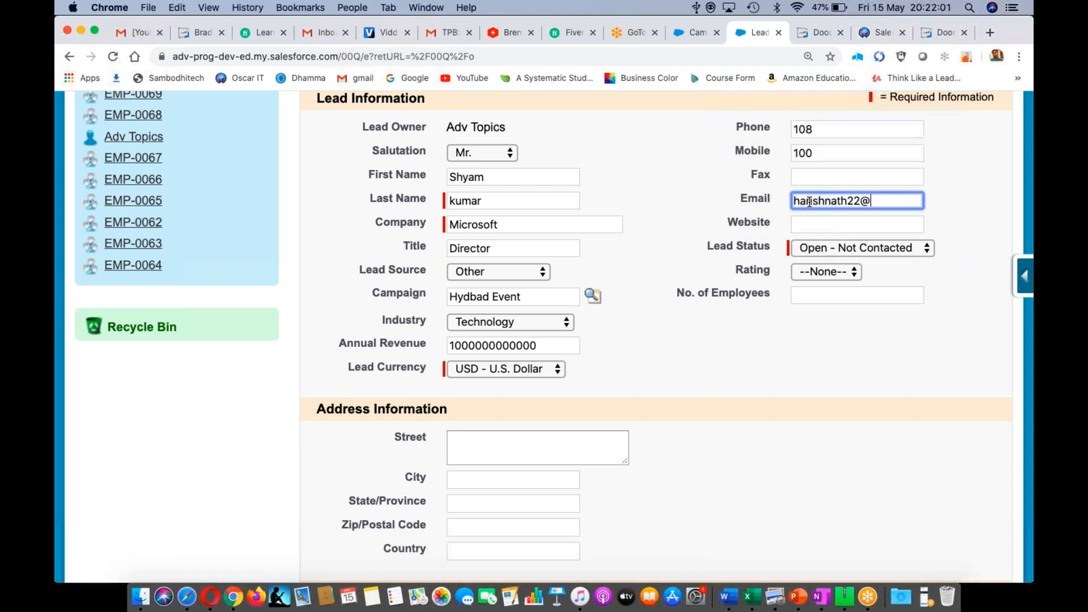
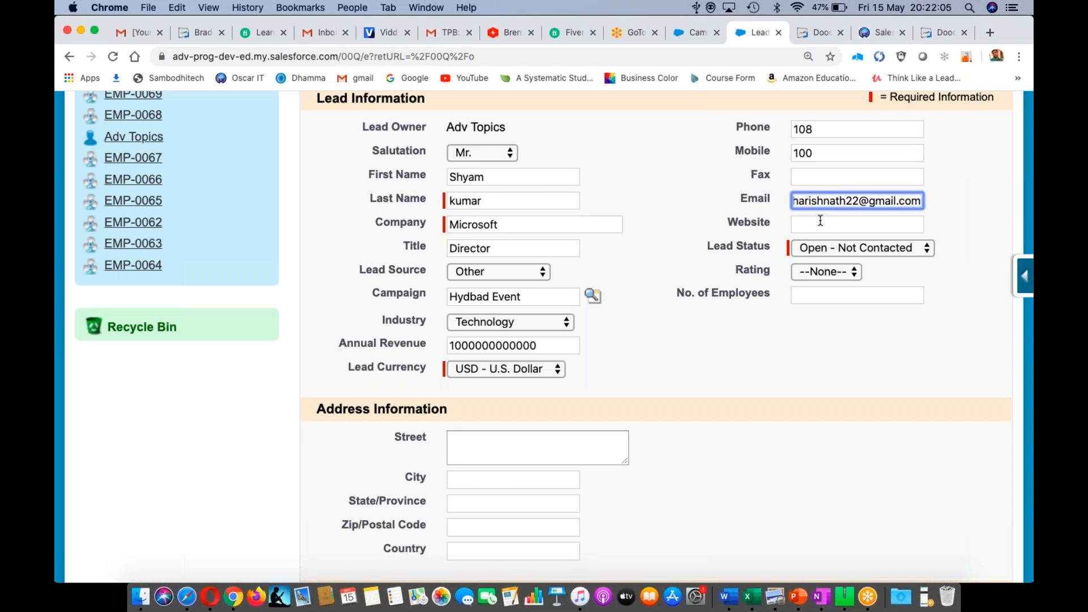
click(821, 223)
text(www.)
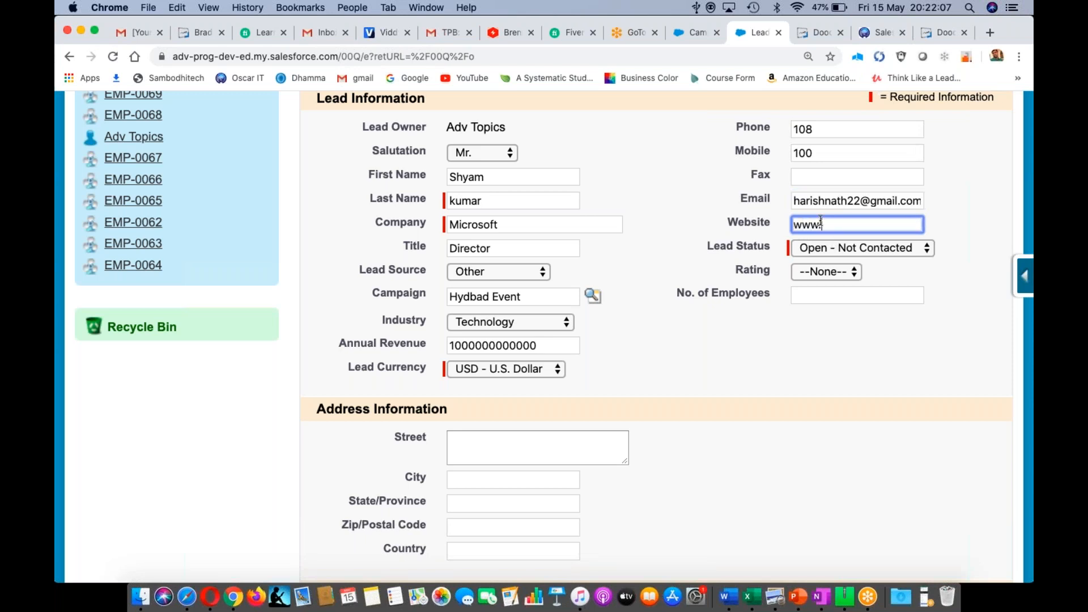
text(microsoft.com)
- Leave Rating at --None-- and set No. of Employees to 100000
click(850, 278)
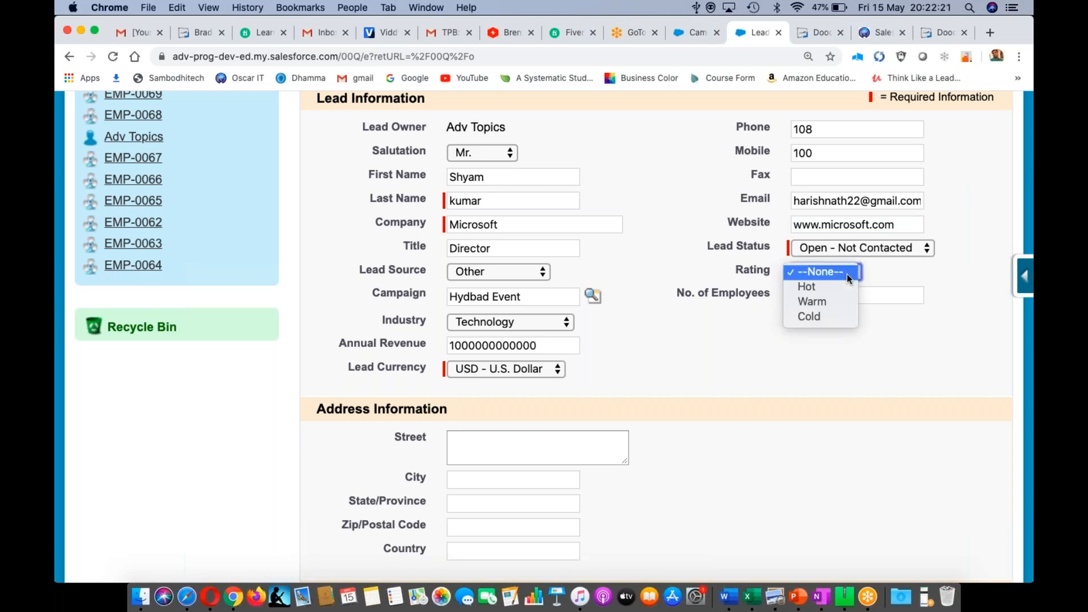
click(846, 273)
click(814, 295)
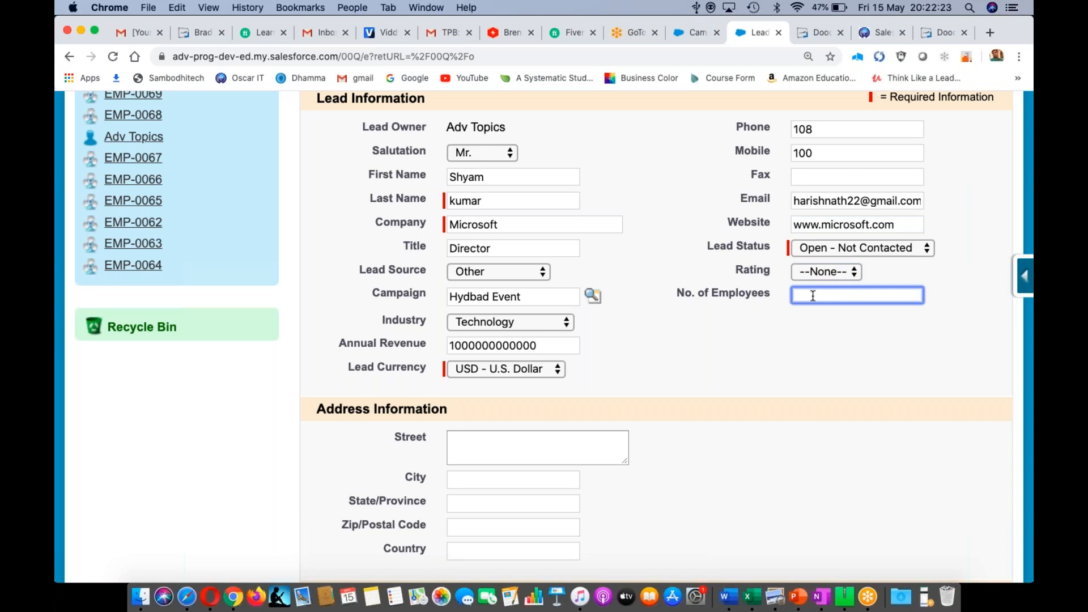
text(100000)
scroll(775, 417, down, 3)
scroll(775, 417, down, 3)
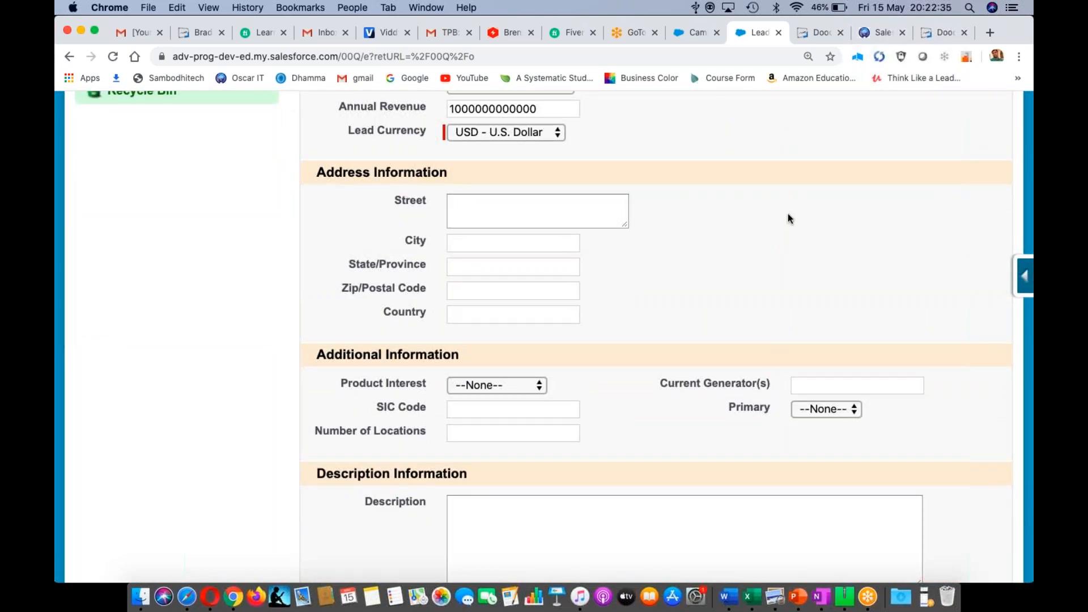
scroll(788, 213, up, 2)
scroll(785, 229, up, 10)
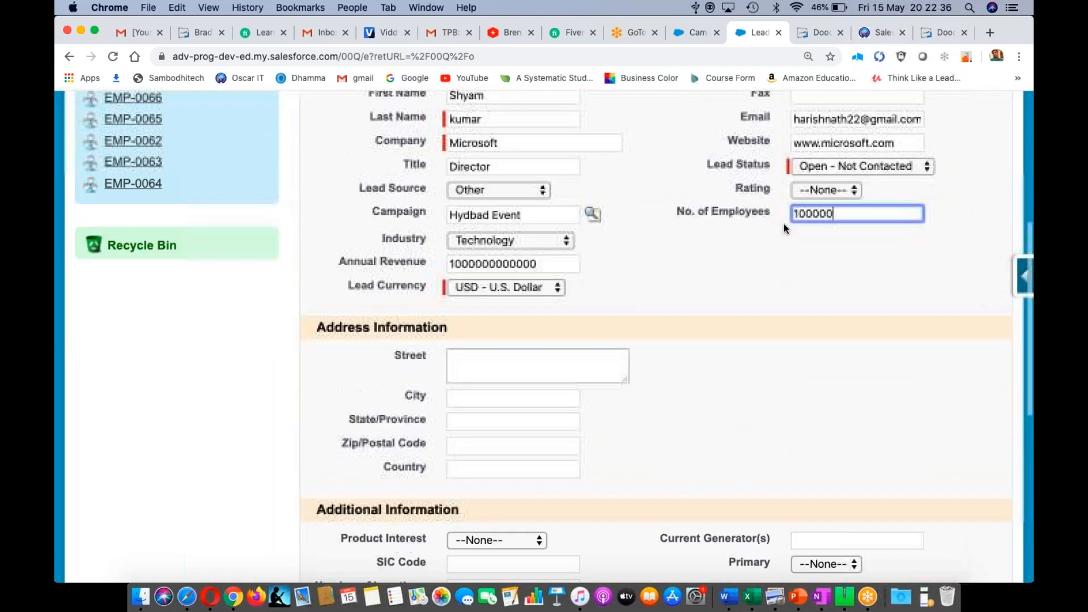
scroll(684, 436, down, 3)
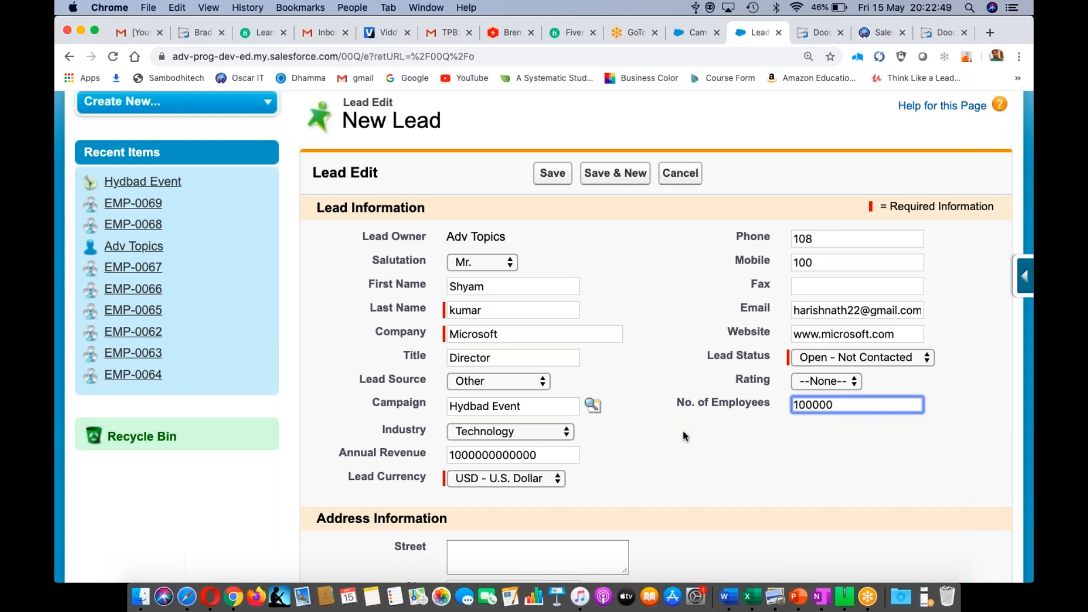
scroll(686, 435, down, 1)
scroll(682, 430, down, 3)
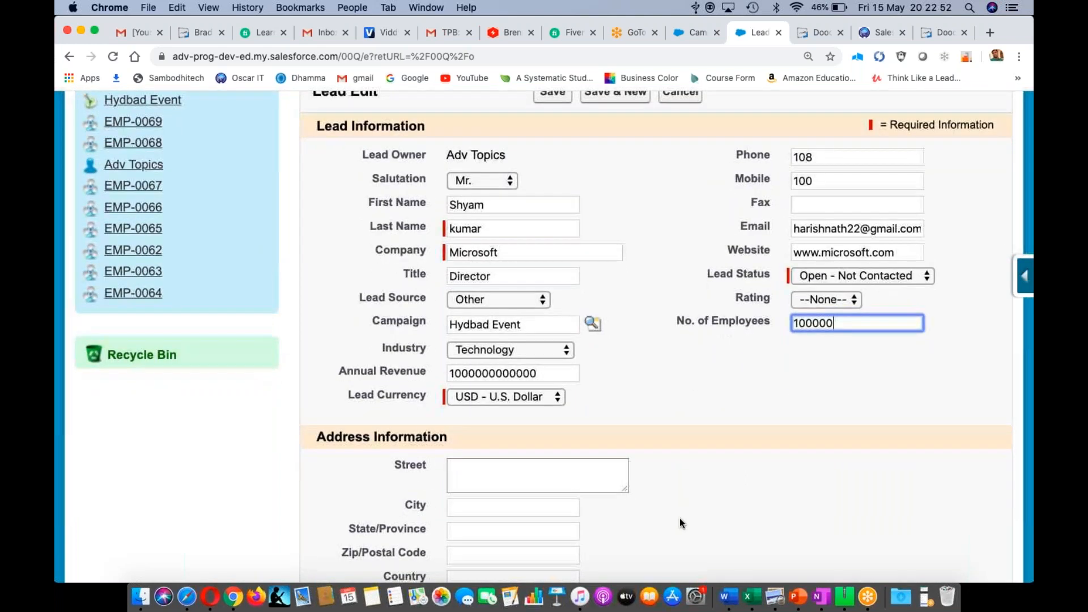
scroll(679, 518, down, 5)
scroll(679, 518, down, 4)
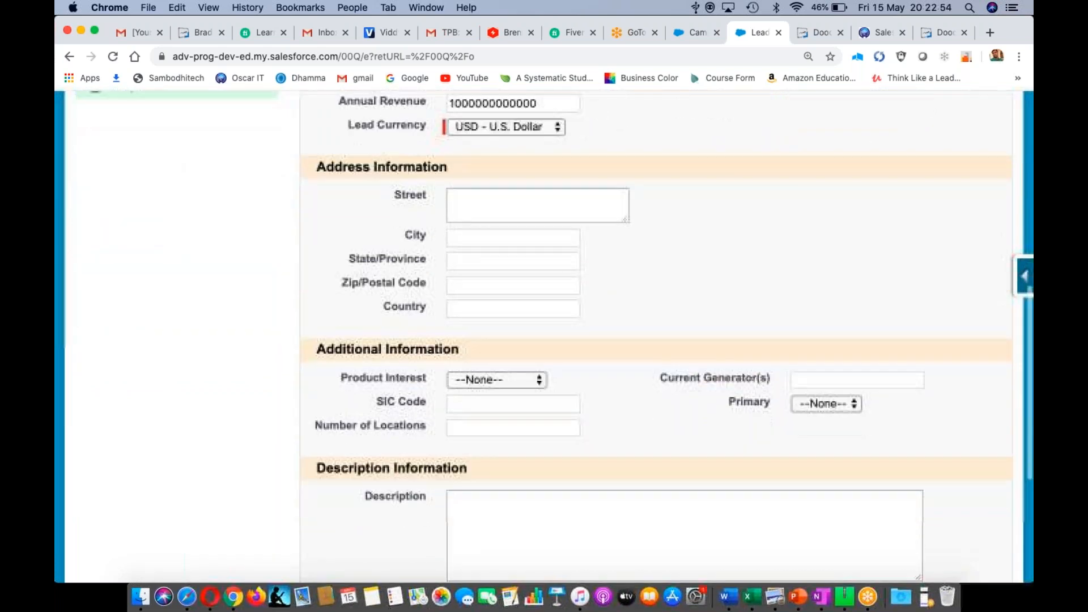
scroll(394, 448, down, 7)
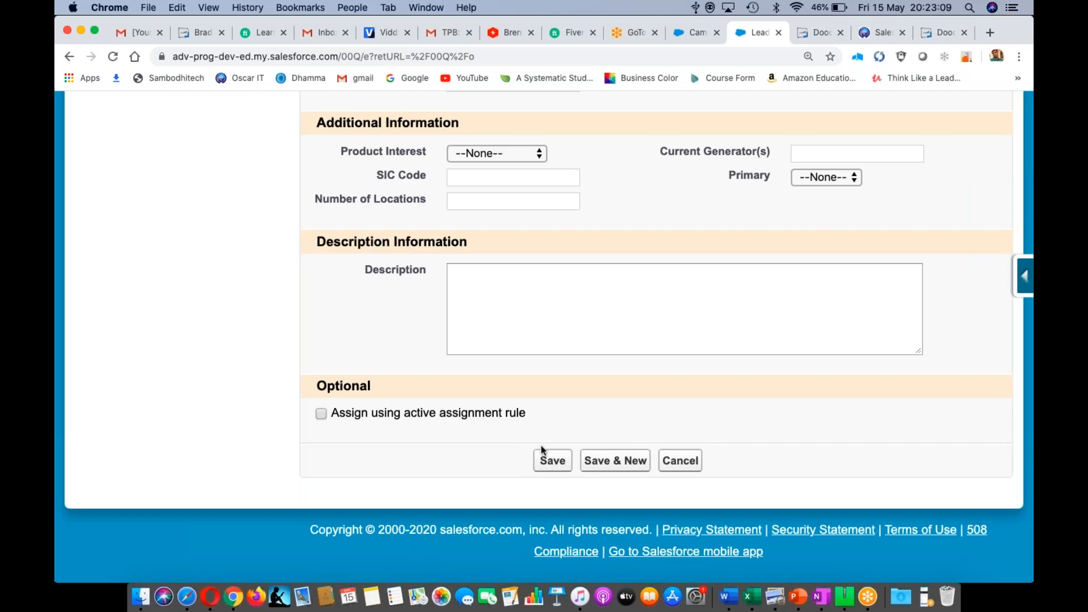
- Save the lead, dismiss the social accounts tip and scroll through Lead Detail
click(548, 462)
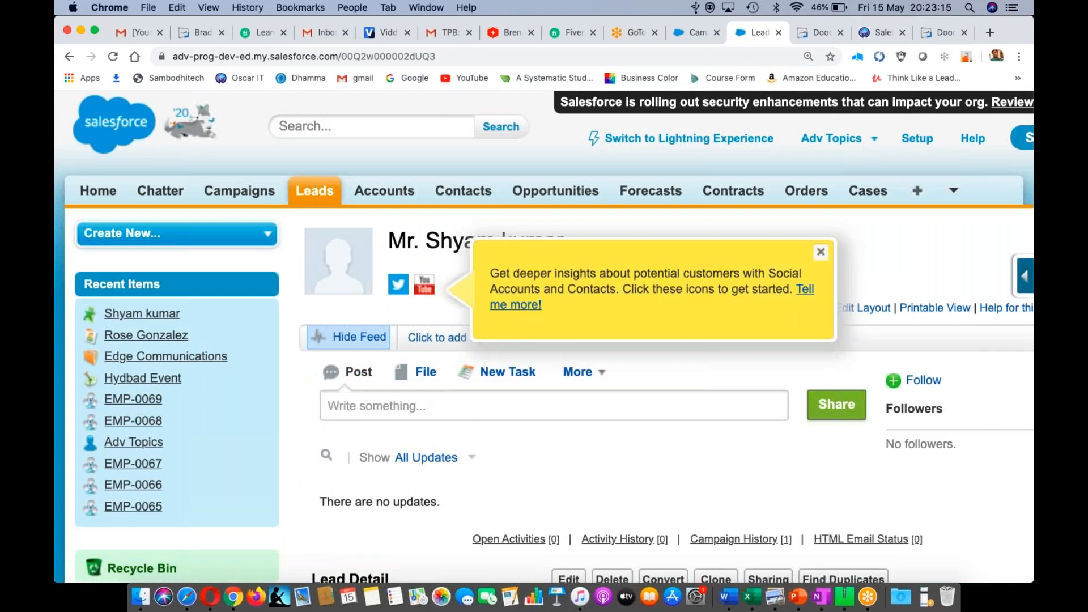
click(821, 251)
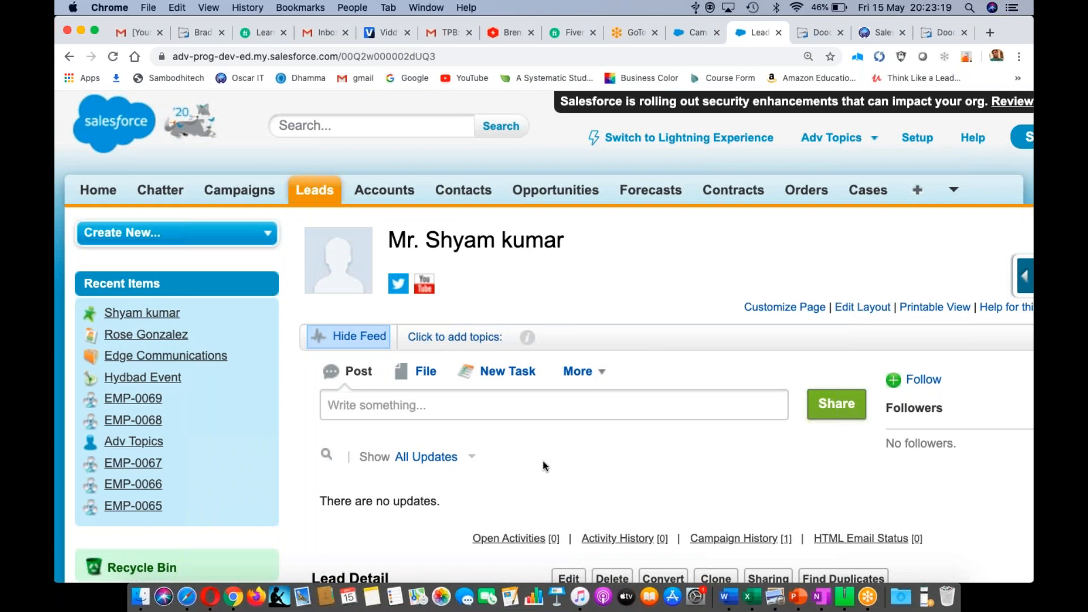
scroll(543, 461, down, 4)
scroll(543, 465, down, 4)
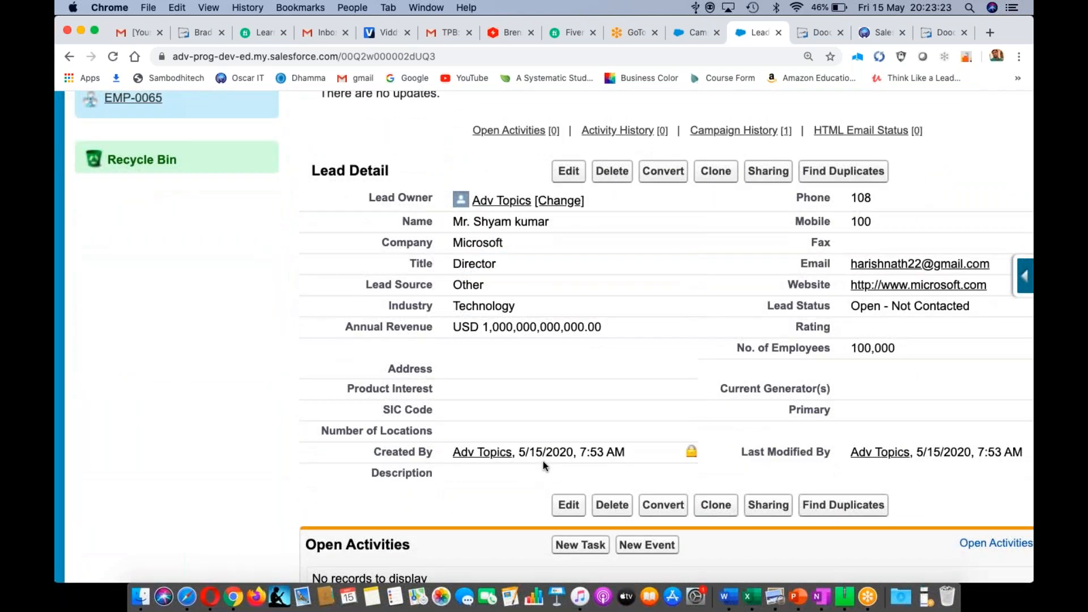
right_click(537, 493)
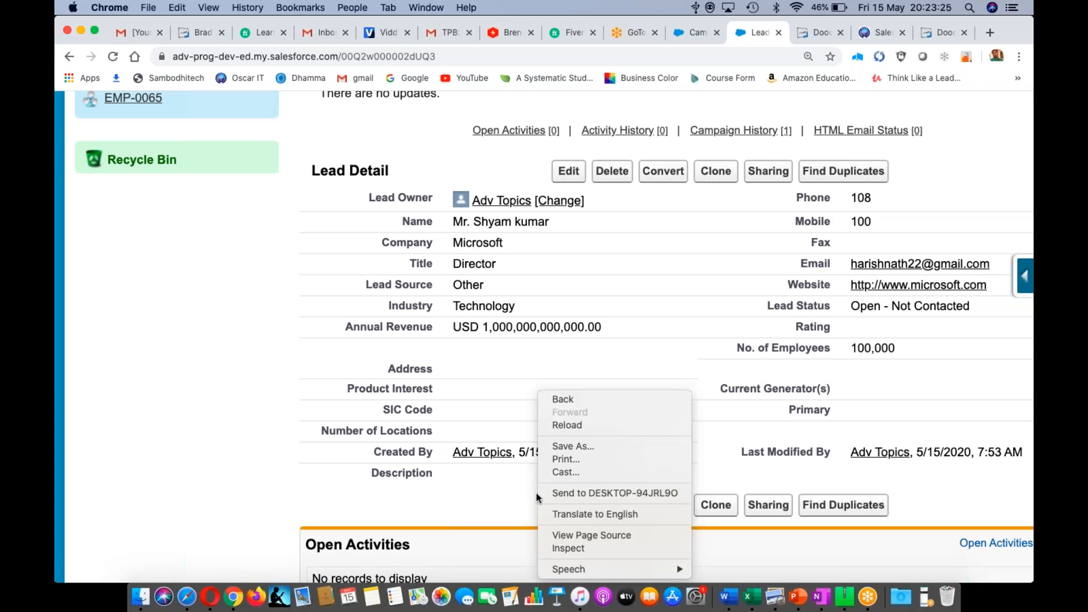
- Switch to the Word notes and move to the end of the 'Lead :' line
key(super+Tab)
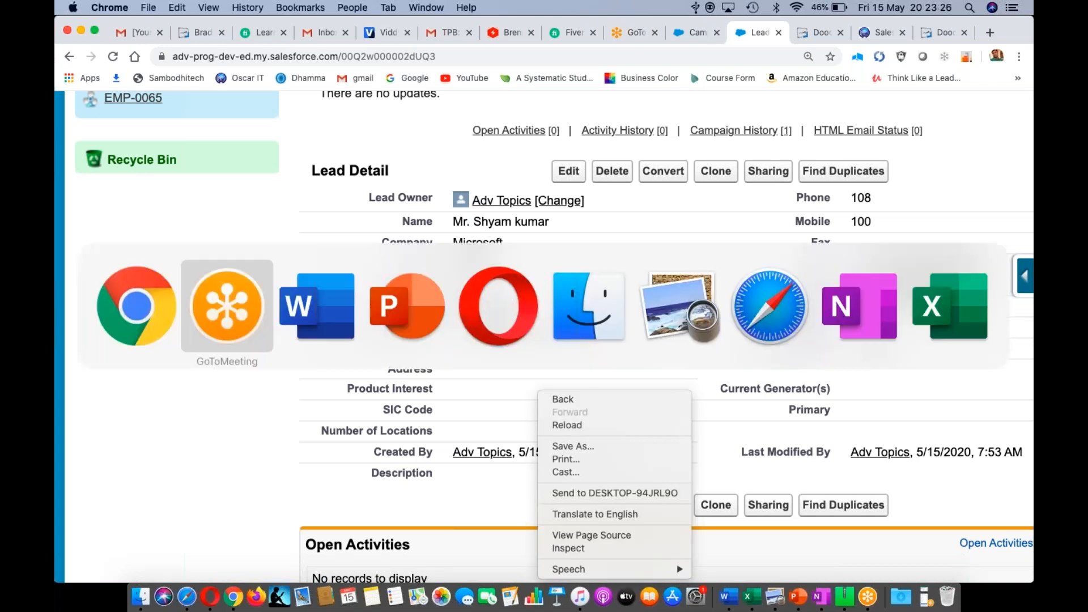
key(super+Tab)
key(super+Tab)
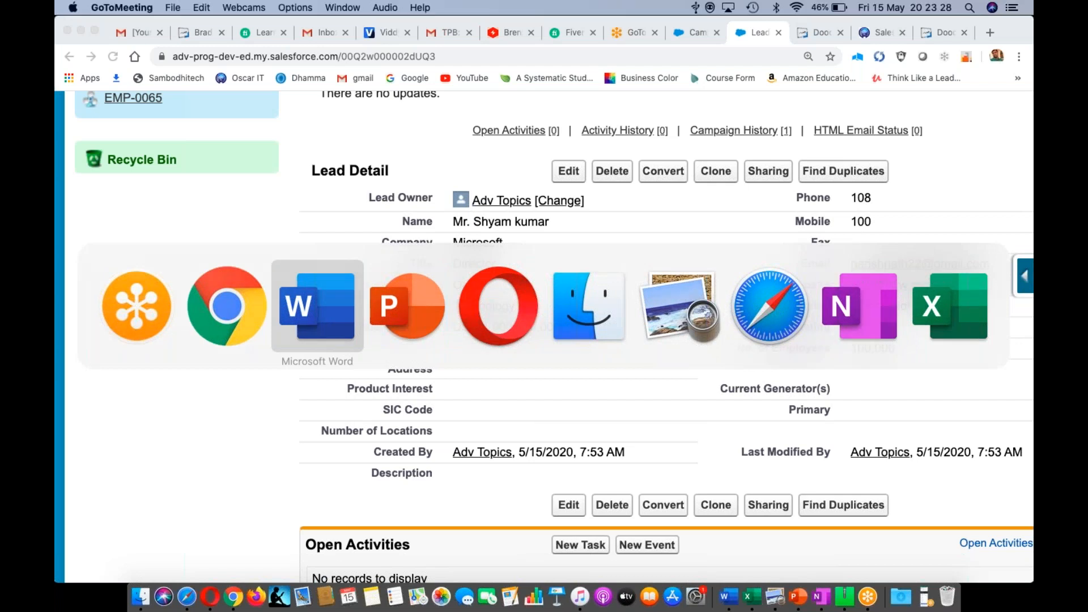
key(Right)
key(Right)
key(Right)
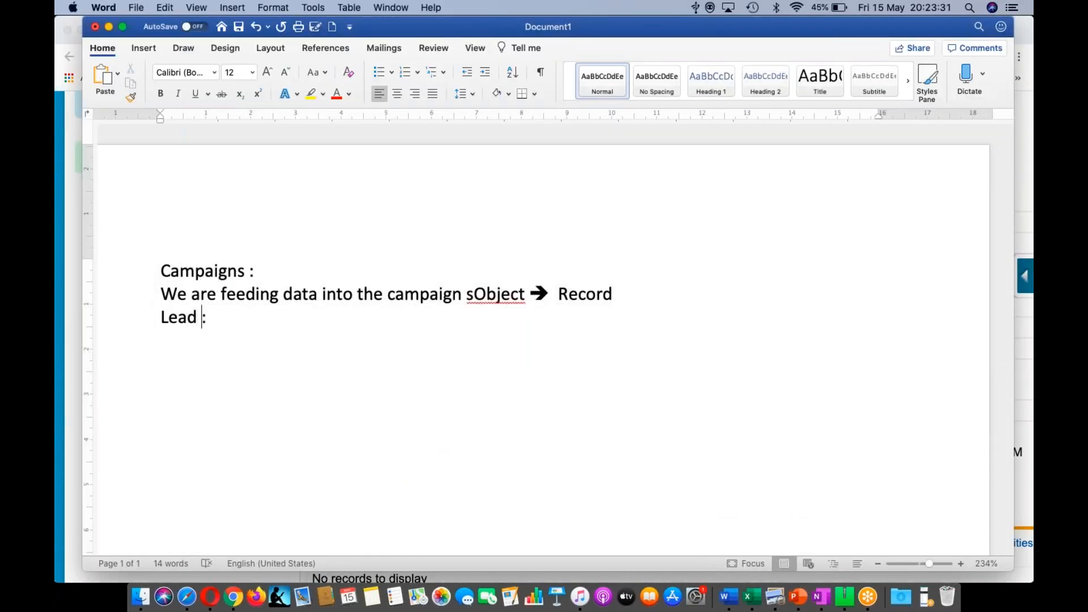
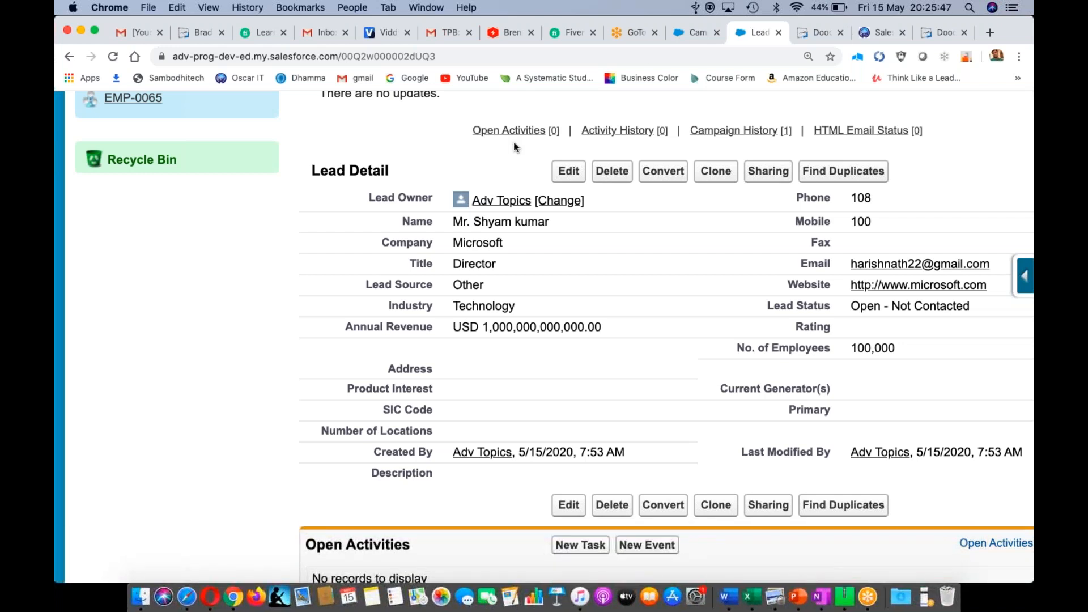
- Open the Accounts, Contacts and Opportunities tabs as new browser tabs, then view Contacts
scroll(514, 145, up, 6)
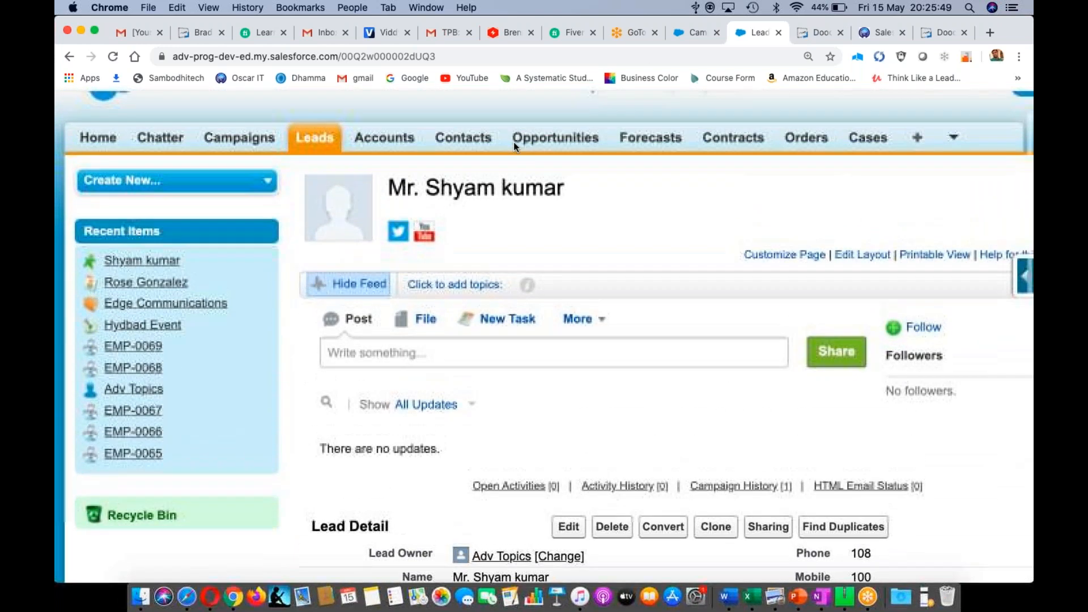
right_click(385, 138)
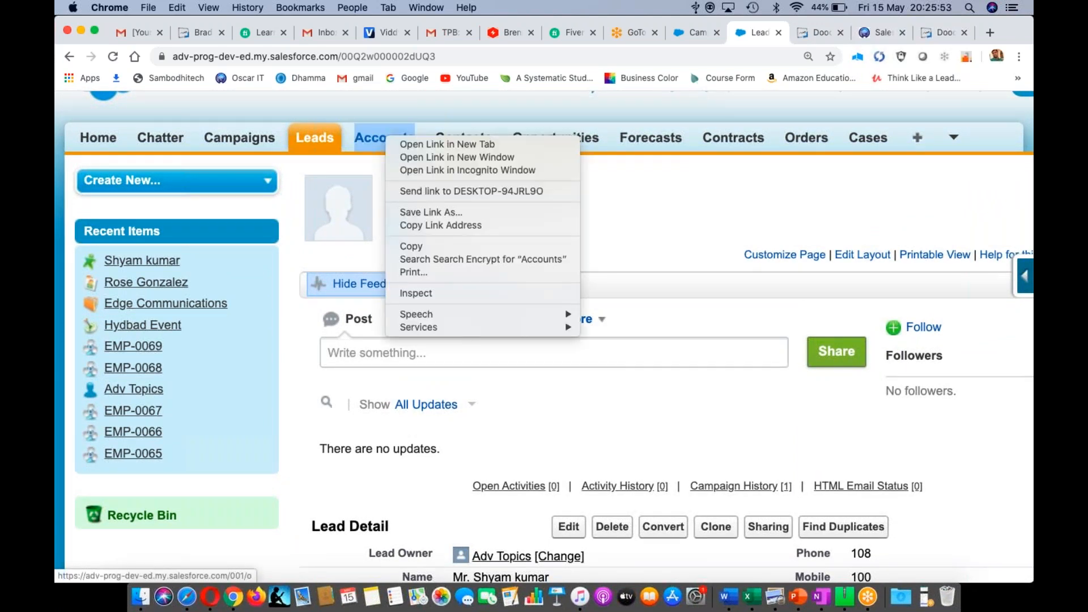
click(409, 146)
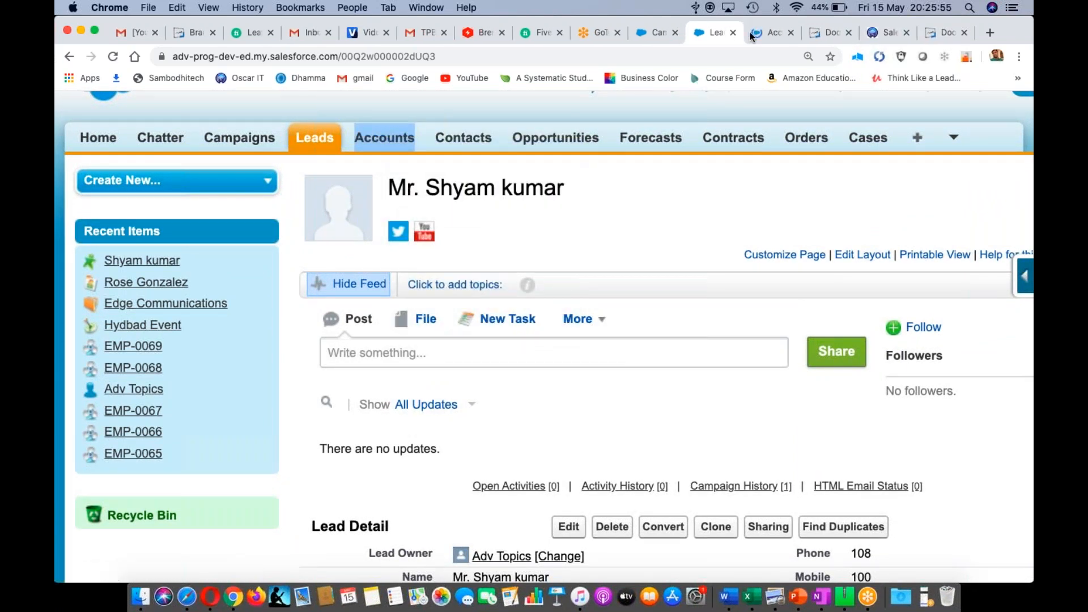
right_click(470, 145)
click(515, 151)
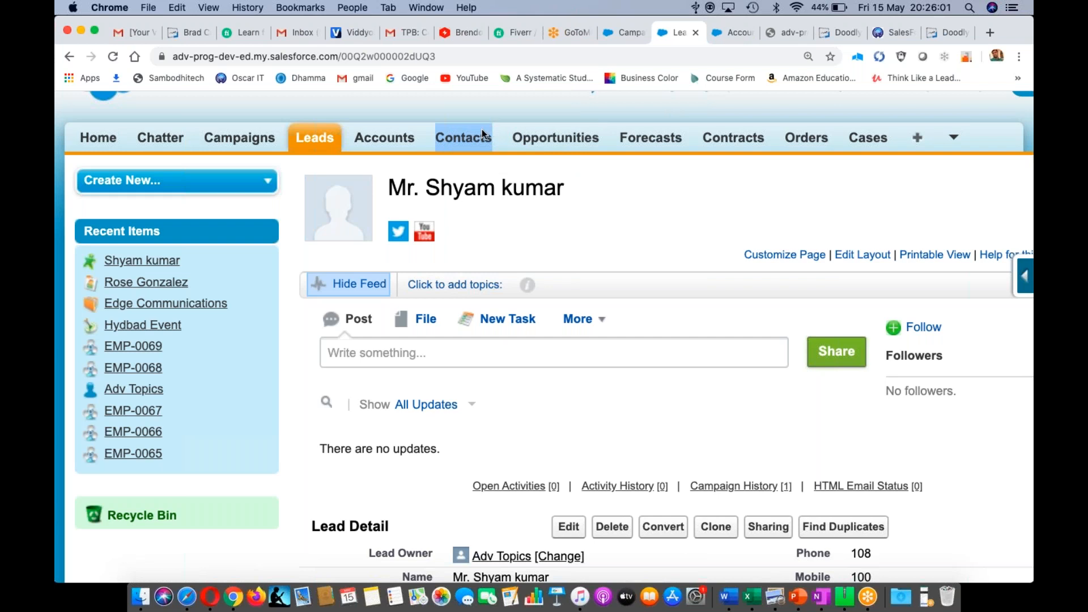
right_click(564, 141)
click(593, 146)
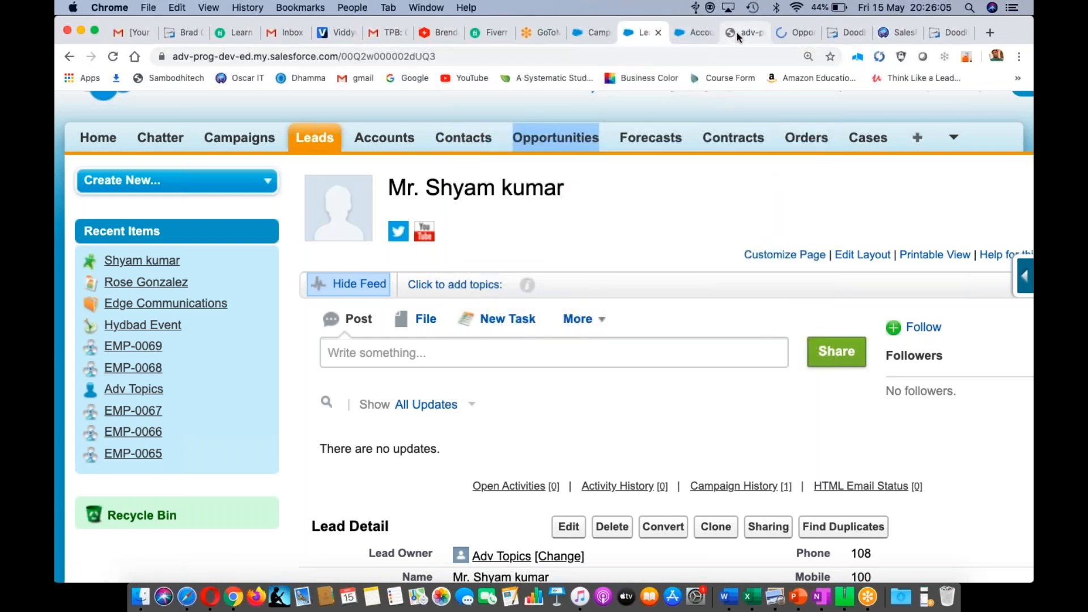
click(737, 32)
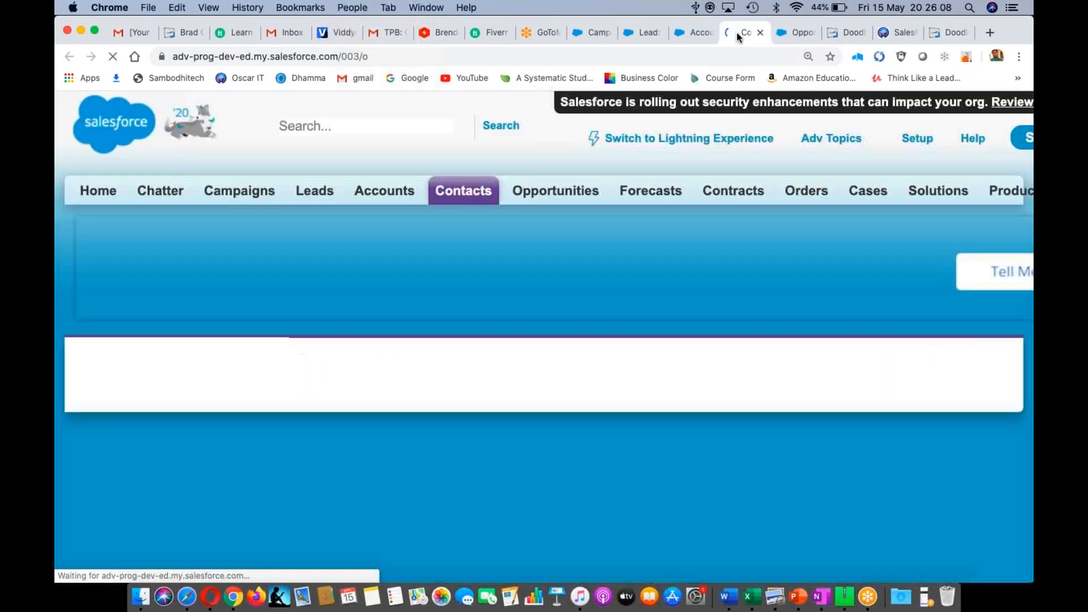
- On the Accounts tab, switch the recent list to Recently Created accounts
click(800, 31)
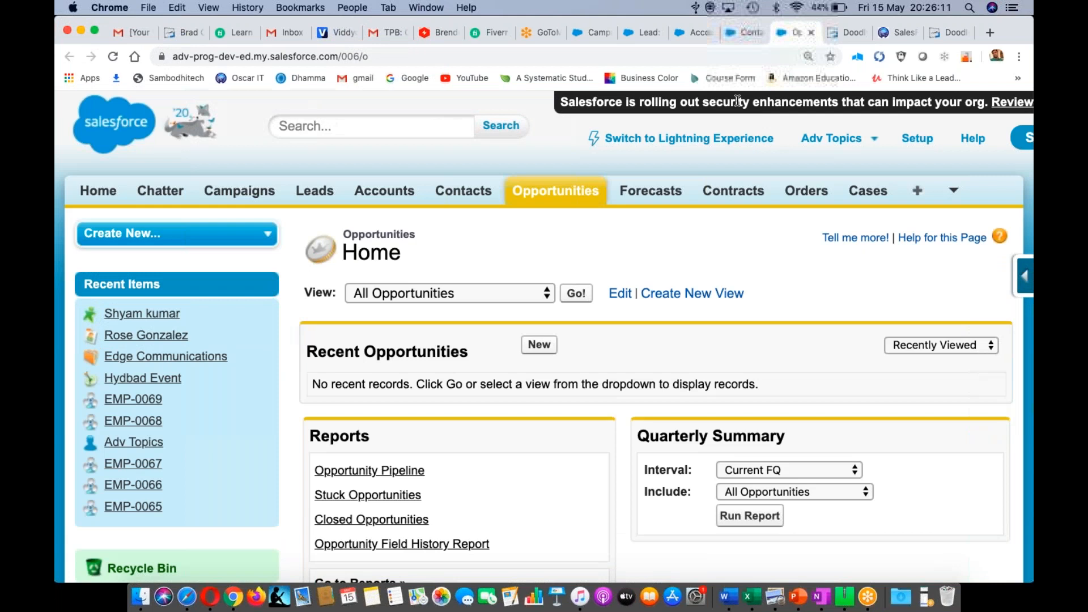
click(696, 32)
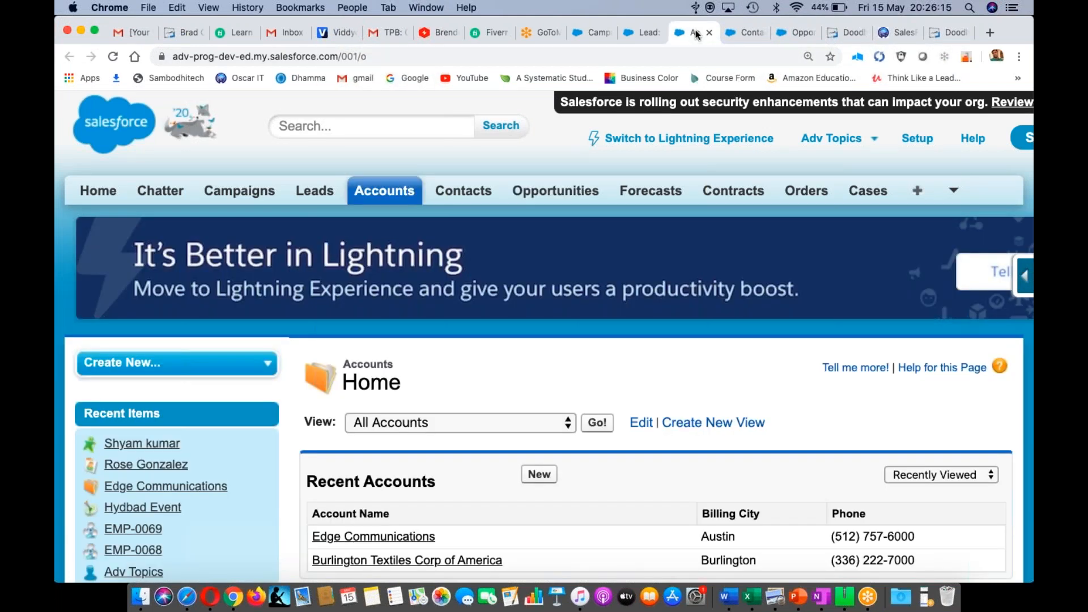
scroll(544, 340, down, 3)
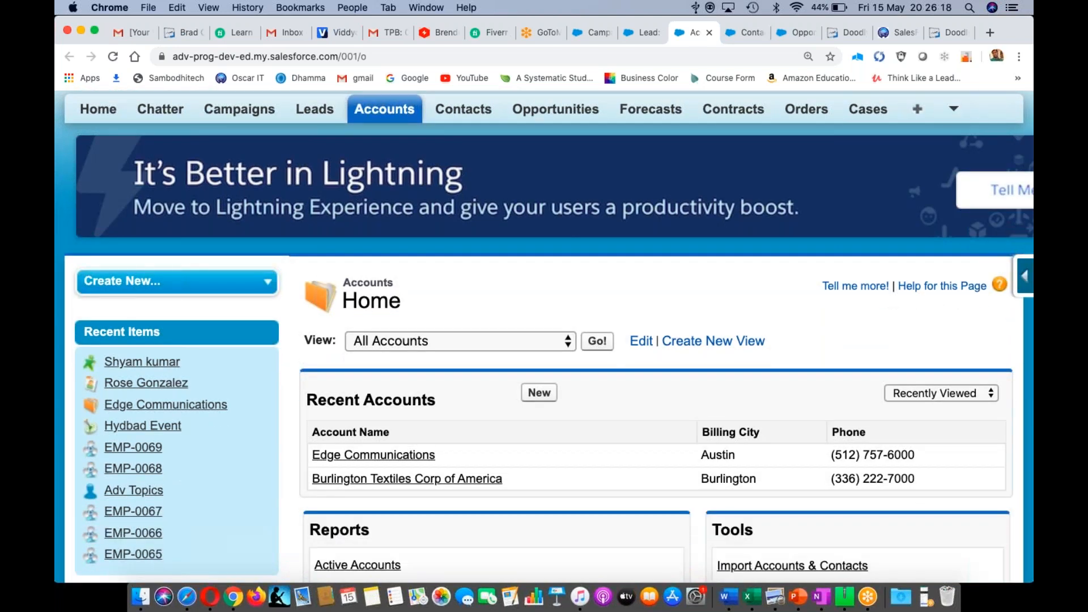
click(991, 394)
click(969, 364)
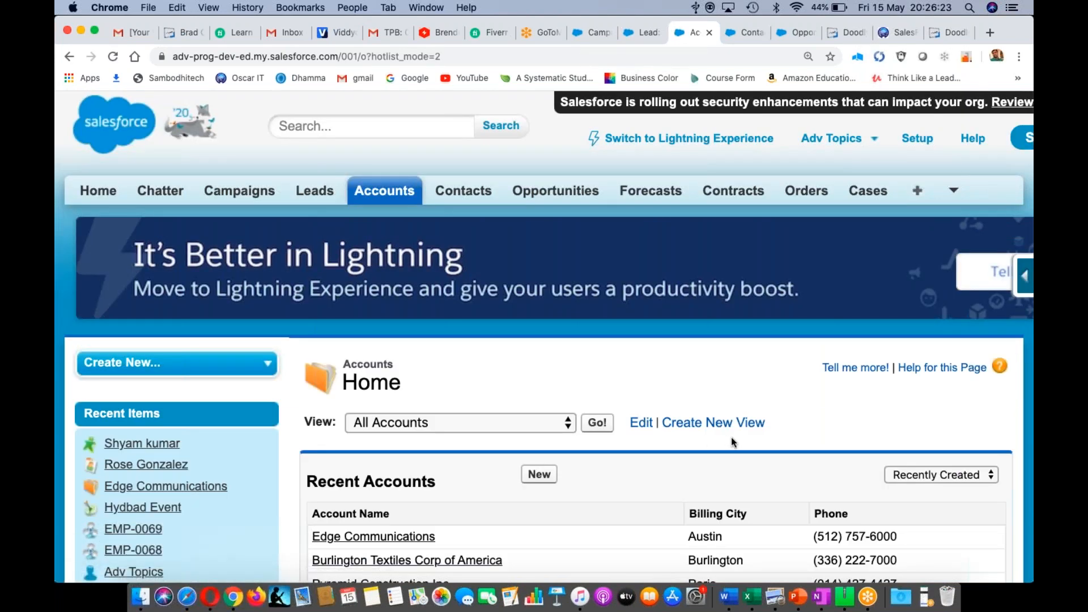
scroll(731, 437, down, 10)
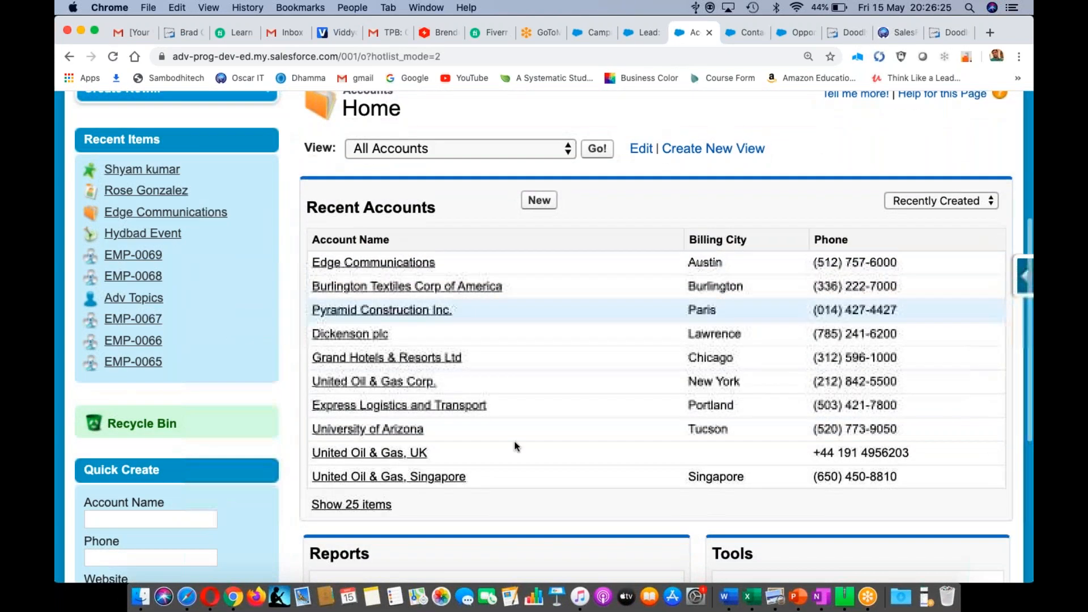
scroll(526, 375, up, 10)
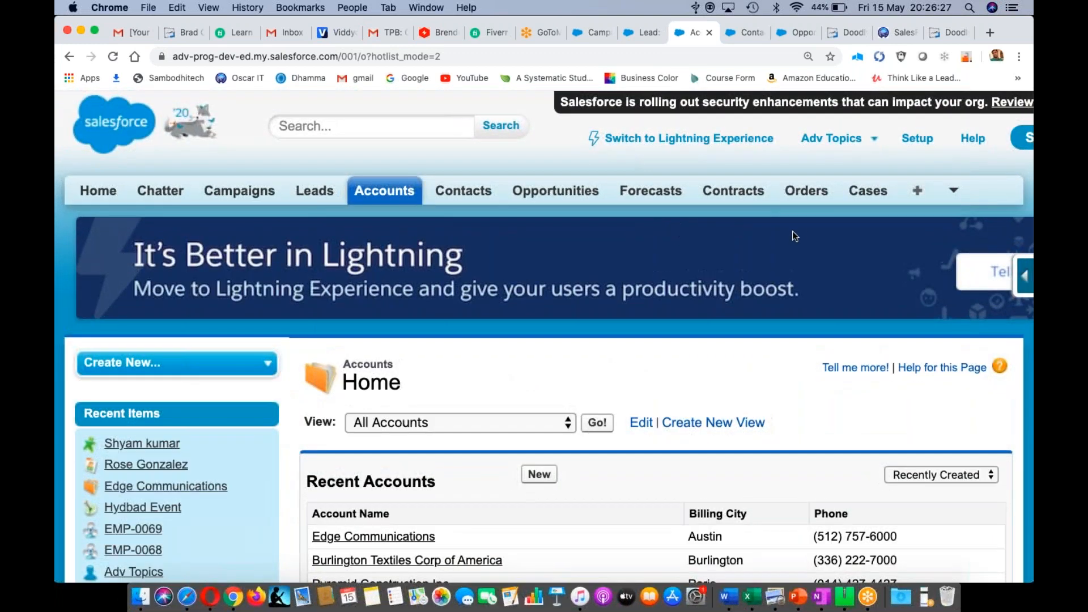
- Look over Contacts, then list Recently Created opportunities on the Opportunities tab
click(743, 33)
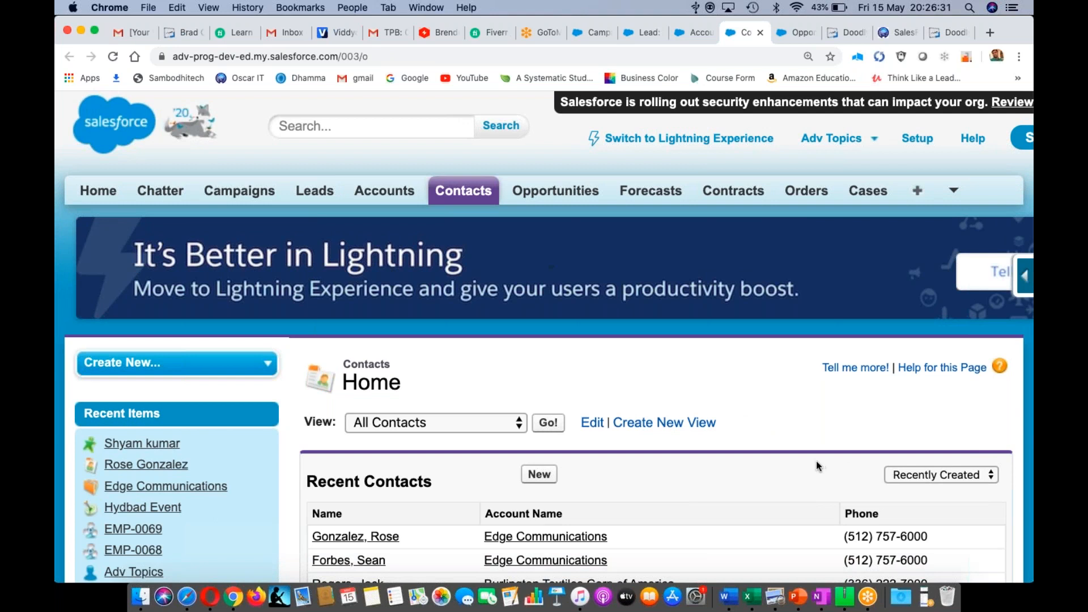
scroll(817, 465, down, 5)
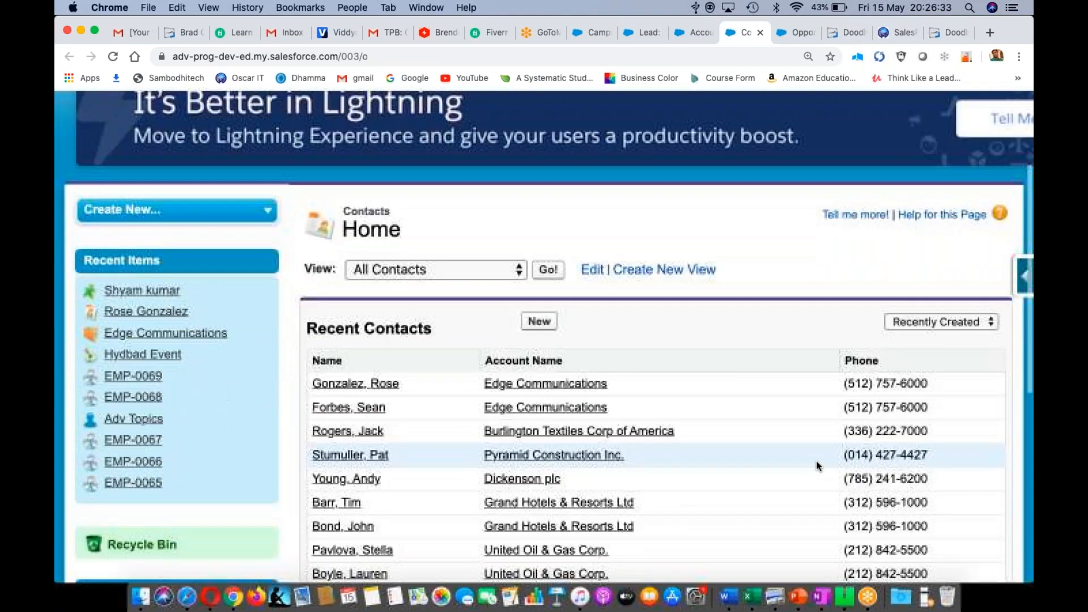
scroll(817, 462, up, 3)
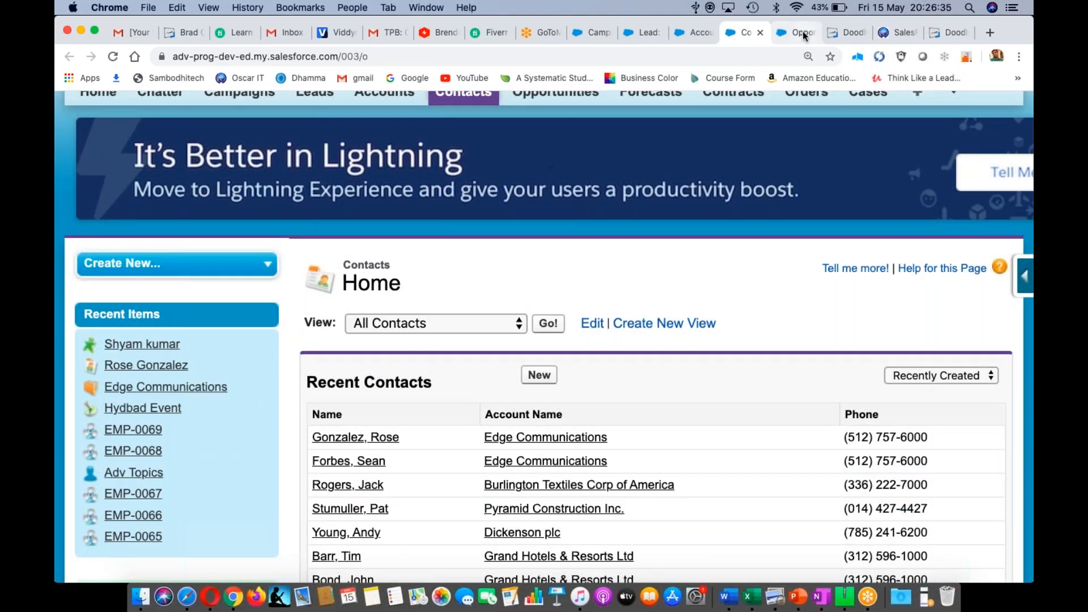
click(804, 34)
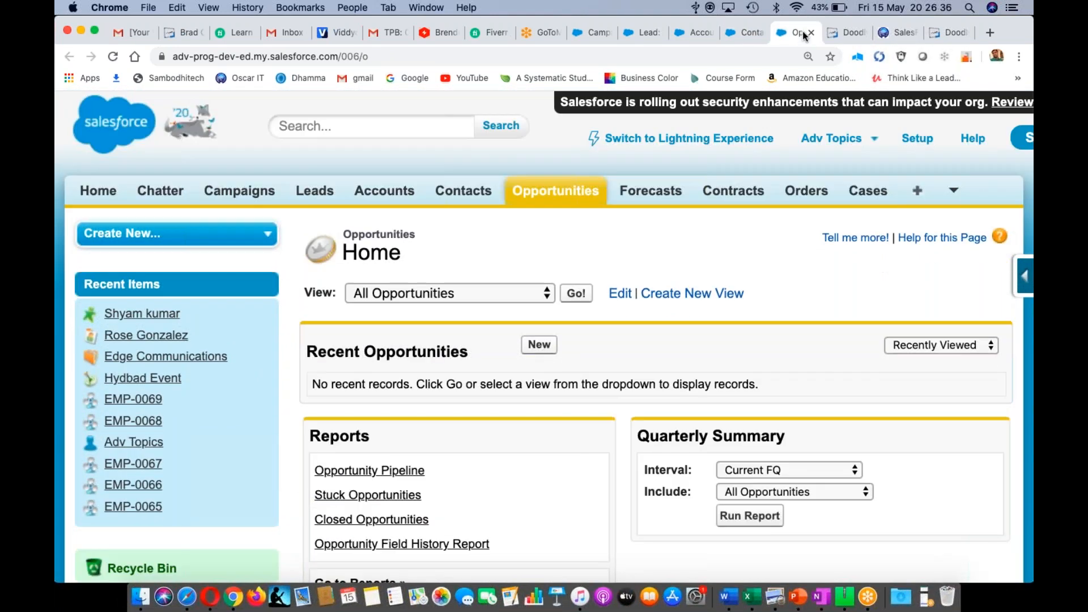
click(907, 347)
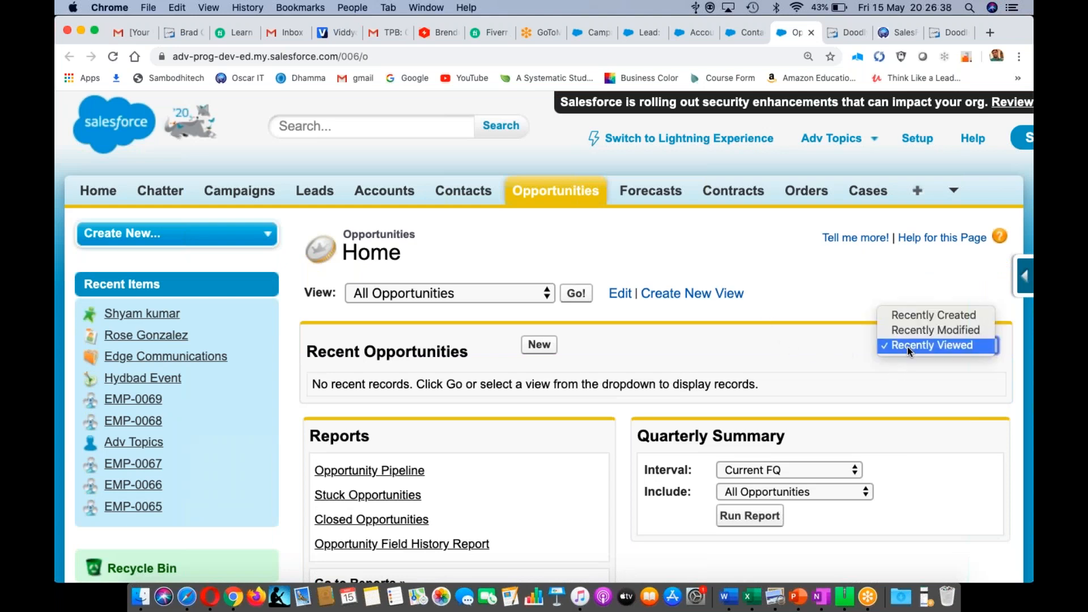
click(904, 318)
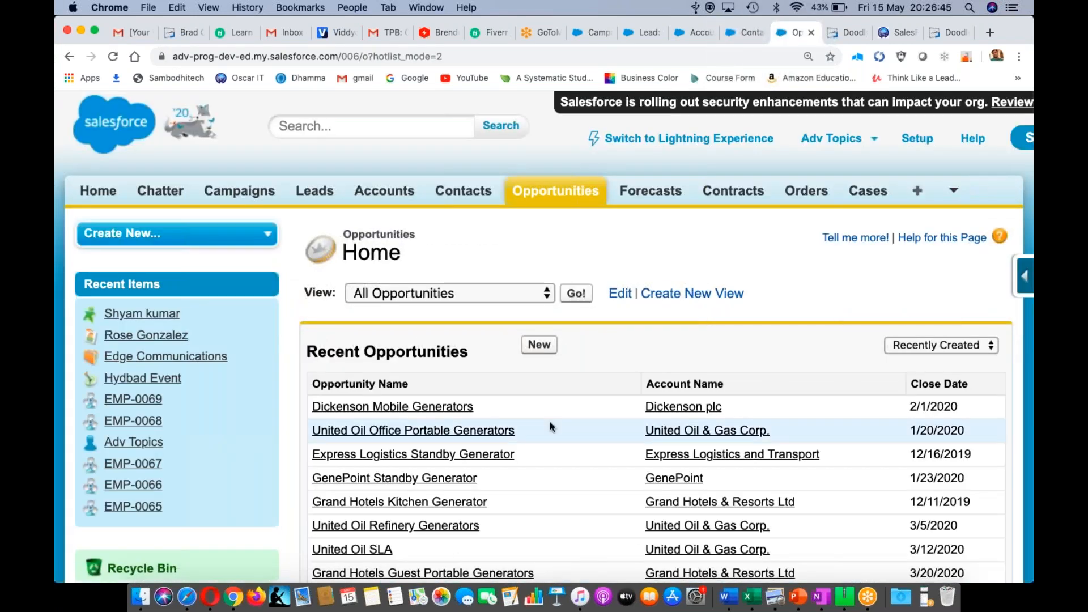
scroll(550, 422, down, 3)
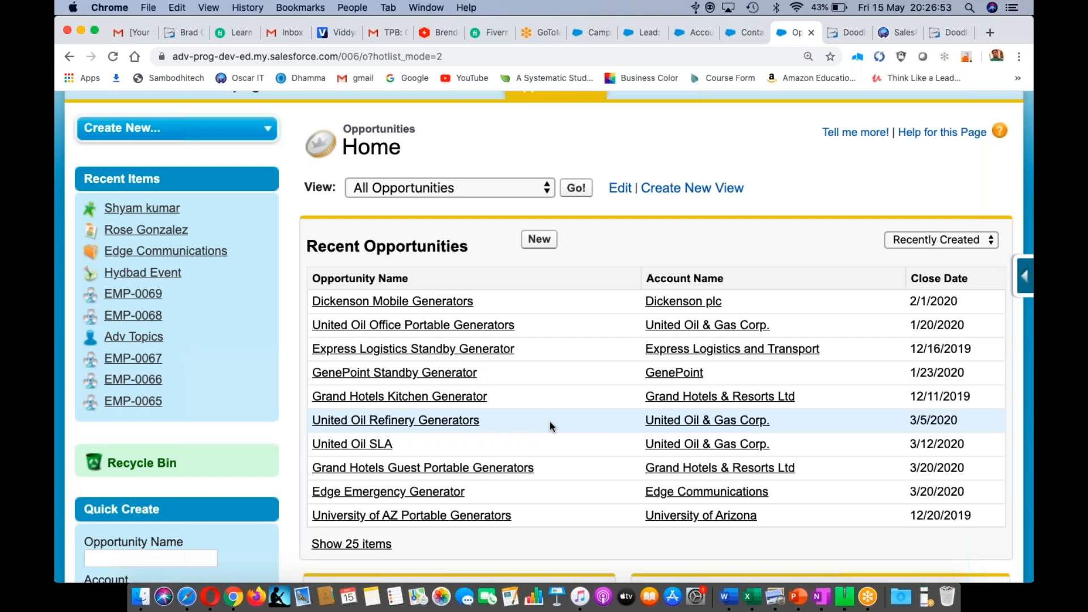
- Return to the Microsoft lead record and scroll through its details
click(646, 31)
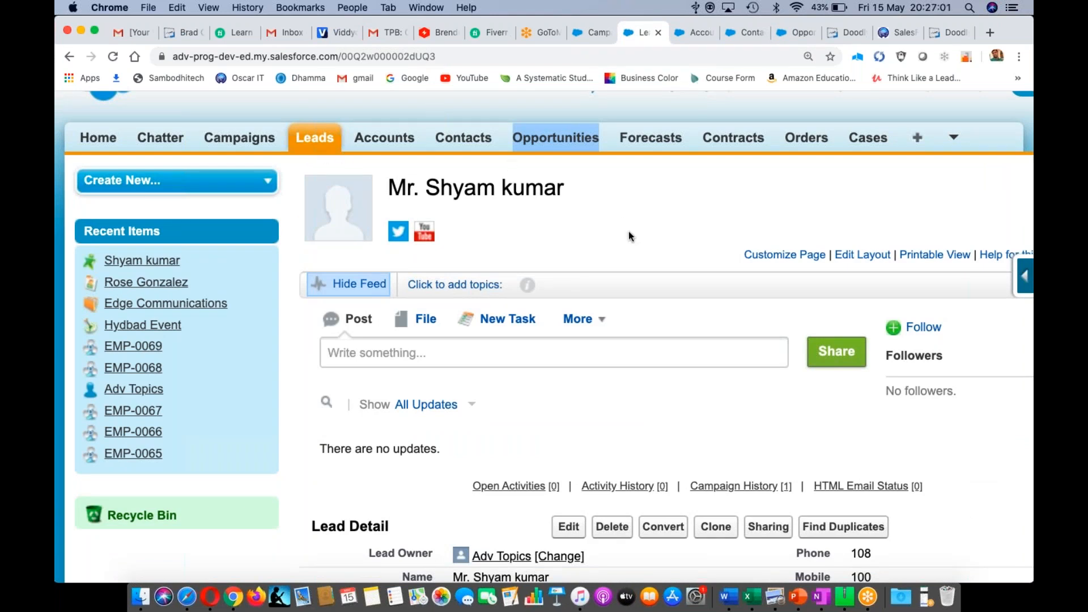
scroll(629, 234, down, 3)
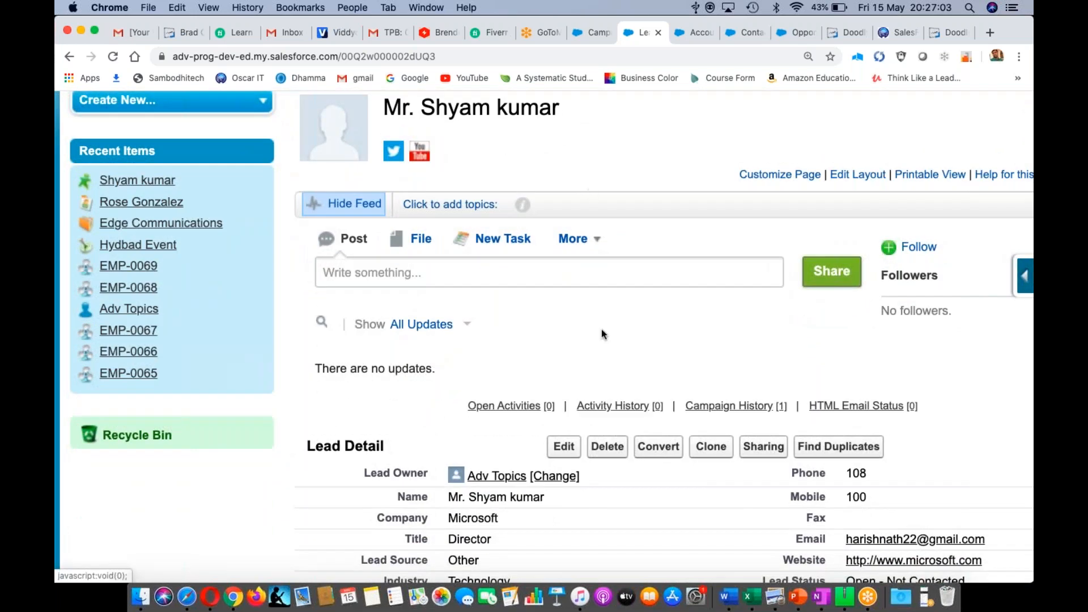
scroll(601, 331, down, 5)
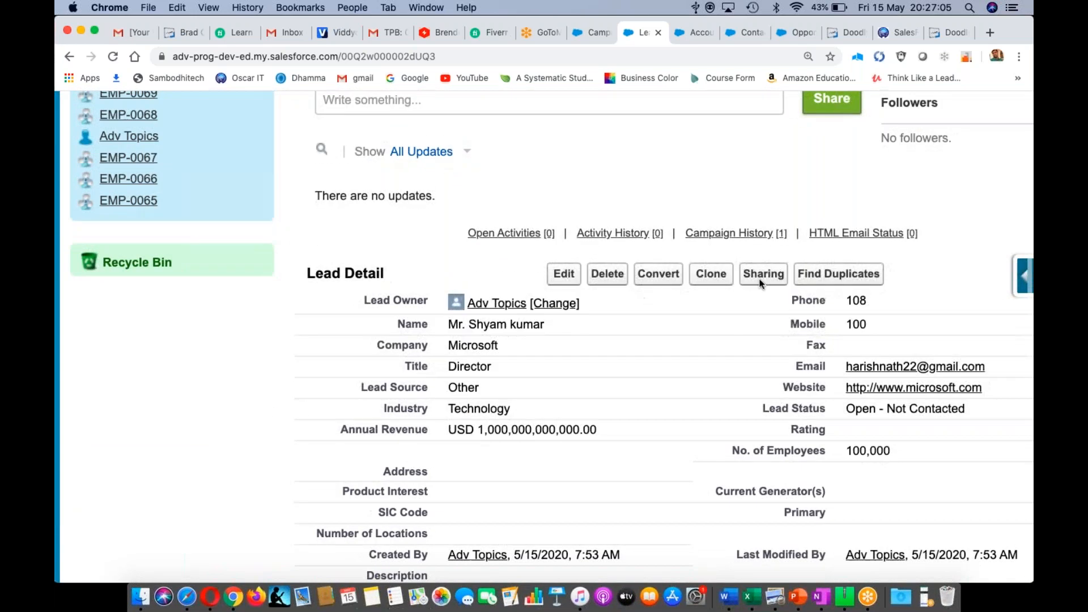
- Add 'Select a Lead and Convert' below Marketing in Word, then return to Chrome
key(super+Tab)
key(super+Tab)
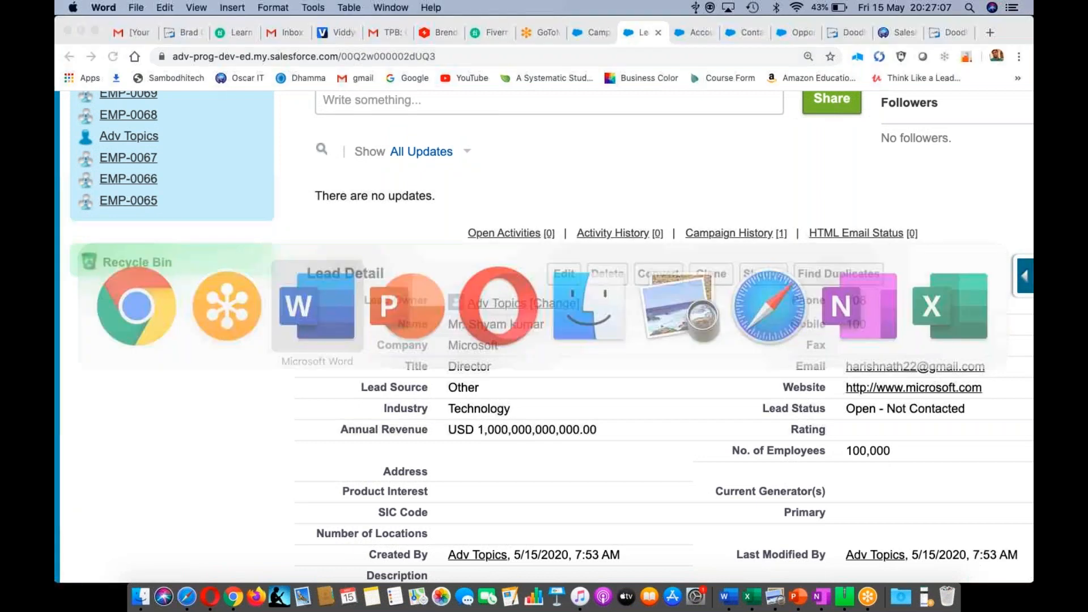
key(Return)
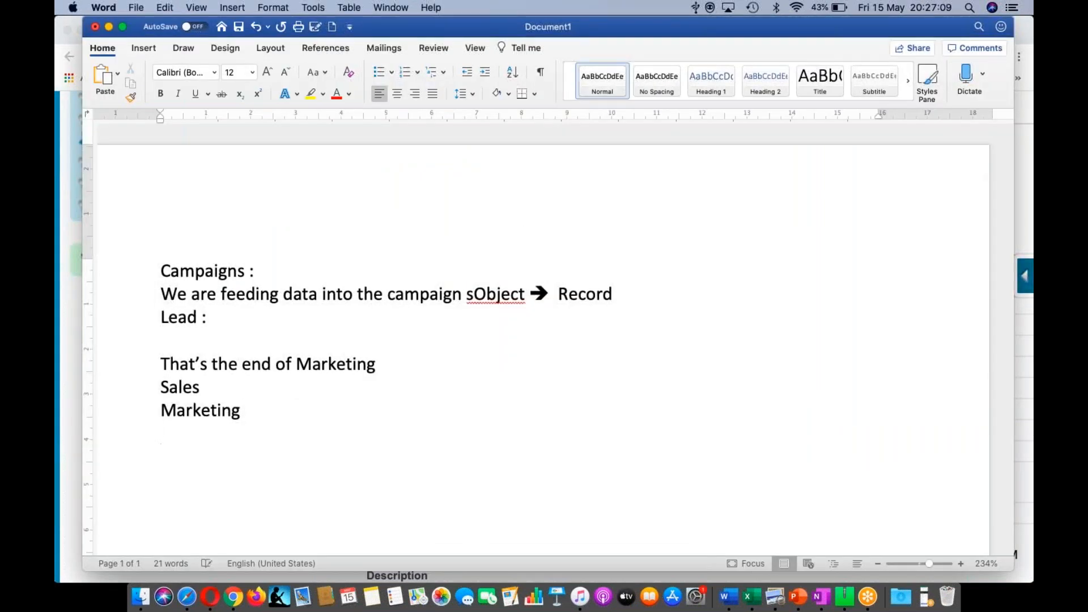
text(Select a A)
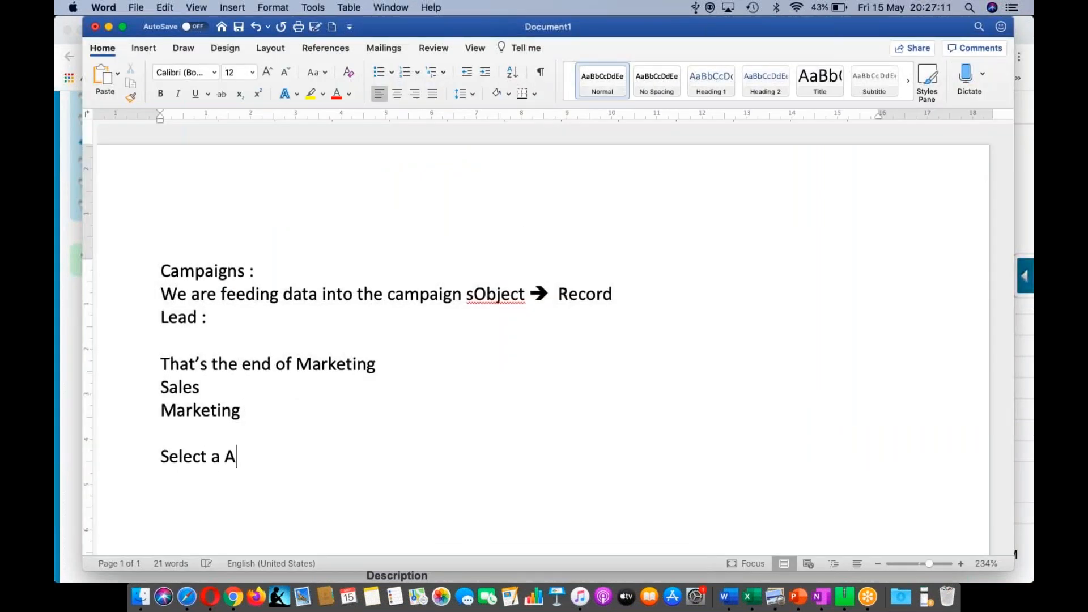
key(BackSpace)
key(BackSpace)
text(Lead and Convert)
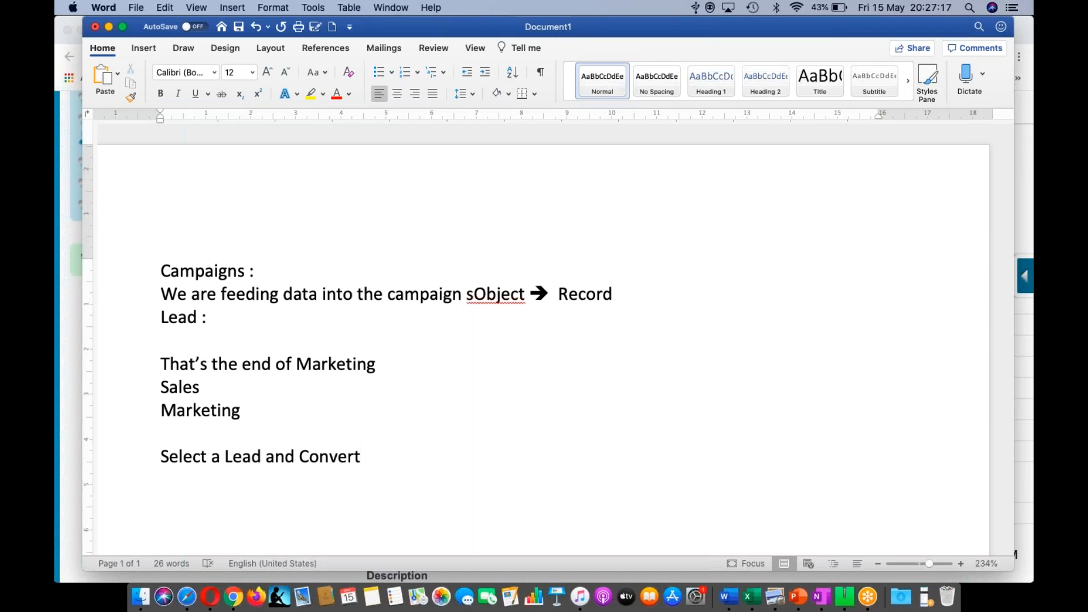
key(super+Tab)
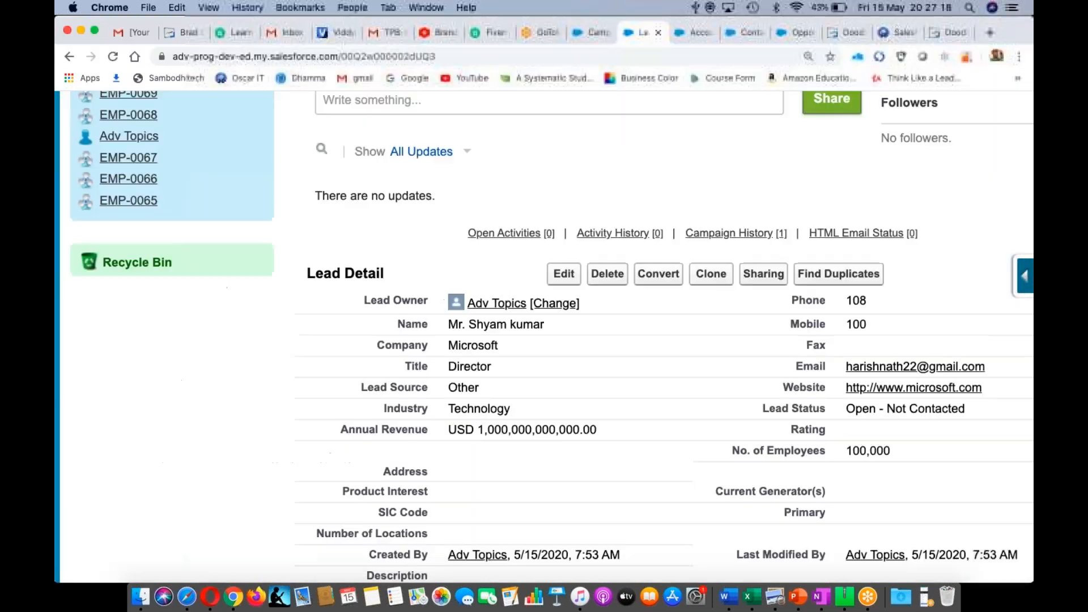
- Convert the Microsoft lead, adding a follow-up task 'Welcome' due 5/15/2020
click(657, 277)
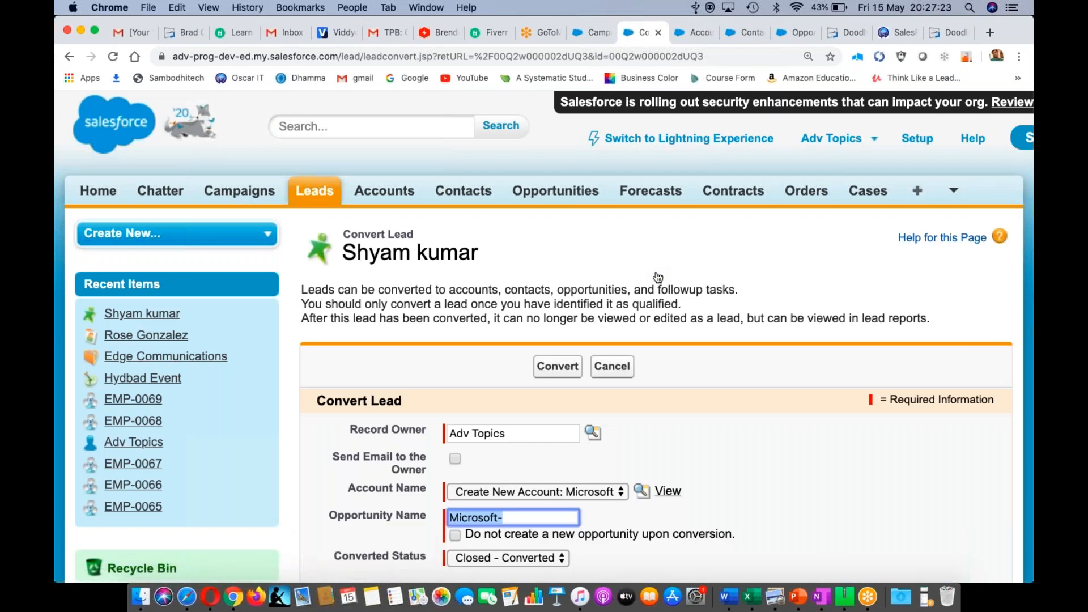
scroll(706, 365, down, 3)
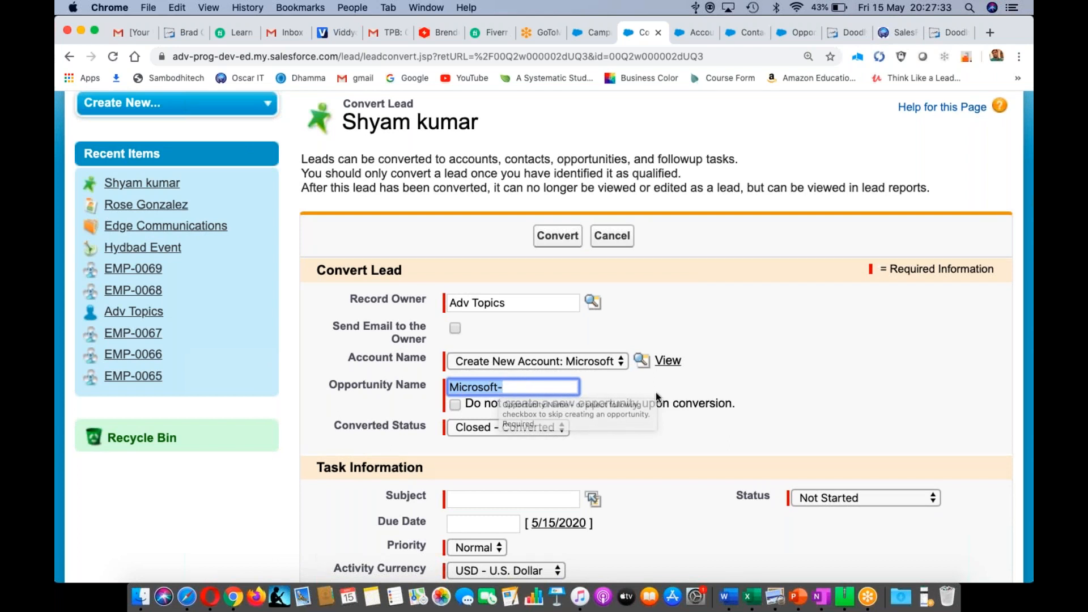
scroll(655, 392, down, 3)
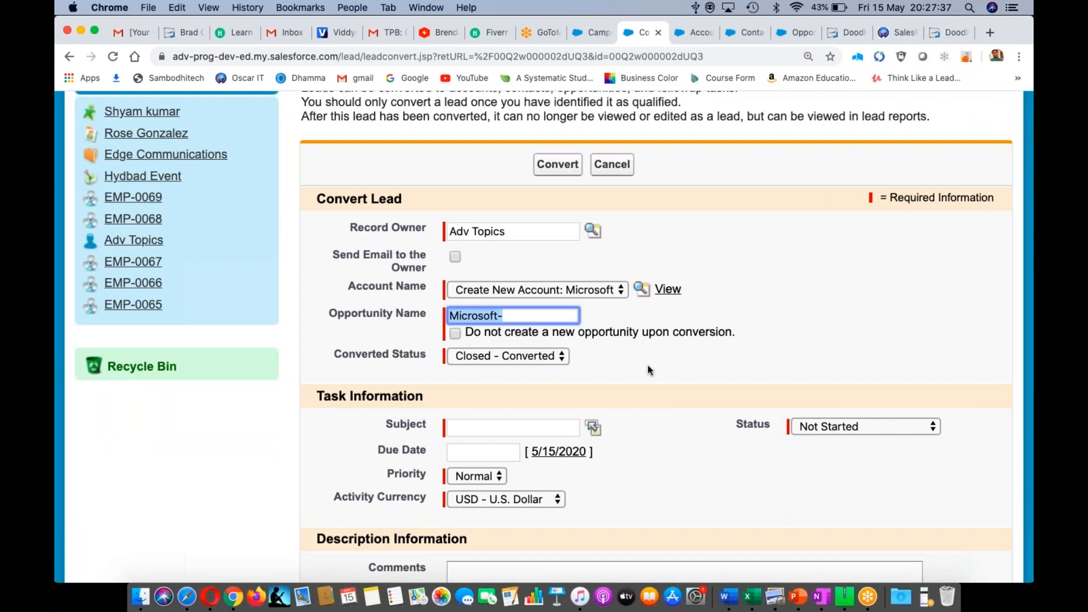
scroll(658, 368, down, 1)
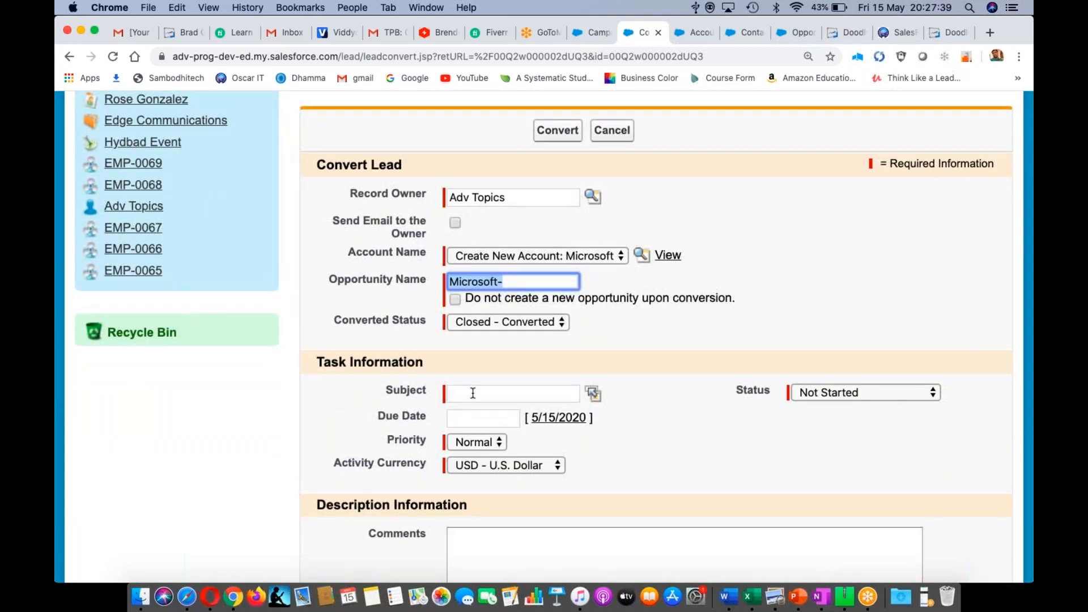
click(472, 393)
text(Welcome)
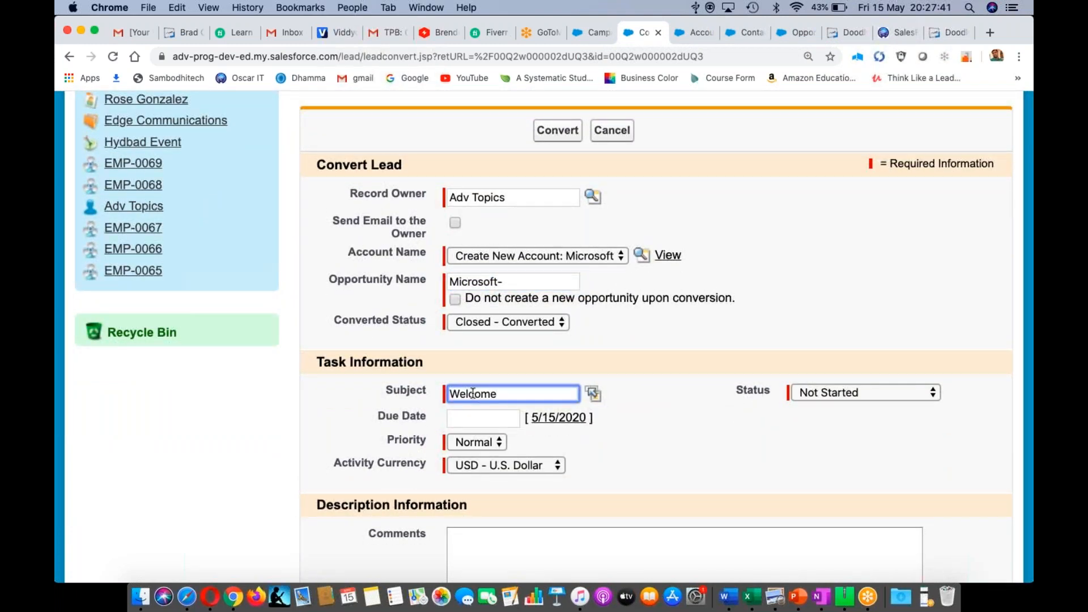
click(559, 418)
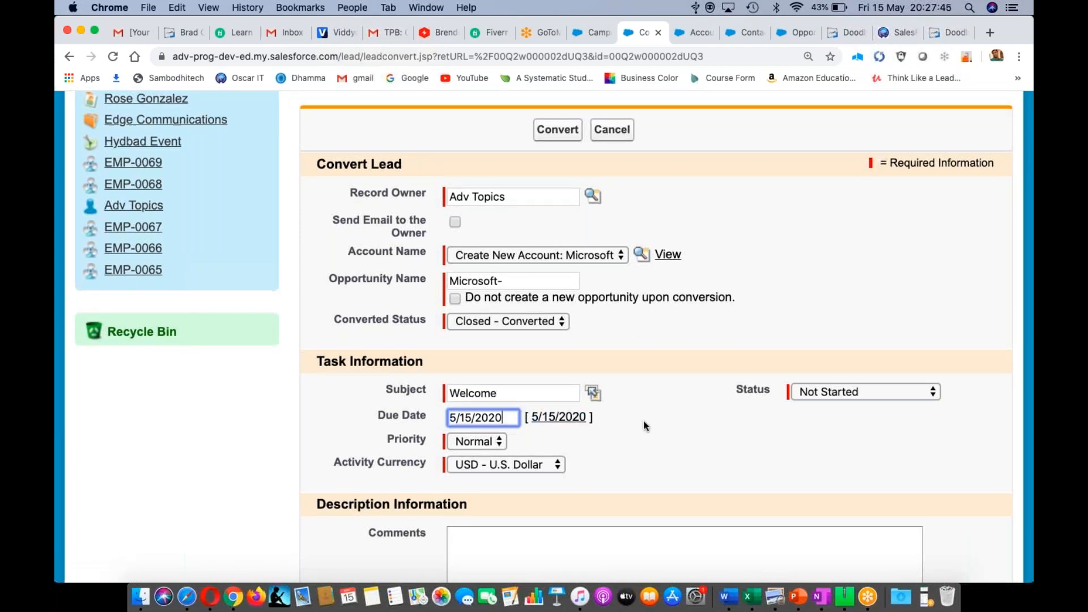
scroll(644, 426, down, 5)
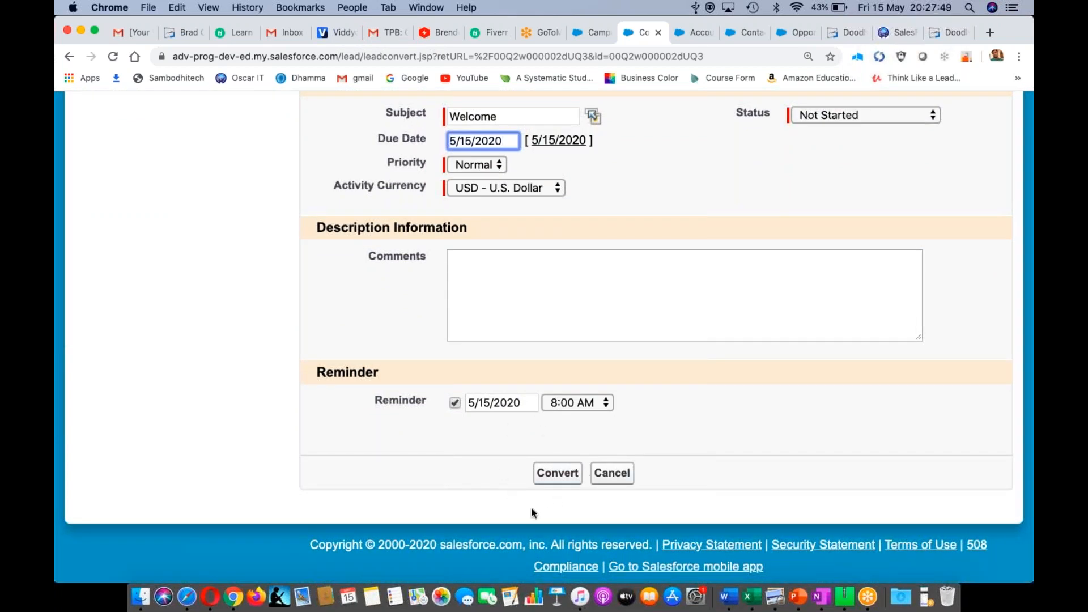
click(560, 475)
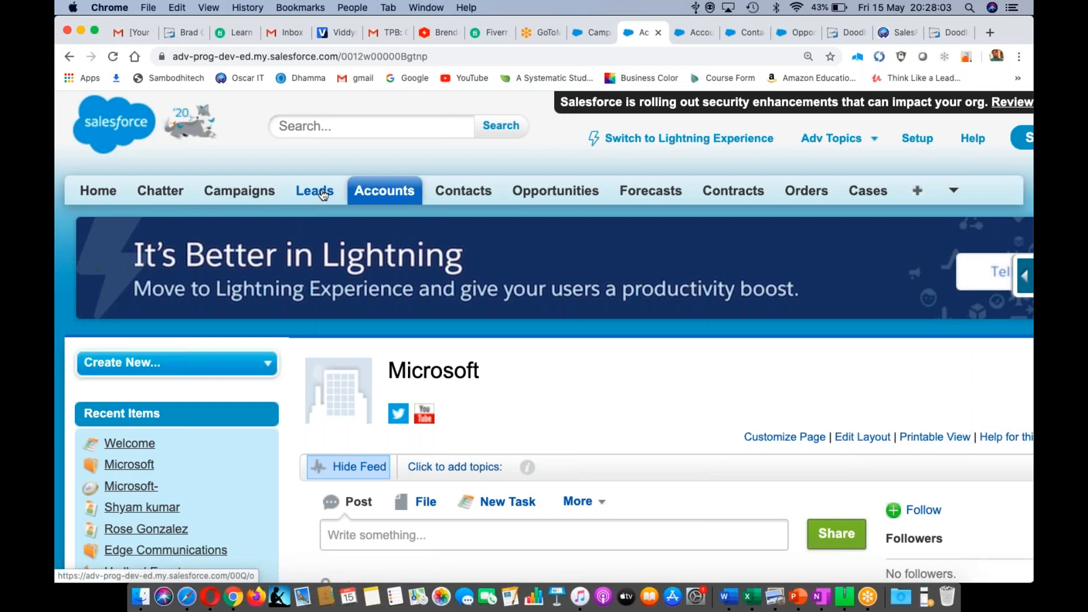
- Open Leads Home and reload it, showing no recent leads remain
click(323, 194)
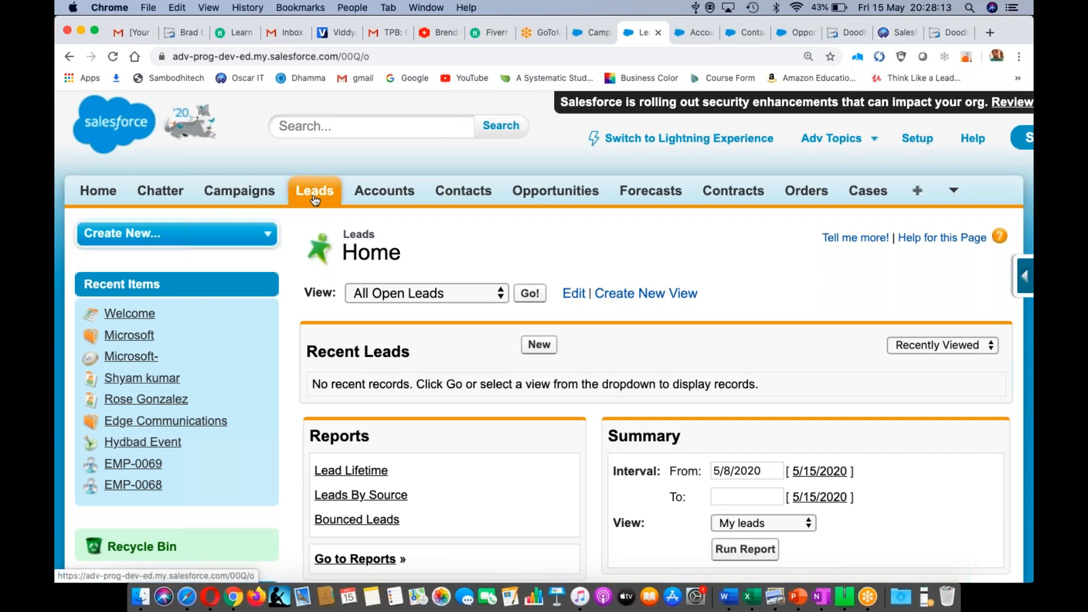
click(314, 192)
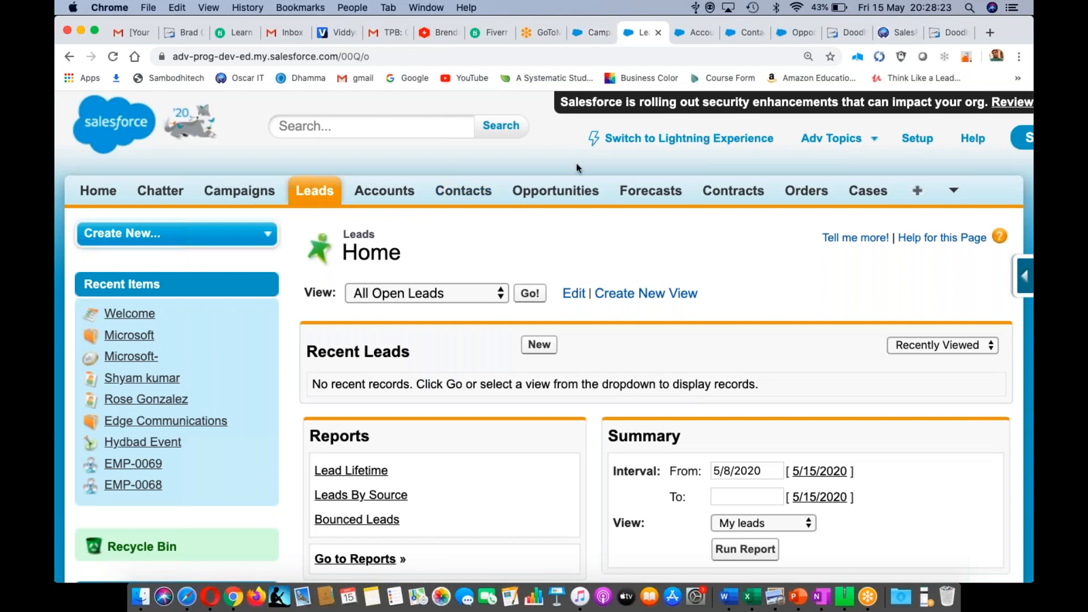
click(591, 36)
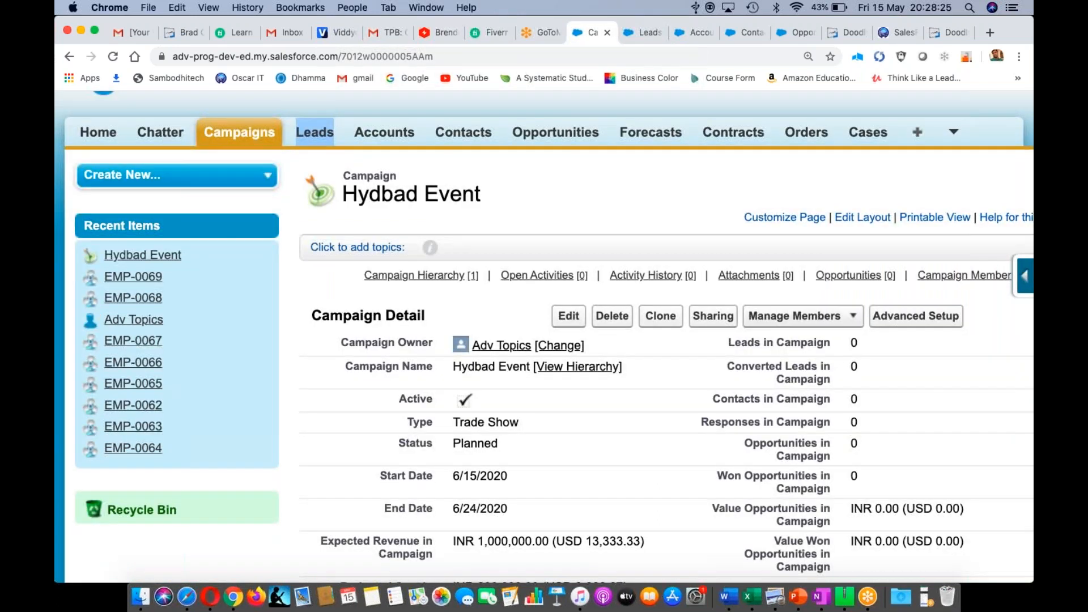
click(243, 134)
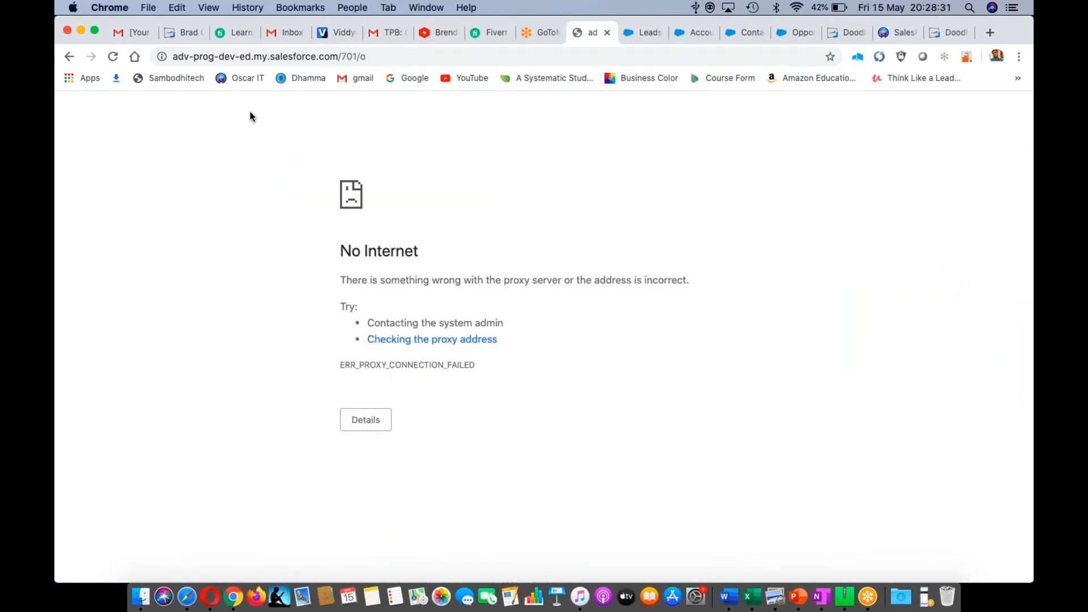
key(super+r)
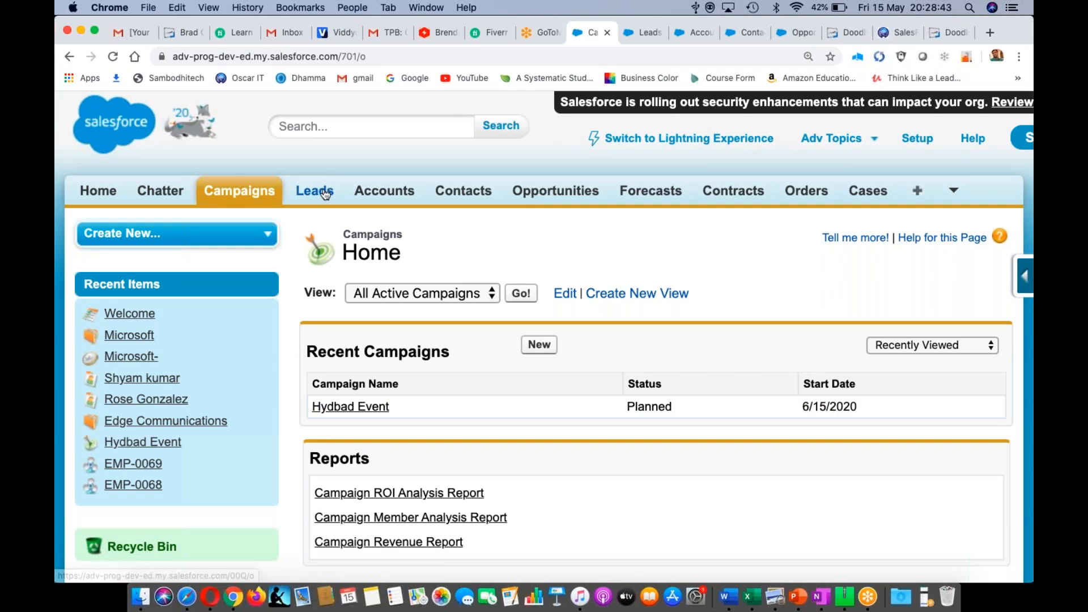
click(642, 38)
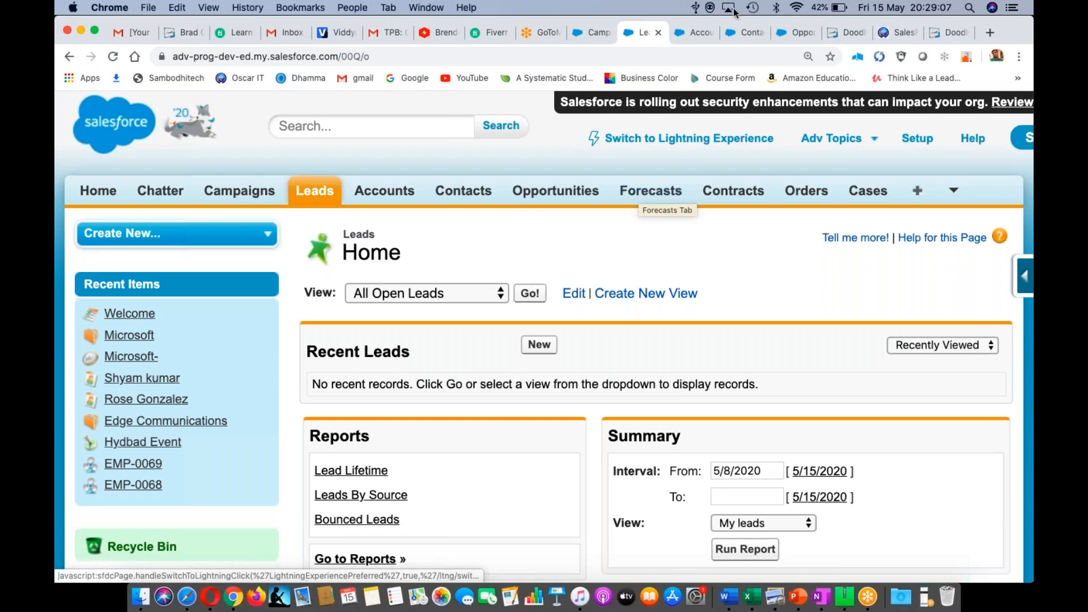
- Reload the Accounts tab so the new Microsoft account appears in Recent Accounts
click(696, 35)
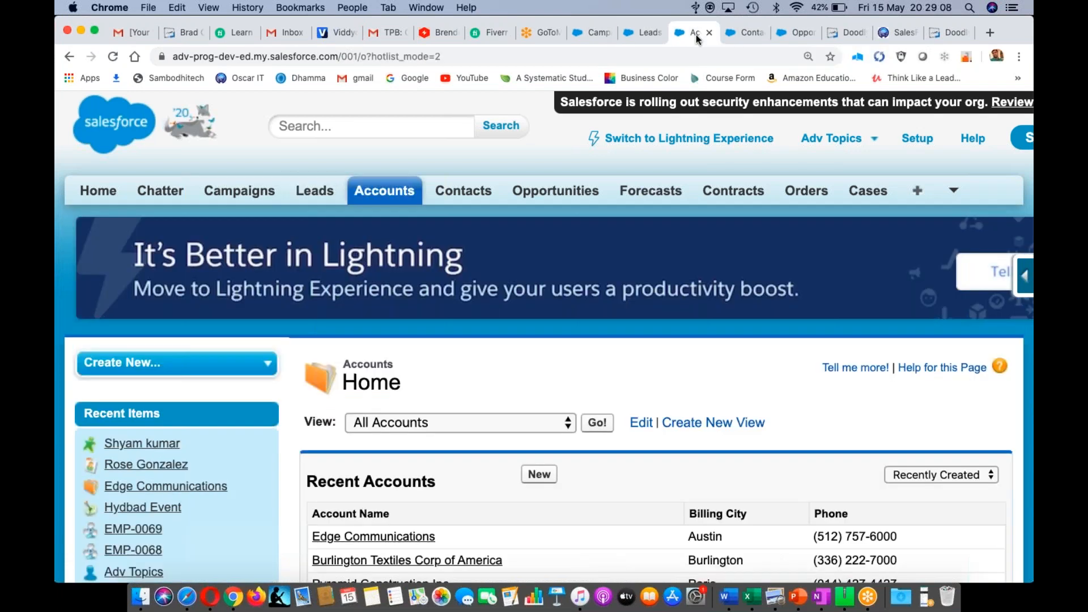
scroll(544, 340, down, 4)
key(super+r)
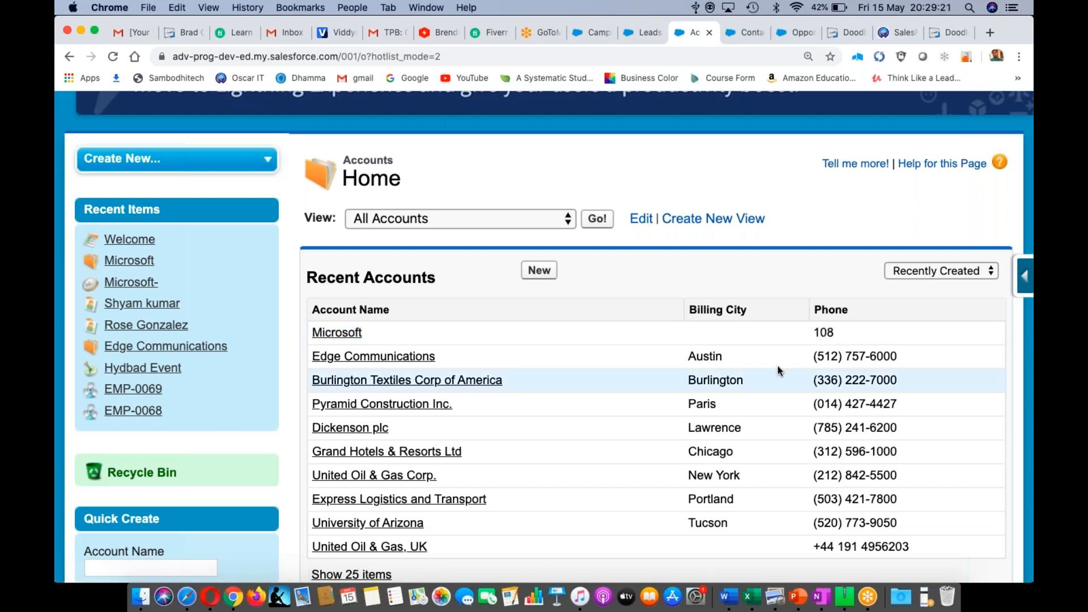
- Reload the Contacts tab to check for the new Microsoft contact
click(748, 32)
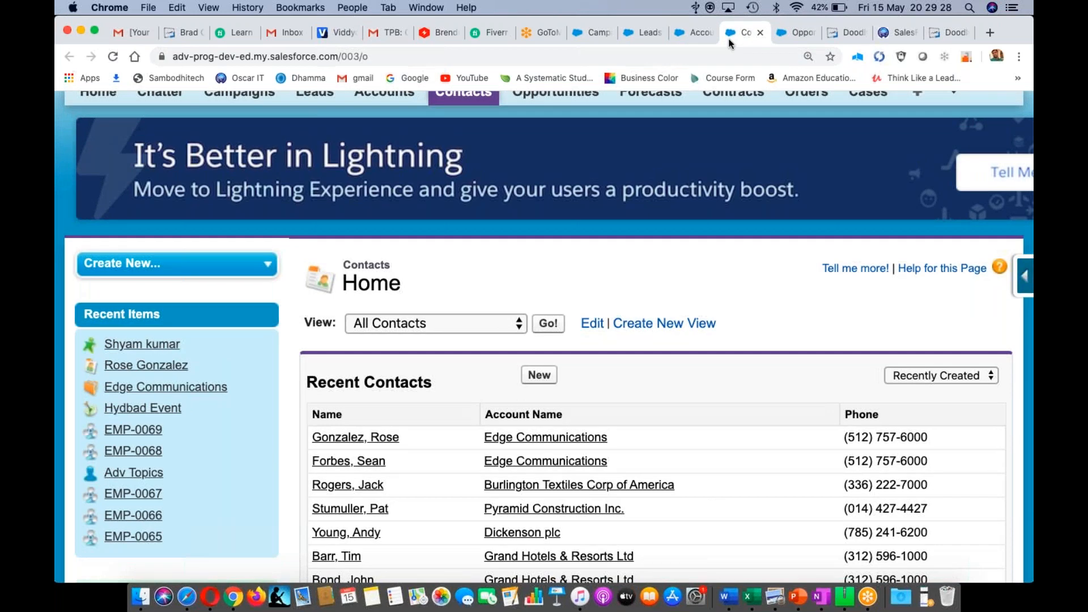
key(super+r)
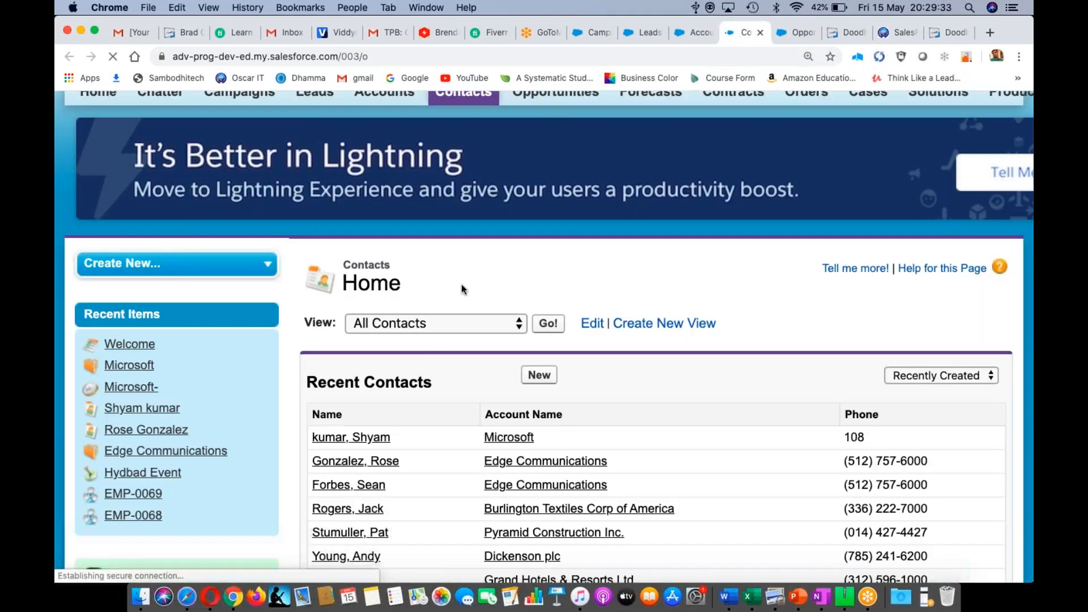
scroll(461, 284, down, 4)
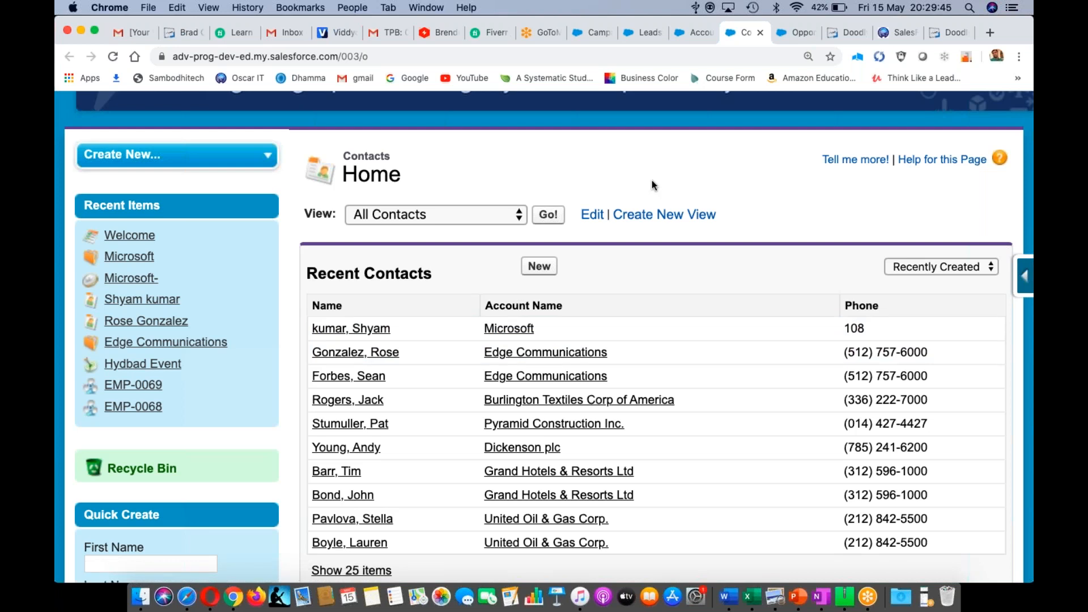
drag(652, 182, 645, 216)
click(730, 179)
- Reload the Opportunities tab to see the Microsoft- opportunity, then go back to Word
click(799, 34)
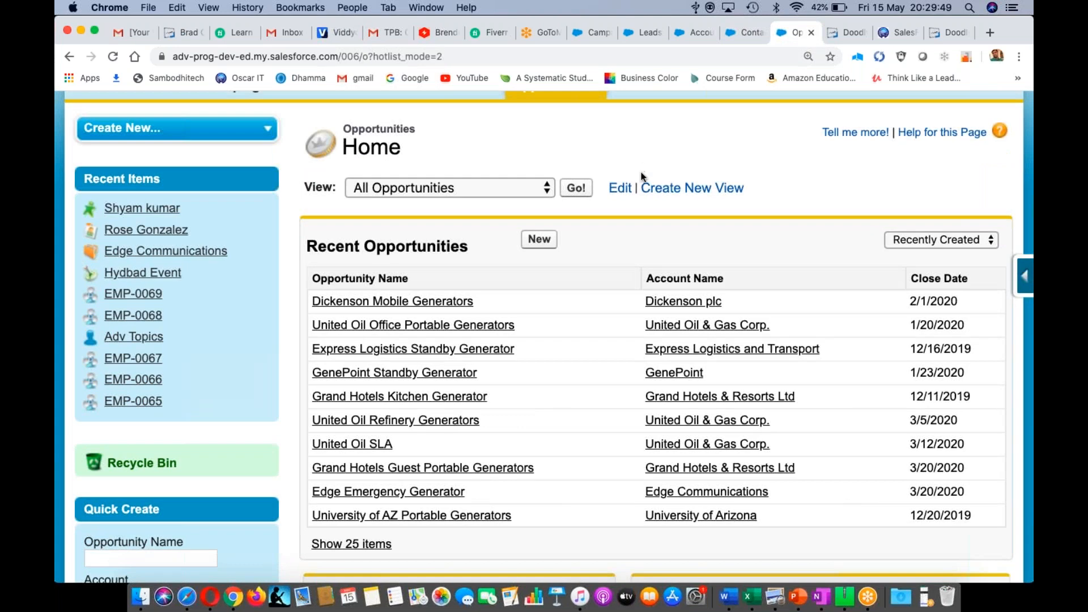
key(super+r)
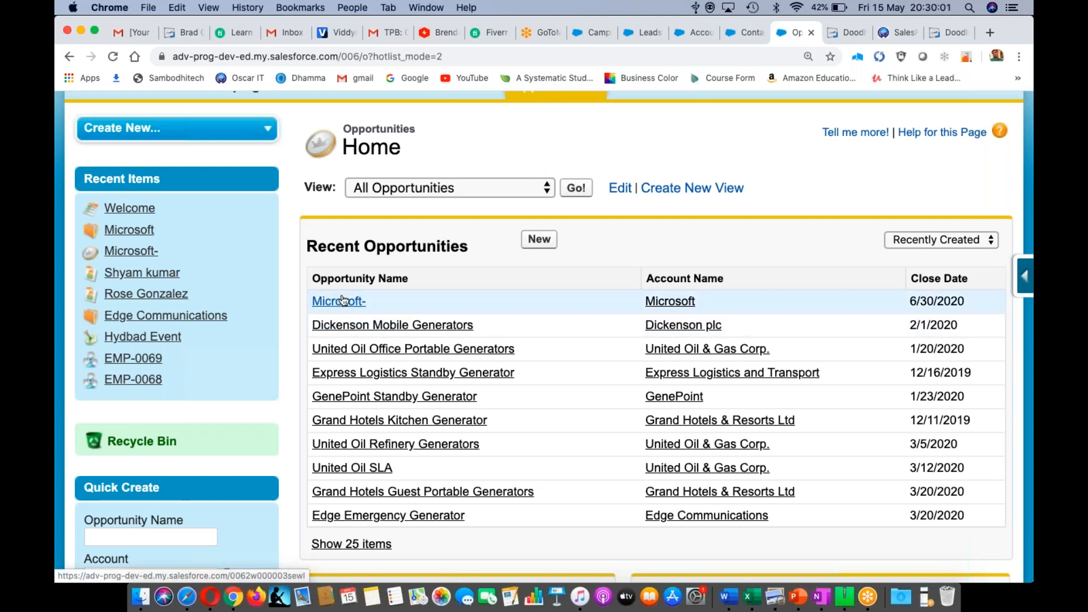
key(super+Tab)
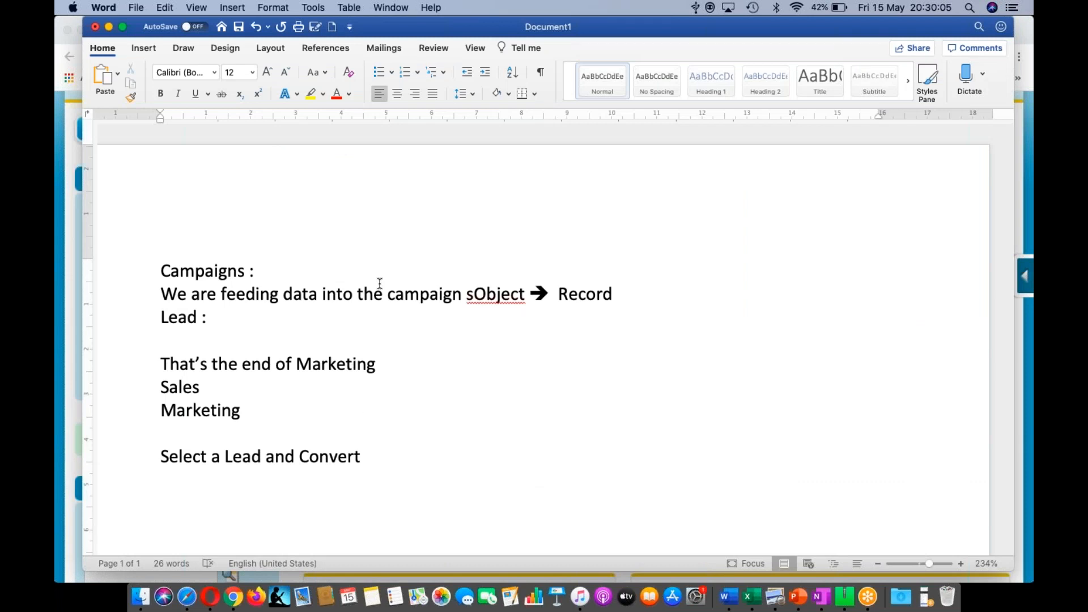
- Add the notes 'Lead is longer in the Org' and 'but ti gets coverted into Account, Contact and Opportunity'
click(381, 464)
key(Return)
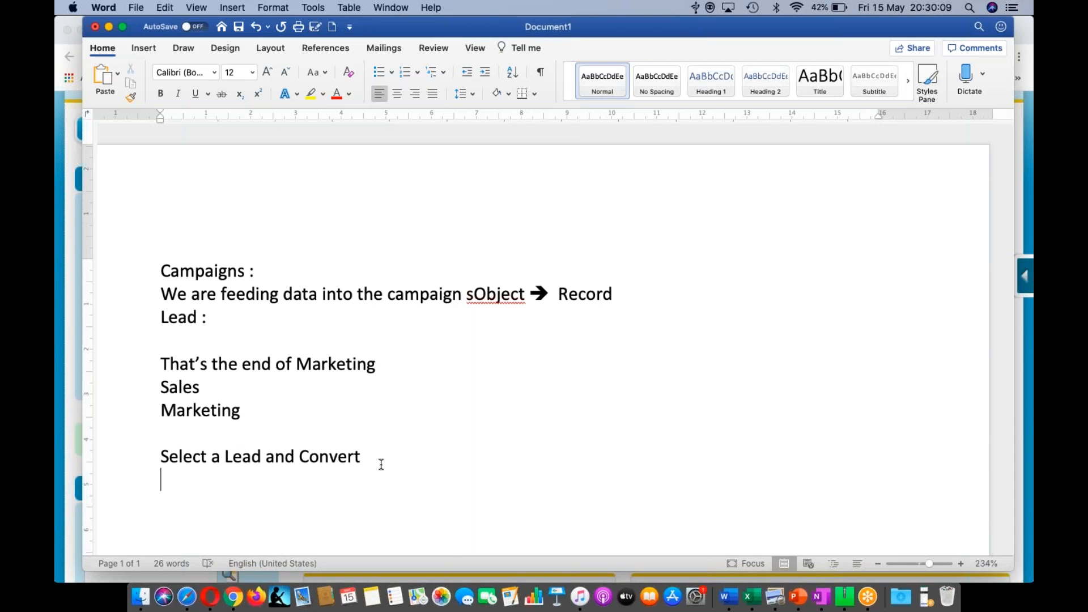
text(Lead)
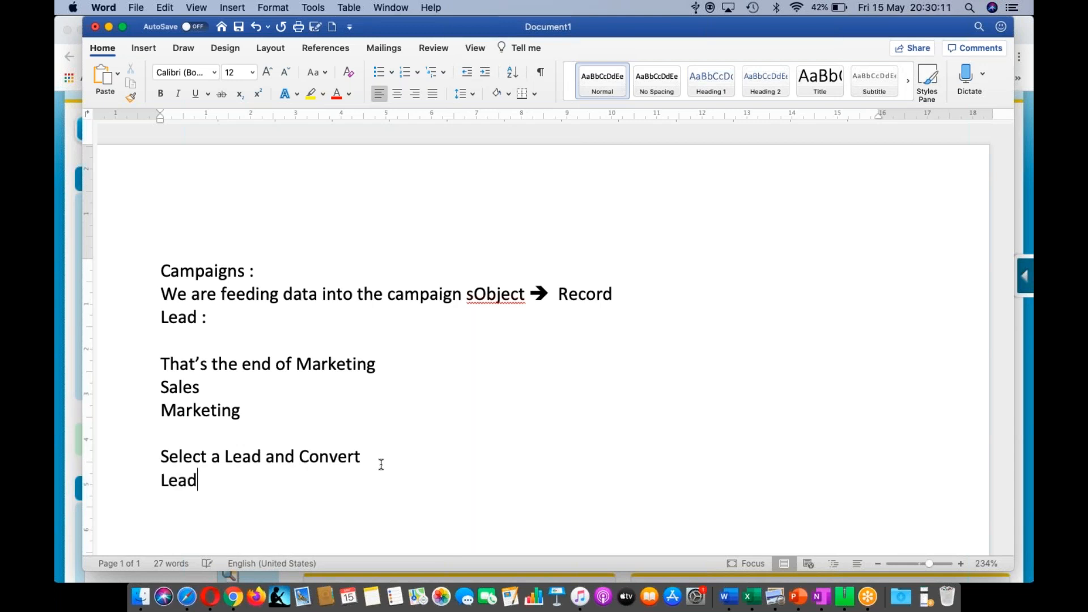
text( is lo)
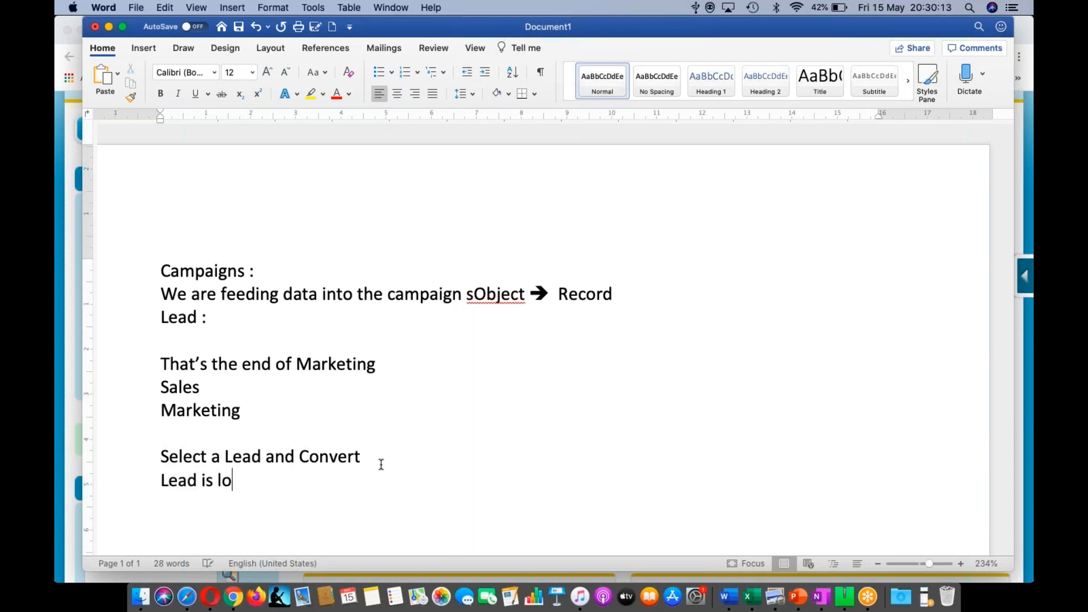
text(nger in the Org)
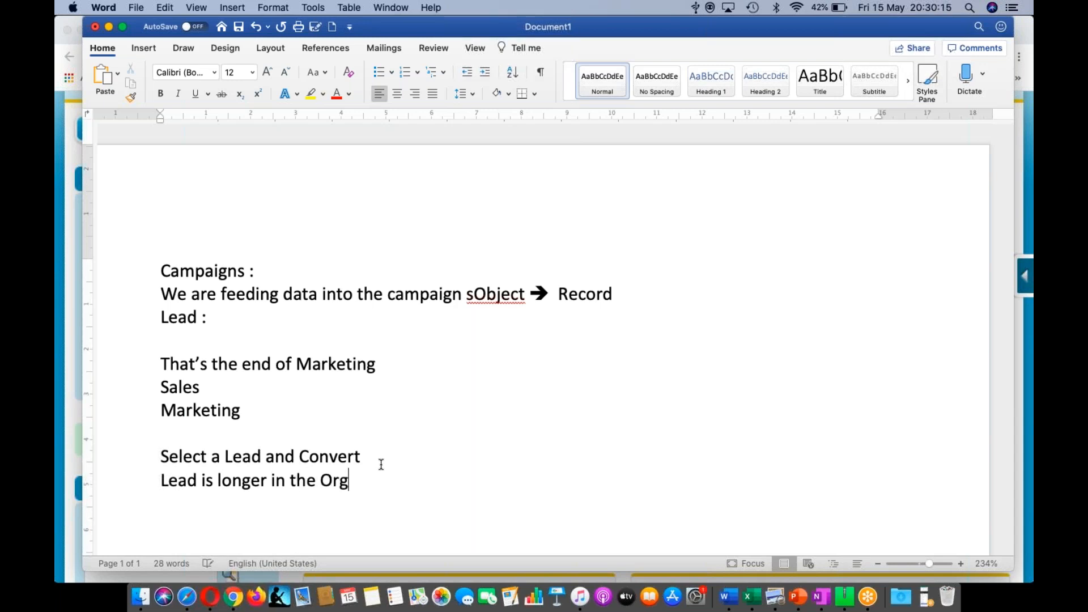
key(Return)
text(but ti gets coverted)
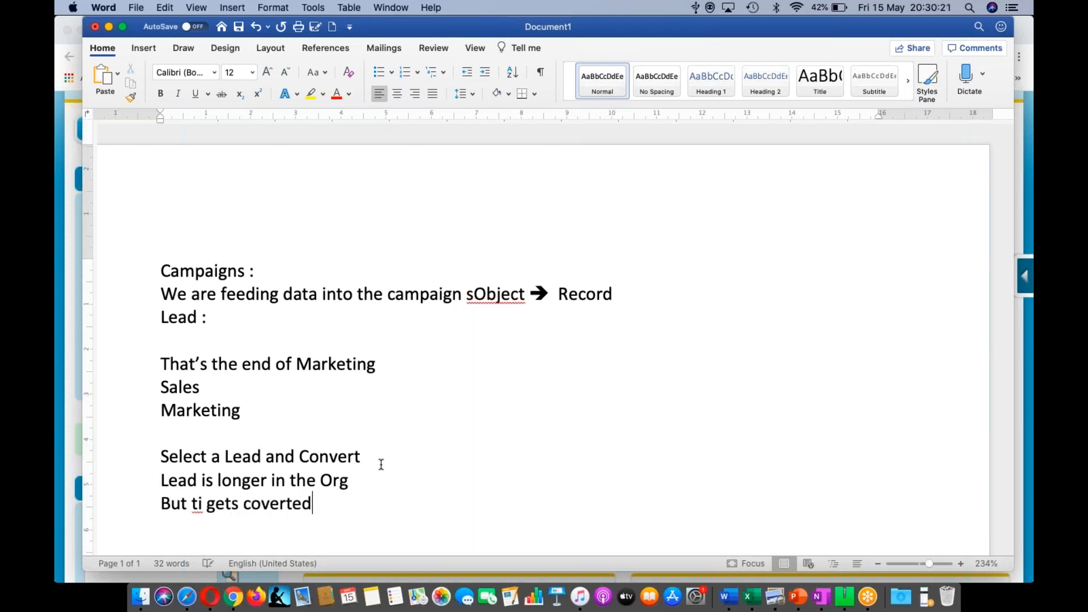
text( into Acco)
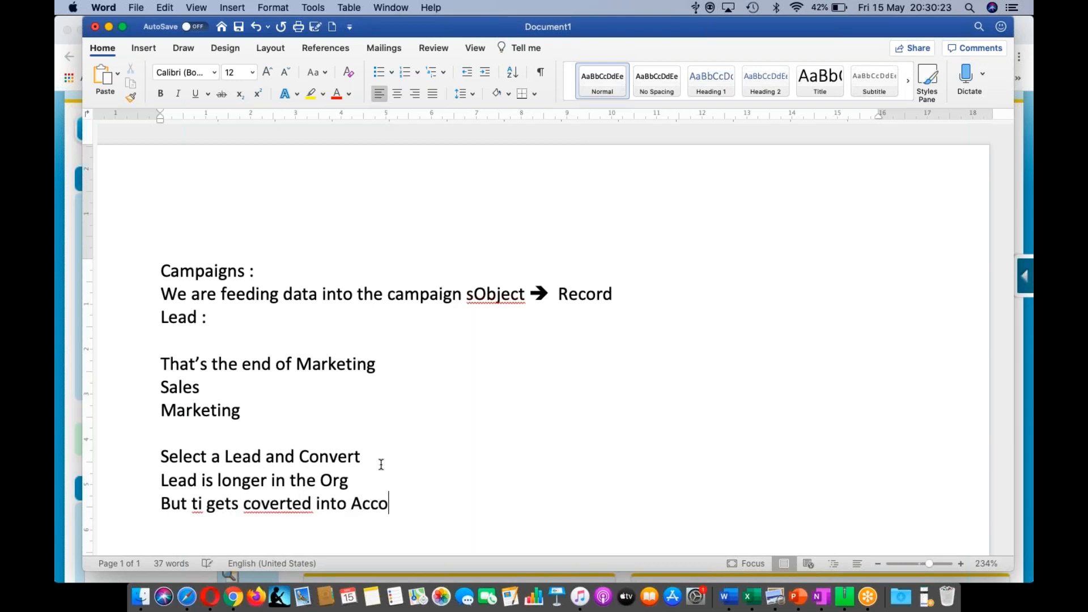
text(unt , Contact and )
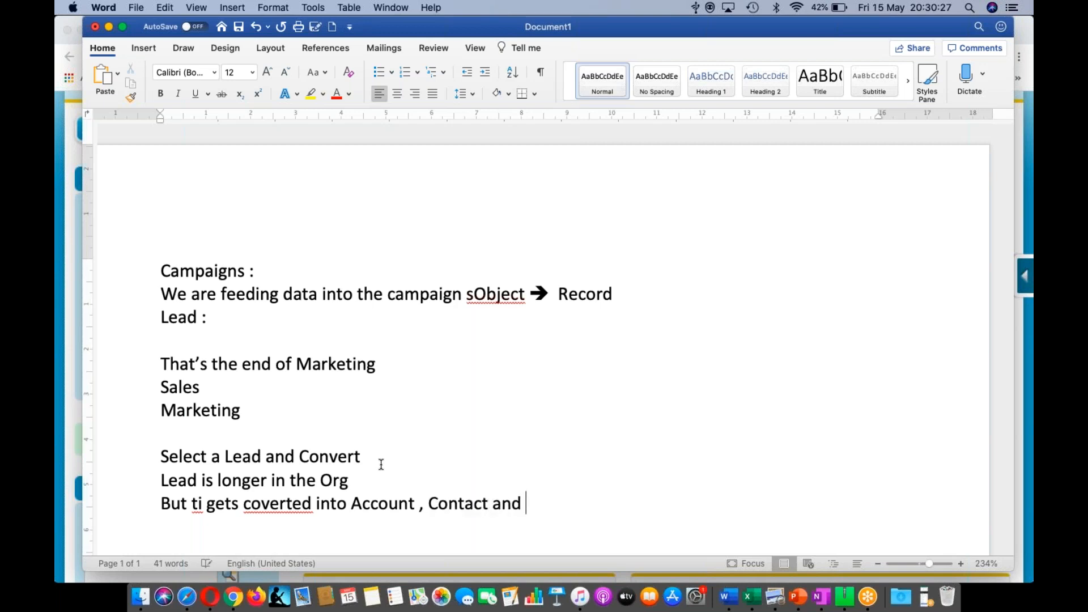
text(Opportu)
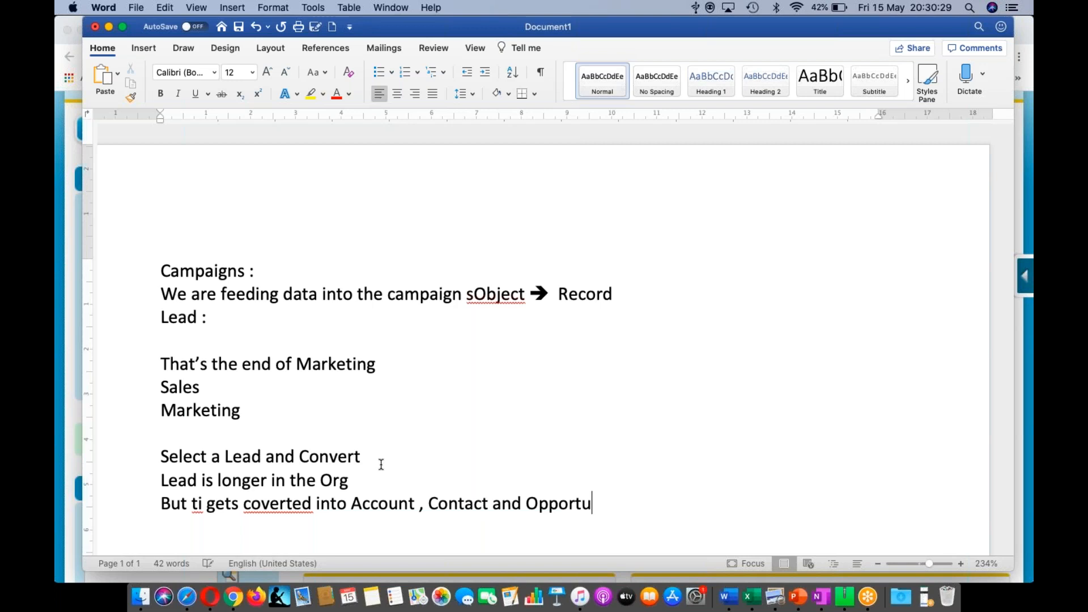
text(nity)
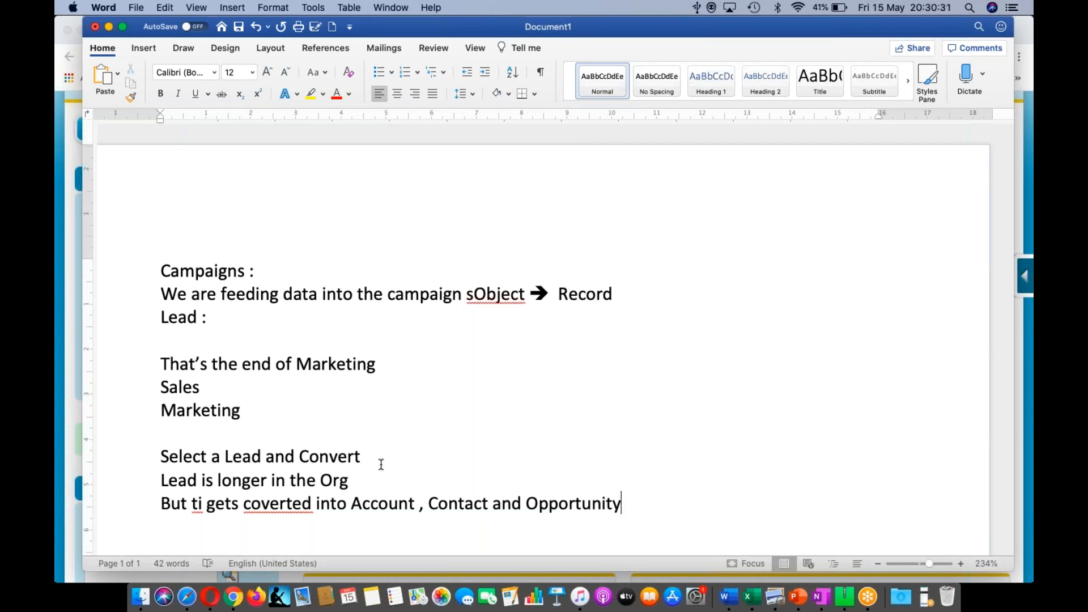
- Correct 'coverted' to 'converted' and 'ti' to 'it' in that line
click(260, 504)
text(n)
key(Left)
key(Left)
key(Left)
key(Left)
key(Left)
key(Left)
key(Left)
key(Left)
key(Left)
key(Left)
key(BackSpace)
key(Delete)
text(it)
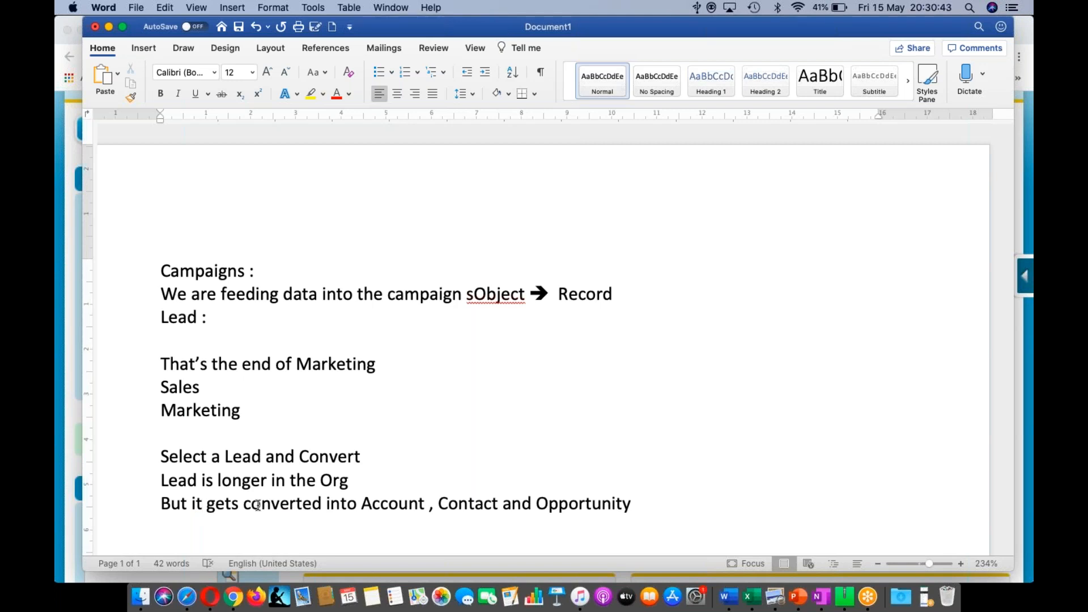
- On a new line, begin the flow 'Campaign ==Generated ==> Lead =='
key(Return)
key(Return)
key(Return)
key(Return)
key(Return)
key(Return)
key(Return)
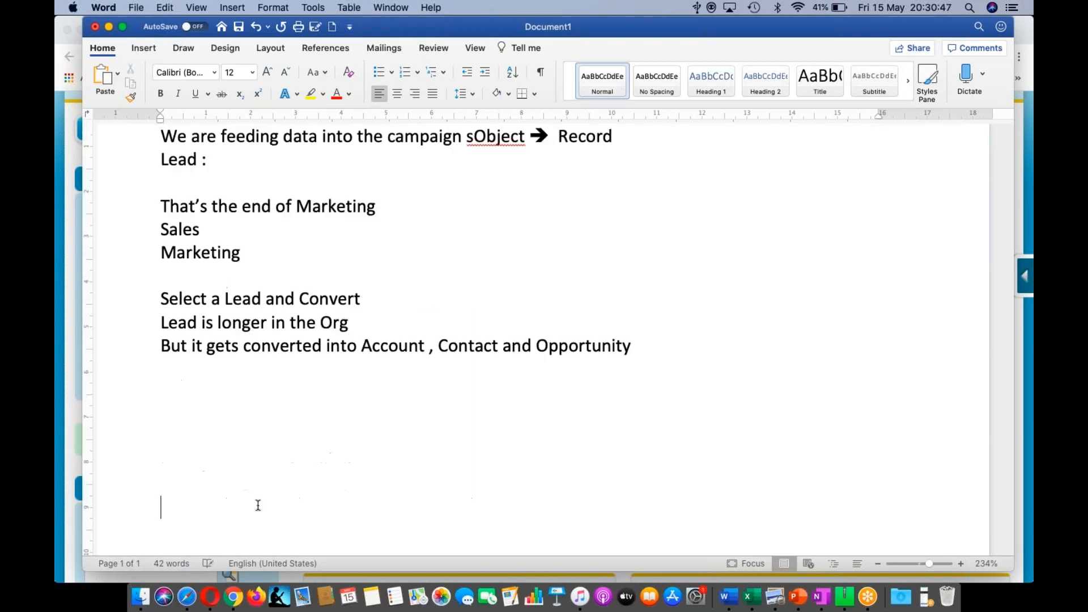
key(Up)
key(Up)
key(Up)
key(Up)
key(Up)
key(Up)
text(Campaign ==)
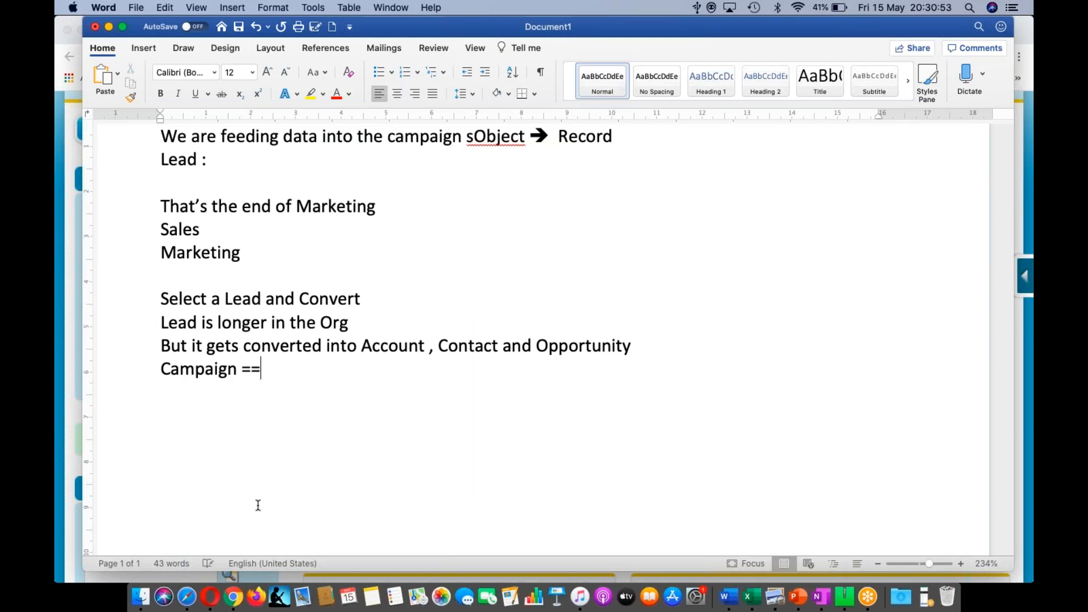
text(GEnet)
key(BackSpace)
key(BackSpace)
key(BackSpace)
key(BackSpace)
text(e)
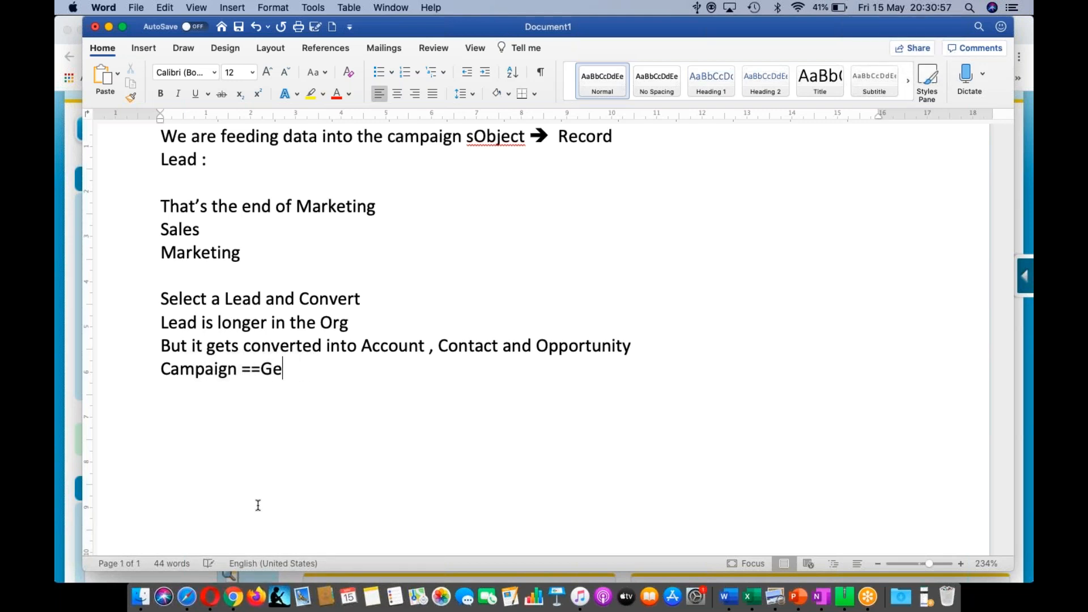
text(nerate)
text(d ==> Lead)
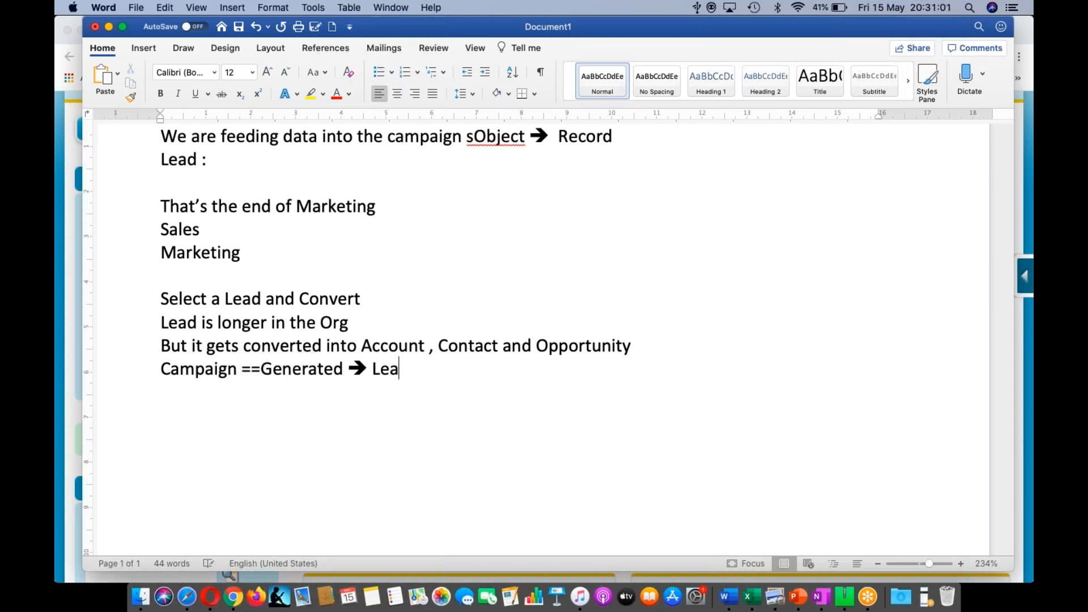
text( ==COnte)
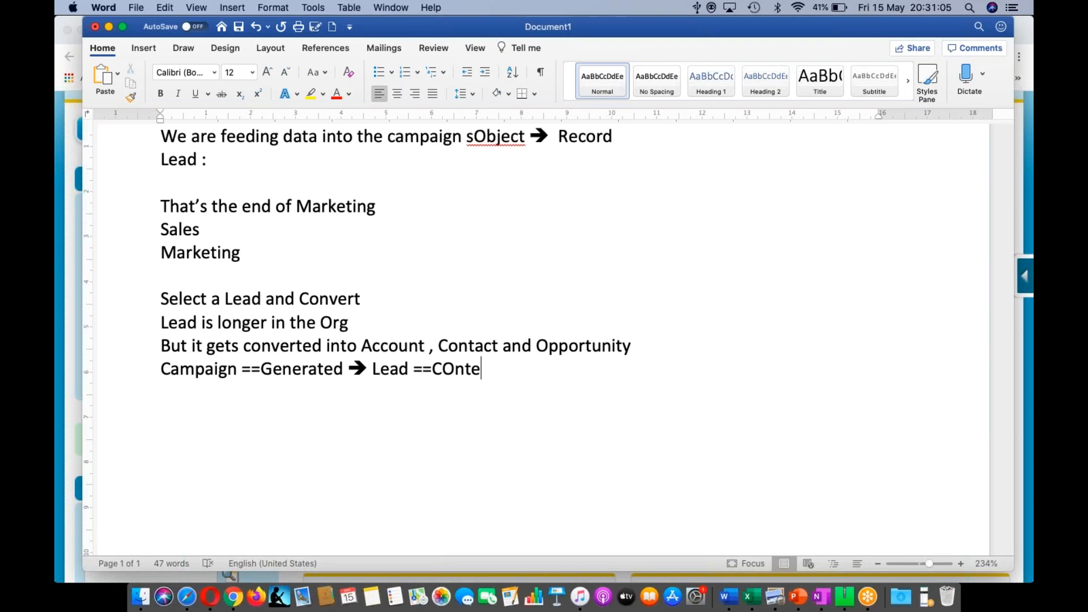
- Finish the flow with 'Converted ==> Account, Contact + Opportunity', fixing the typos
key(Left)
key(Left)
key(Left)
key(BackSpace)
text(o)
key(Right)
key(Right)
key(Right)
key(BackSpace)
key(BackSpace)
text(ver)
text(ted)
text( ==> A)
text(ccount,)
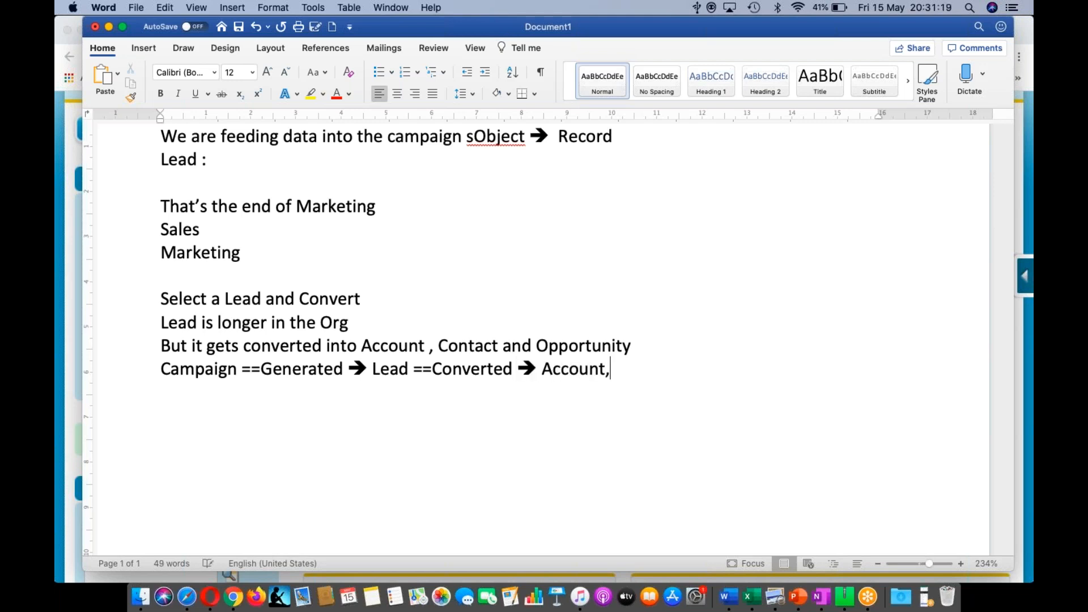
text(O)
key(BackSpace)
text(Contact + Opport)
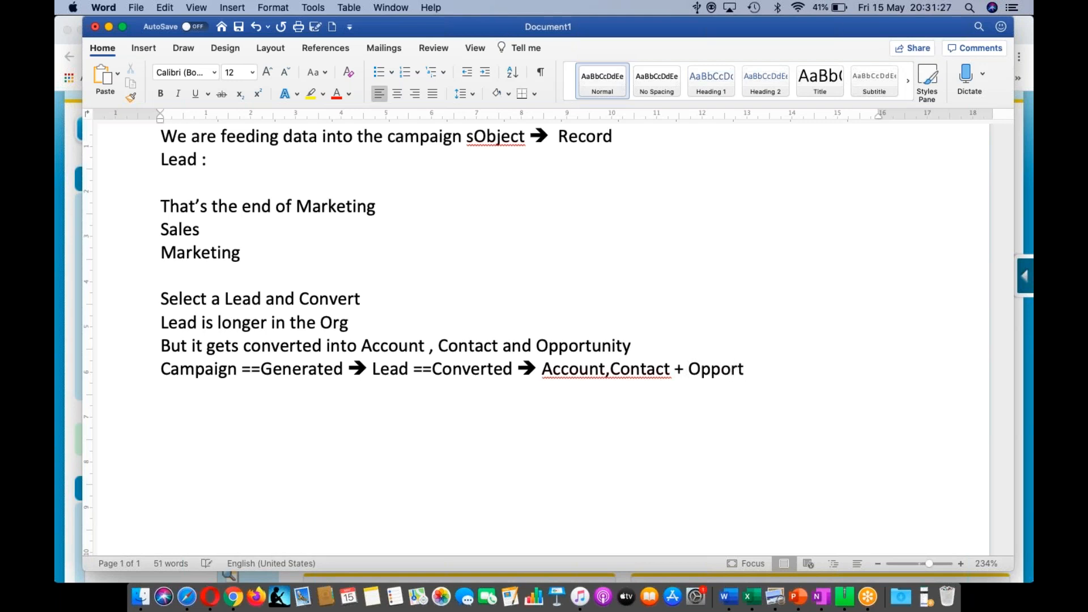
text(unity)
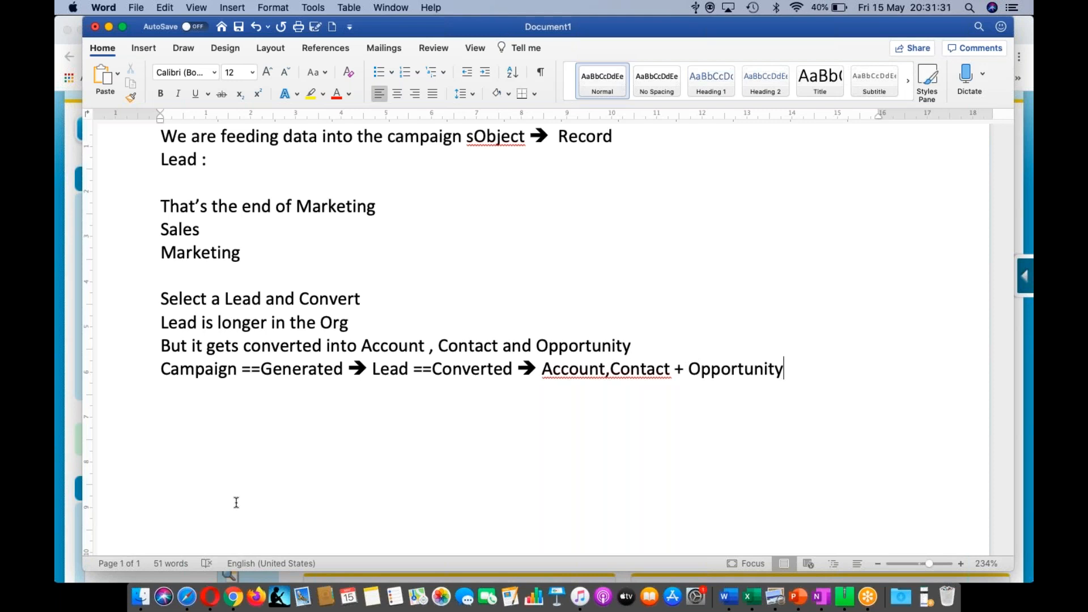
click(612, 369)
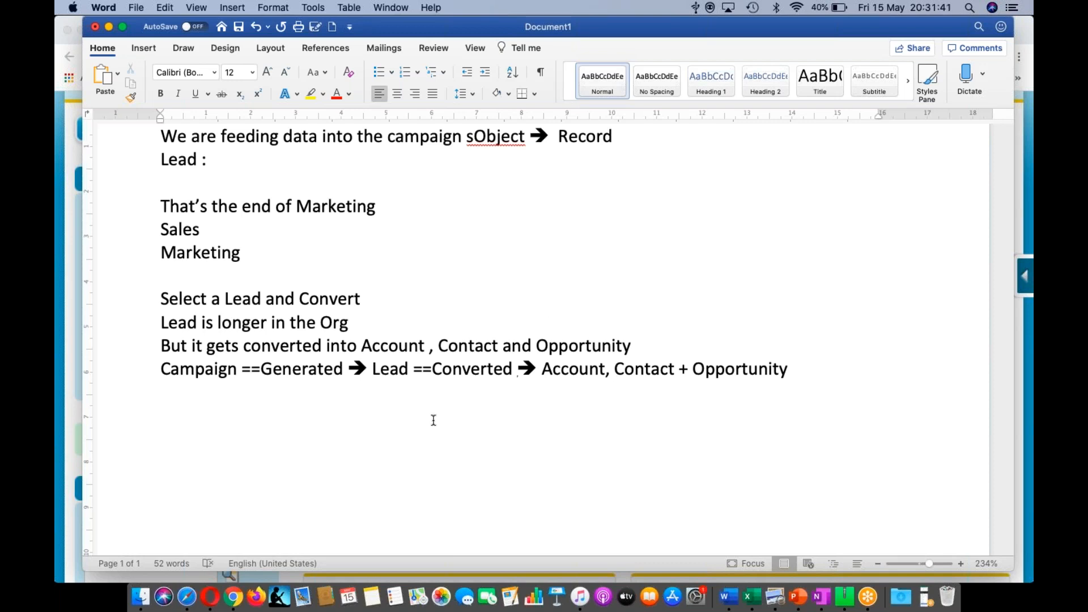
- Below the flow line, add lines '2 records', 'Post Conversion' and '4 records'
double_click(387, 371)
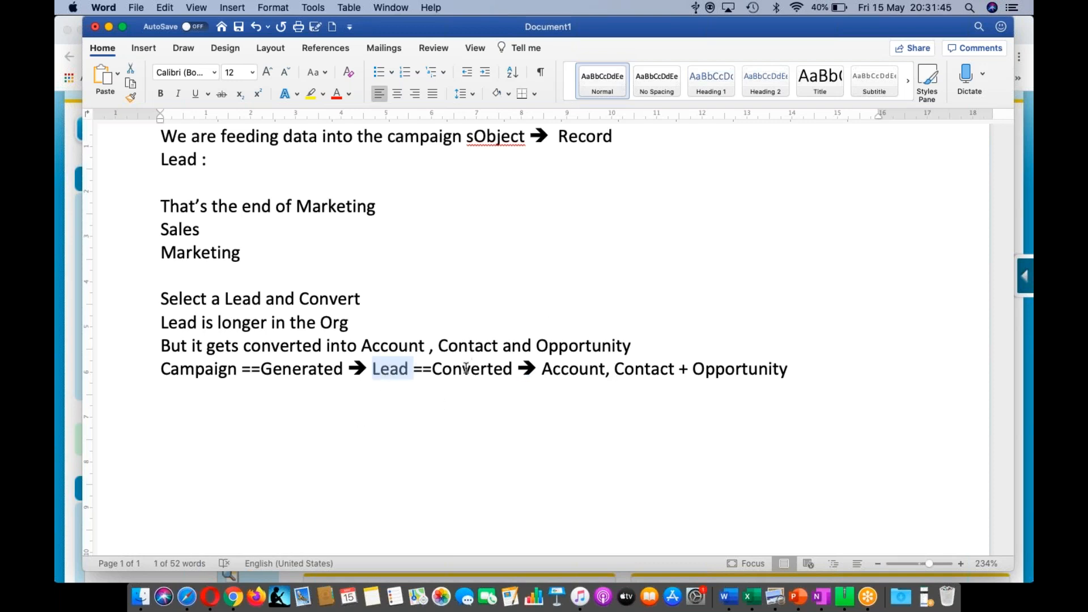
double_click(466, 368)
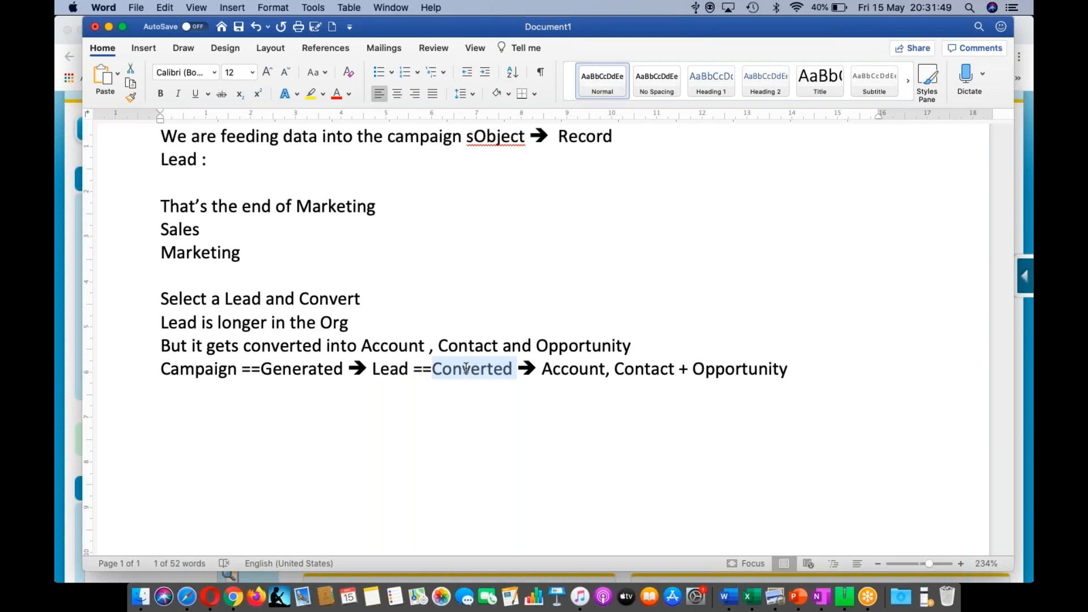
key(Down)
text(2 records)
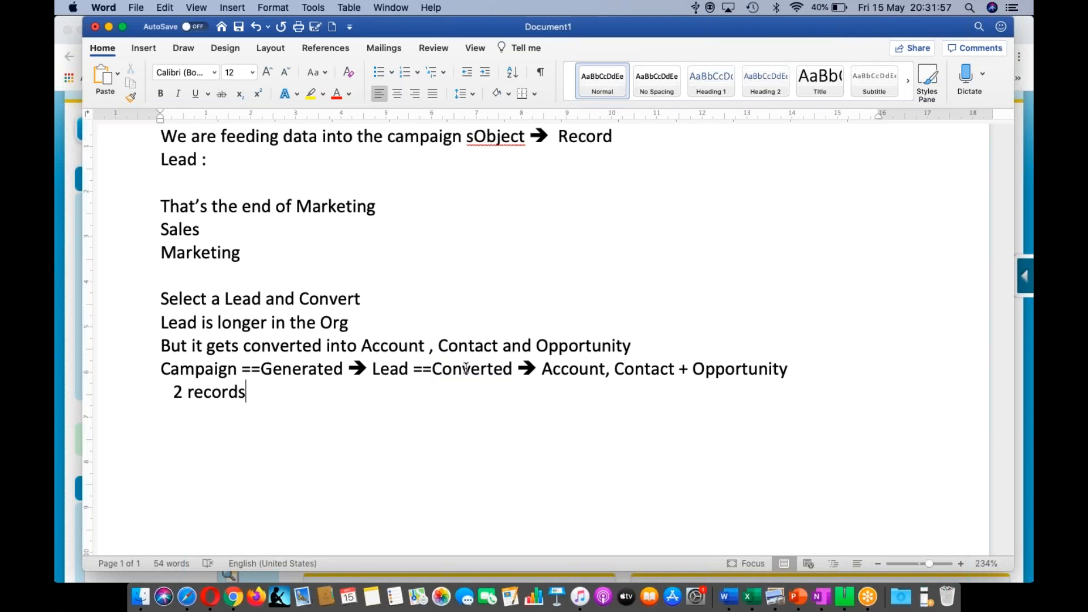
key(Return)
text(Post Cpmversion)
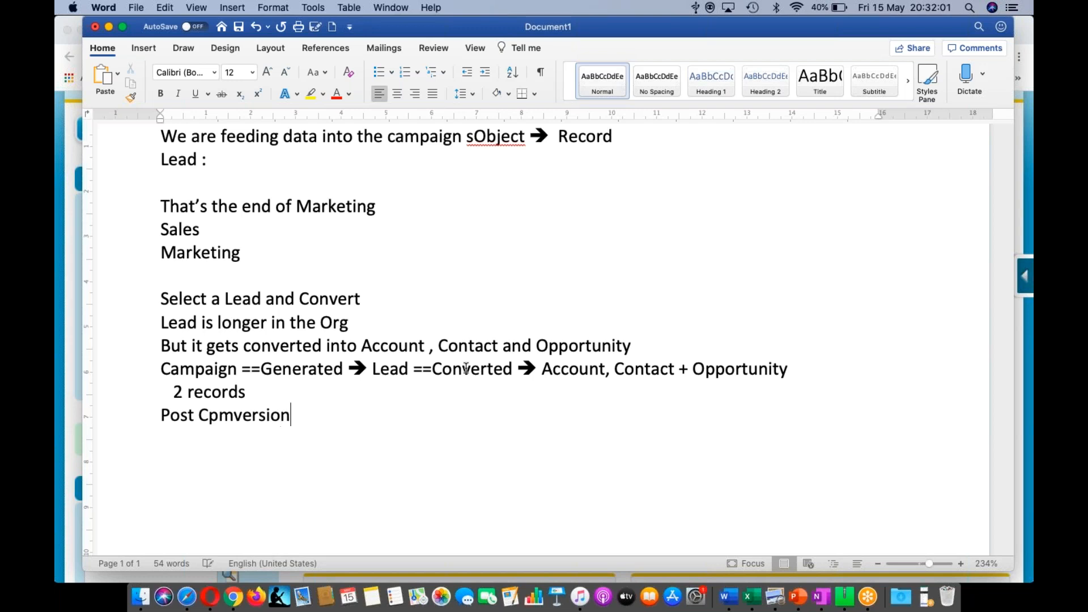
key(Left)
key(Left)
key(Left)
key(Left)
key(Left)
key(Left)
key(Left)
key(BackSpace)
key(BackSpace)
text(on)
key(End)
key(Return)
text(4 records)
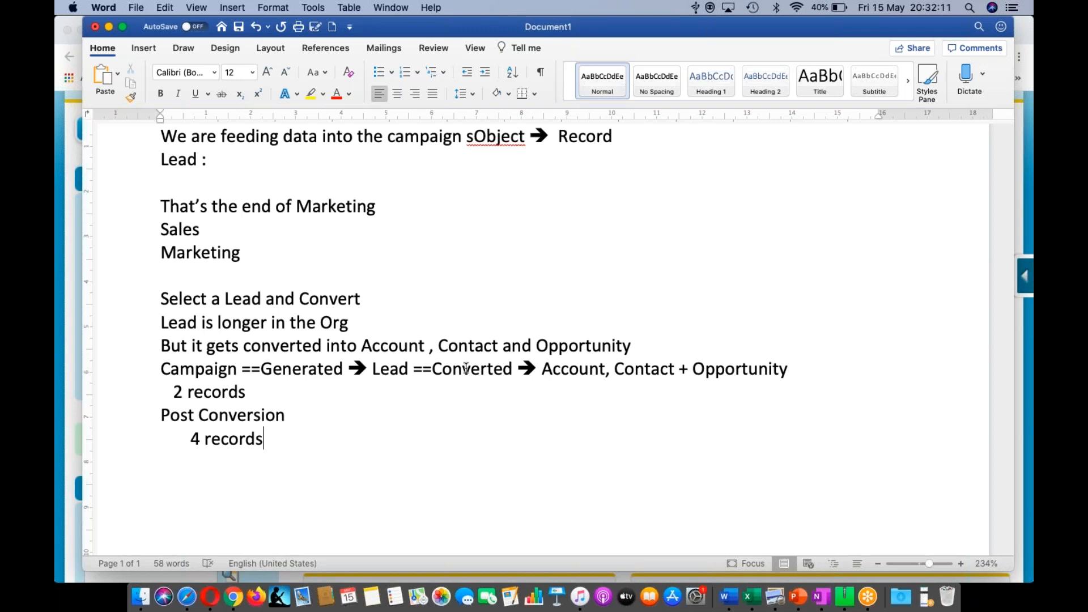
- Insert a line with two spaced 1s above '2 records'
key(Up)
key(Up)
key(Return)
key(Up)
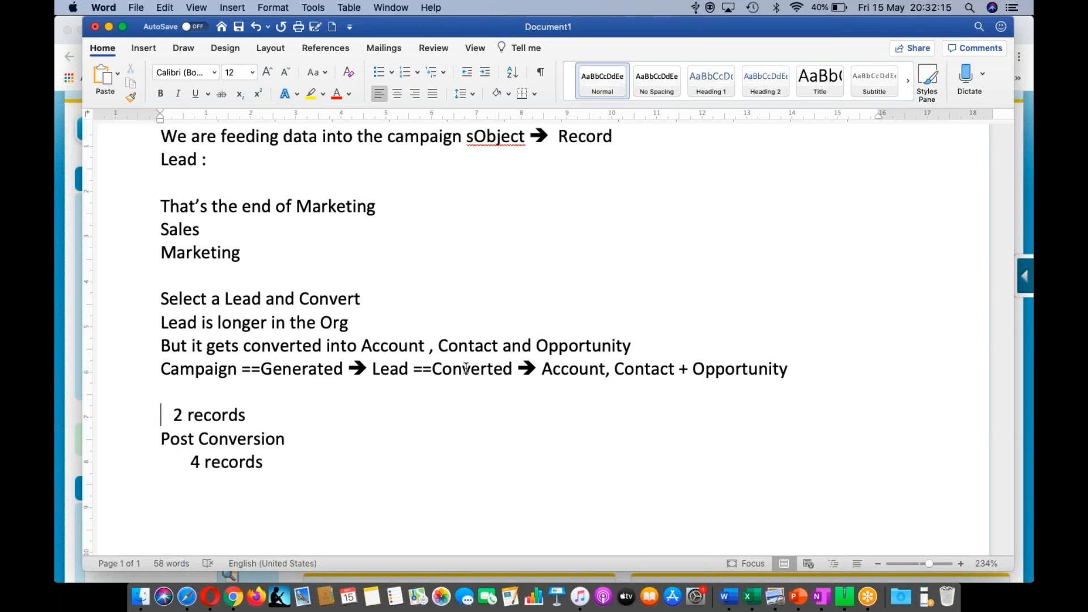
text(1                                          1)
- Add a new line below 'Post Conversion' with 1s, one tabbed under Account
key(Down)
key(Down)
key(Return)
key(Up)
key(Down)
text(1)
key(Tab)
key(Tab)
key(Tab)
key(Tab)
key(Tab)
key(Tab)
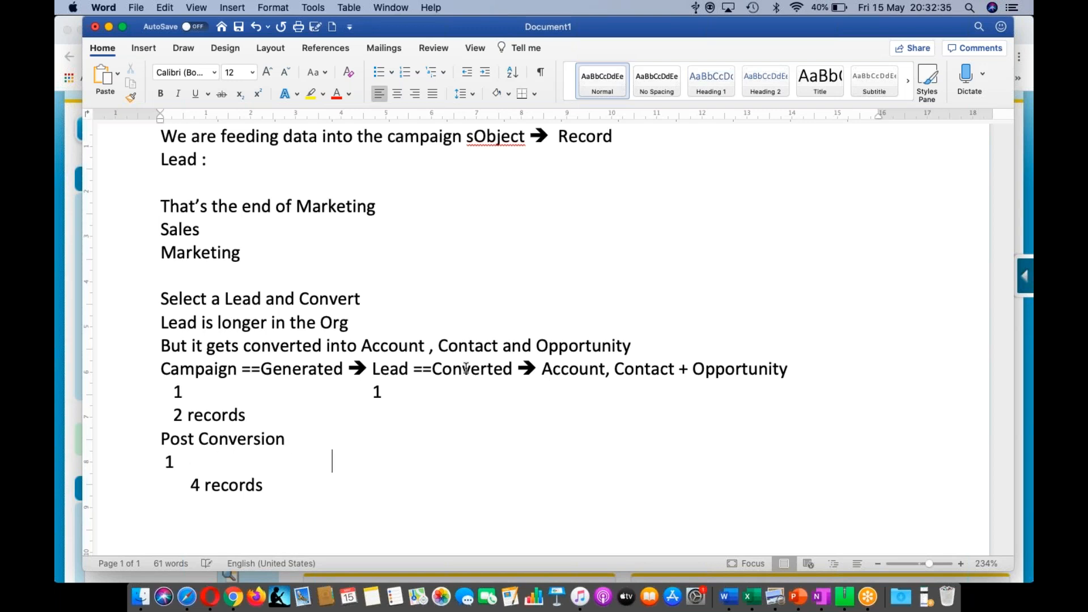
text(1)
key(Left)
key(Tab)
key(Right)
key(Right)
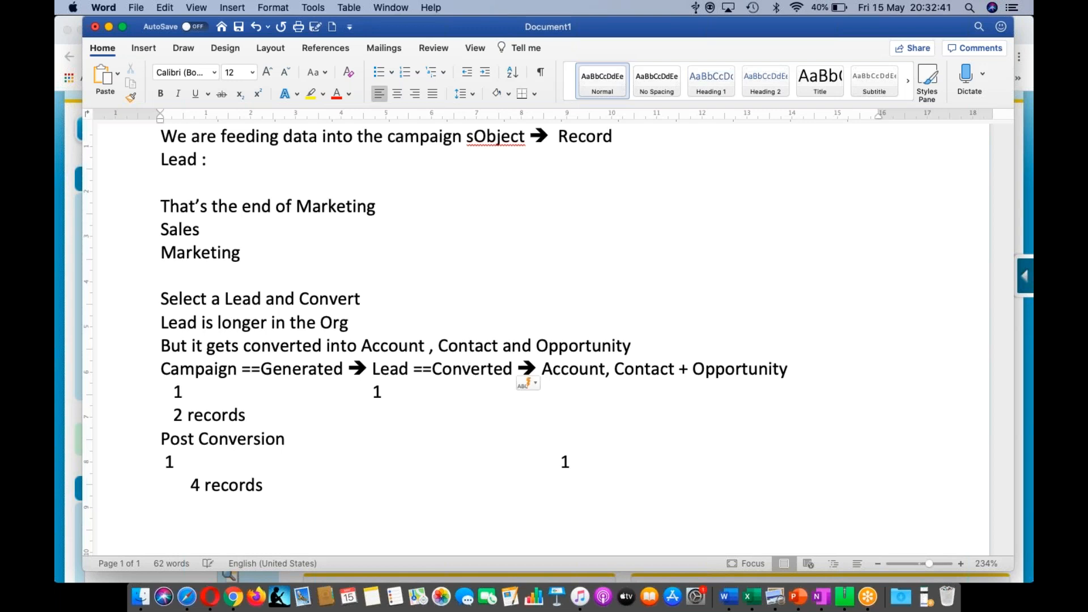
- Add 1s under Contact and Opportunity, then return to the Salesforce browser
click(579, 461)
key(Tab)
text(1)
key(Tab)
key(Tab)
text(1)
key(super+Tab)
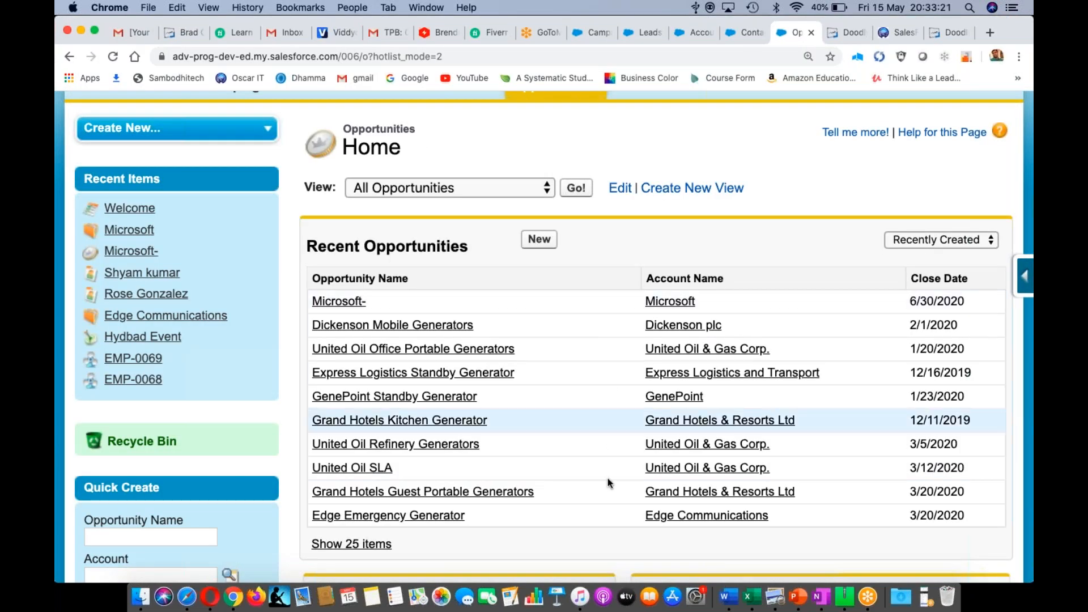
- Open the Hydbad Event campaign and review its 1 lead, 1 converted lead, 1 contact and 1 opportunity
scroll(573, 166, up, 3)
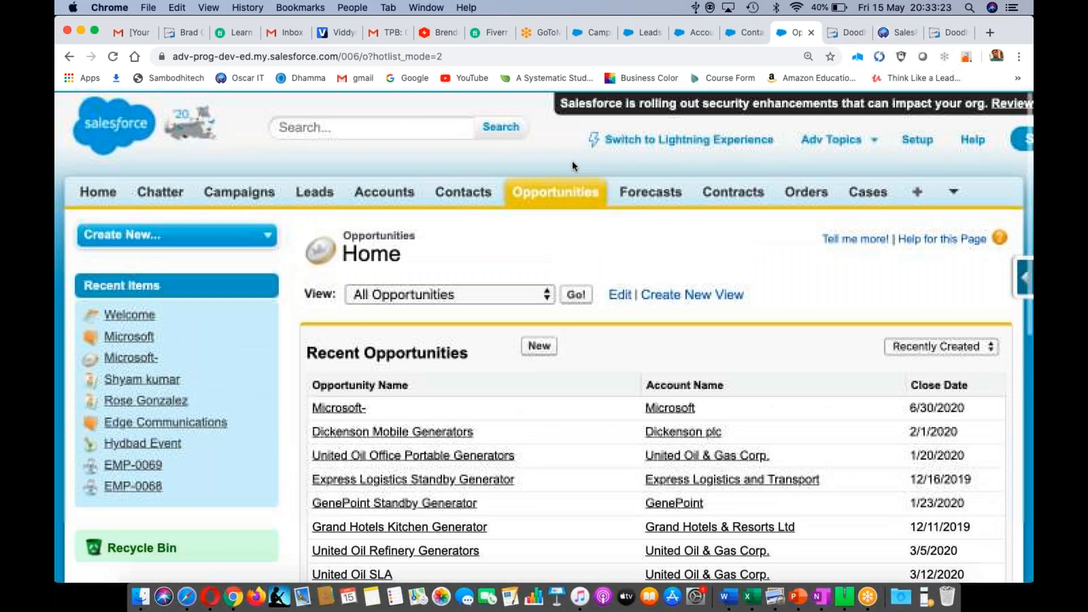
click(591, 32)
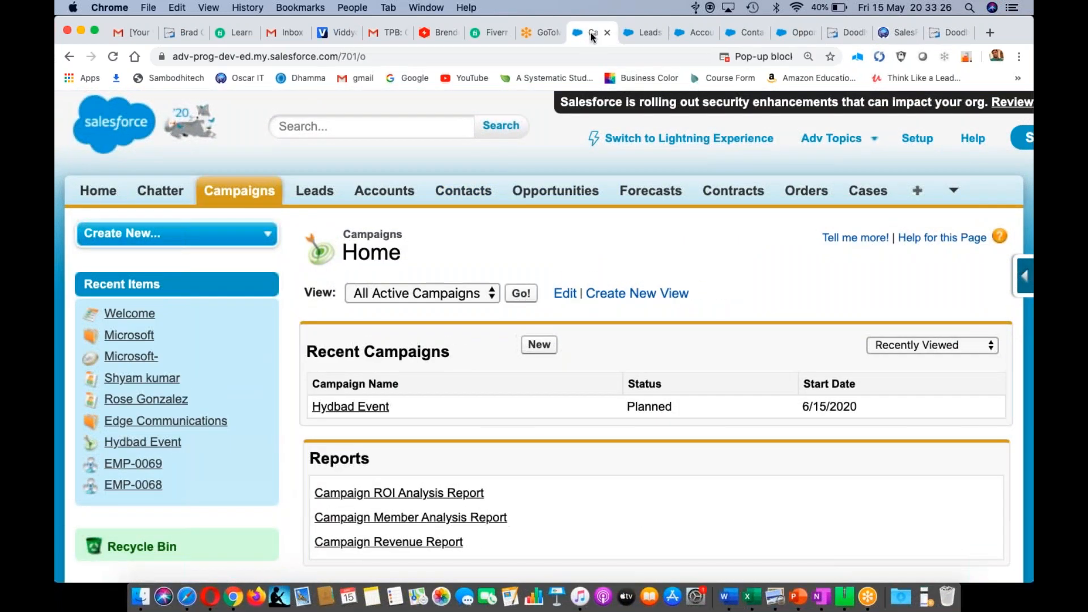
click(364, 407)
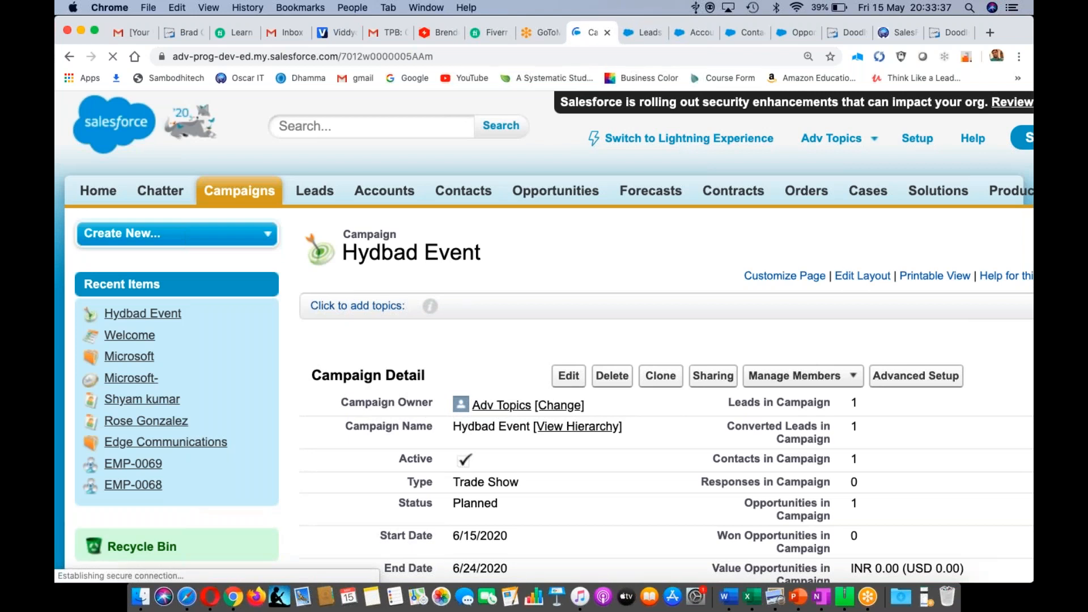
scroll(547, 280, down, 5)
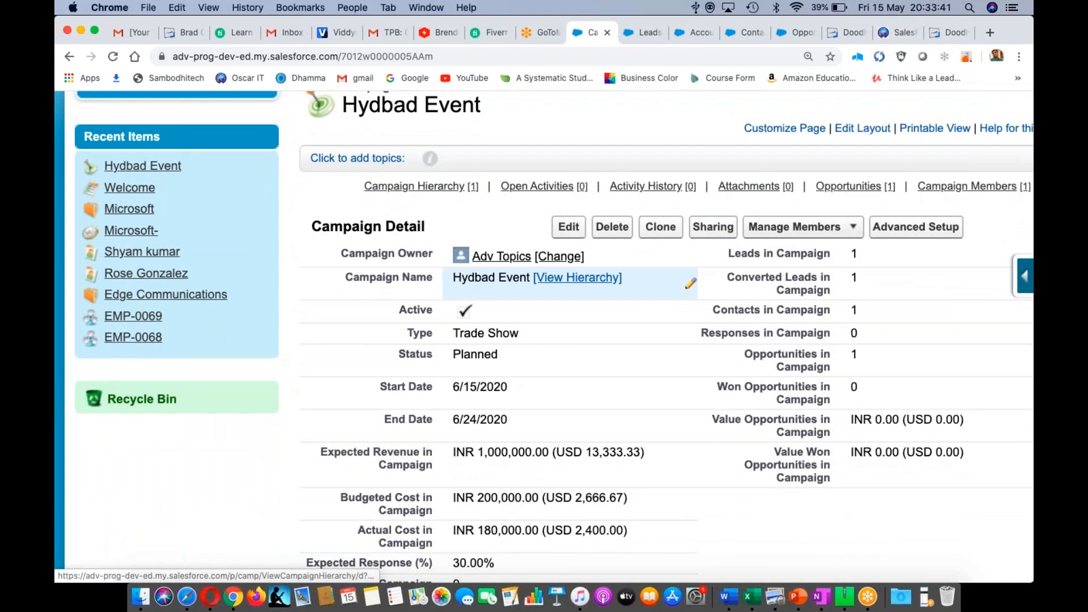
scroll(570, 348, down, 2)
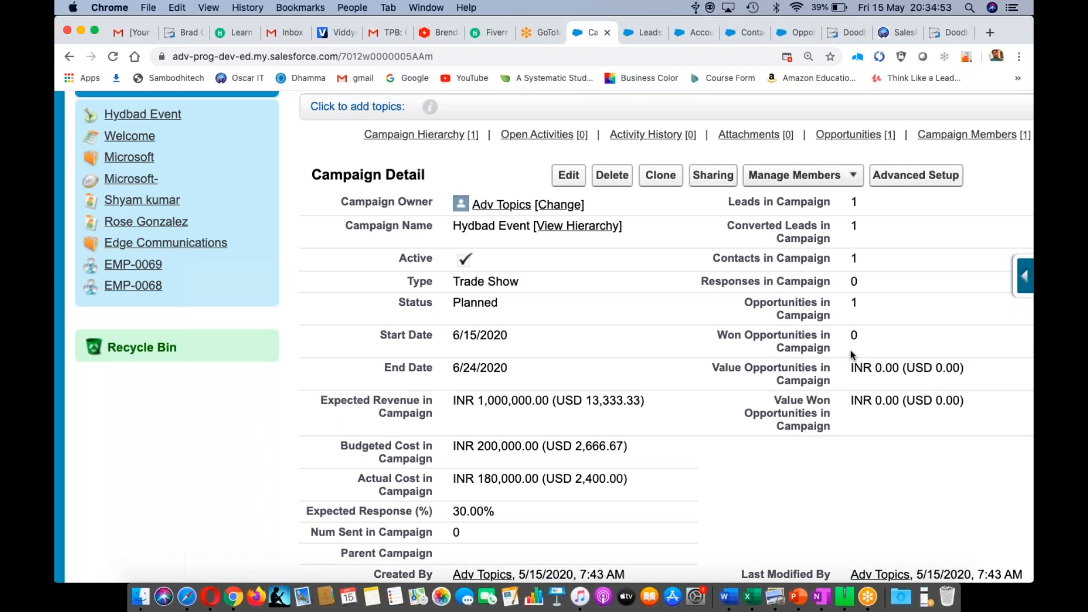
- Open the Microsoft- opportunity record for editing
click(801, 33)
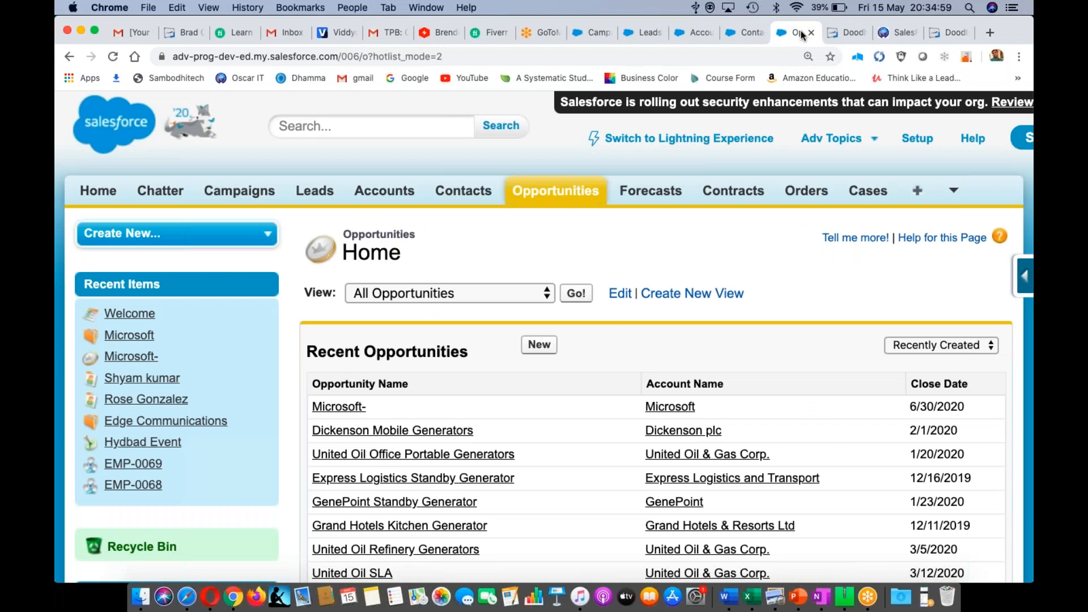
click(345, 408)
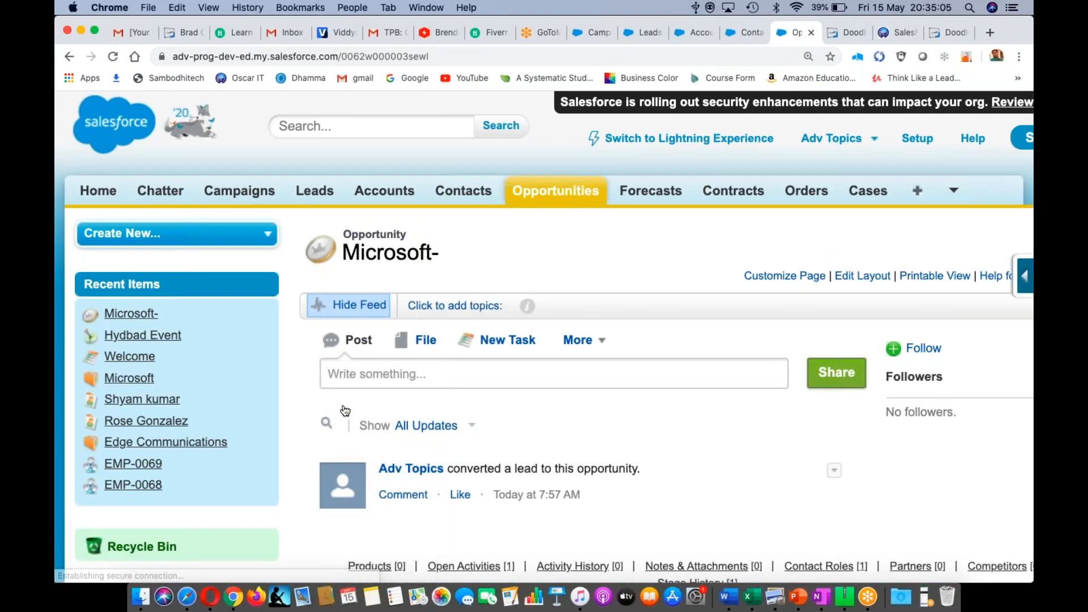
scroll(704, 474, down, 10)
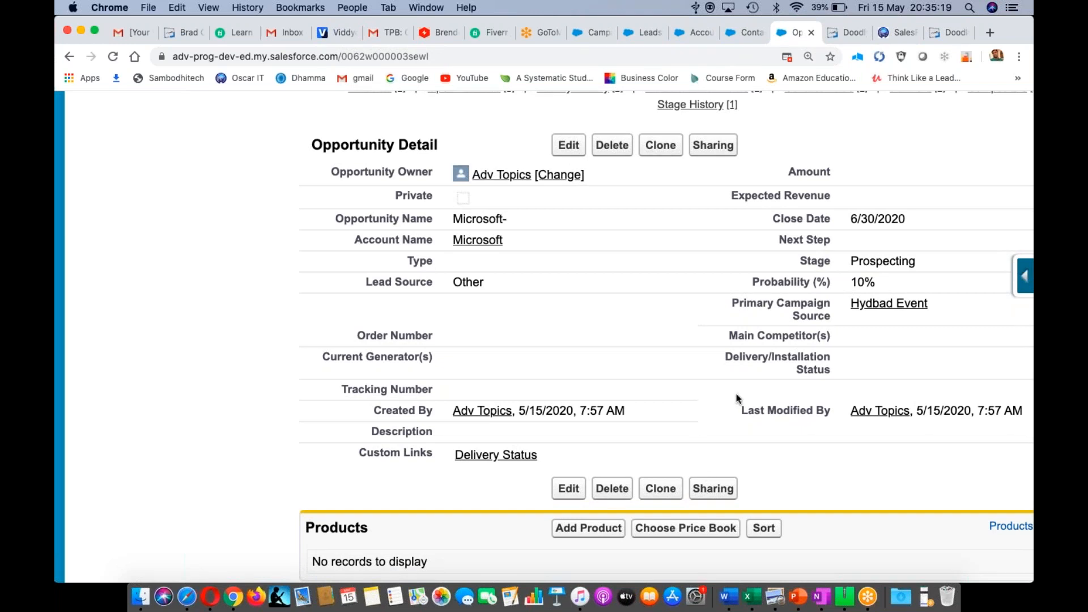
click(566, 152)
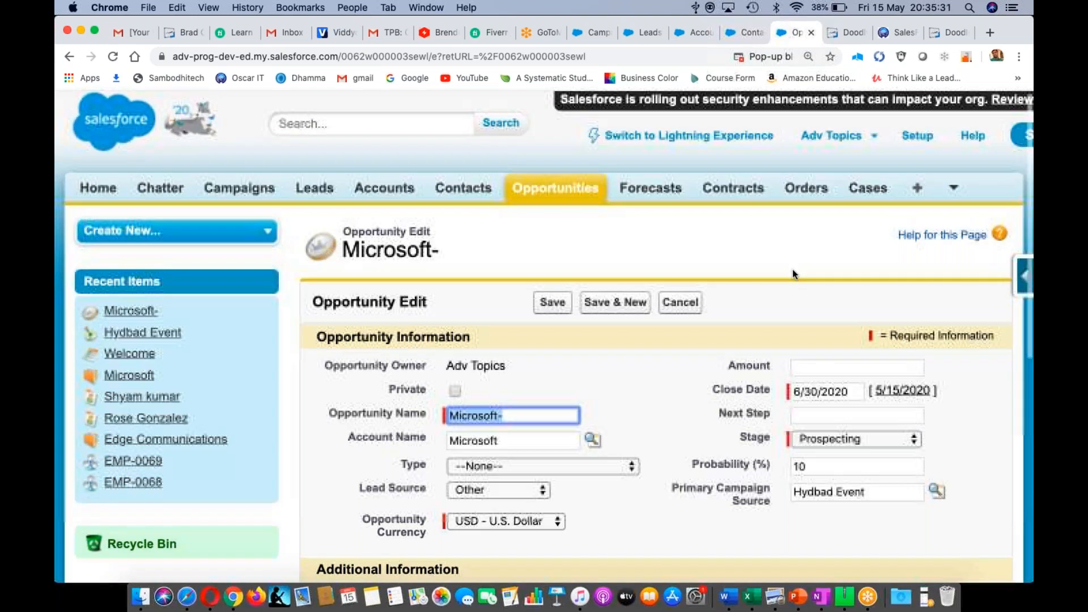
- Set Amount to 500000 and Stage to Qualification, then save the opportunity
scroll(792, 270, down, 1)
click(815, 335)
text(500000)
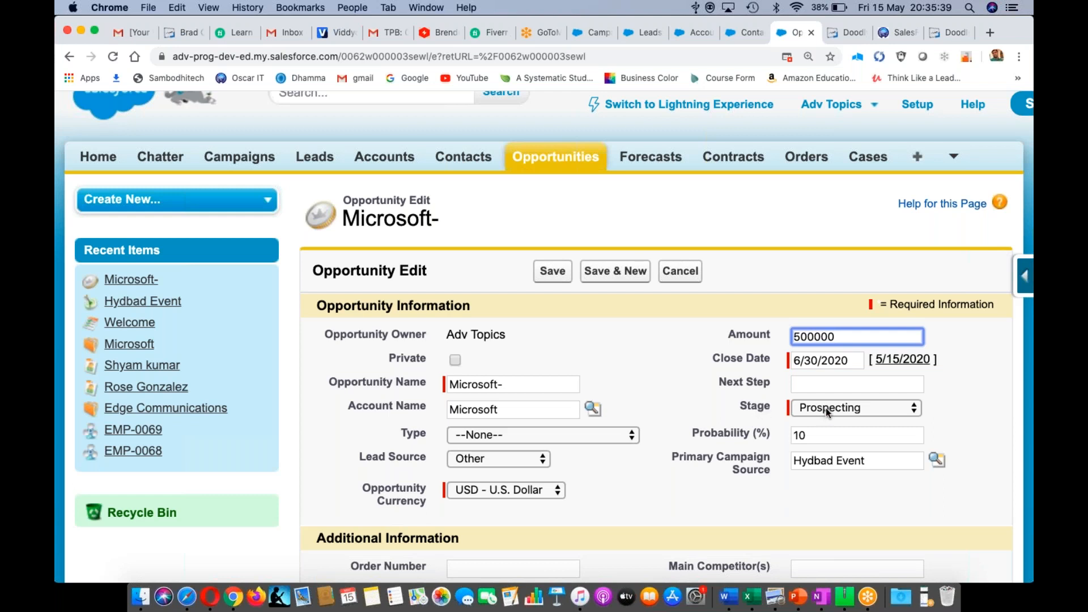
scroll(967, 383, down, 1)
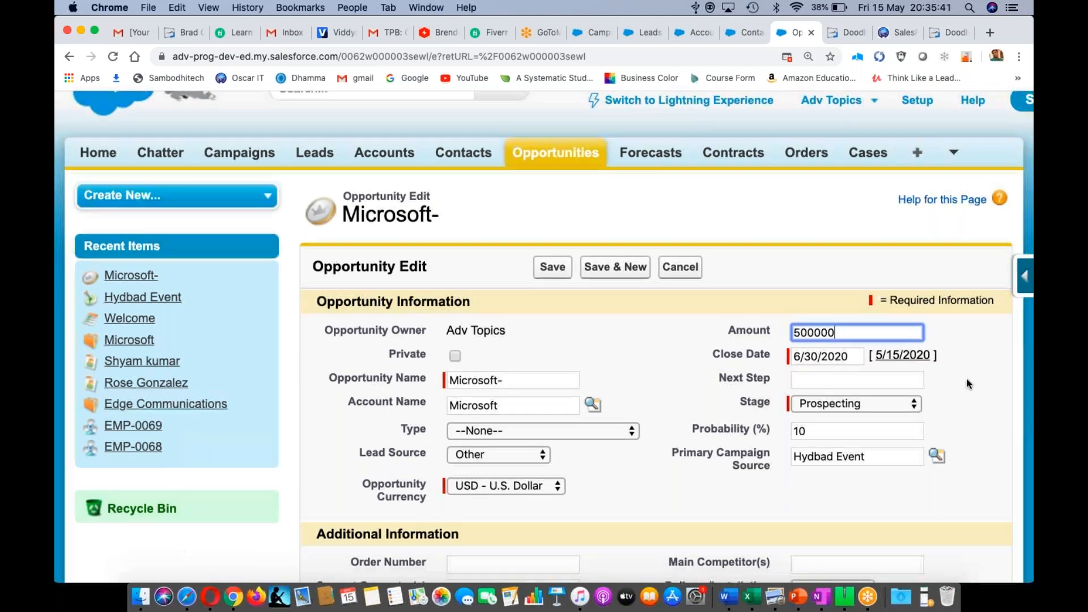
scroll(968, 383, down, 3)
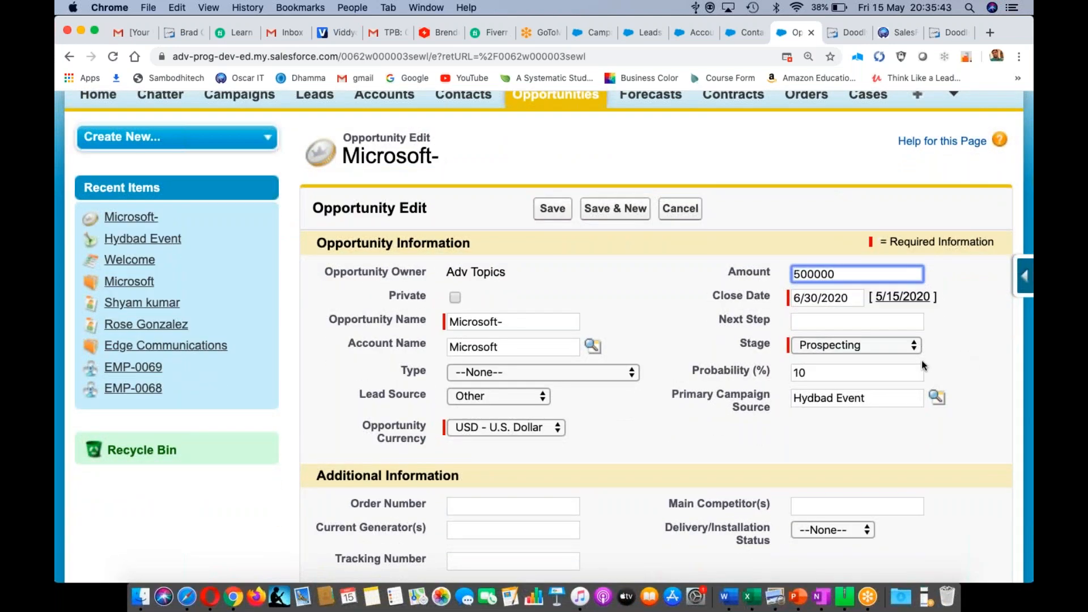
click(918, 346)
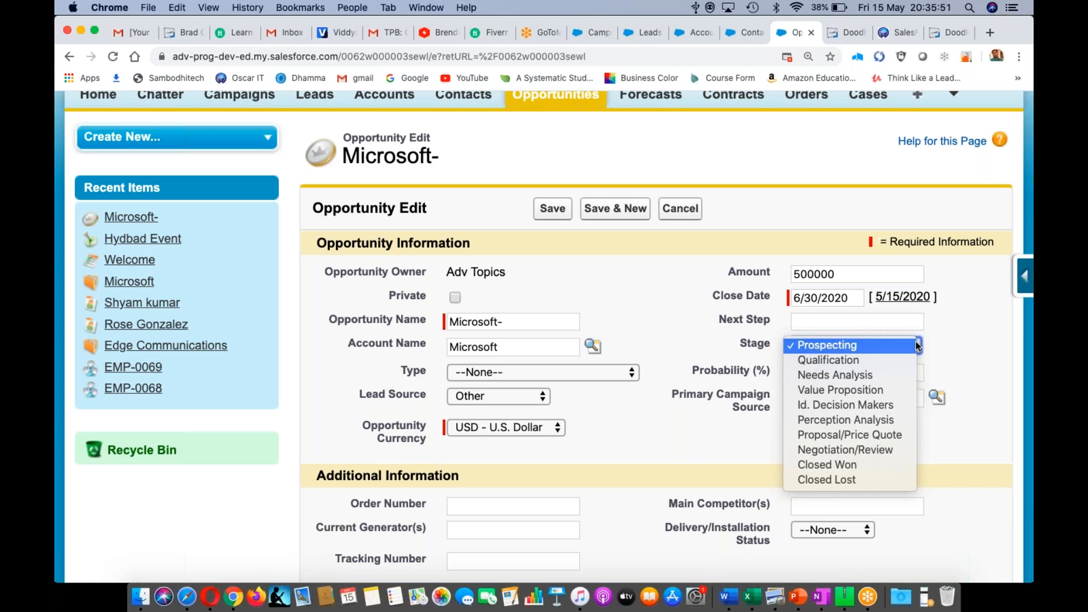
click(883, 361)
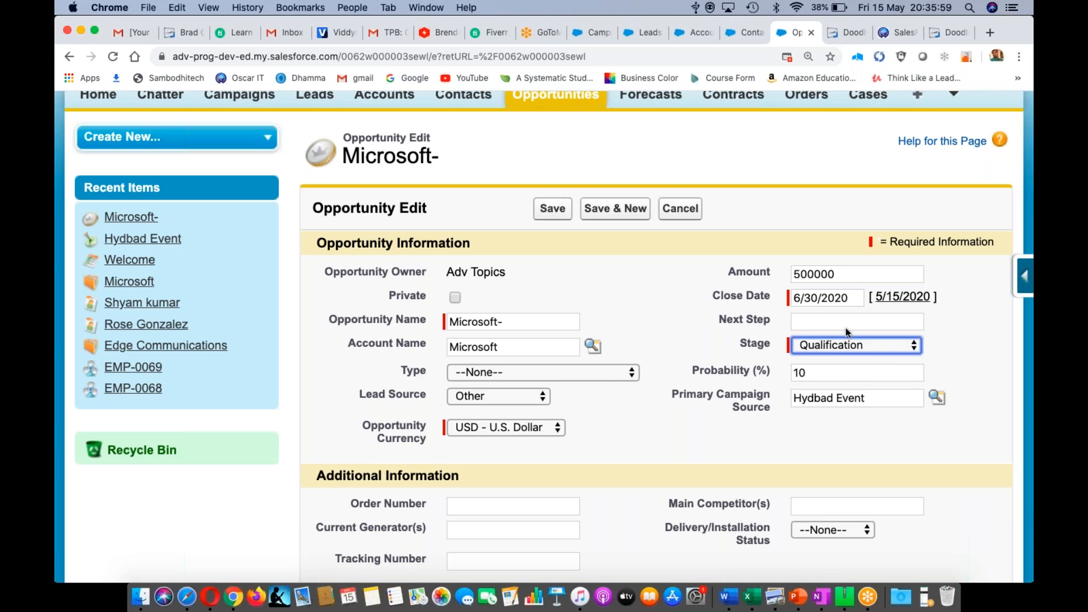
click(552, 210)
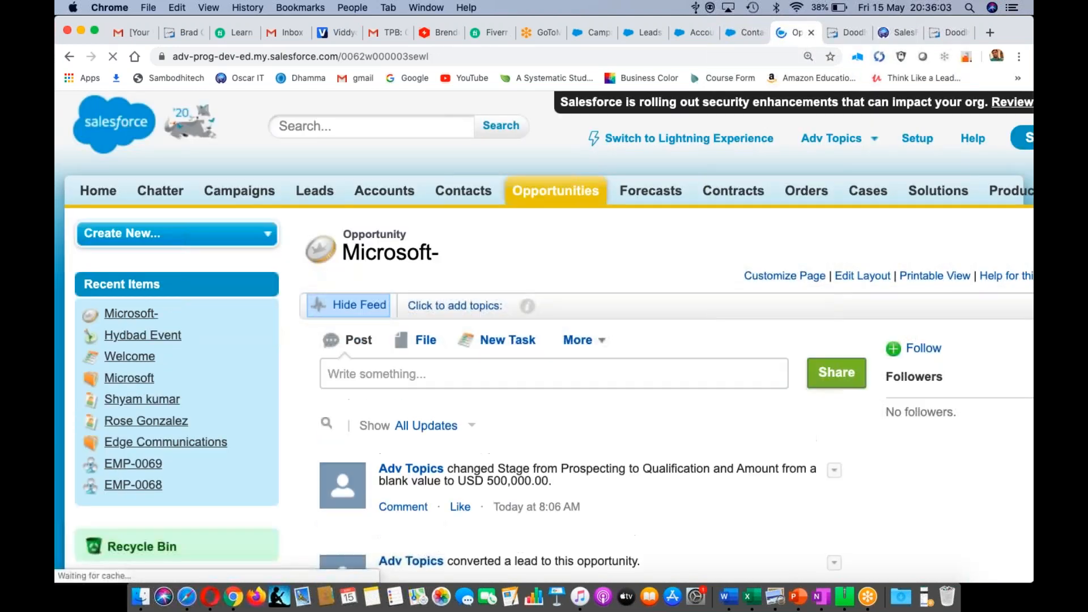
- Reload the Hydbad Event campaign to show Value Opportunities of INR 36,000,000.00 (USD 480,000.00)
scroll(533, 407, down, 10)
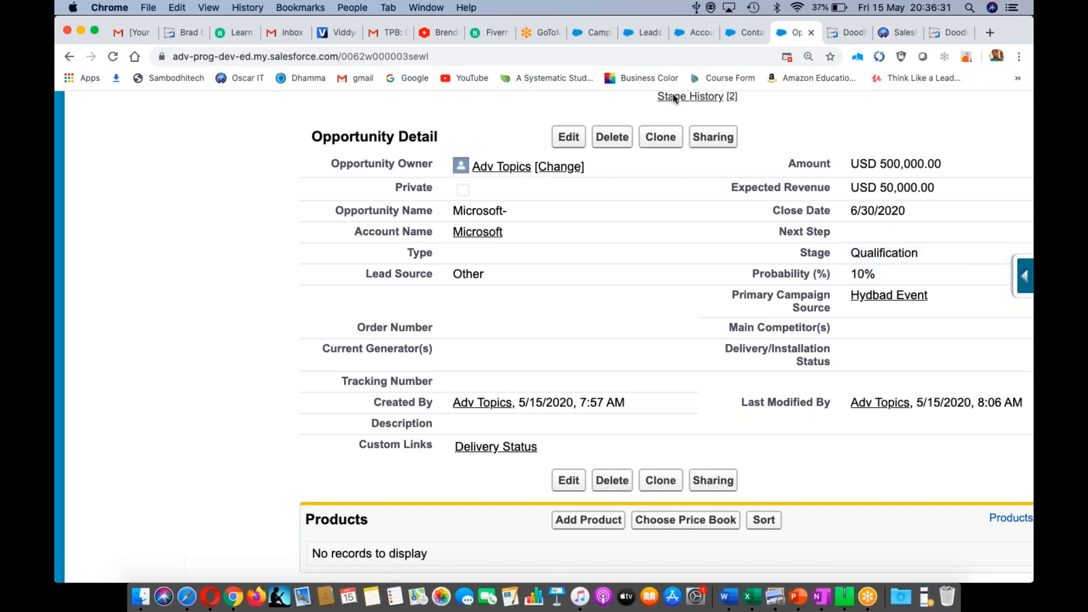
click(586, 32)
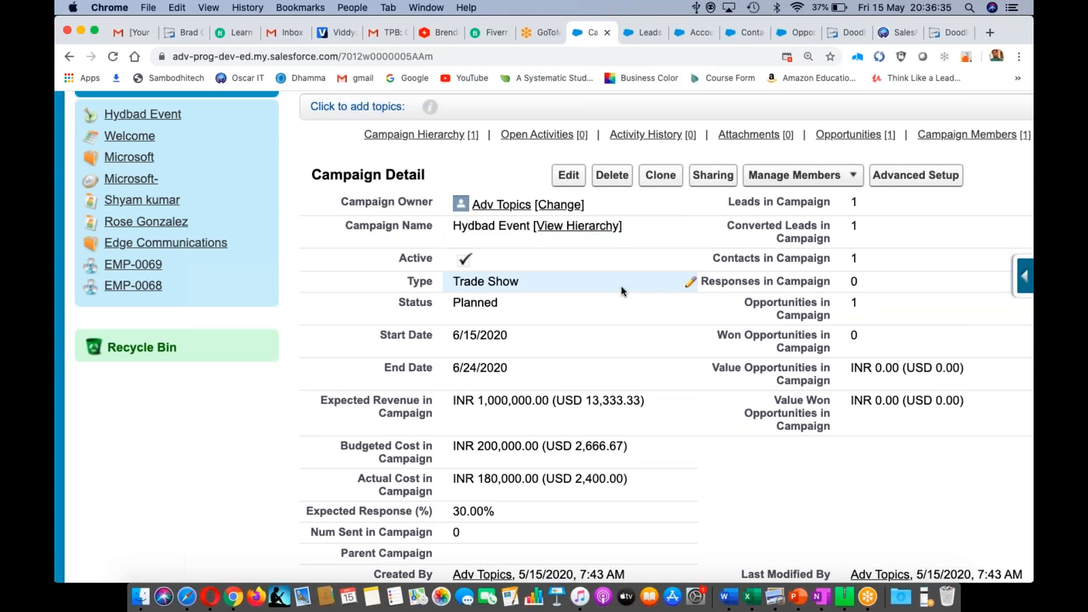
key(super+r)
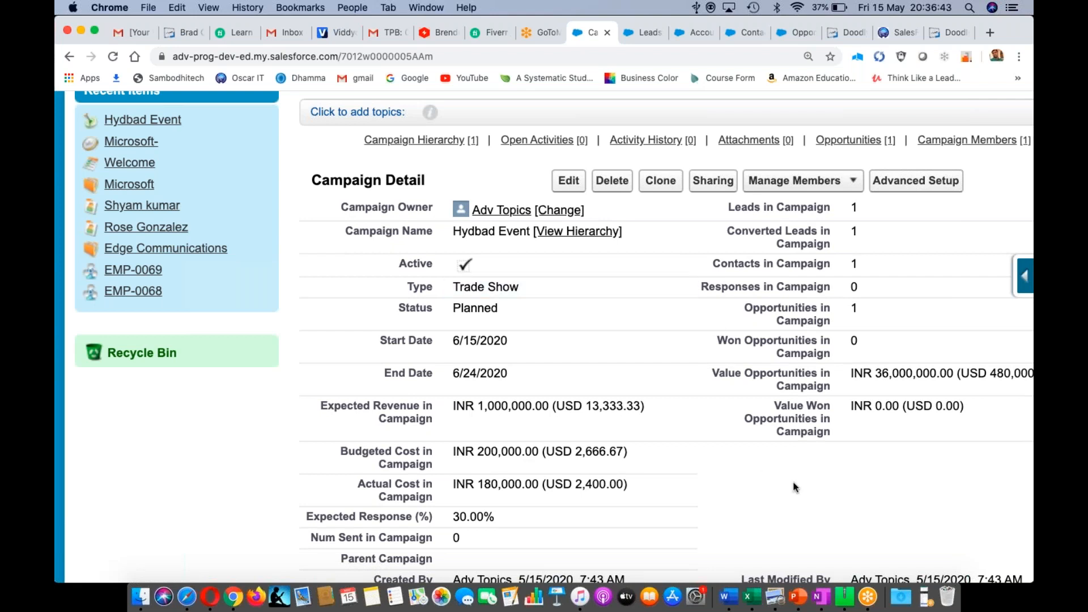
scroll(803, 491, down, 2)
scroll(803, 491, up, 1)
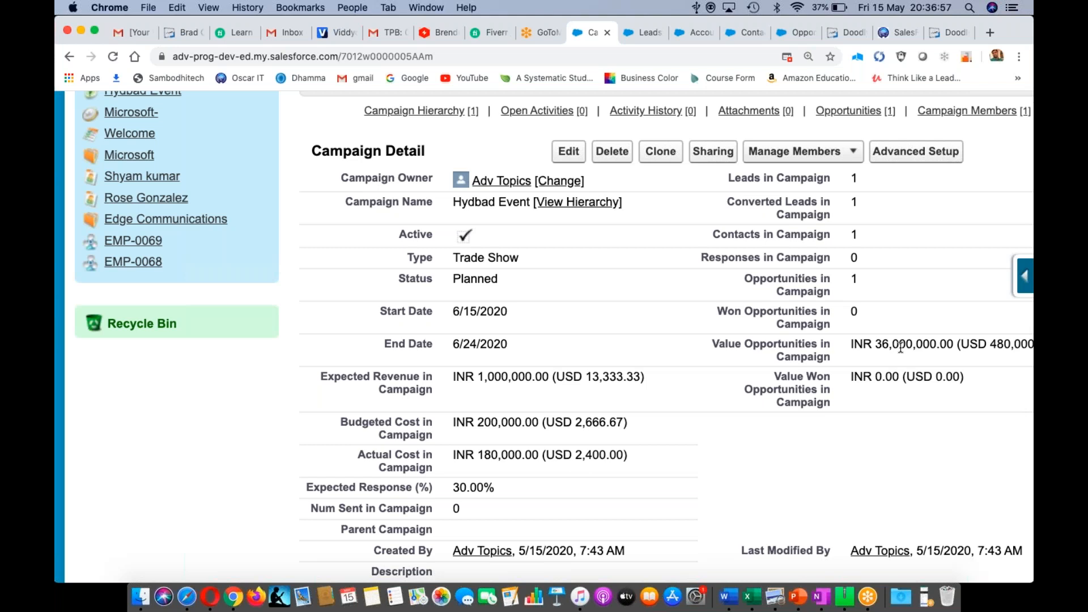
scroll(918, 474, right, 3)
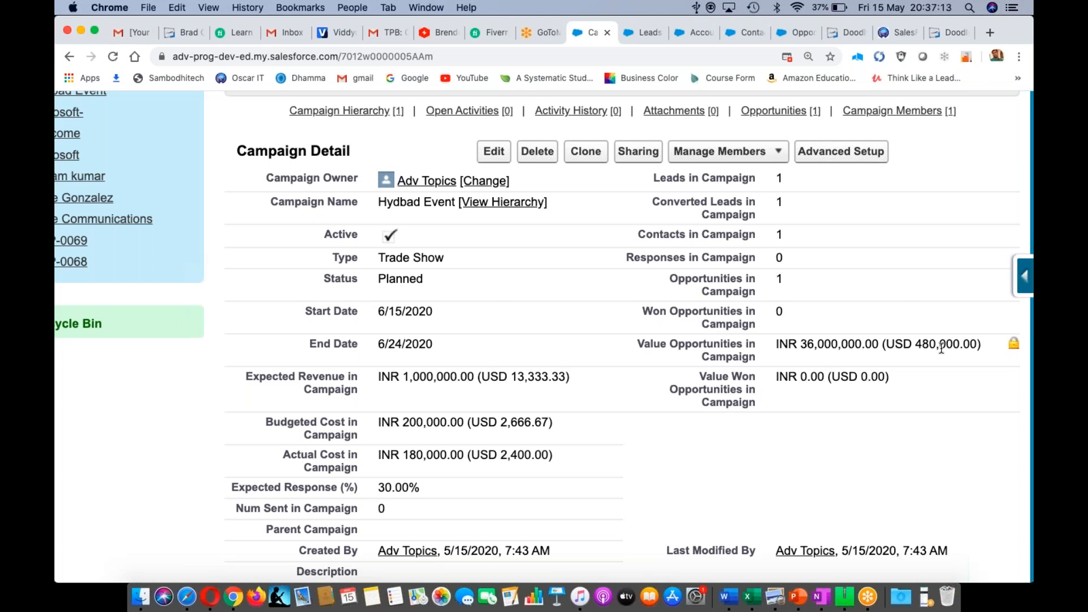
- Save the Microsoft- opportunity at Proposal/Price Quote (75%), then return to the Hydbad Event campaign
click(788, 33)
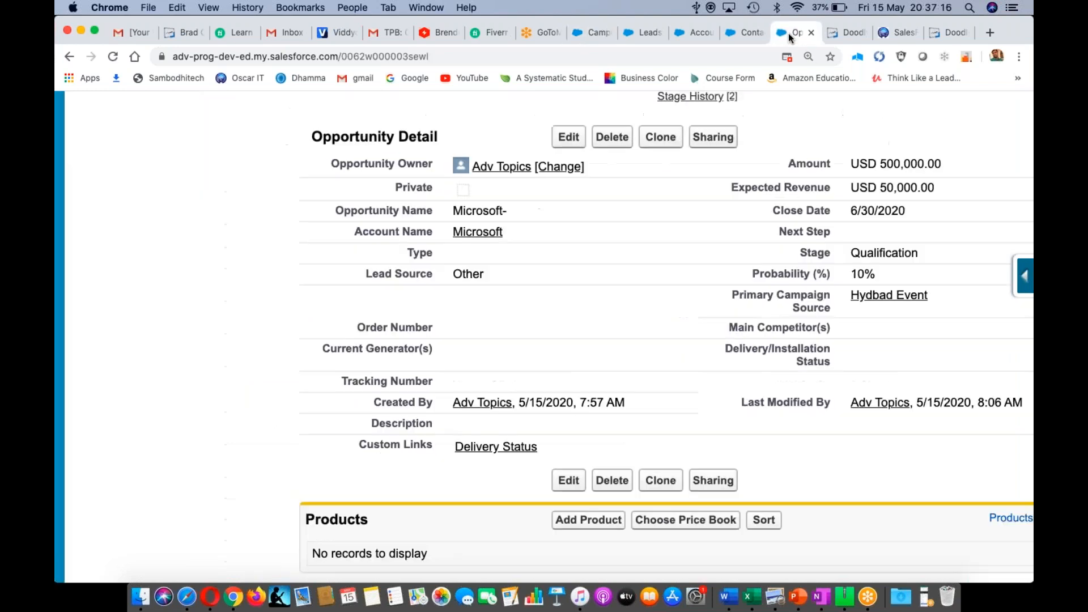
click(569, 137)
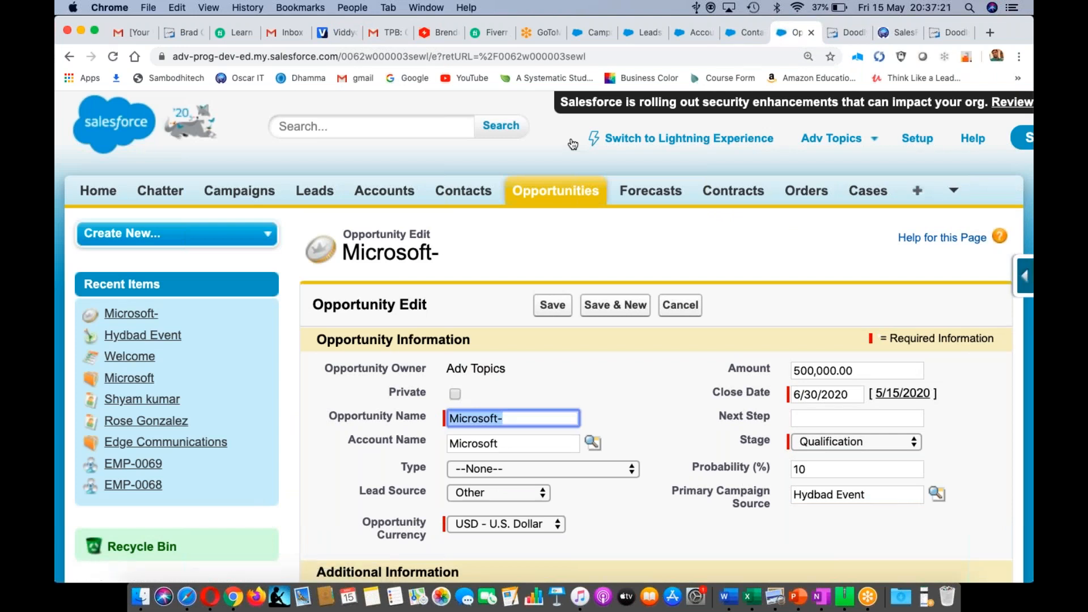
scroll(635, 446, down, 5)
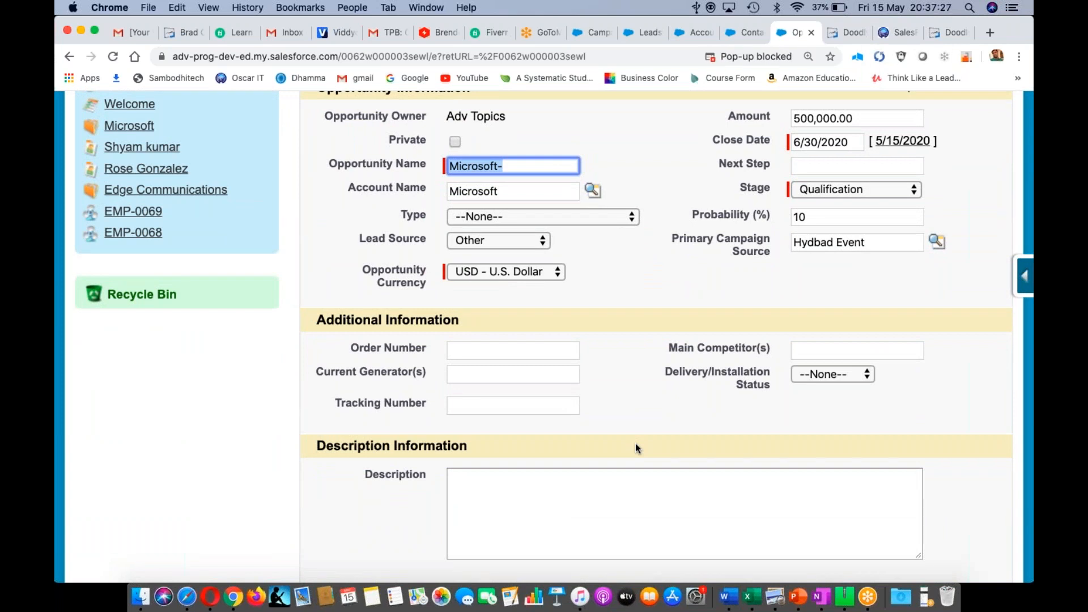
click(855, 192)
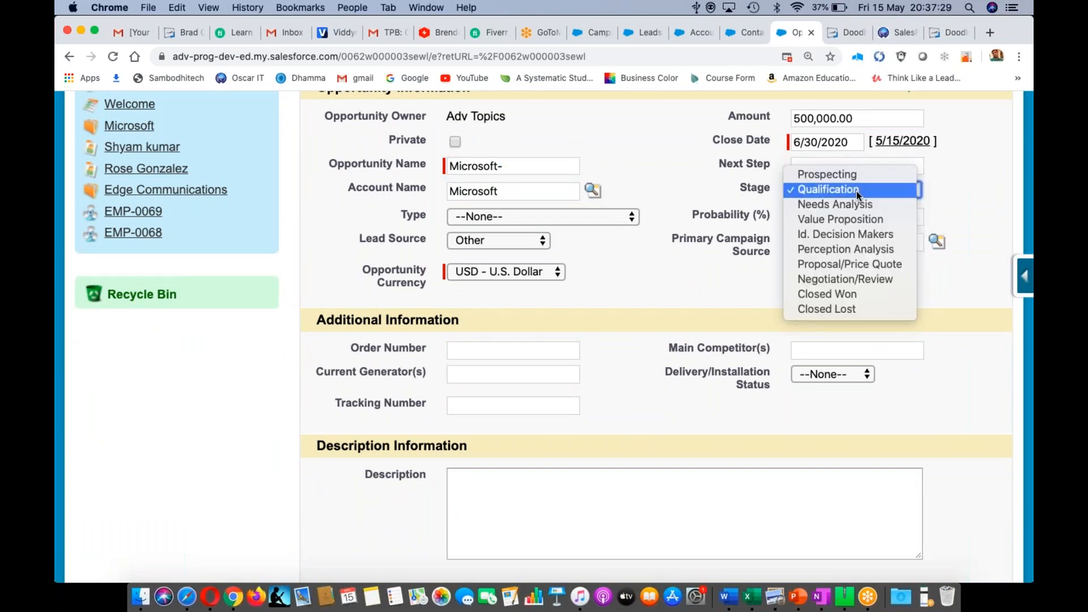
click(830, 263)
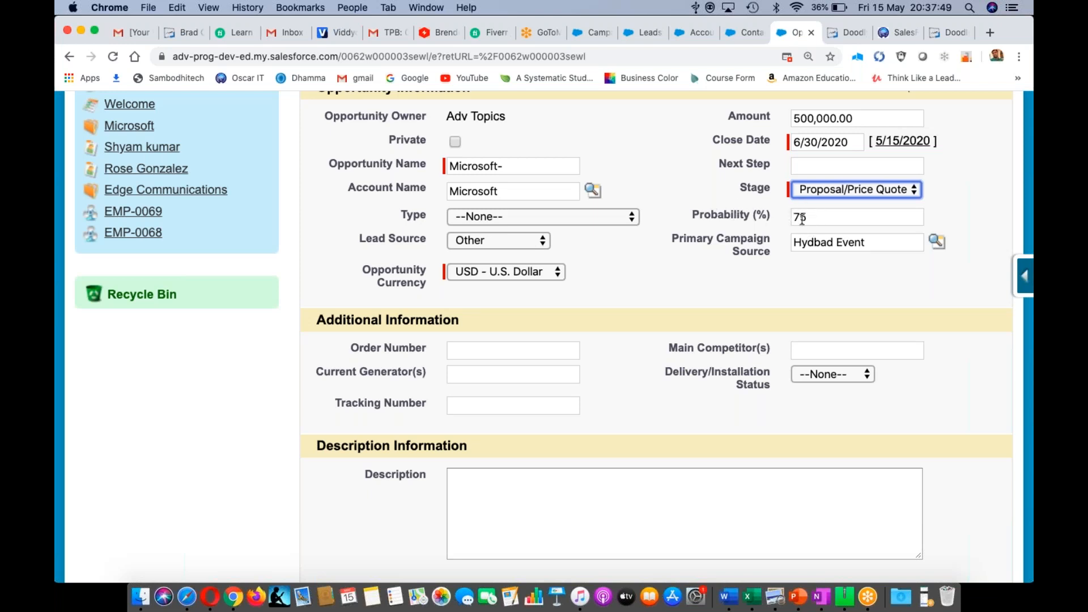
click(682, 164)
scroll(651, 164, up, 4)
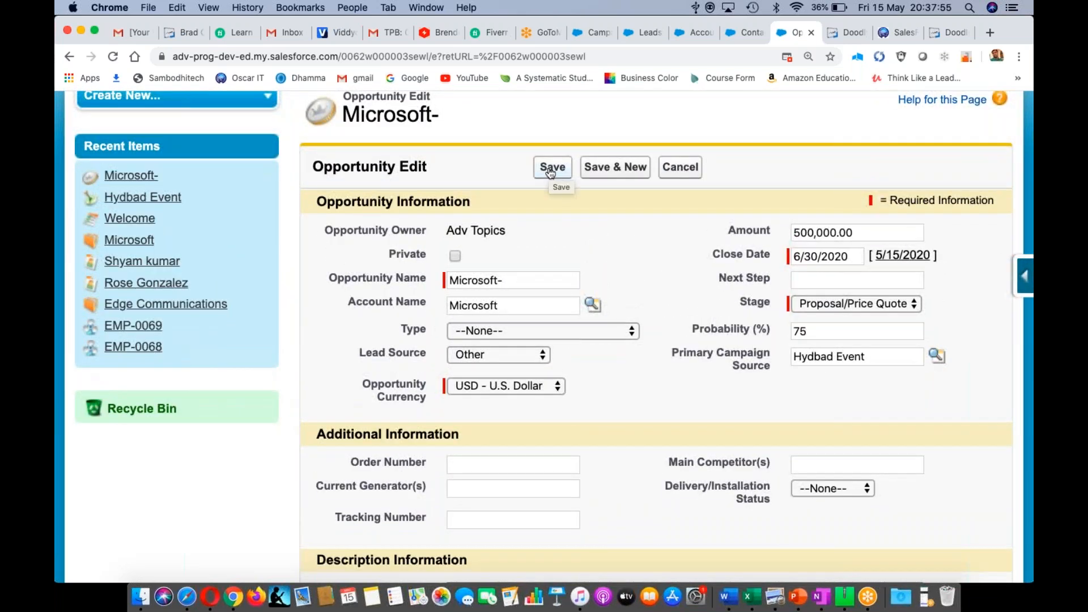
click(549, 169)
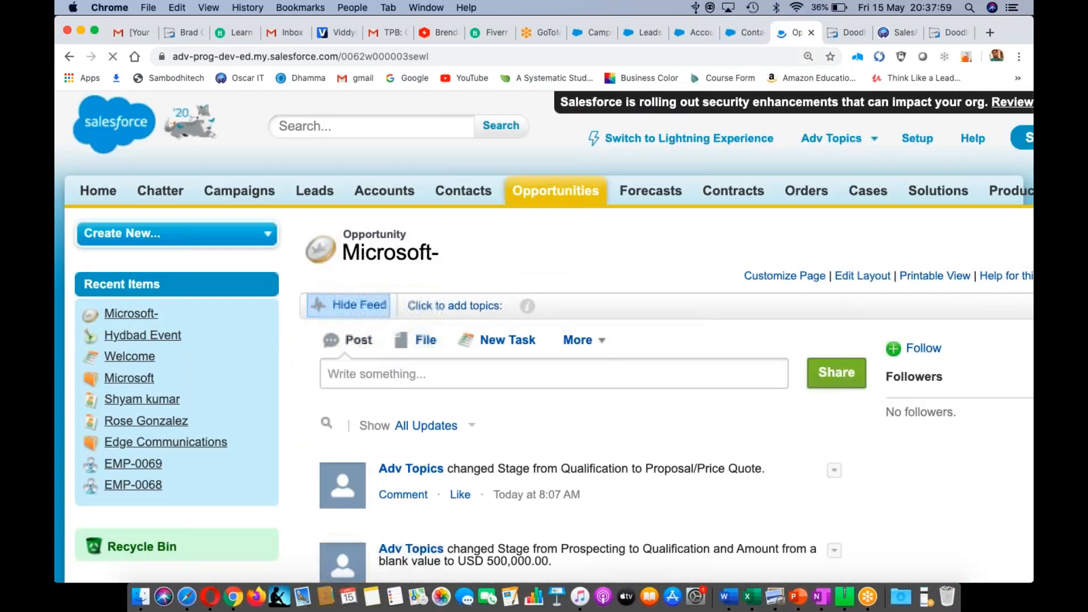
scroll(580, 386, down, 10)
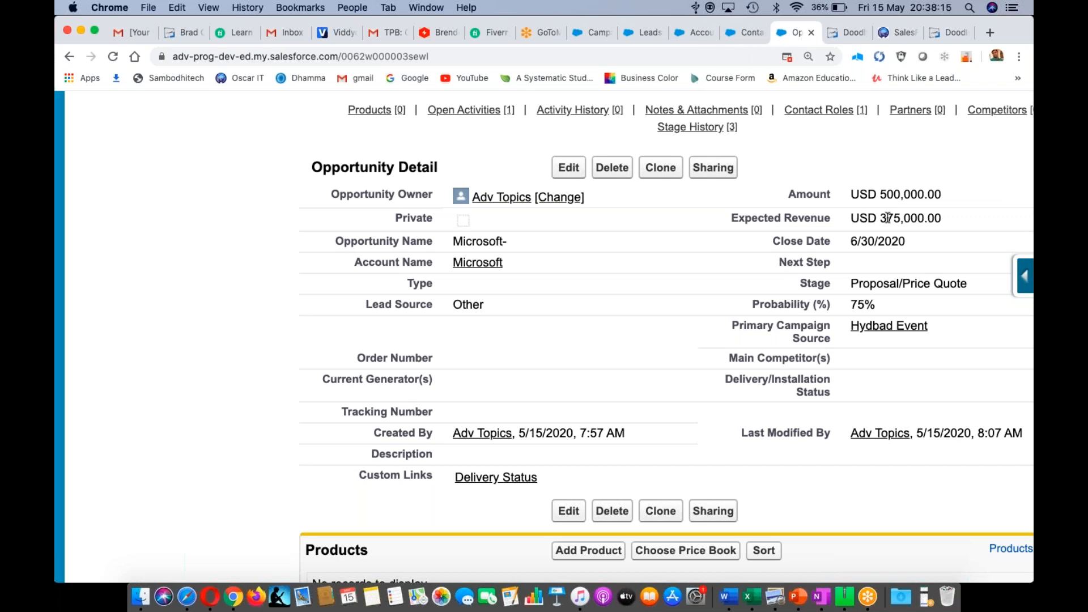
click(589, 36)
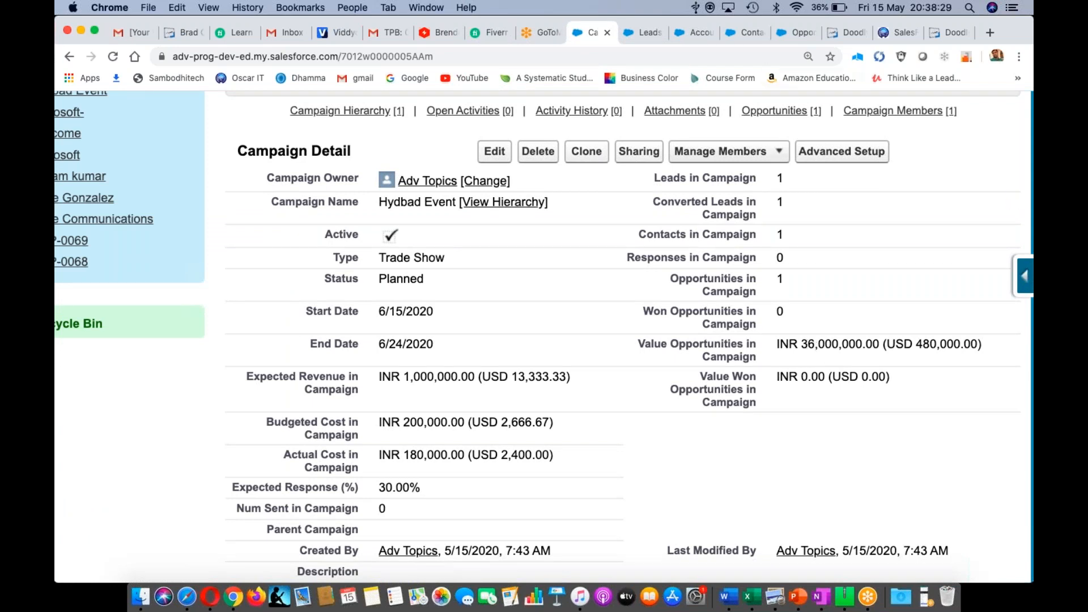
- Save the Microsoft- opportunity at Negotiation/Review, giving 90% probability and USD 450,000.00 expected revenue
click(786, 36)
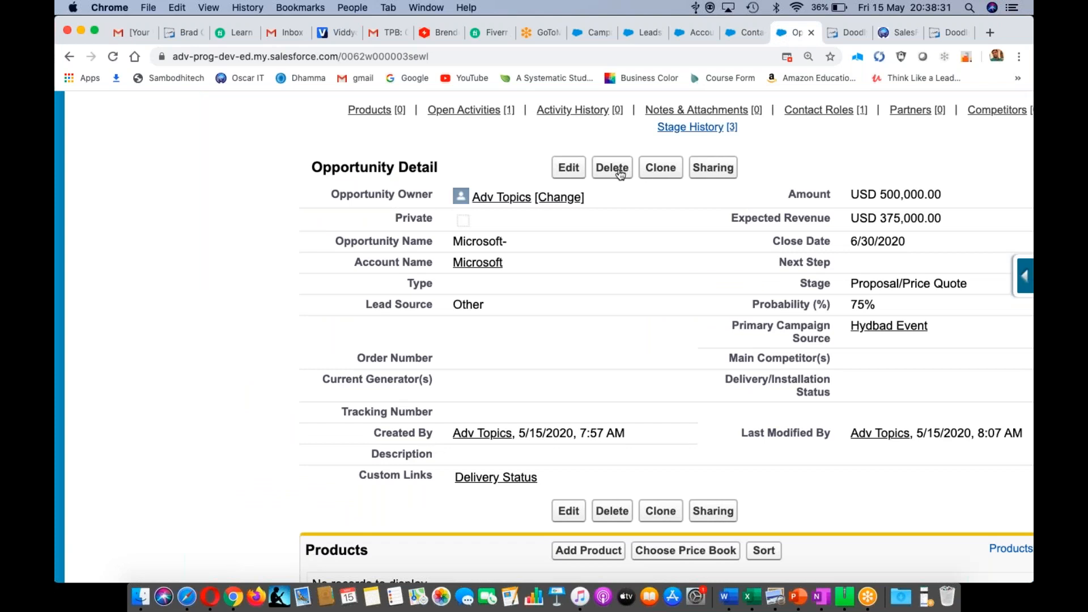
click(568, 168)
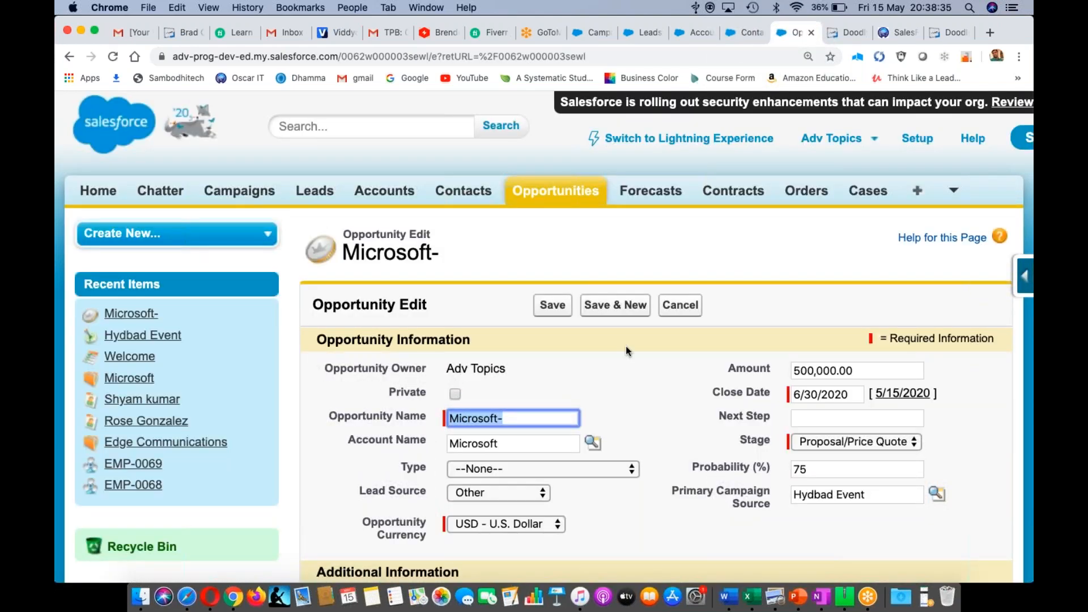
scroll(638, 355, down, 4)
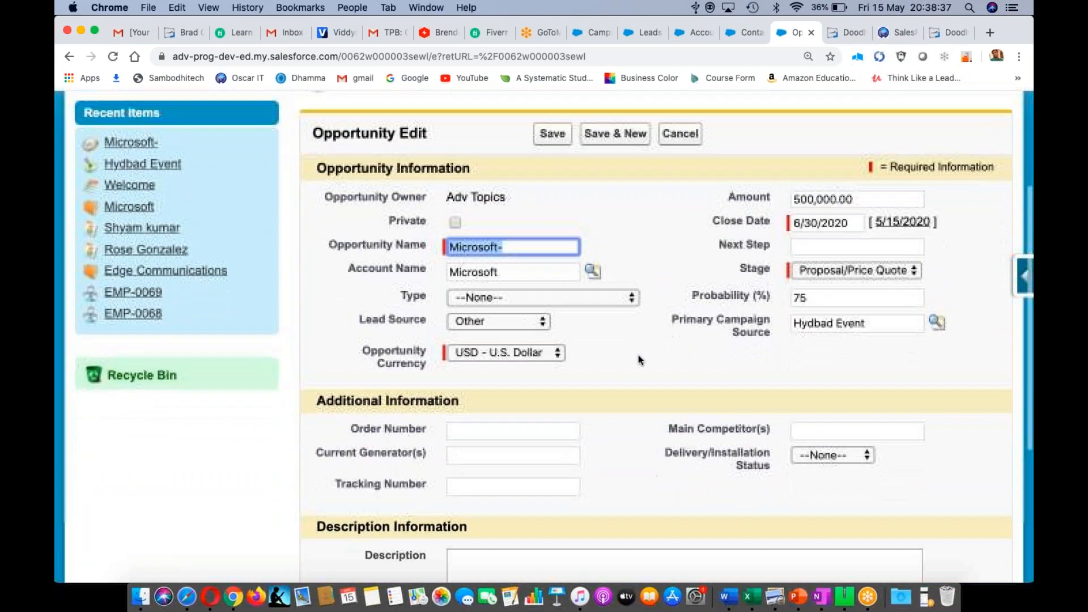
click(863, 255)
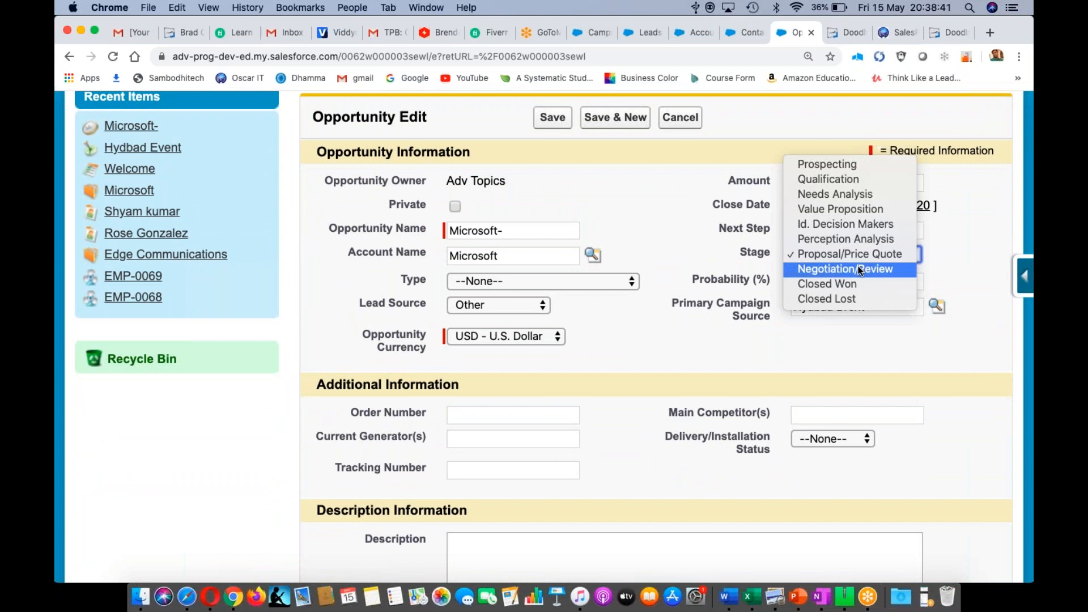
click(861, 270)
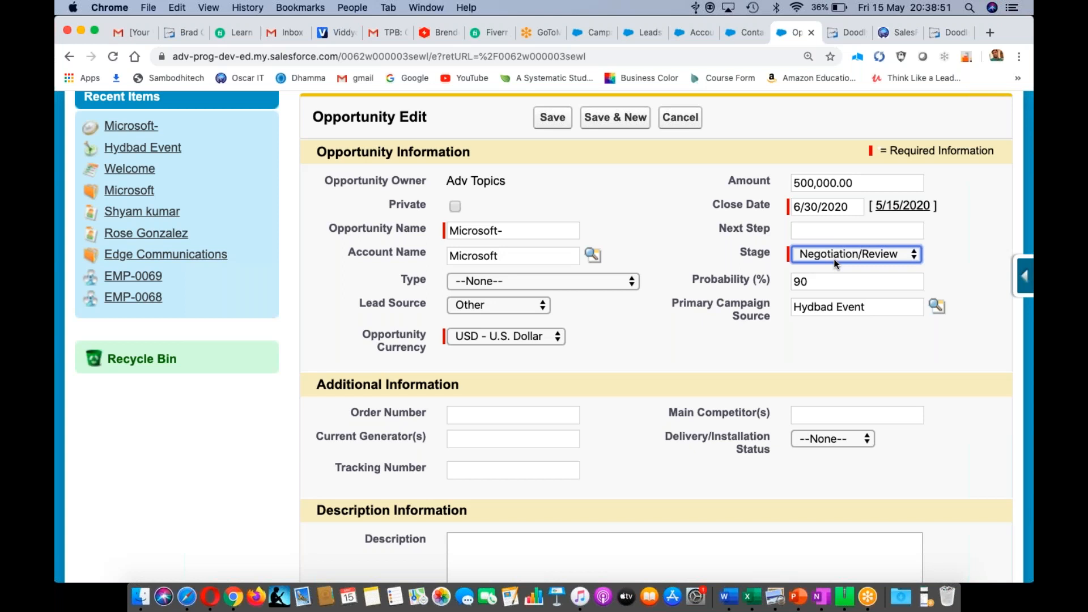
click(557, 120)
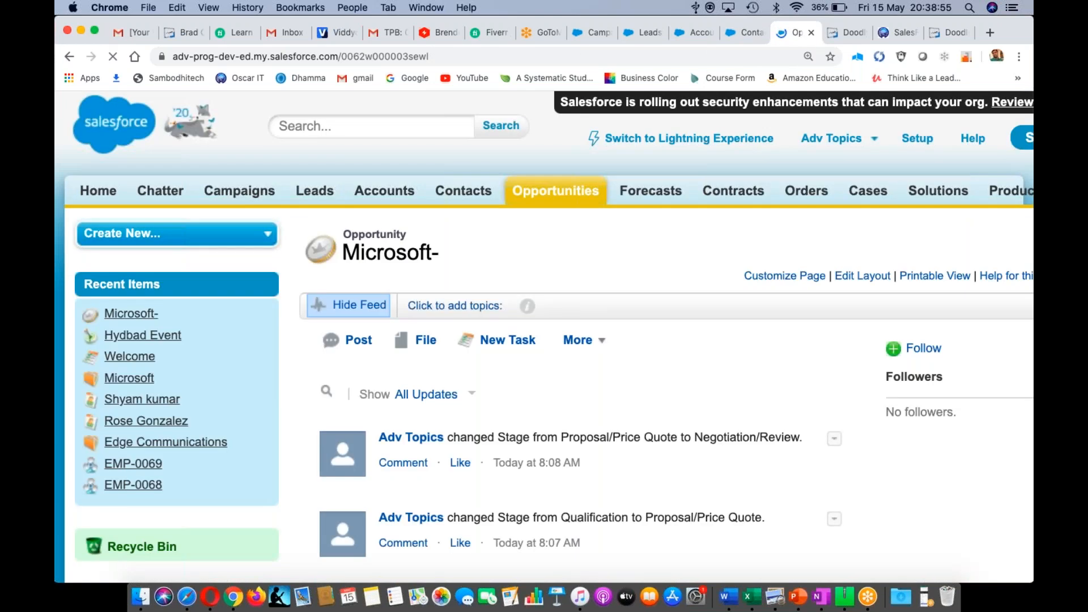
scroll(632, 393, down, 8)
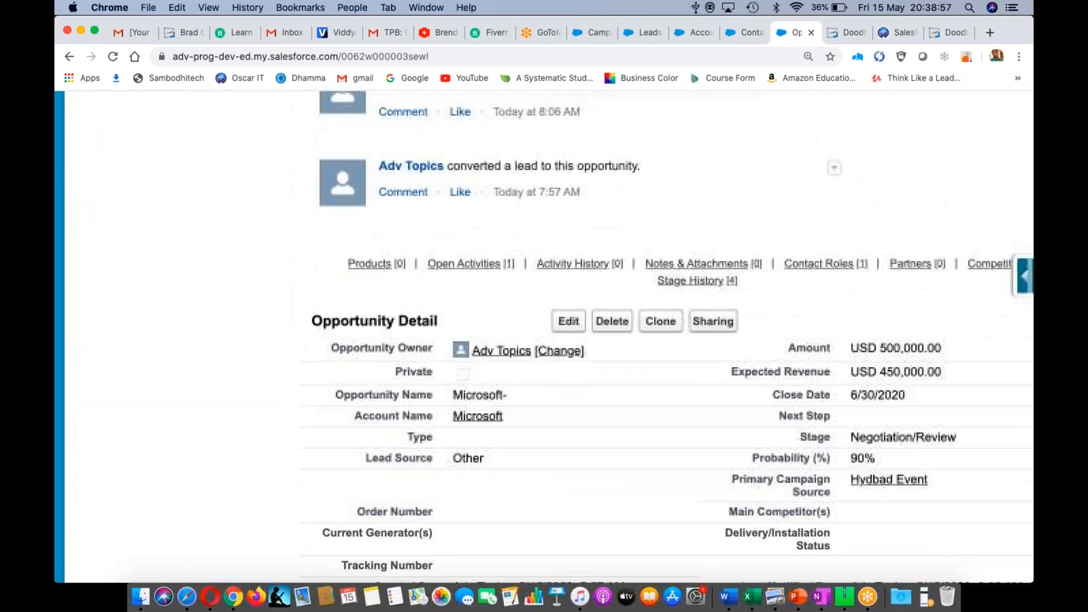
scroll(777, 345, down, 3)
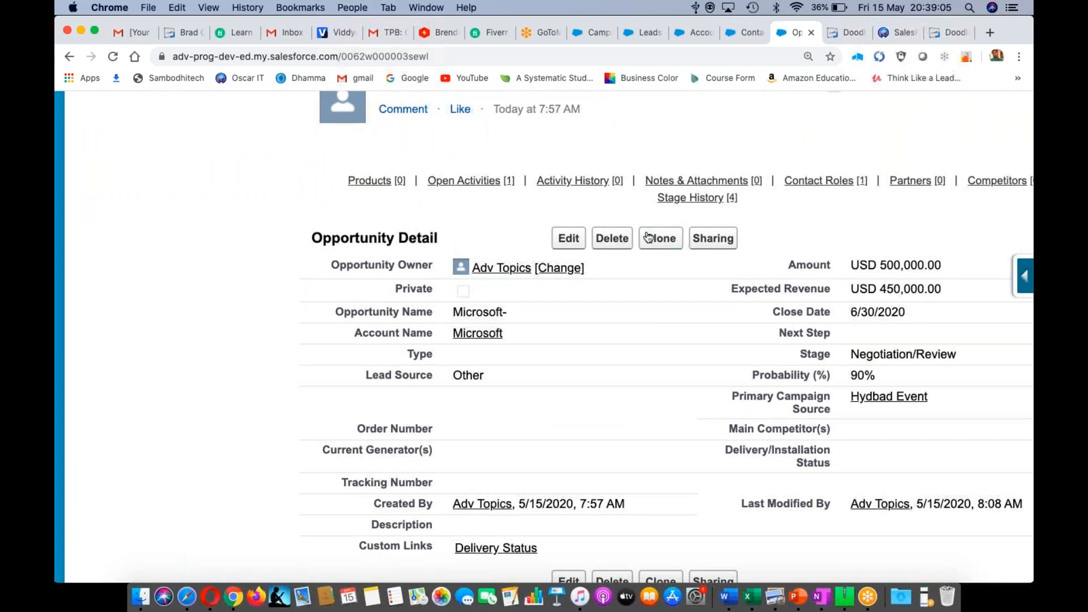
- Refresh the Hydbad Event campaign totals, then open the Microsoft- opportunity for editing
click(589, 33)
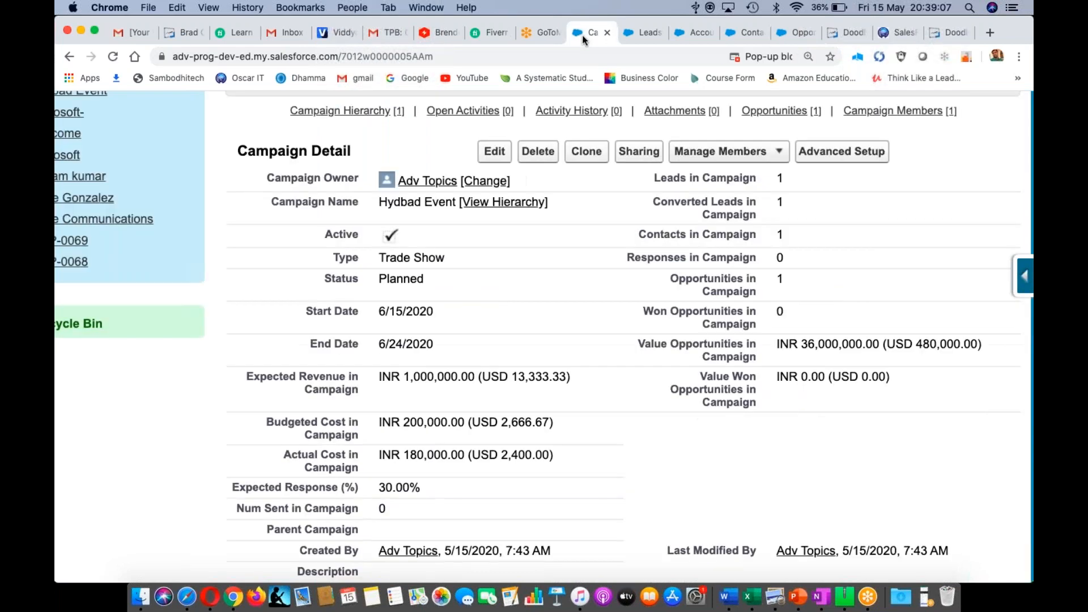
key(super+r)
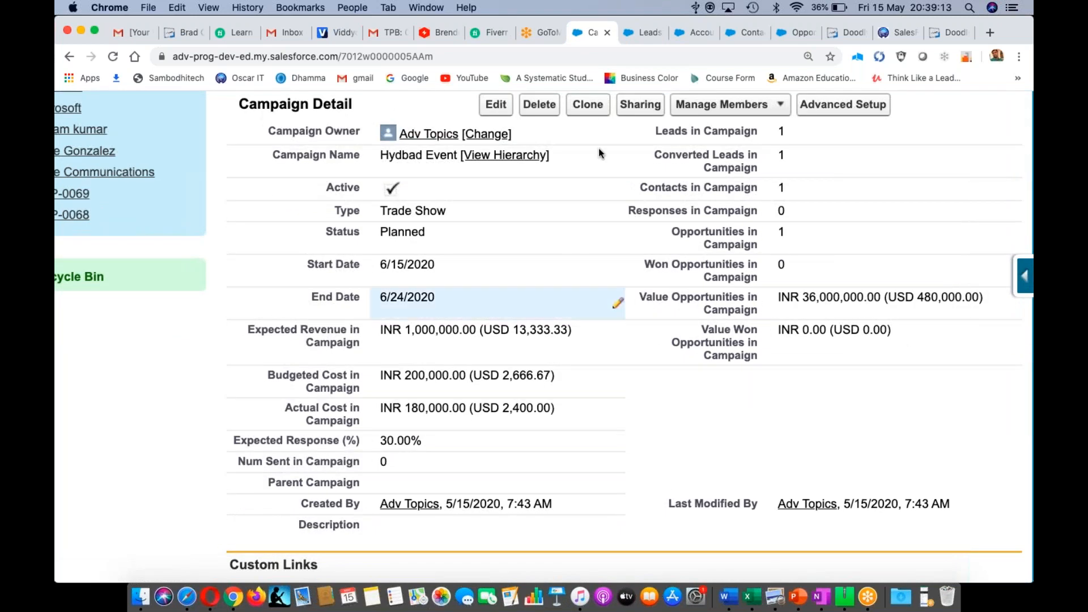
click(791, 36)
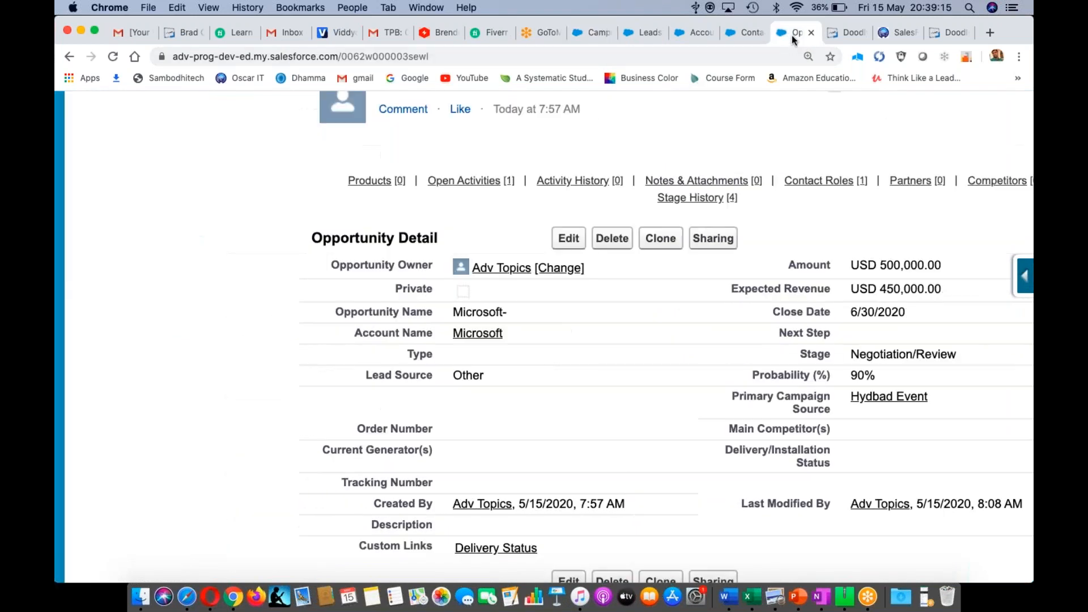
click(565, 236)
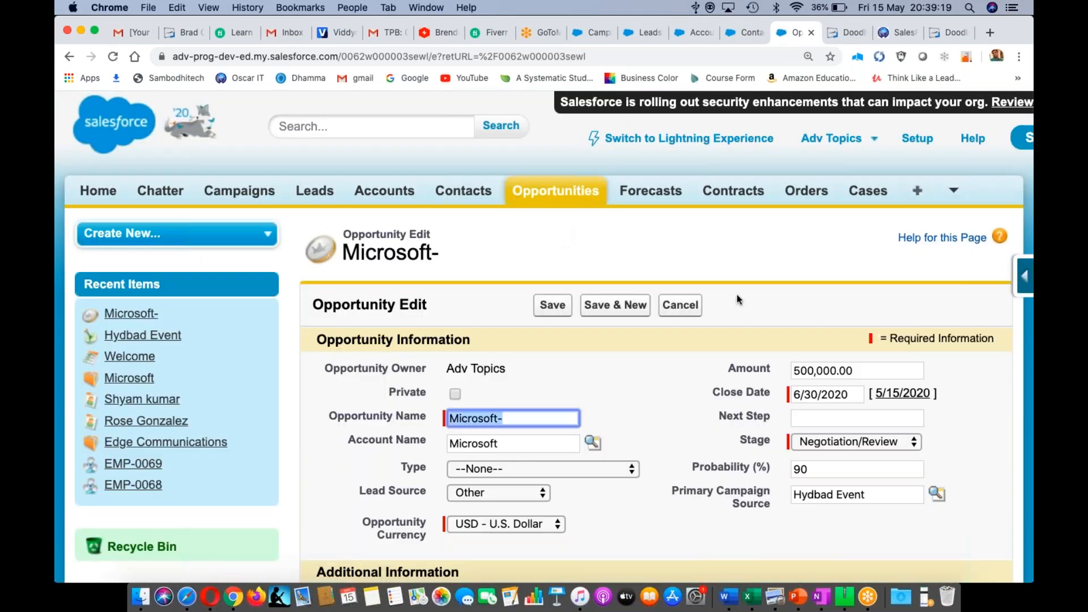
scroll(770, 302, down, 3)
scroll(770, 298, down, 2)
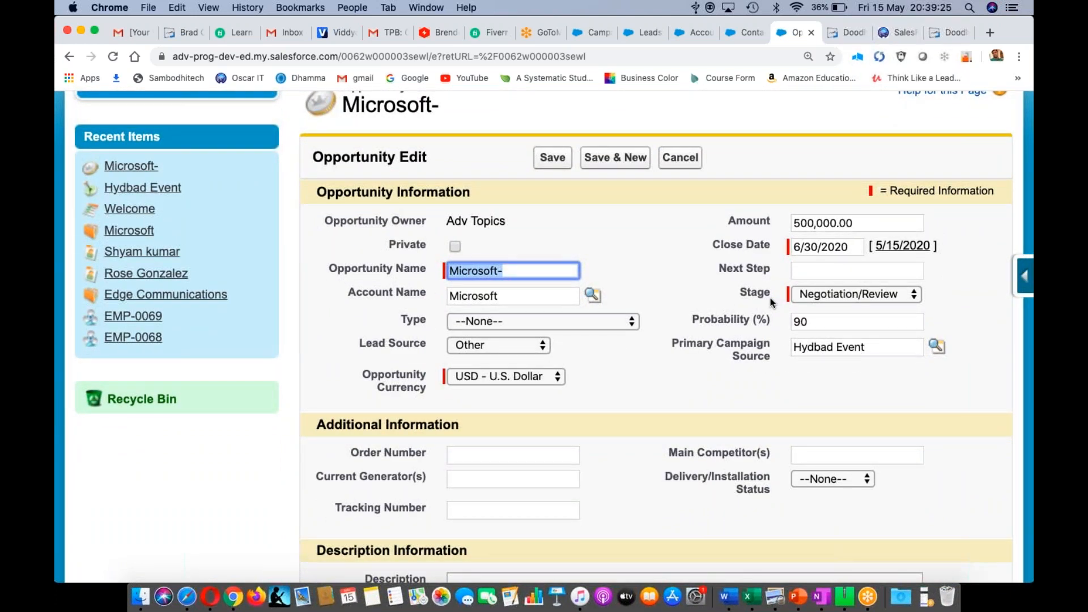
- Dismiss the reminder popup, set Stage to Closed Lost, and save the opportunity
click(914, 295)
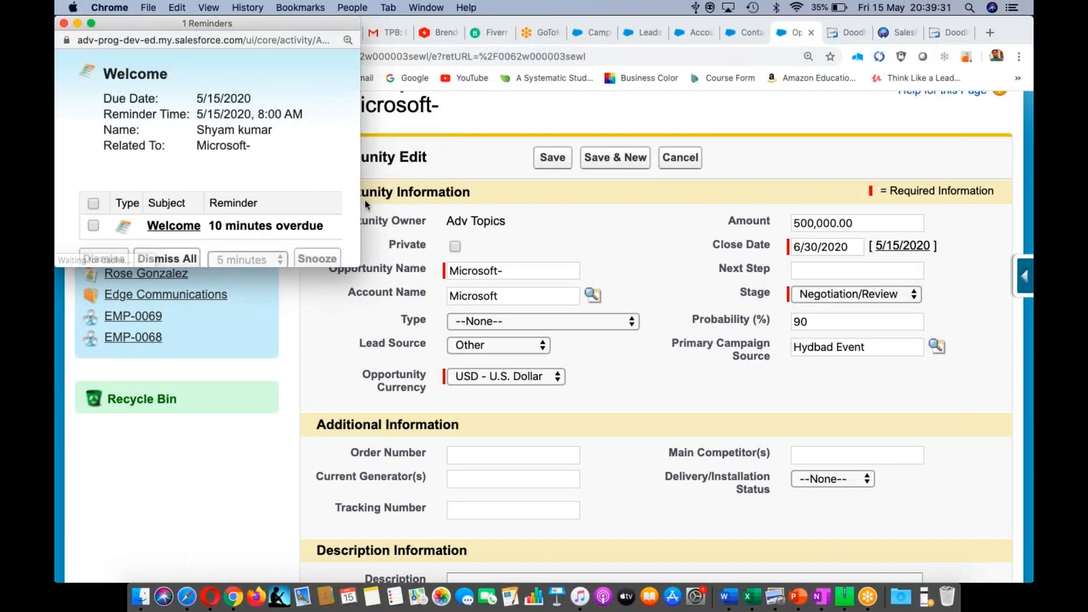
click(64, 24)
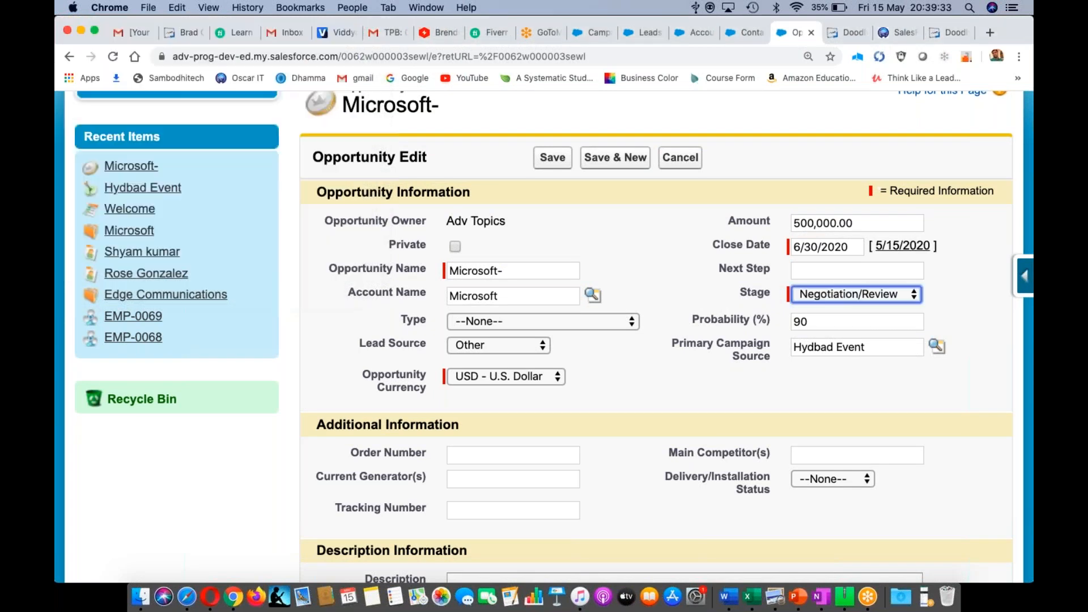
click(900, 294)
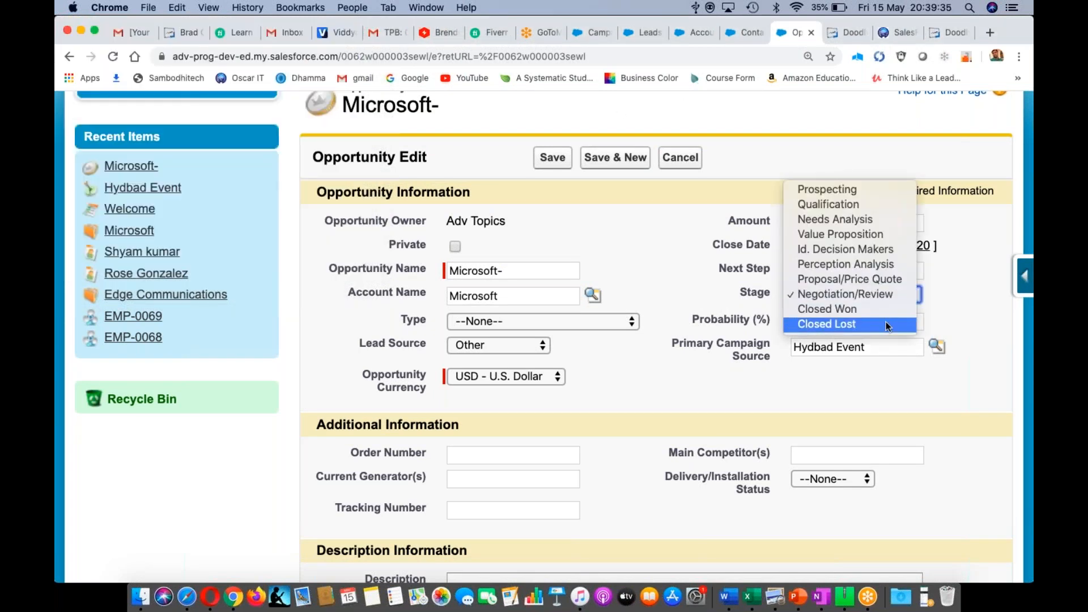
click(887, 325)
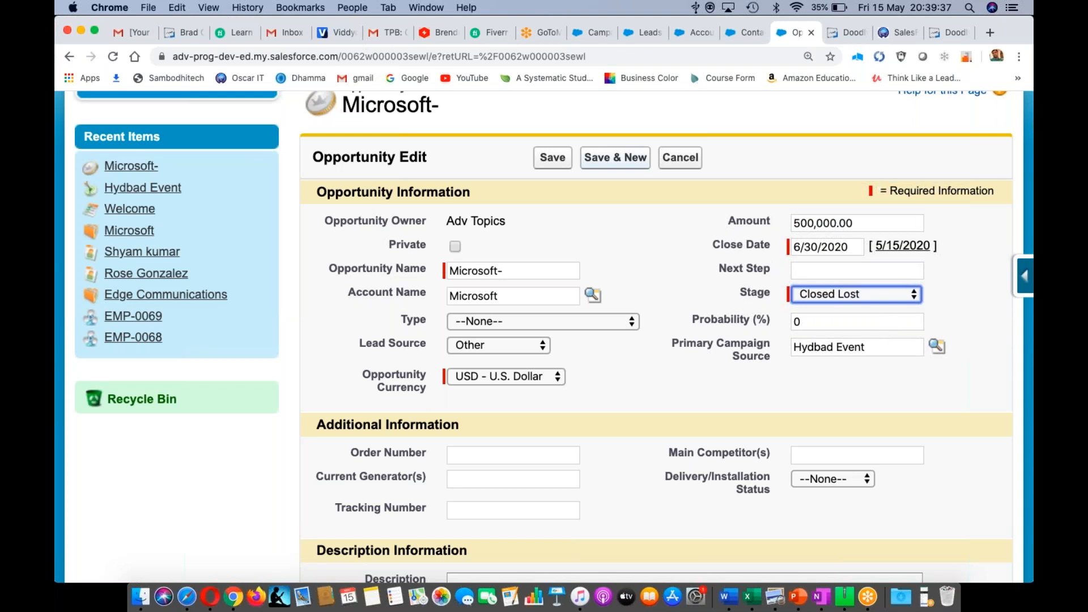
click(552, 158)
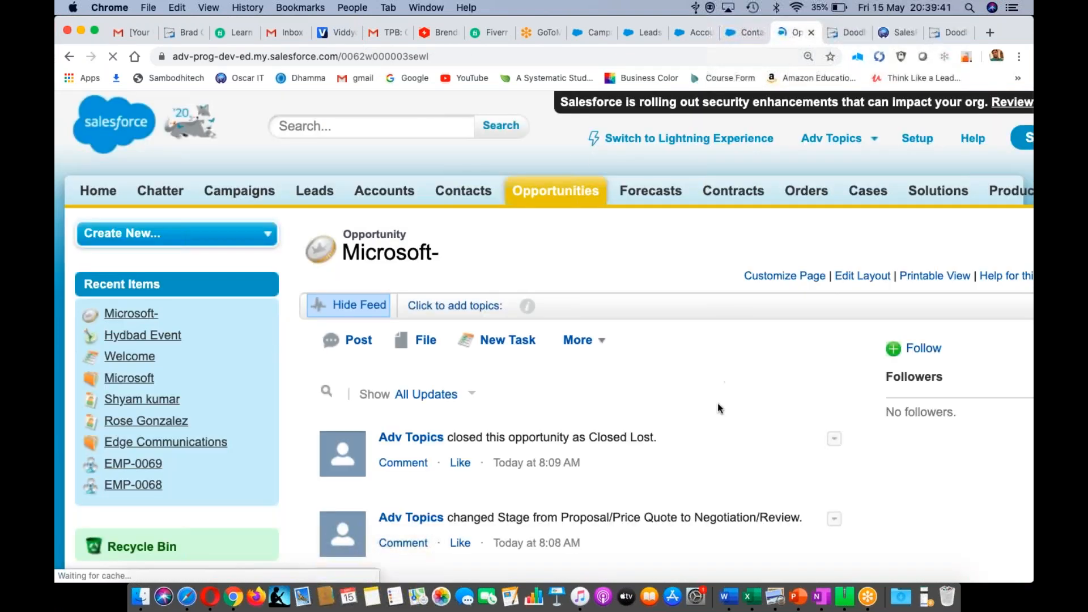
scroll(717, 403, down, 9)
scroll(718, 403, down, 4)
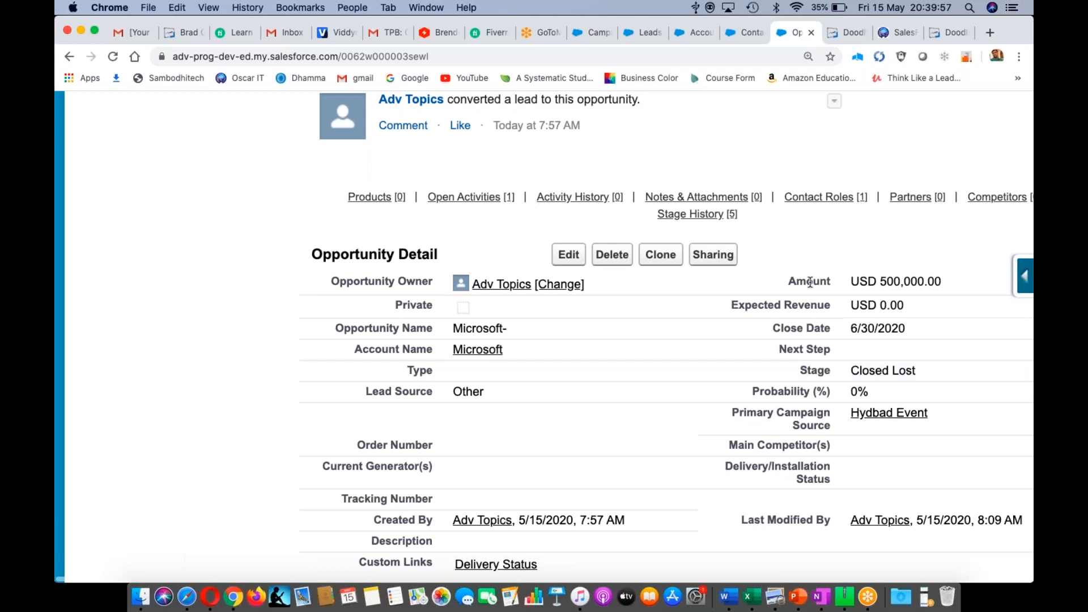
- Reload the Hydbad Event campaign to confirm 0 won opportunities and INR 0.00 won value
click(585, 32)
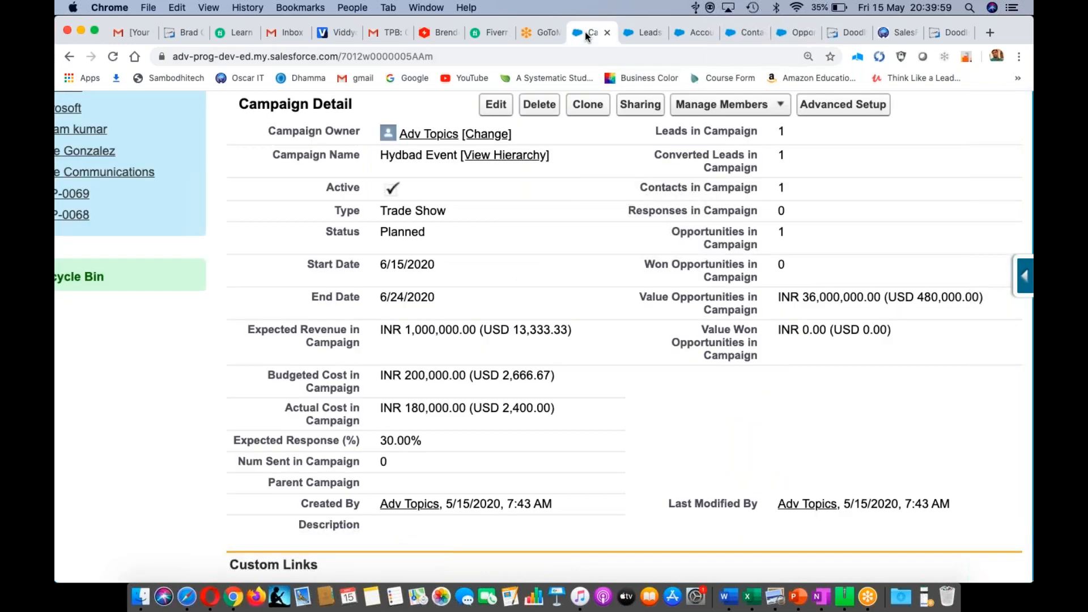
key(super+r)
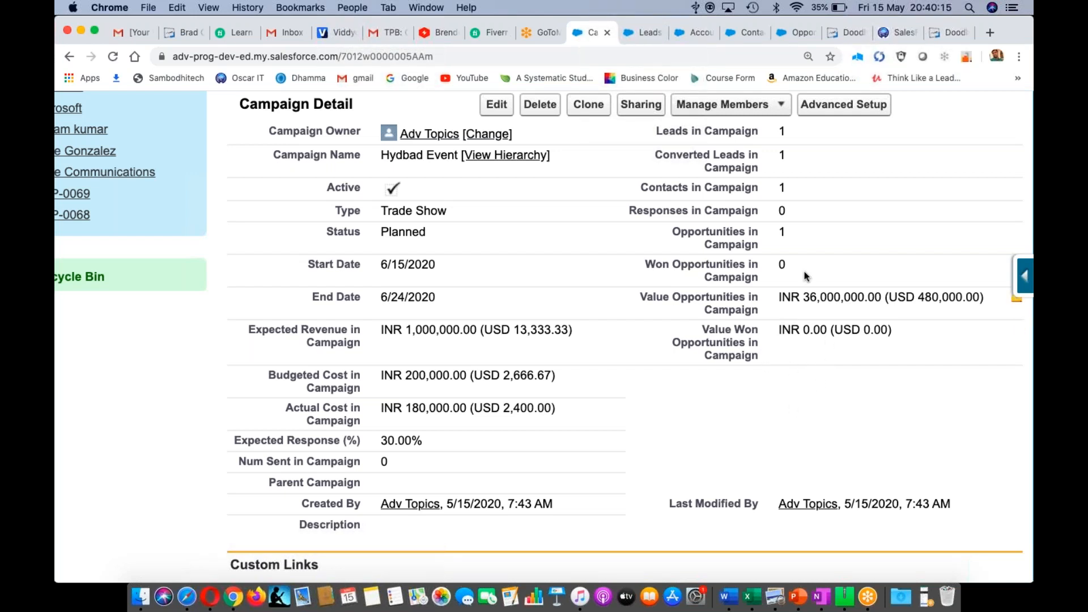
- Save the Microsoft- opportunity as Closed Won, at 100% and USD 500,000.00 expected revenue
click(790, 34)
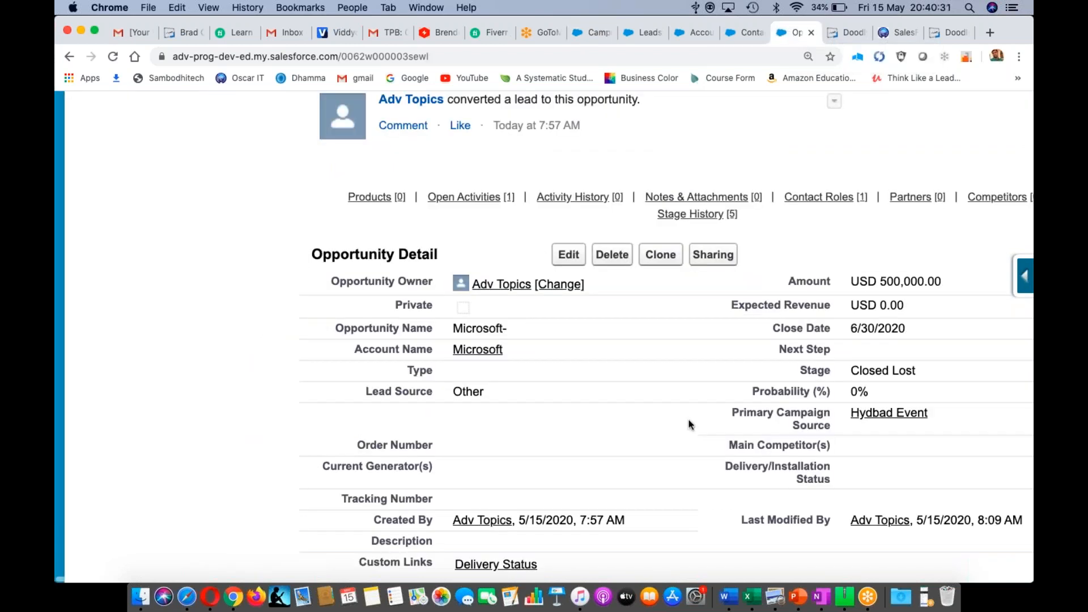
scroll(624, 246, down, 4)
click(567, 158)
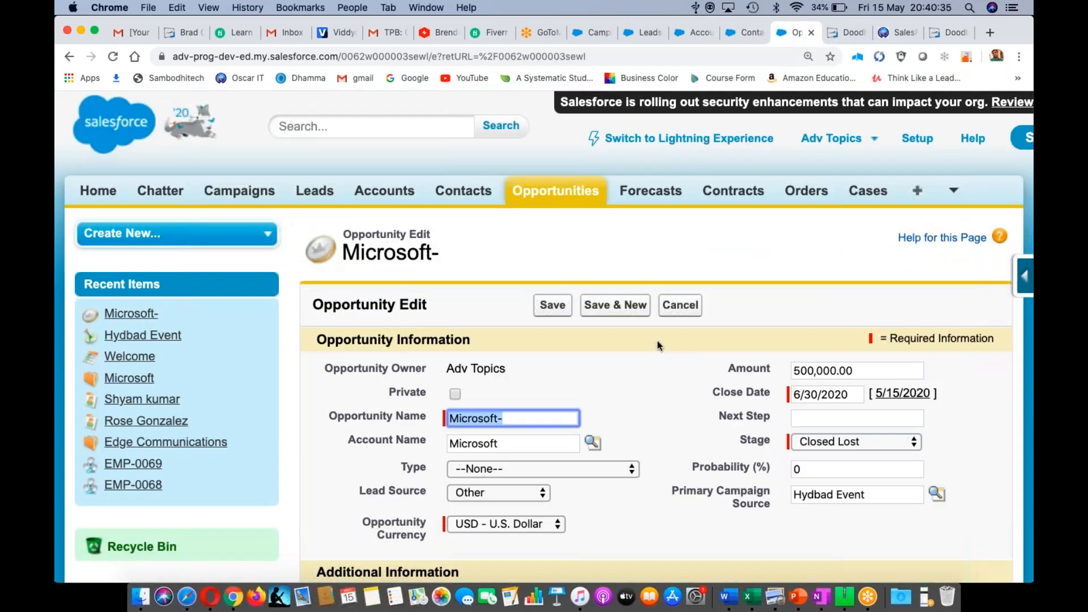
scroll(657, 345, down, 3)
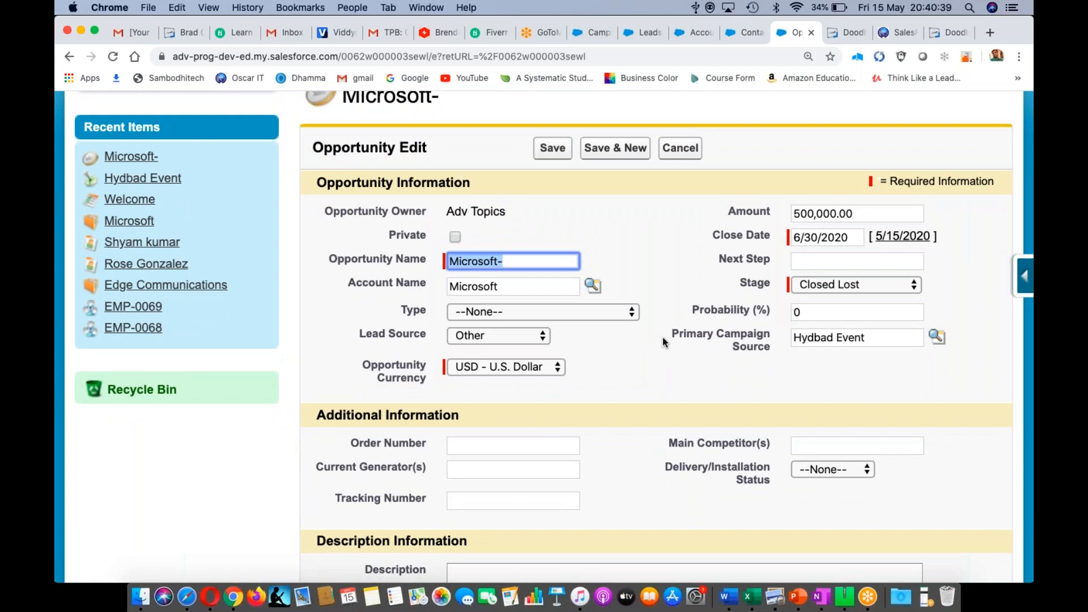
click(843, 282)
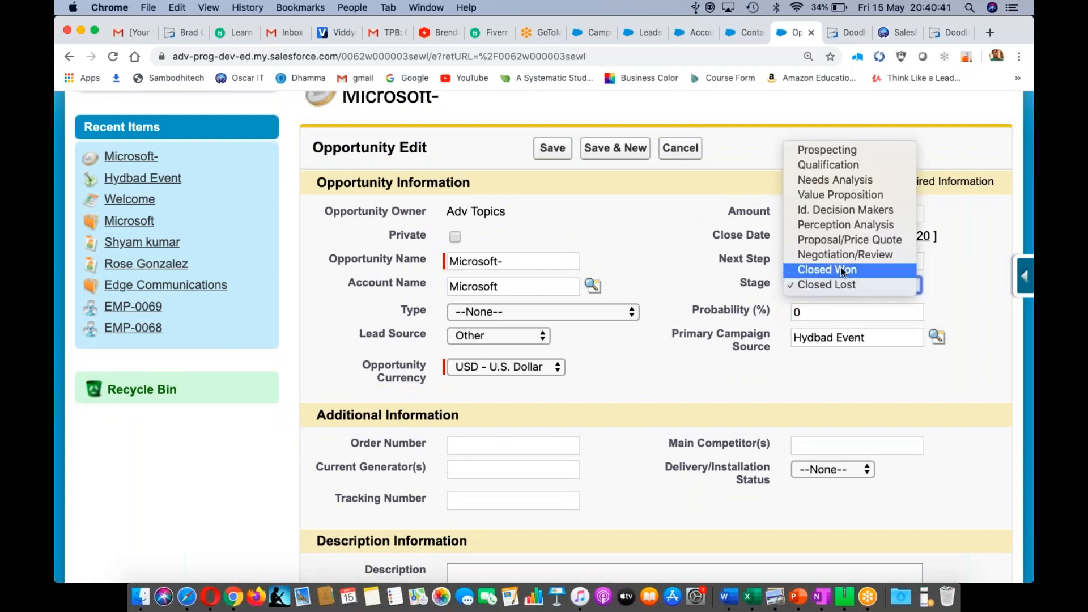
click(843, 270)
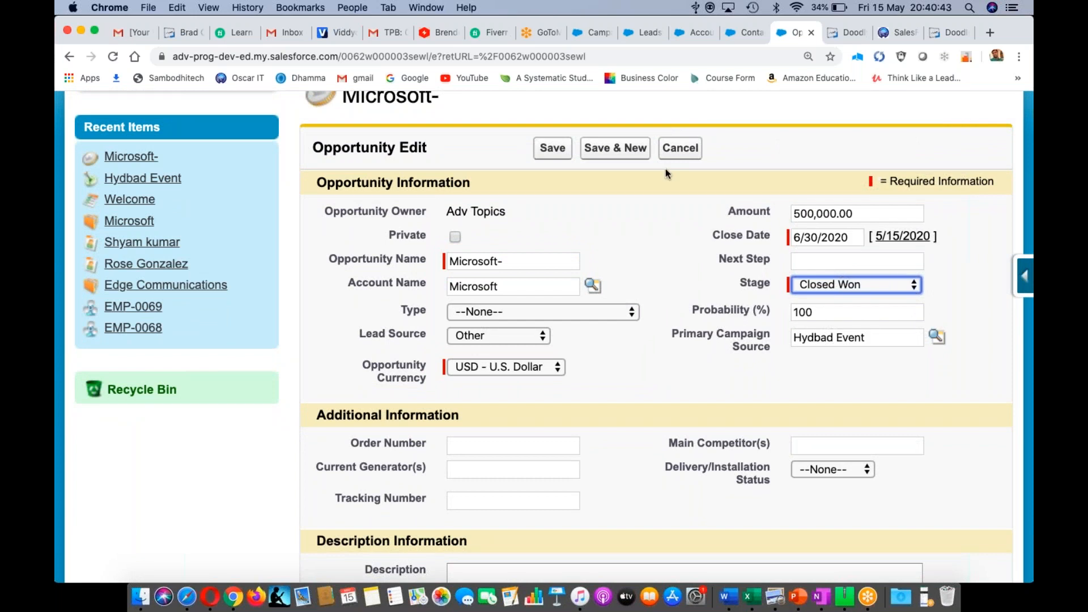
click(562, 151)
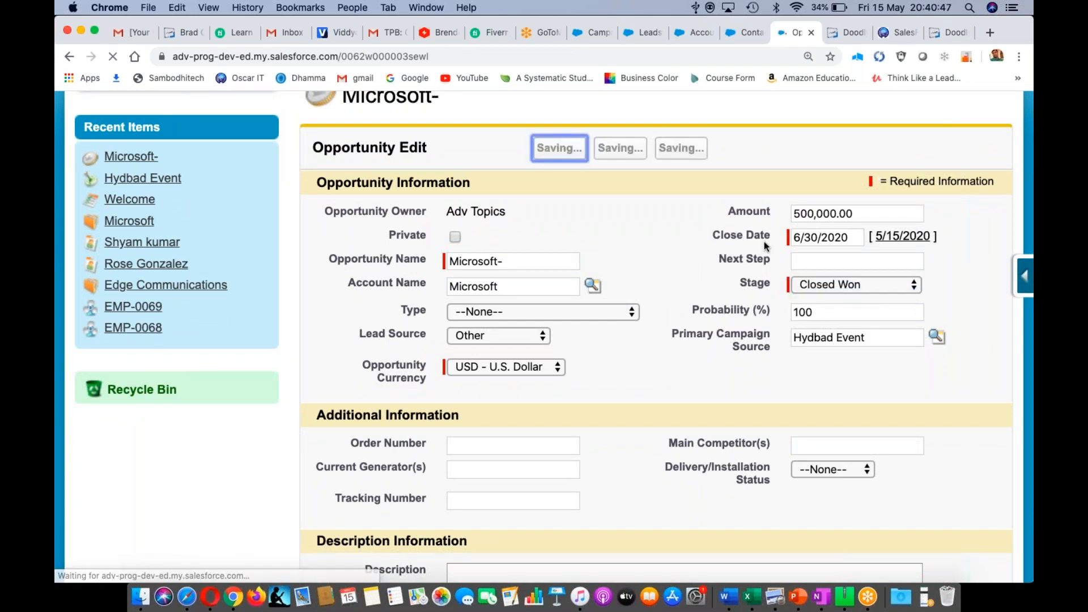
scroll(779, 373, down, 5)
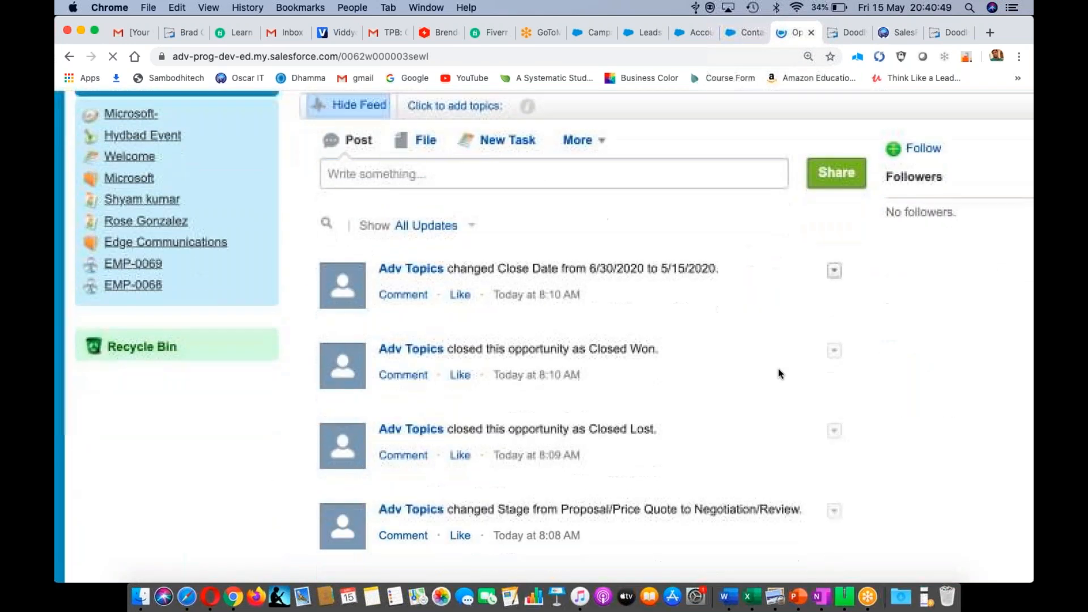
scroll(779, 371, down, 10)
scroll(778, 368, down, 3)
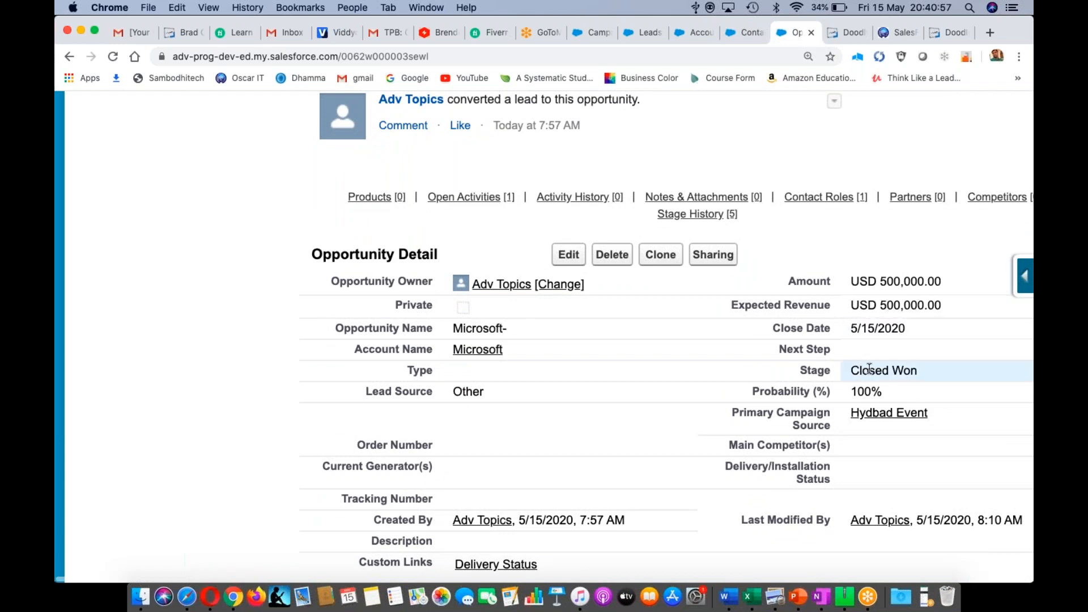
- Reload the Hydbad Event campaign and highlight its INR 36,000,000.00 Value Won Opportunities
click(591, 32)
key(super+r)
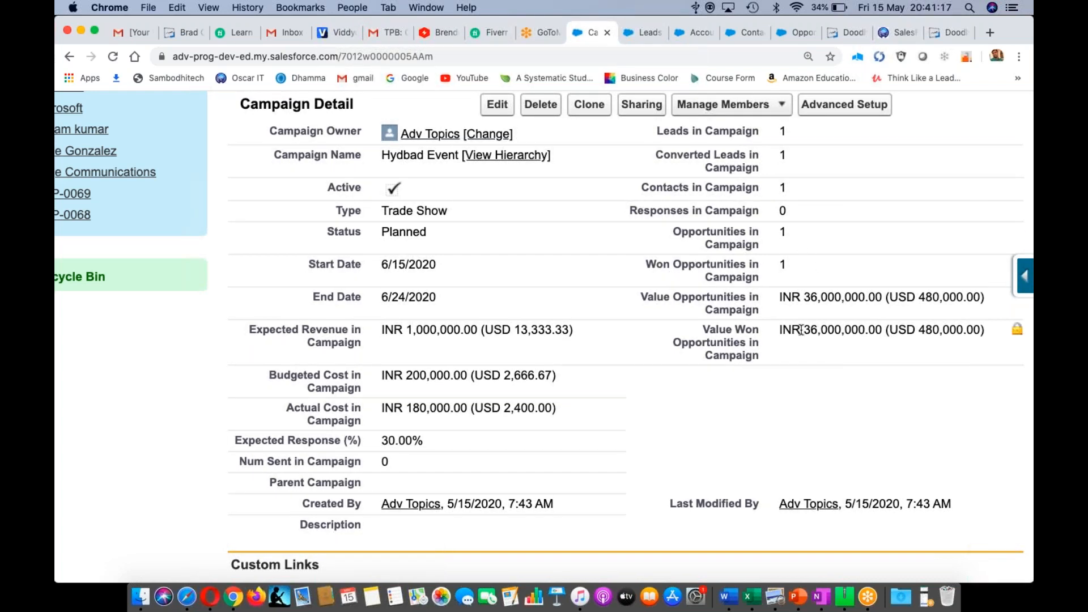
drag(805, 330, 903, 362)
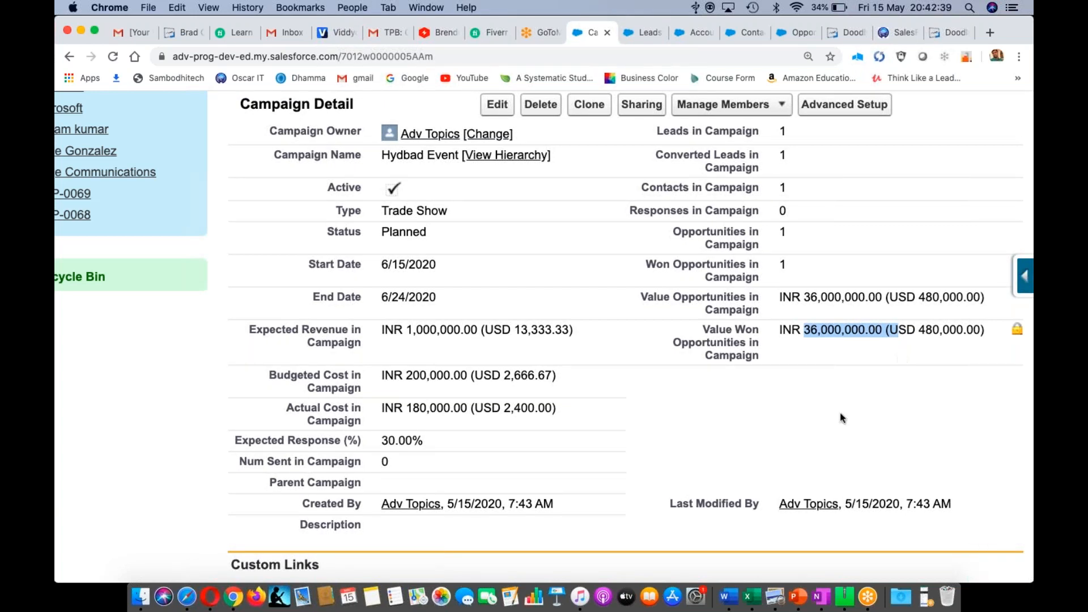
scroll(706, 379, up, 3)
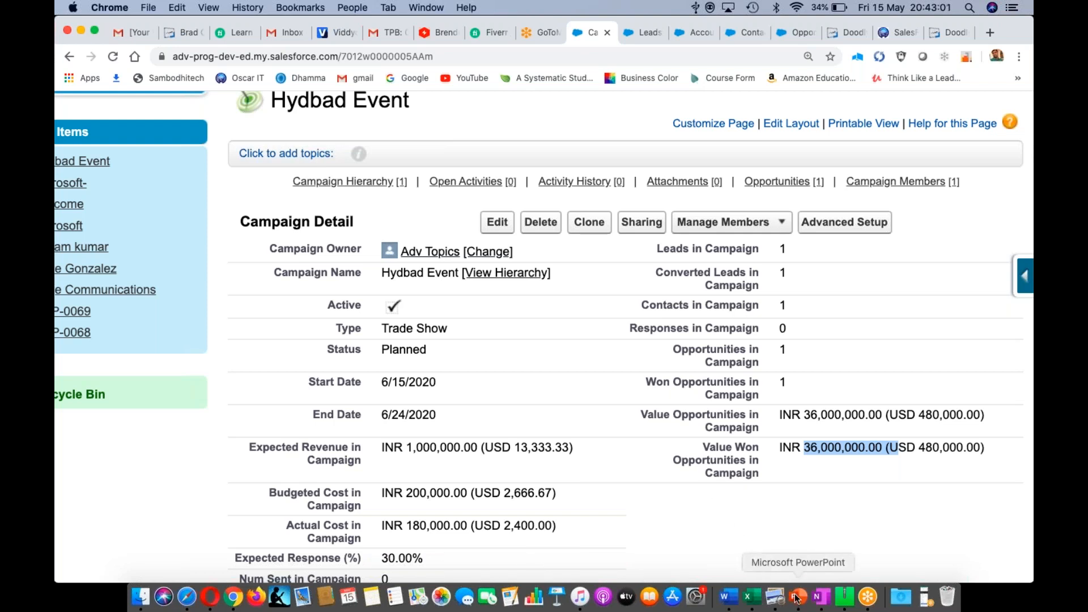
- Step away to the meeting app, then return to the browser's campaign page
click(868, 597)
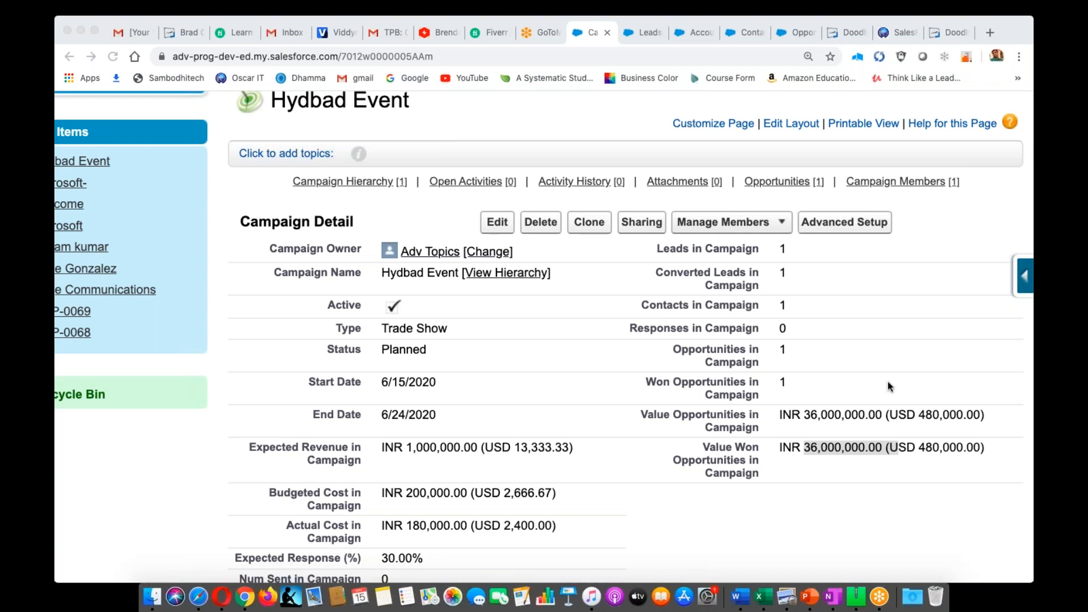
click(775, 523)
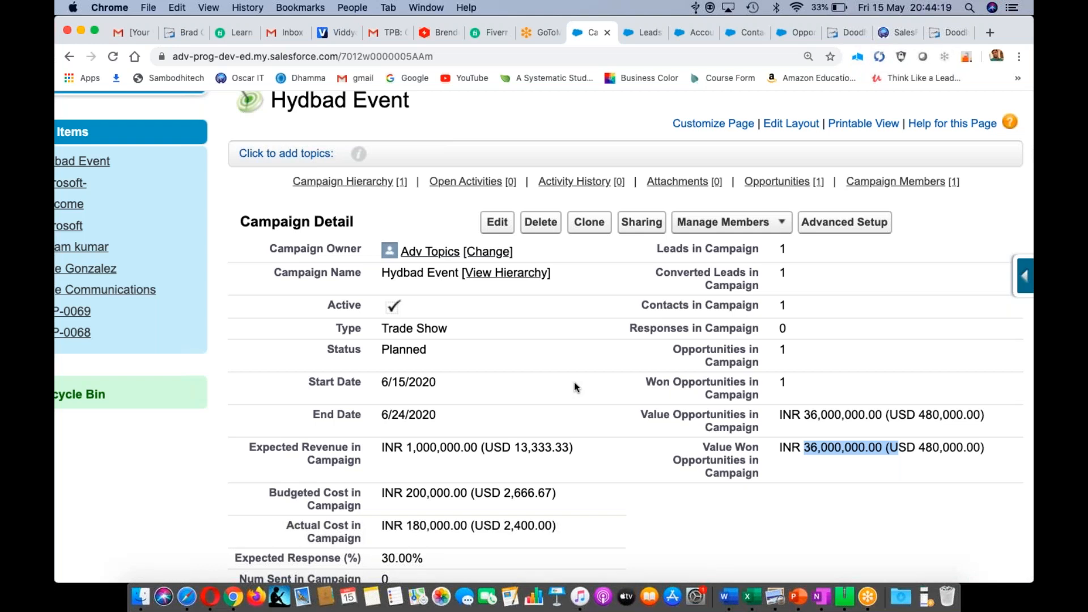
scroll(574, 382, down, 3)
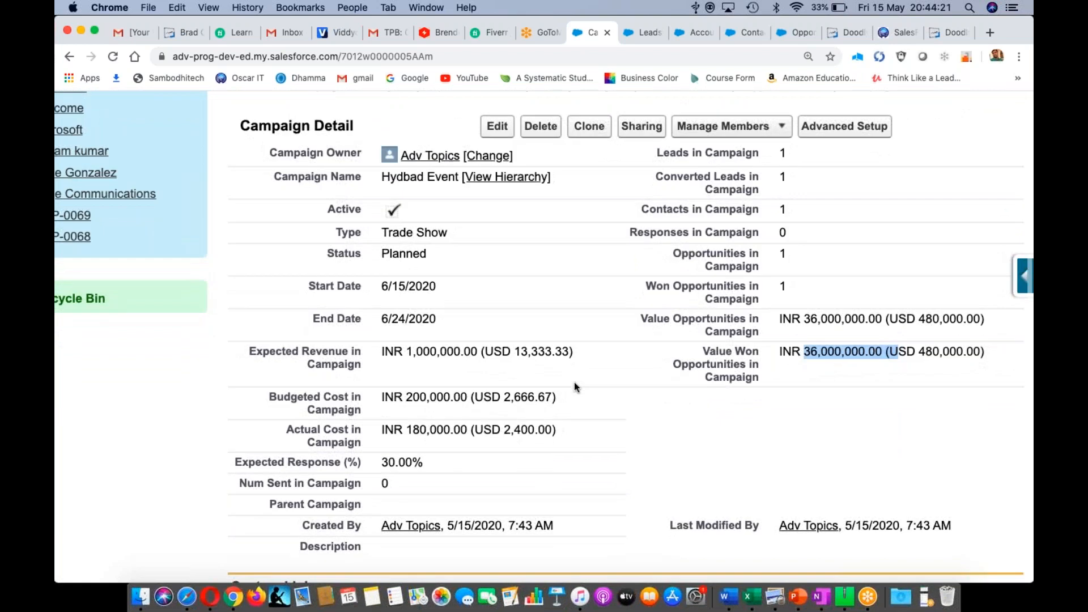
scroll(573, 382, down, 2)
scroll(573, 382, up, 9)
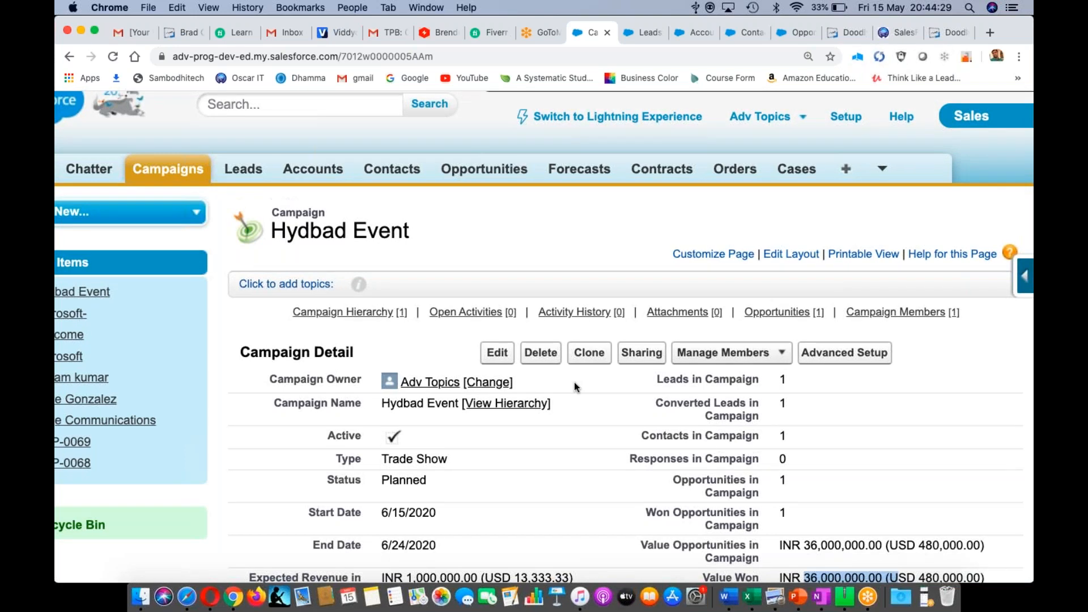
- Switch to Lightning Experience and close the New Admin Settings for Record Pages announcement
scroll(574, 382, down, 5)
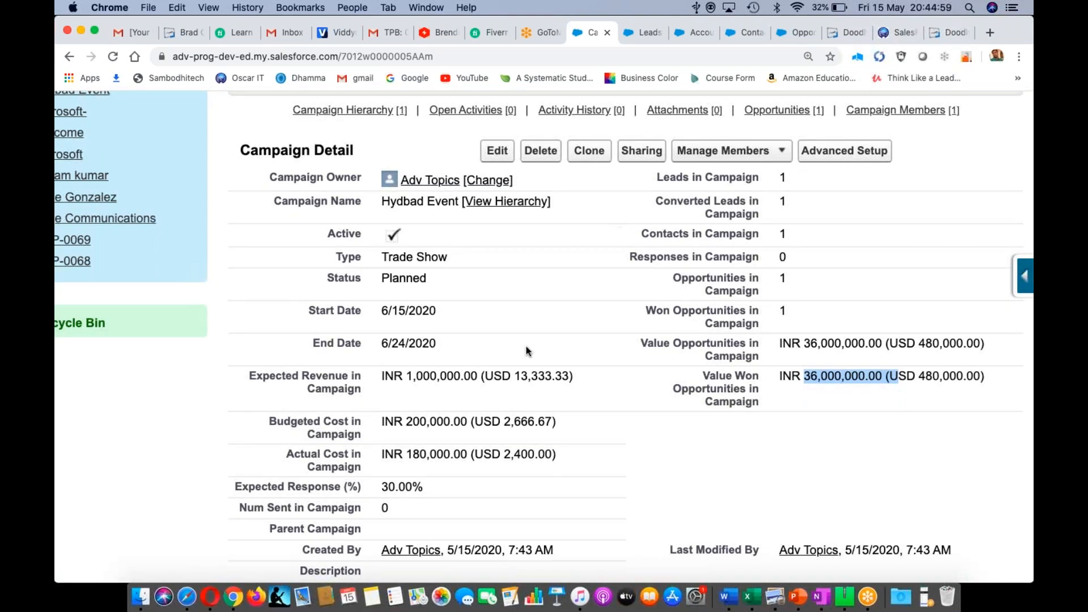
scroll(526, 346, up, 5)
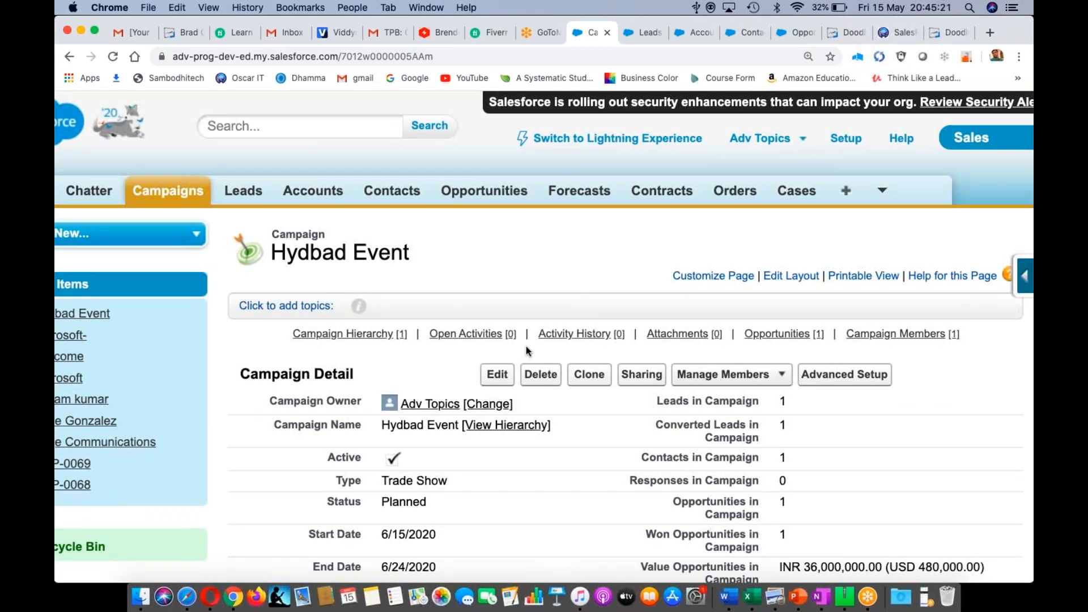
click(585, 136)
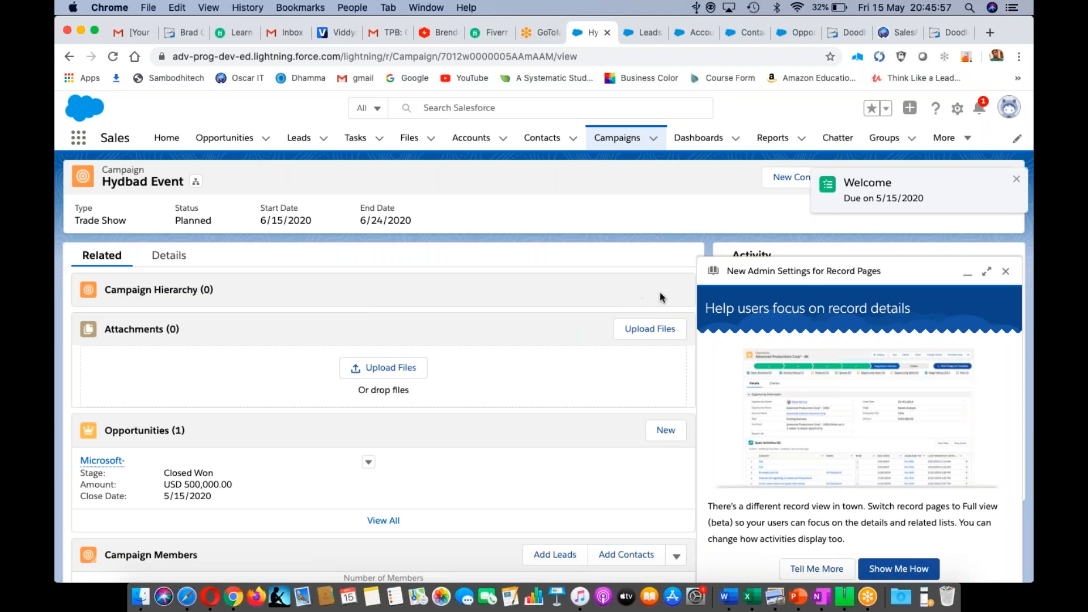
click(1006, 271)
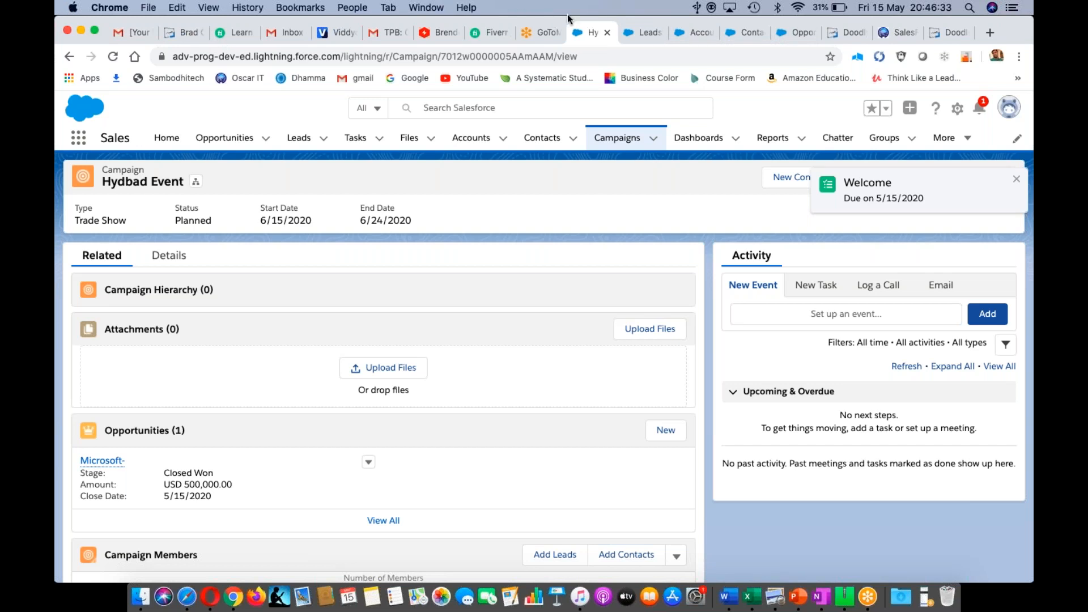
- Open Setup from the Classic Accounts page
click(697, 37)
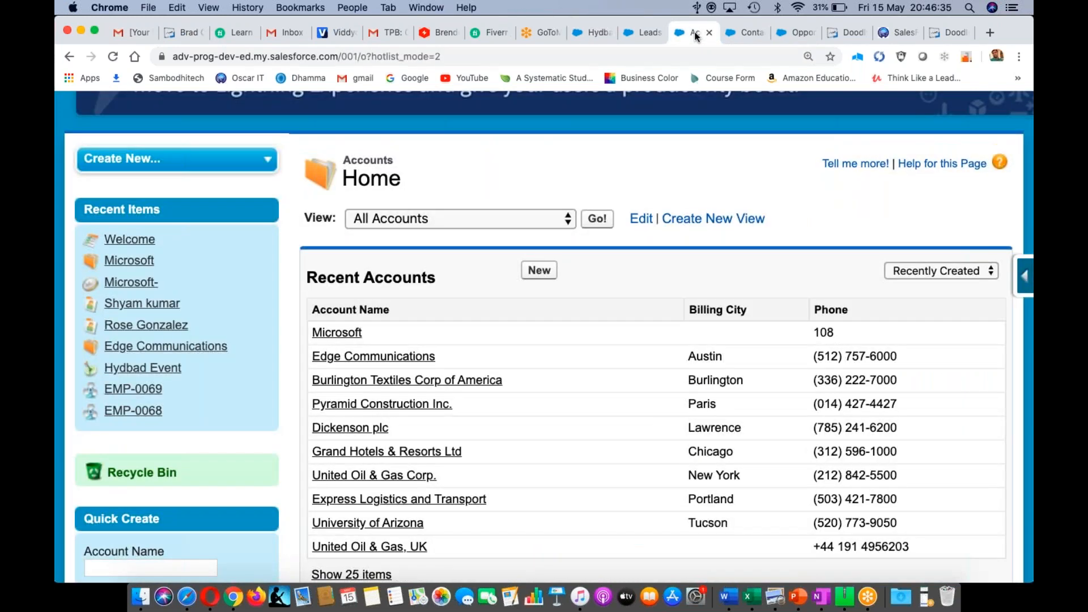
scroll(844, 184, up, 5)
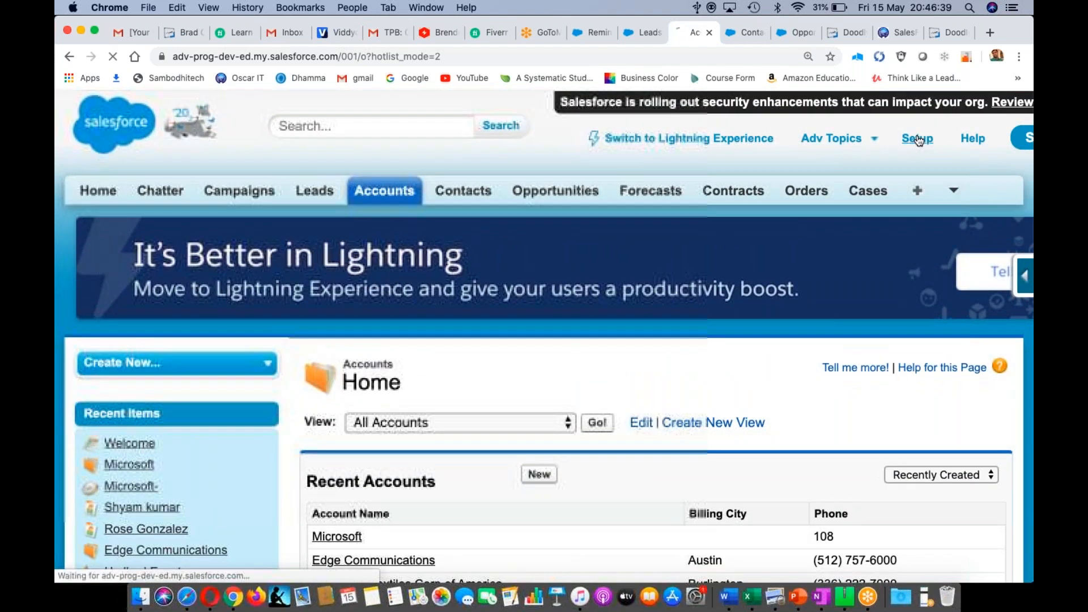
click(918, 140)
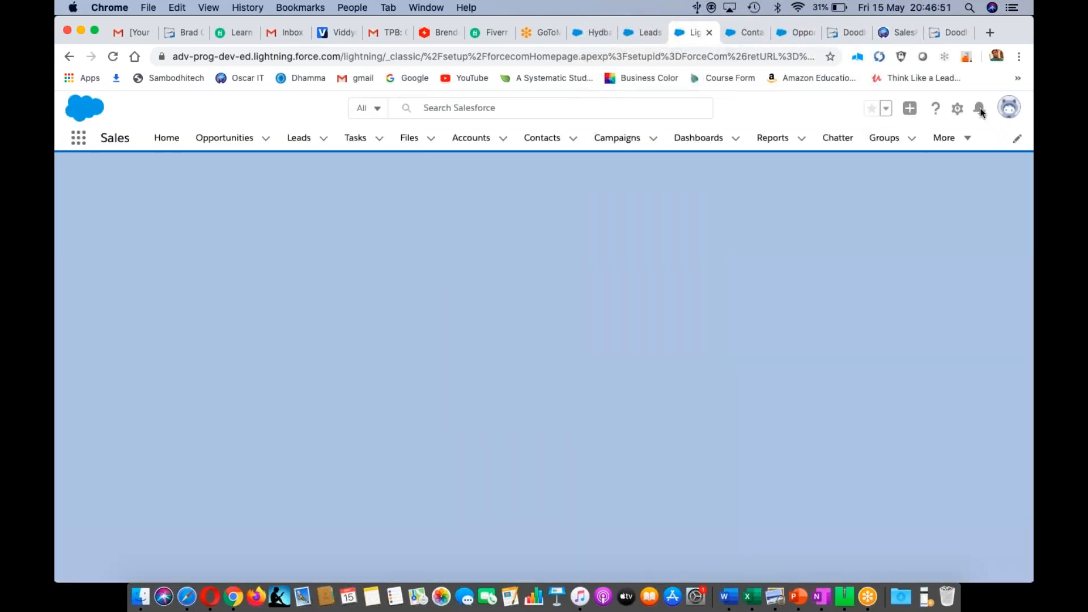
- Pick Switch to Salesforce Classic from the profile menu, then bring the Opera window forward
click(1010, 113)
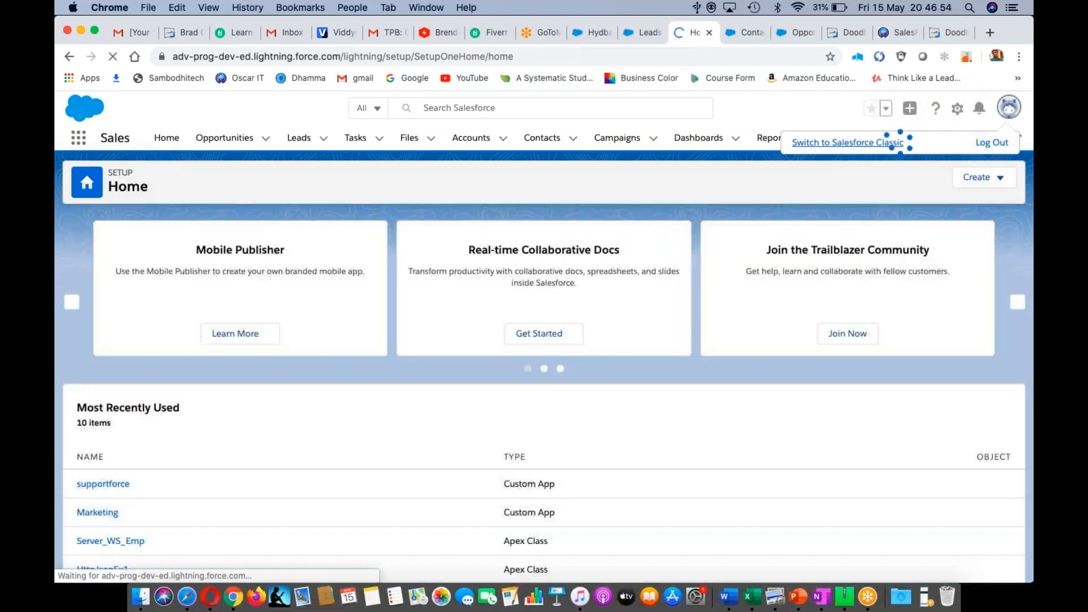
click(856, 143)
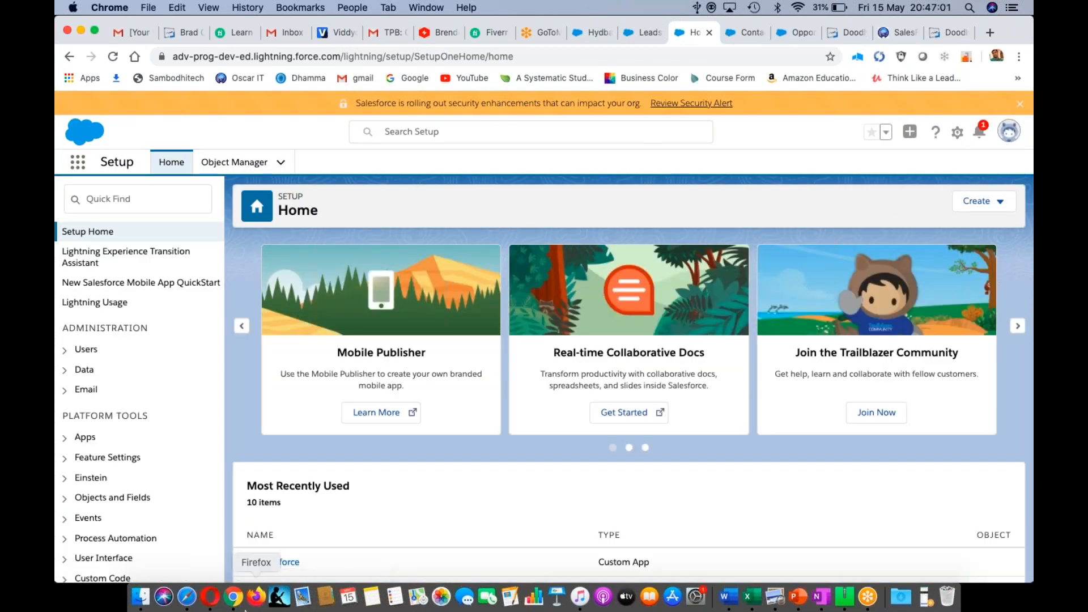
click(210, 598)
- Log in to the second Salesforce org via login.salesforce.com in Opera, re-entering the account password
click(762, 83)
text(login.salesforce.com)
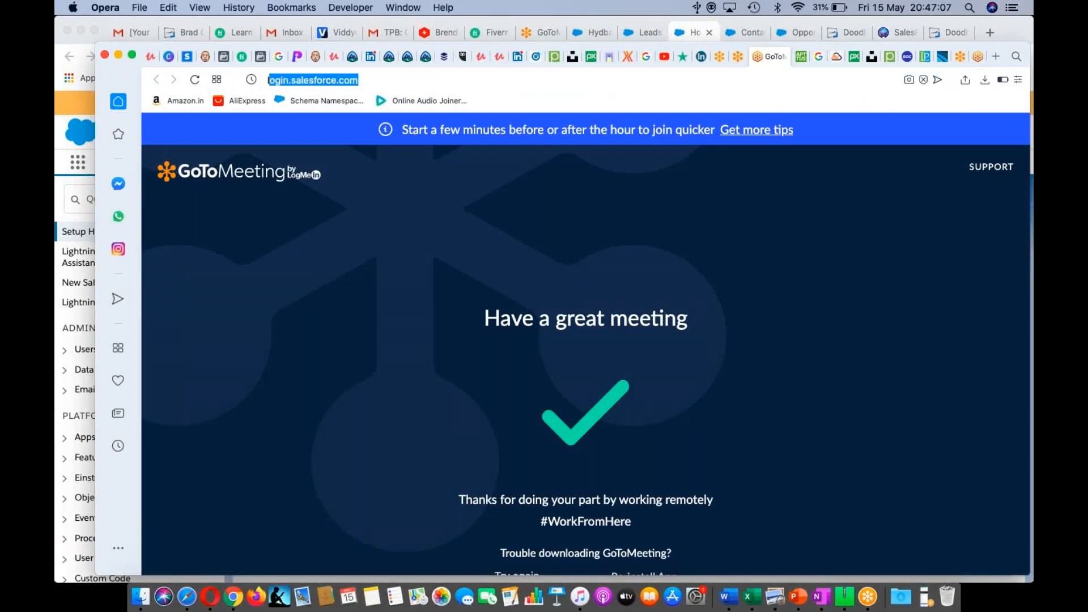
key(Return)
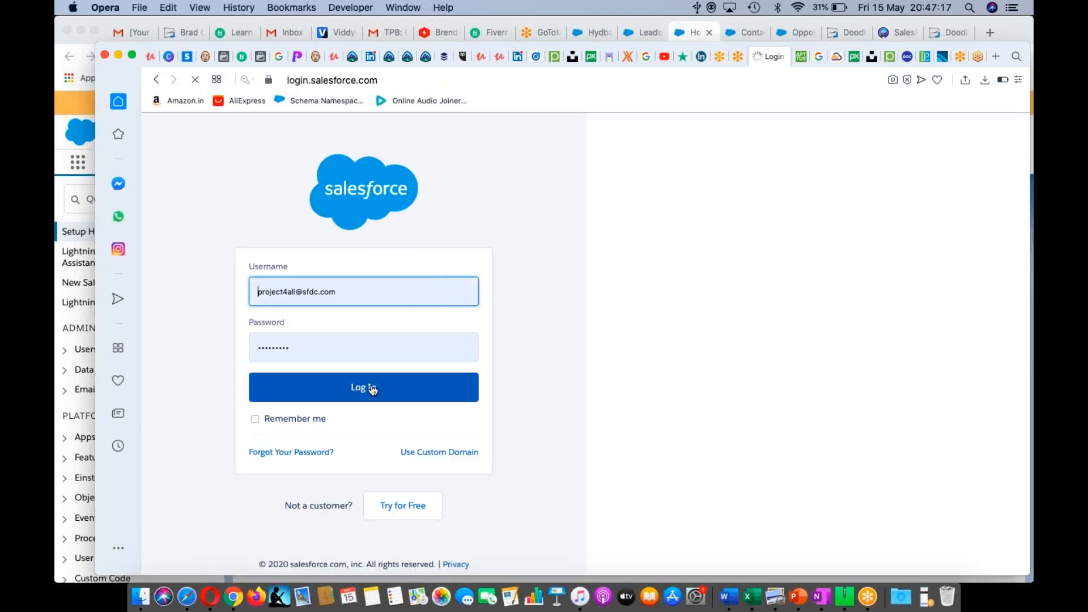
click(371, 389)
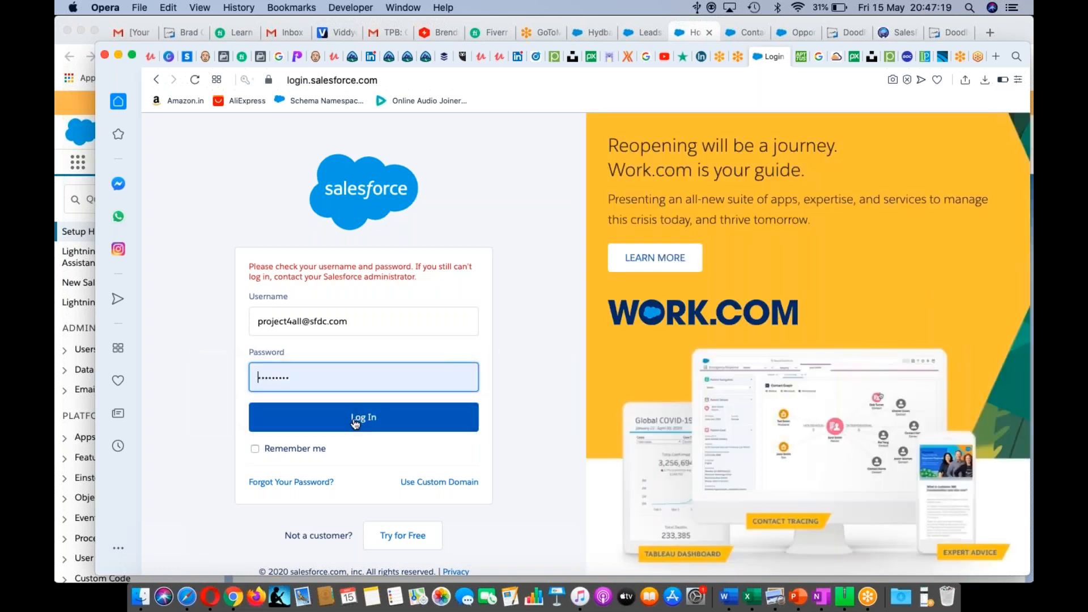
click(355, 419)
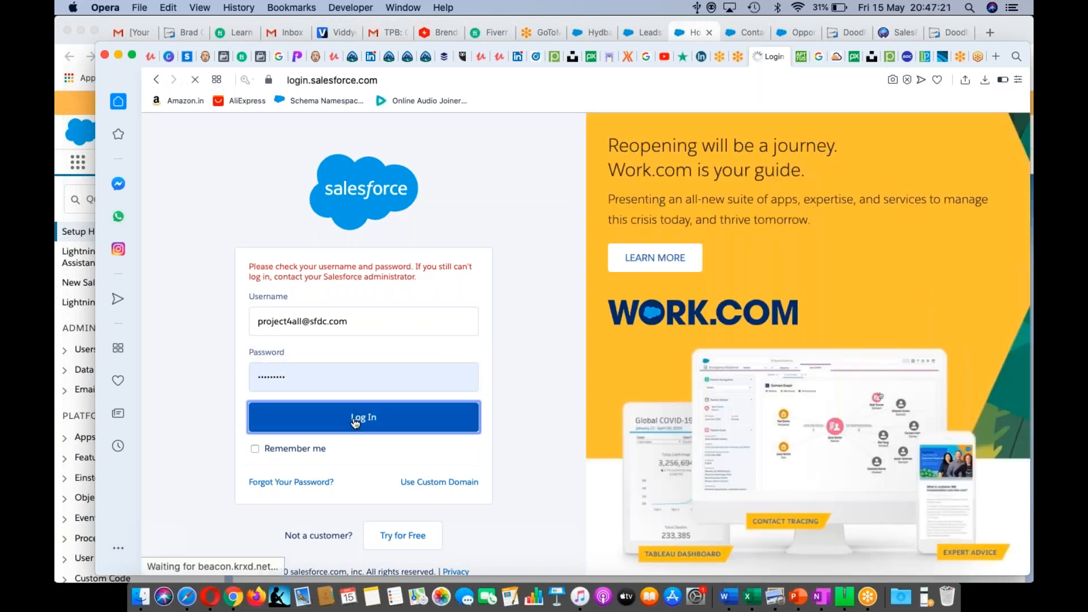
key(BackSpace)
key(BackSpace)
key(BackSpace)
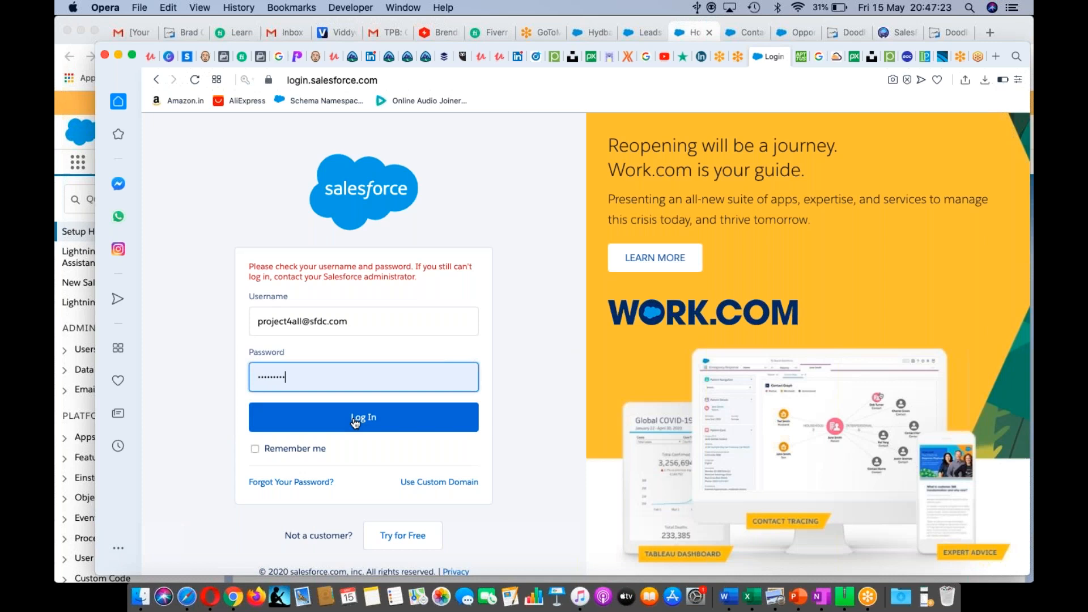
click(355, 420)
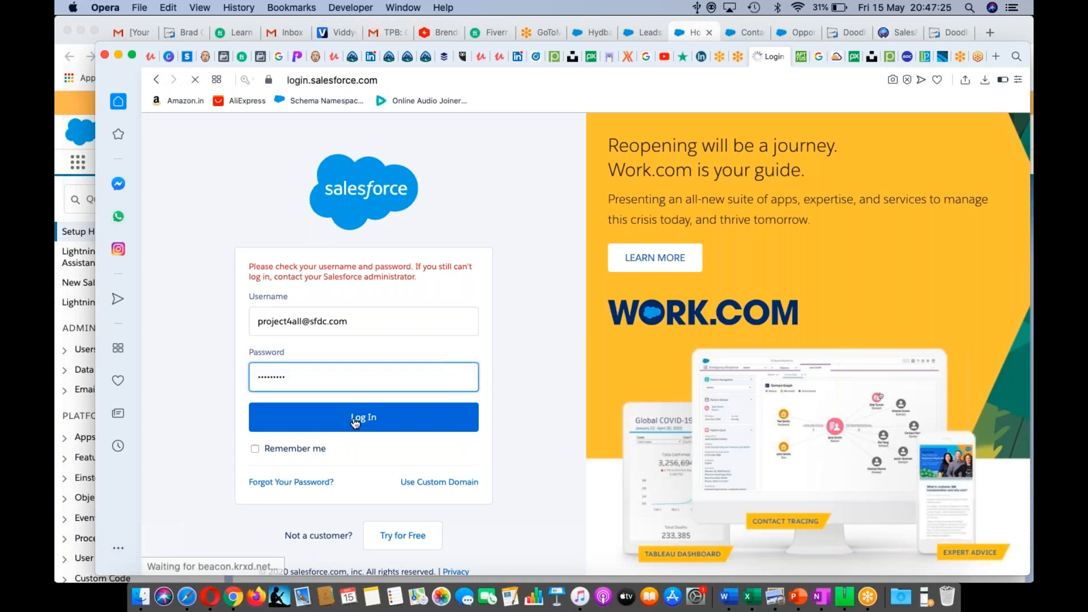
key(BackSpace)
key(BackSpace)
key(BackSpace)
key(BackSpace)
key(BackSpace)
key(BackSpace)
key(BackSpace)
key(BackSpace)
key(BackSpace)
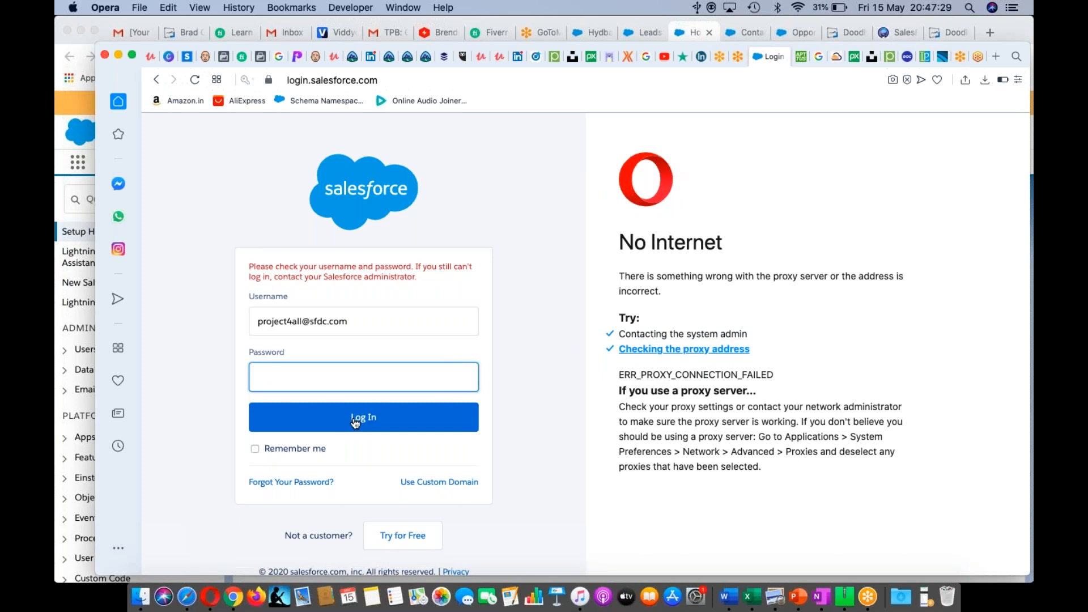
text(•••••••••)
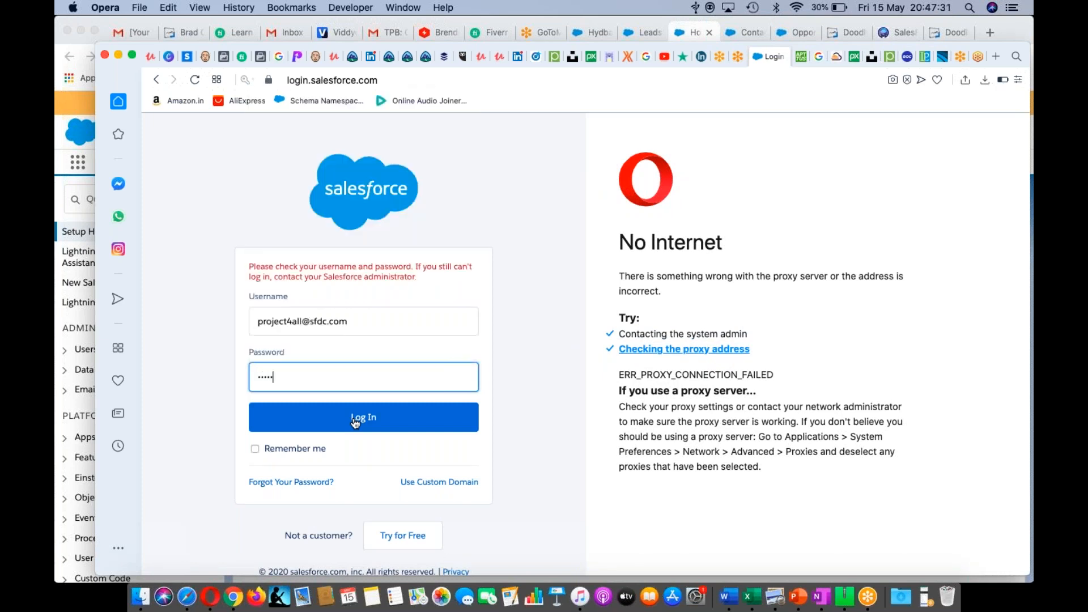
click(346, 416)
click(345, 417)
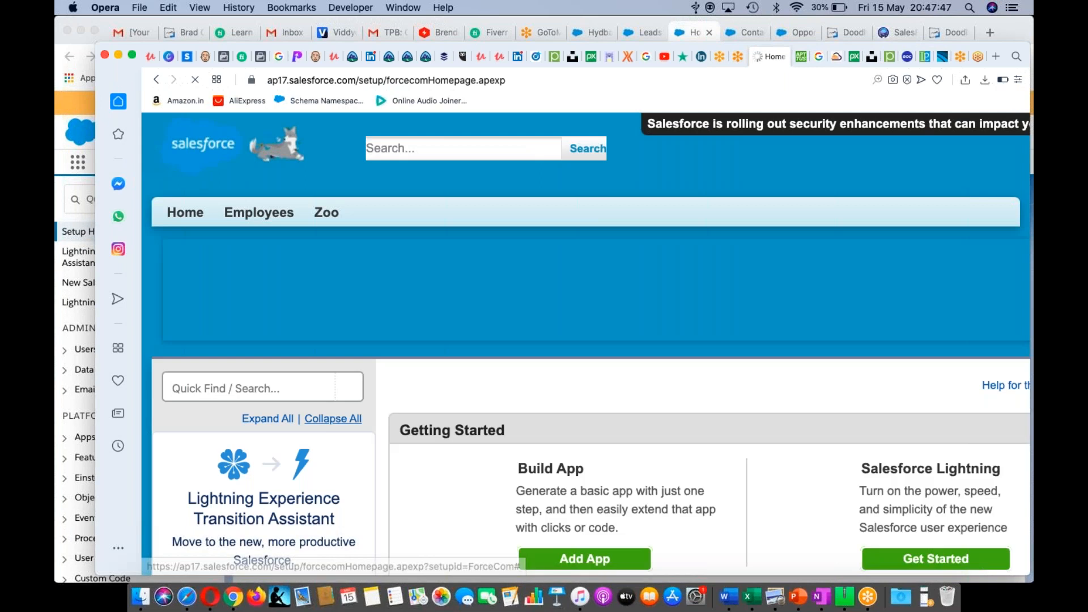
- Switch the second Classic org to the Sales app
scroll(606, 375, down, 1)
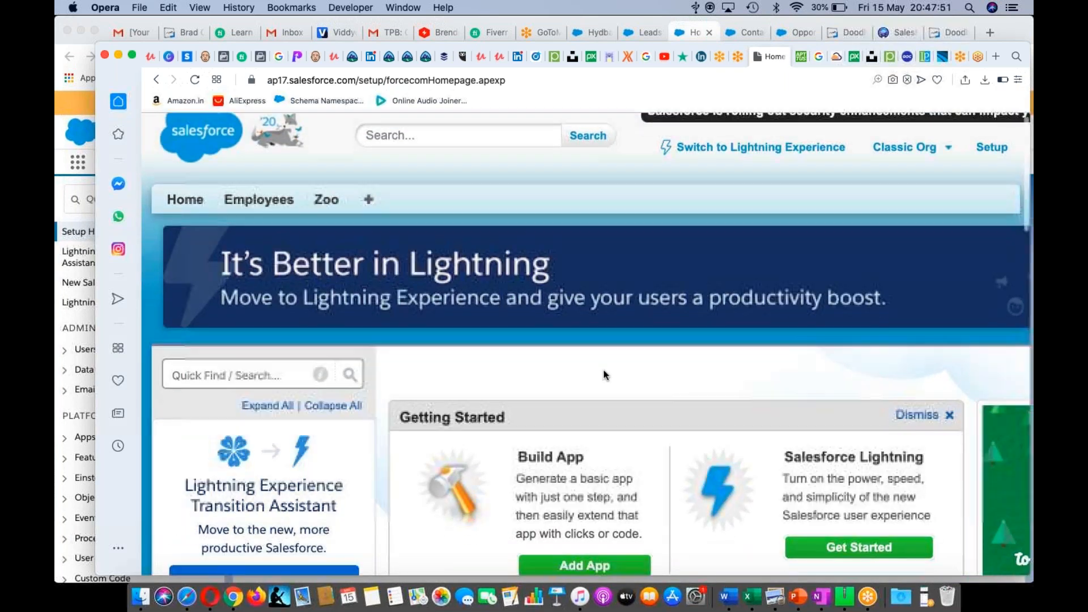
scroll(606, 375, up, 1)
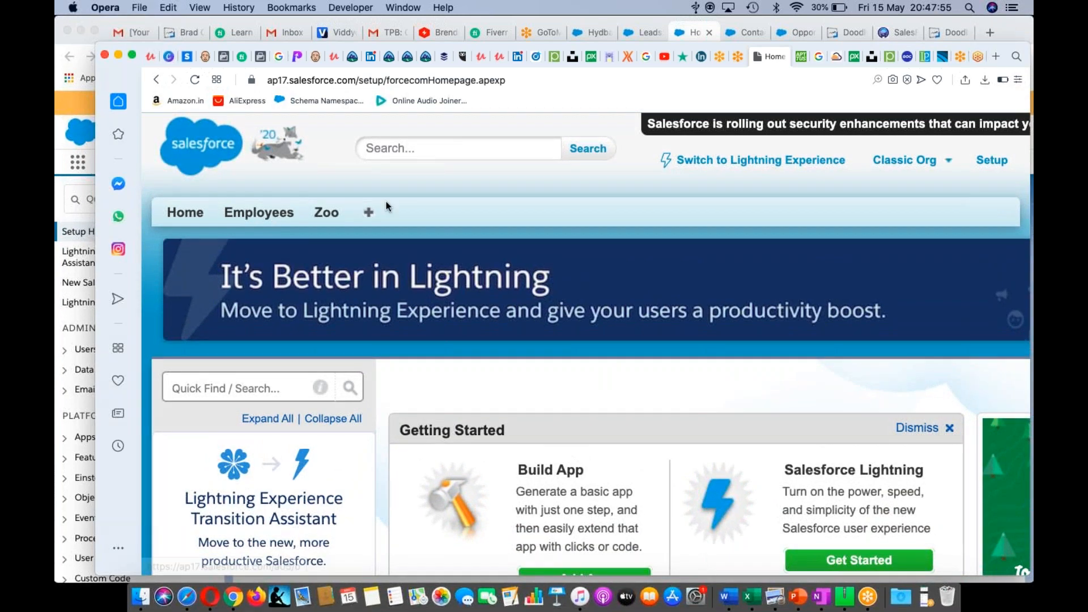
scroll(666, 214, right, 5)
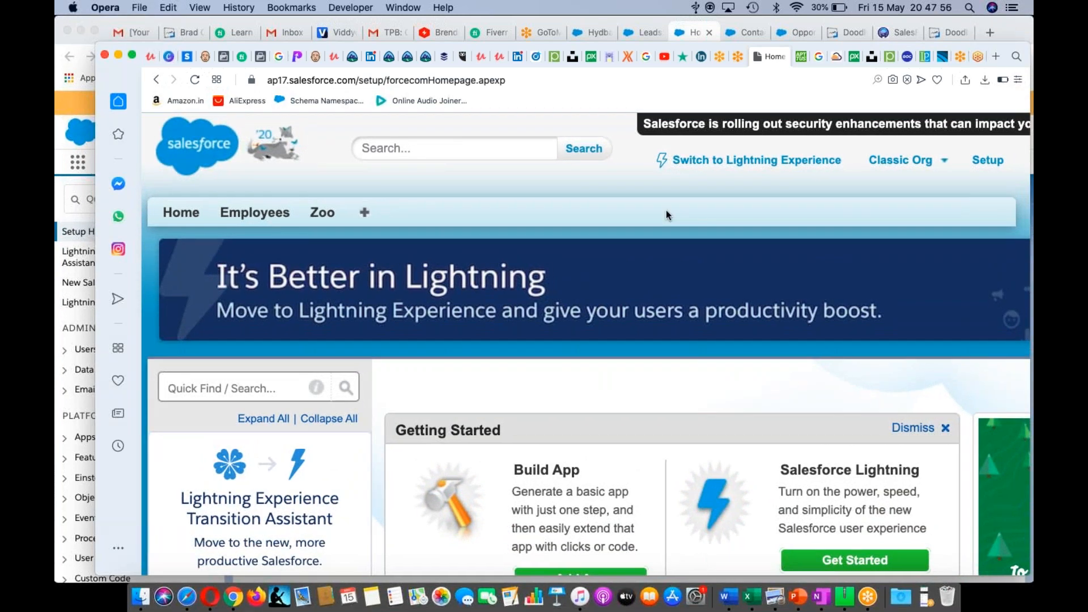
scroll(666, 215, right, 6)
click(816, 159)
click(682, 203)
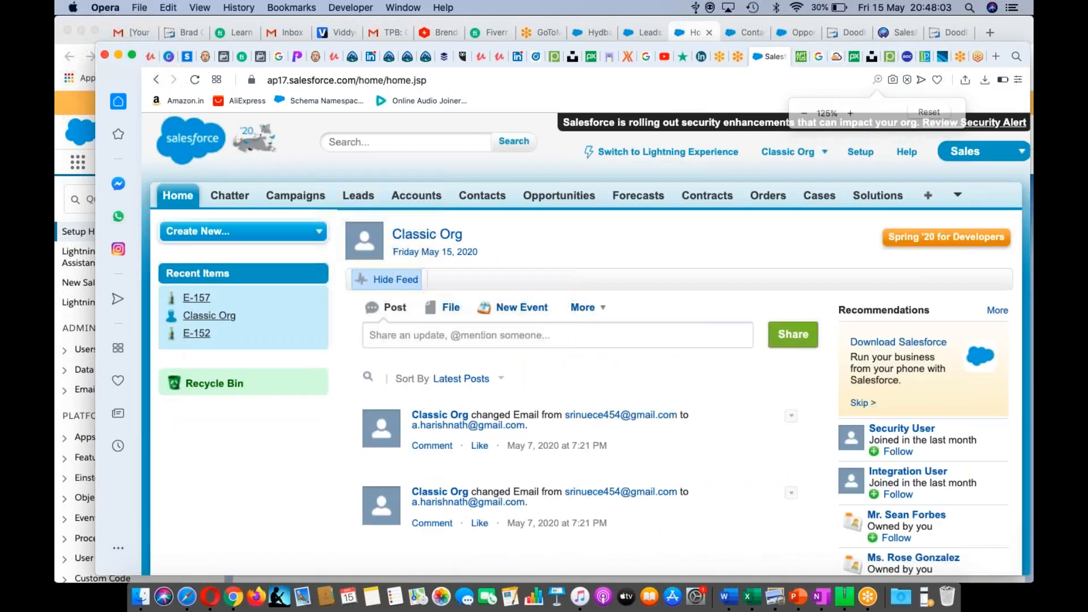
- Reopen its Classic Setup home, look through it, then return to the Chrome window
click(856, 161)
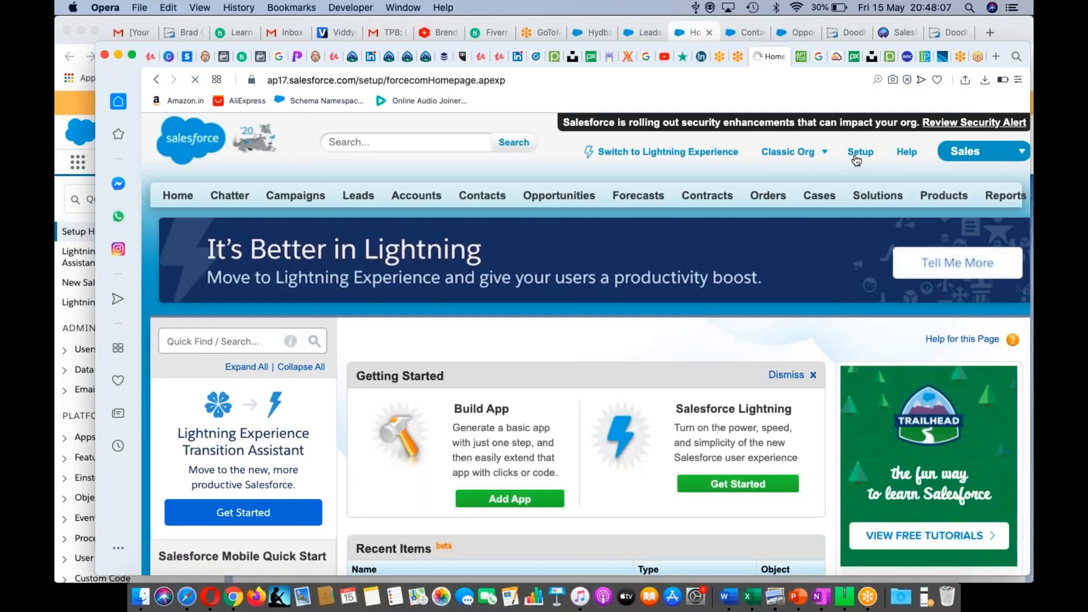
scroll(441, 406, down, 2)
scroll(441, 406, down, 10)
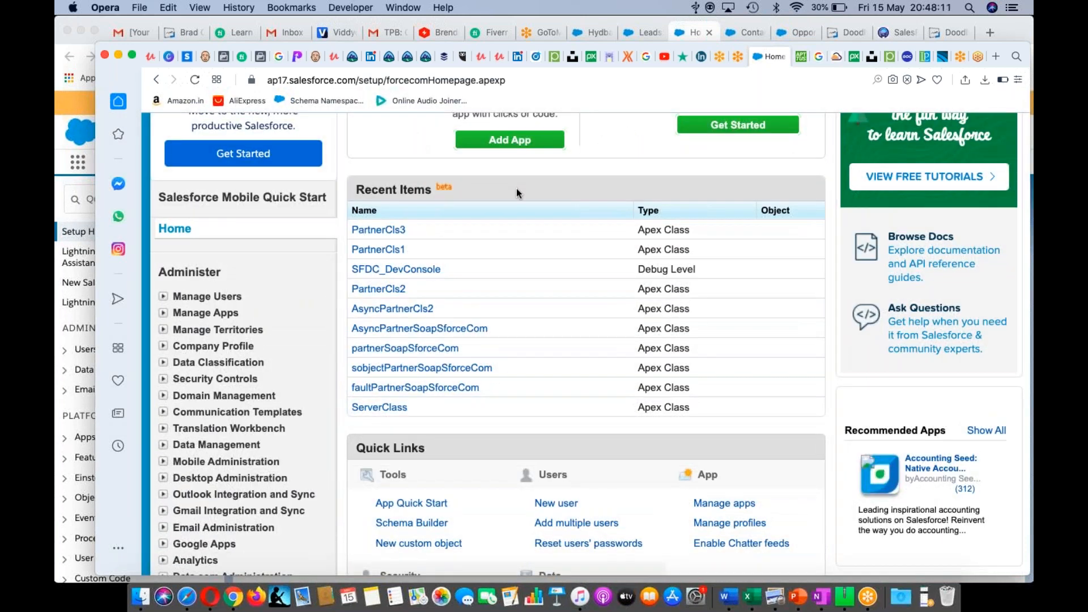
scroll(515, 188, up, 11)
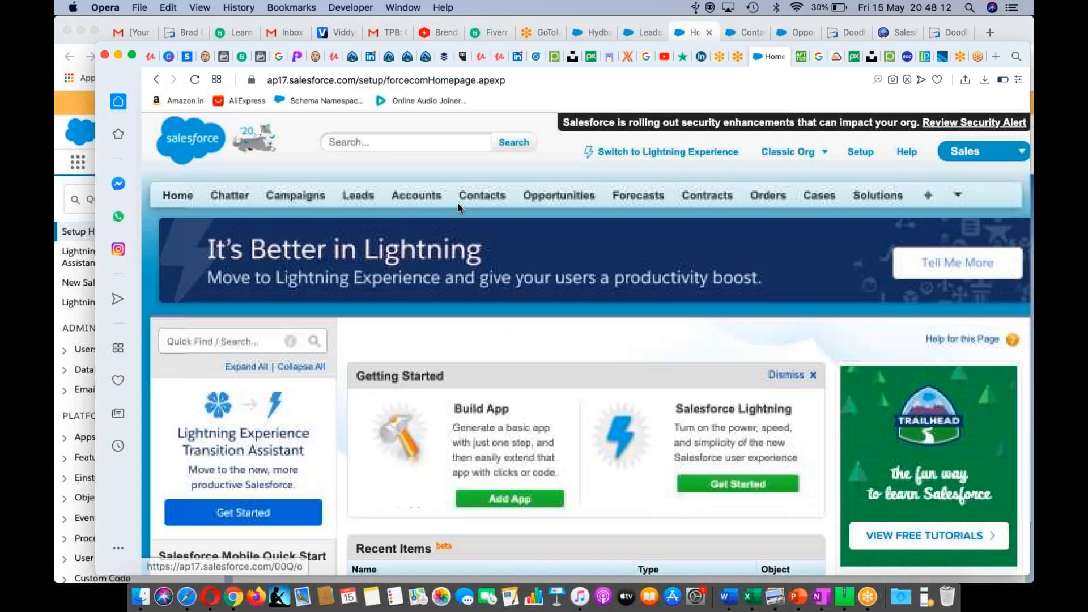
click(641, 25)
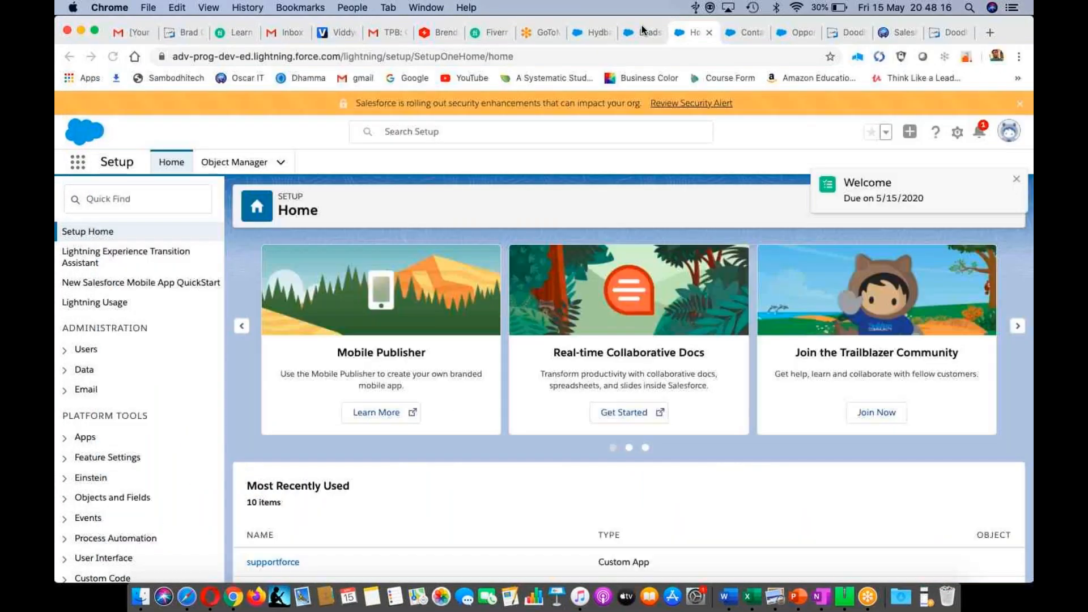
- Return to the Hydbad Event campaign tab and zoom the page in past 110%
click(642, 29)
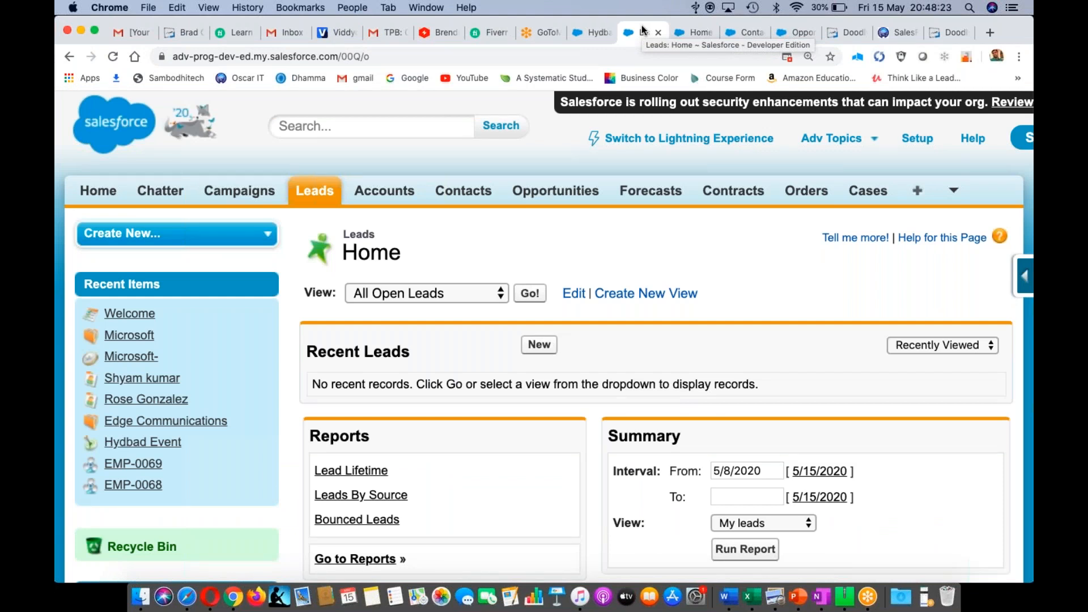
click(587, 33)
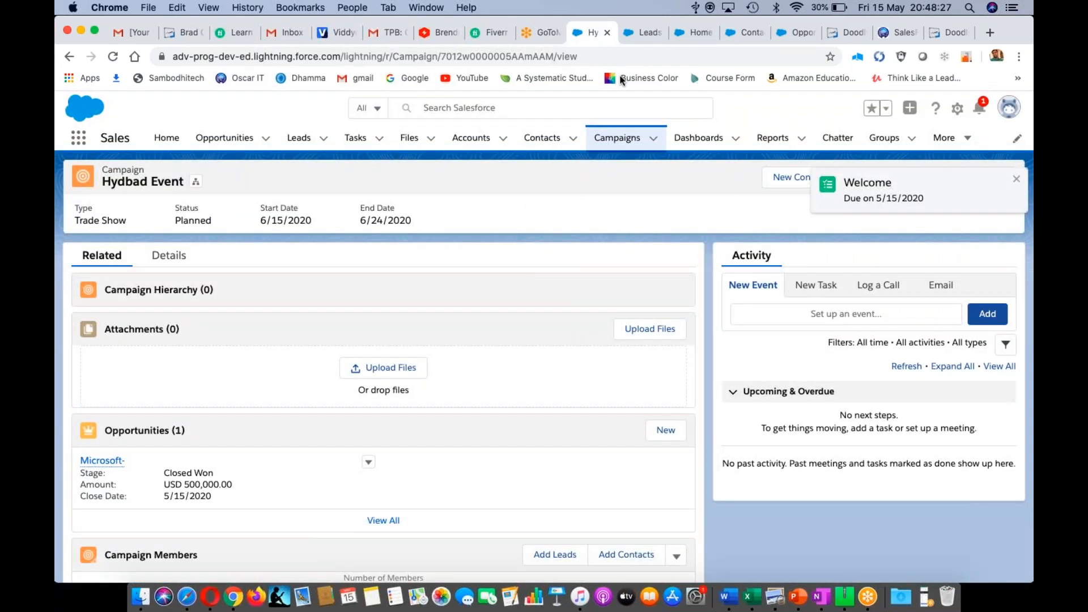
click(643, 35)
key(super+r)
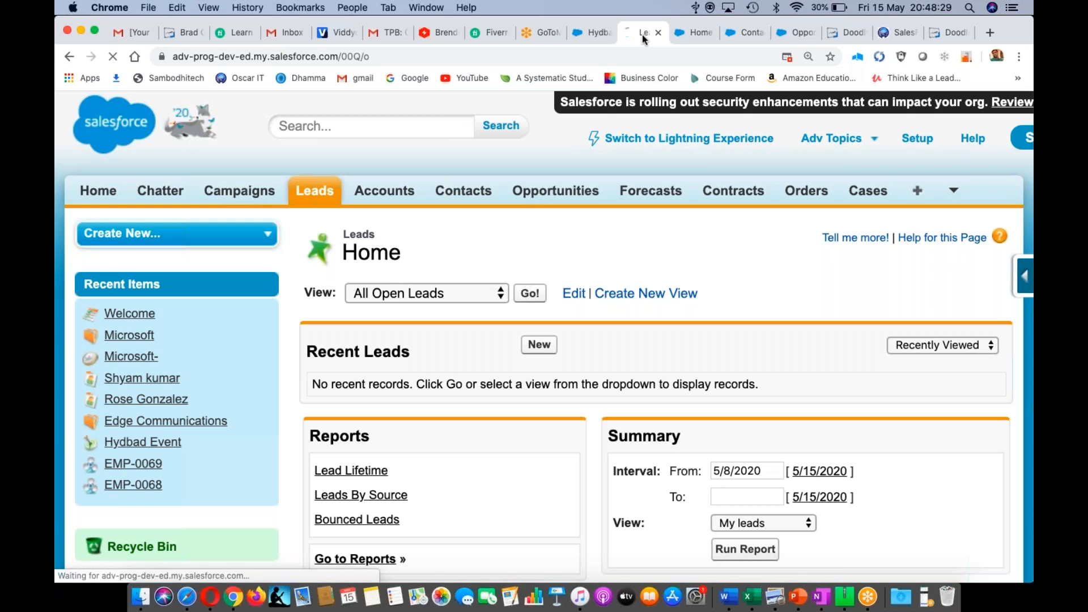
click(594, 34)
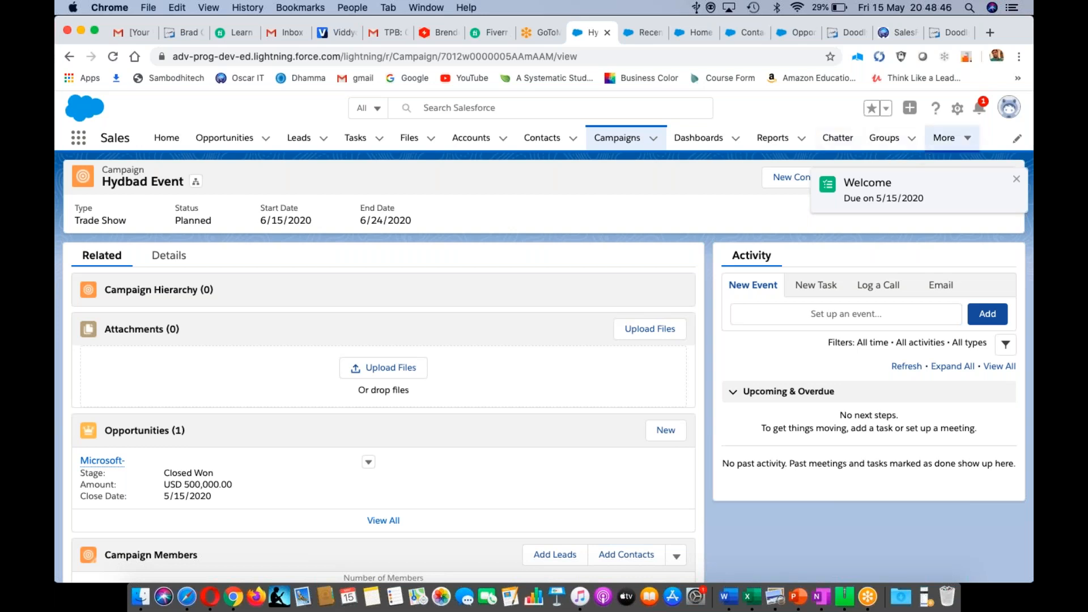
key(super+equal)
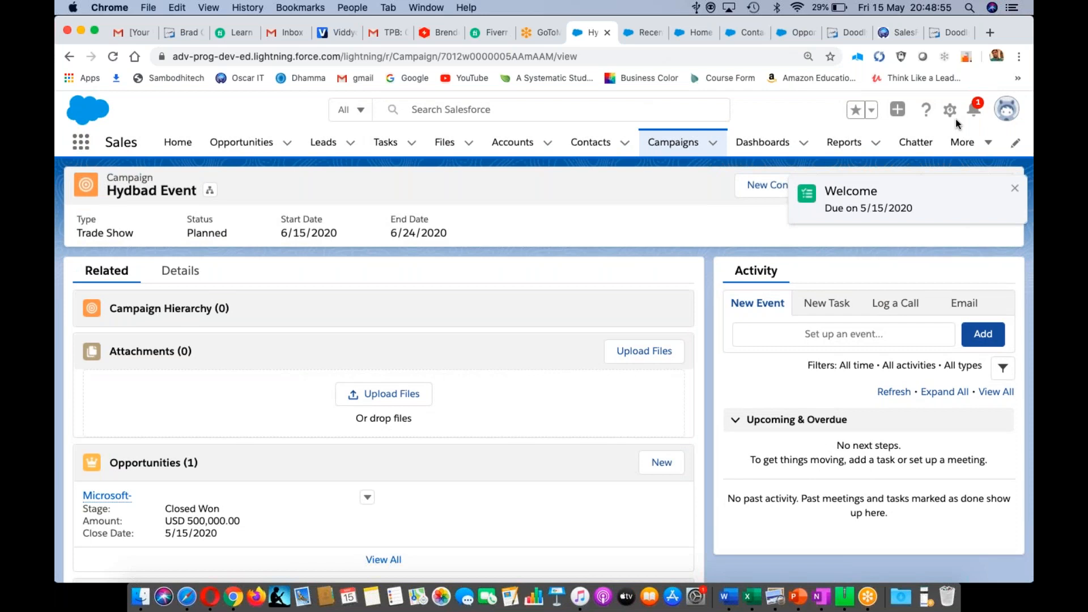
key(super+plus)
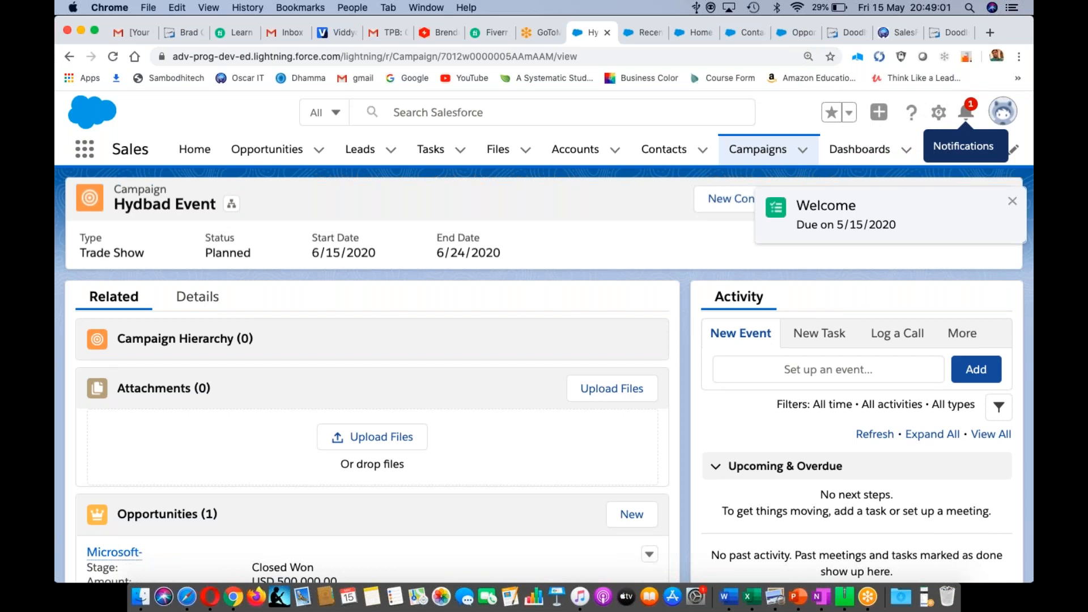
- Dismiss the Welcome notification and open Setup from the gear menu
click(1013, 203)
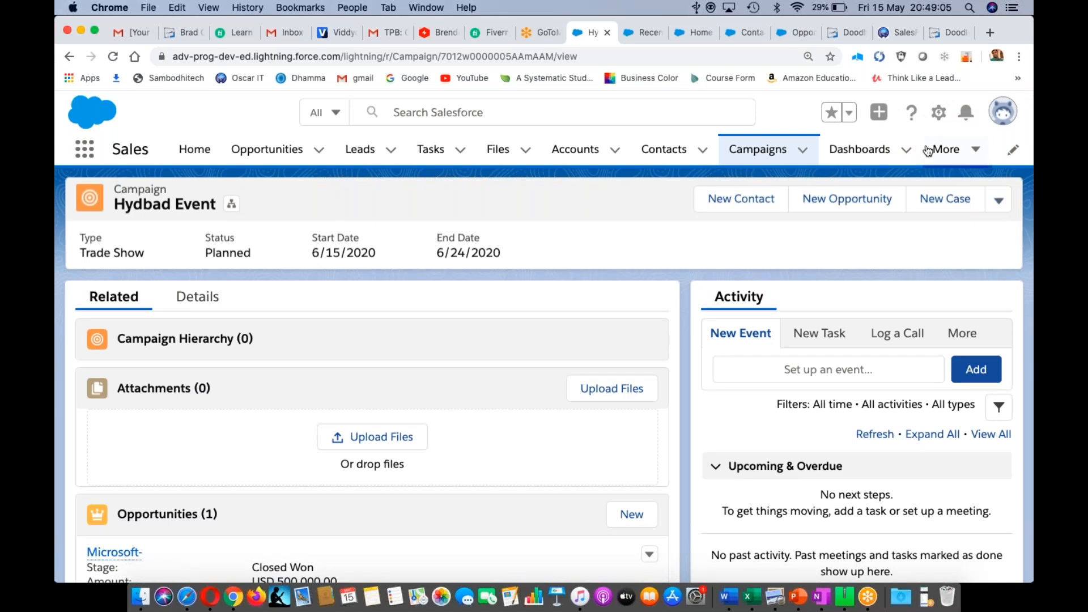
click(939, 112)
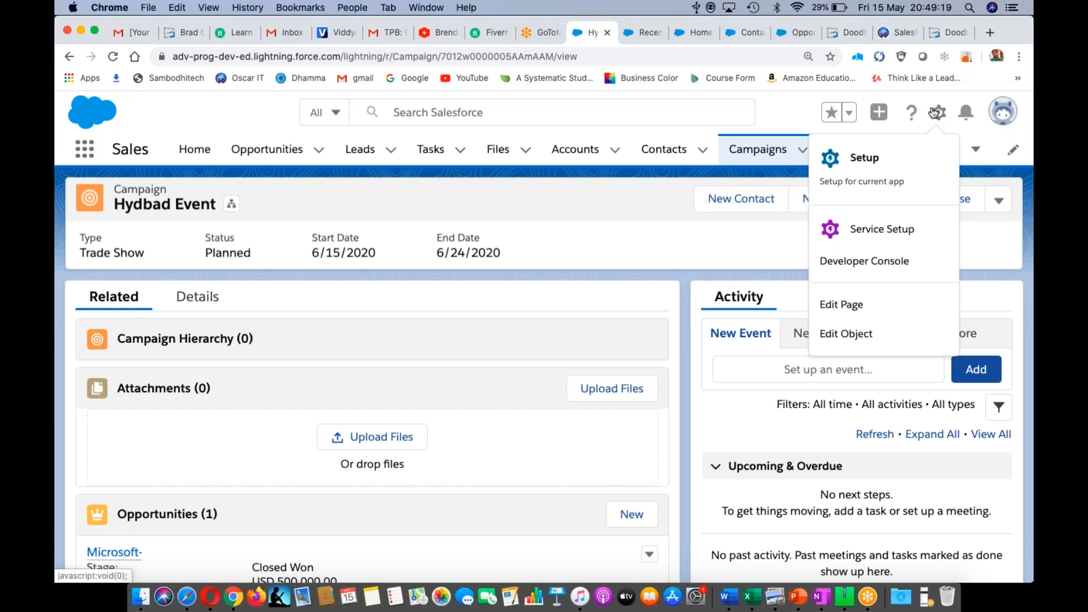
click(865, 161)
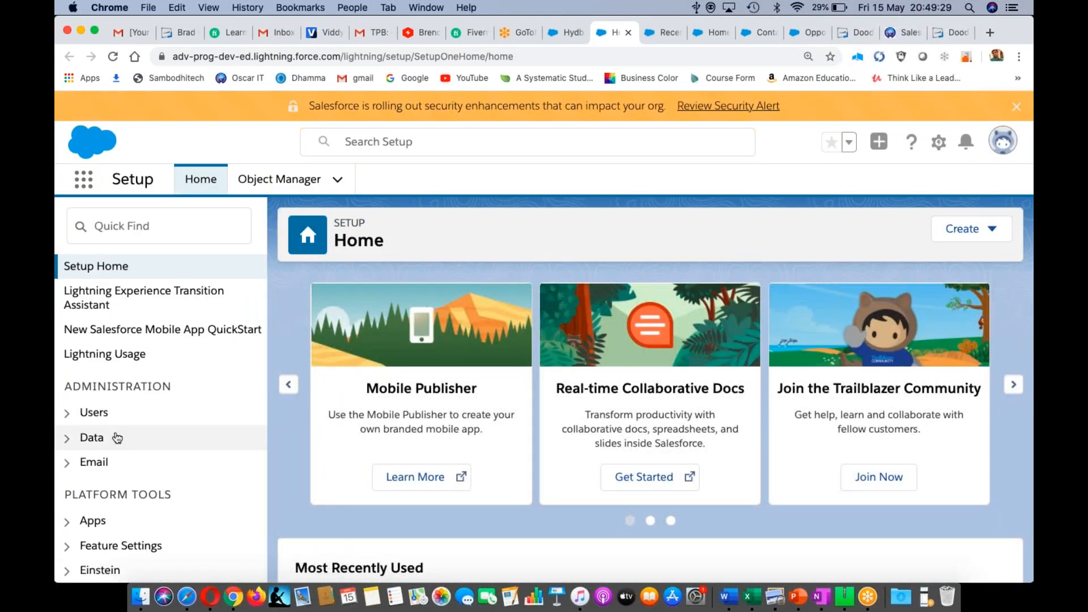
- Look through Setup Home and restore the Setup page to normal zoom
scroll(116, 437, down, 10)
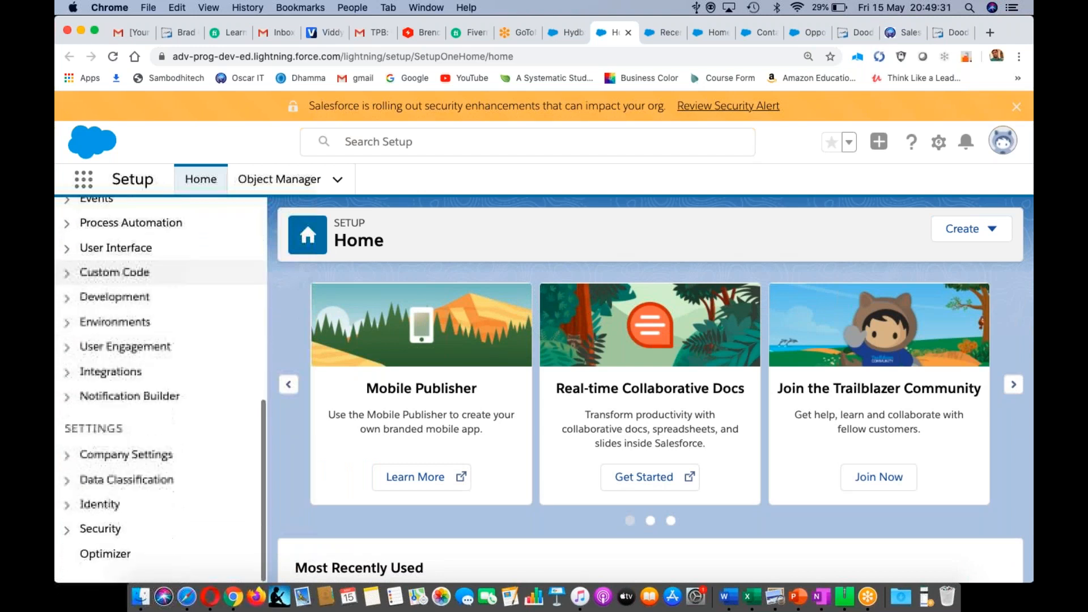
scroll(651, 385, down, 3)
scroll(160, 391, up, 6)
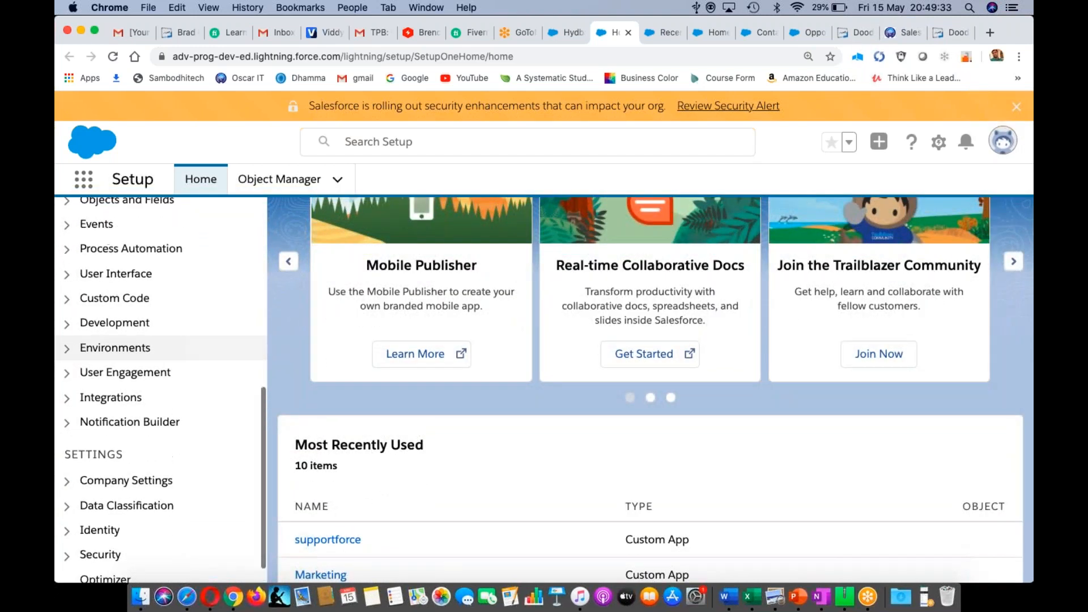
scroll(160, 331, up, 10)
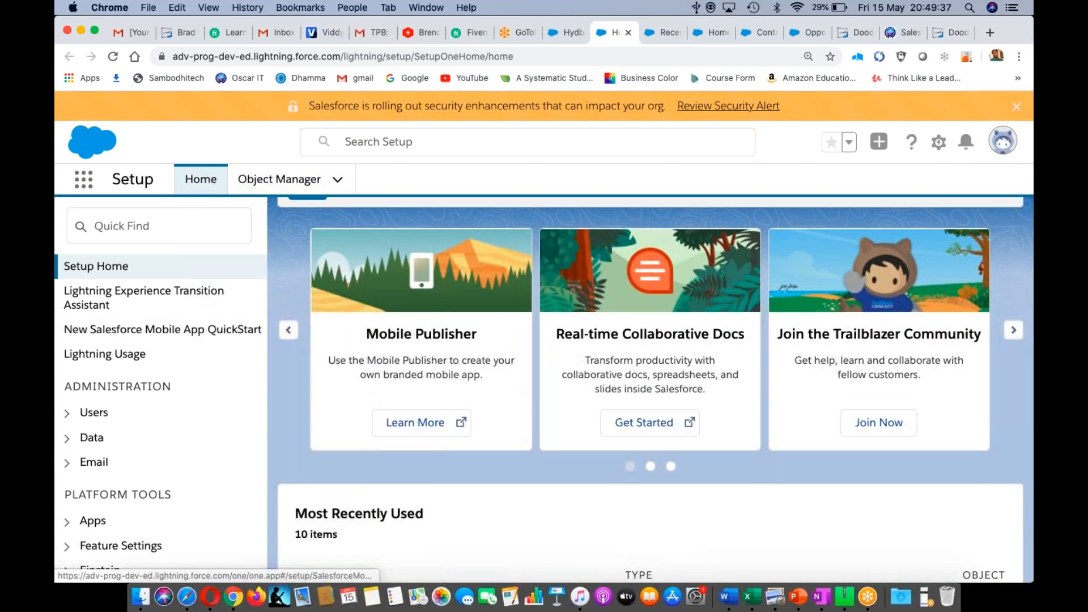
click(661, 33)
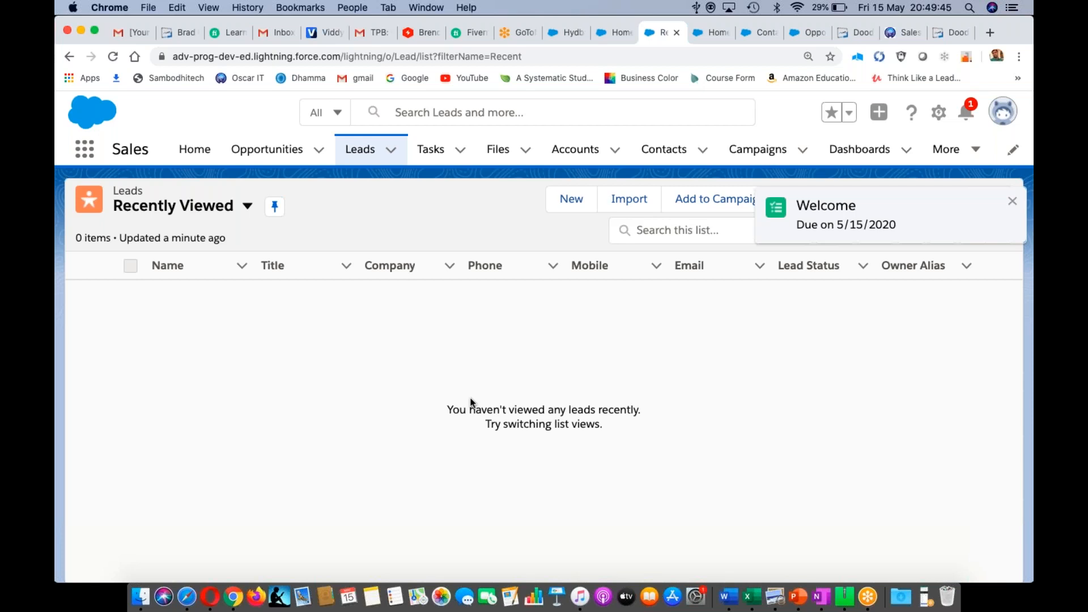
click(711, 31)
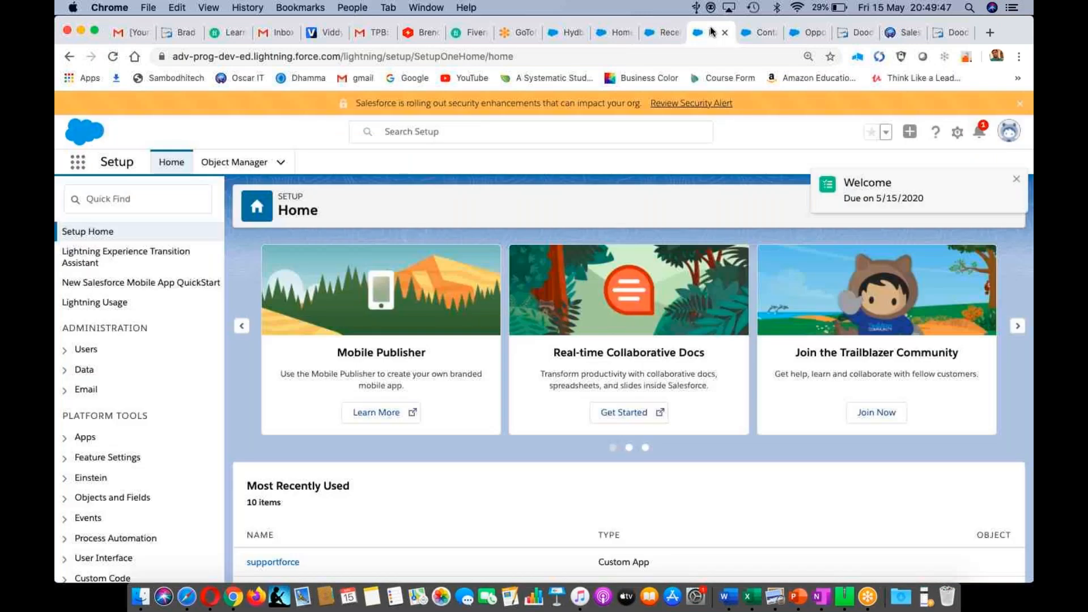
key(super+equal)
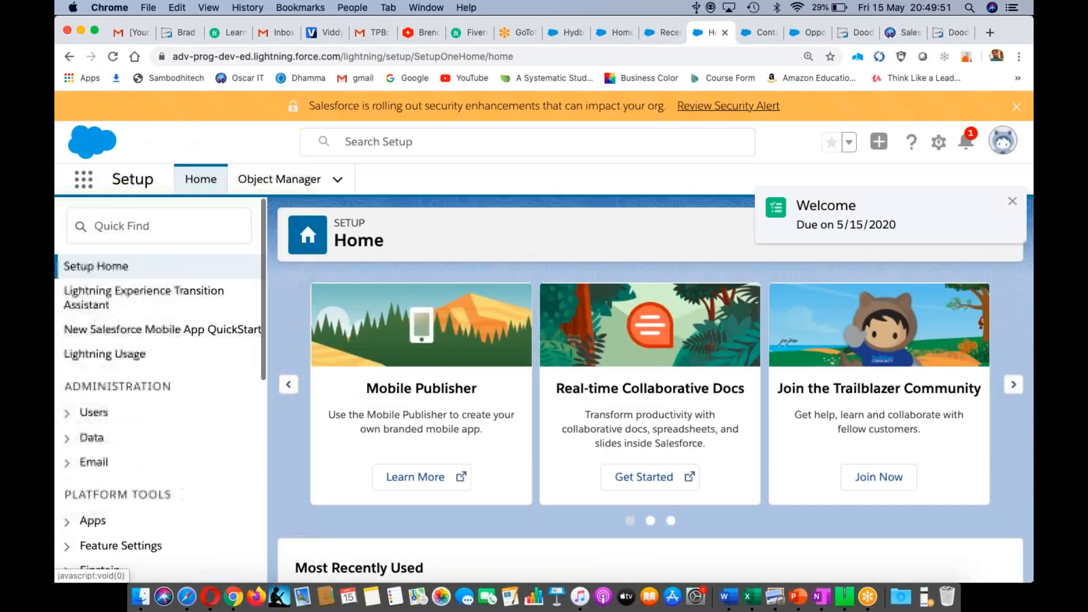
- Open the Recently Viewed Leads list, dismiss the Welcome notification, and bring Classic forward
click(660, 34)
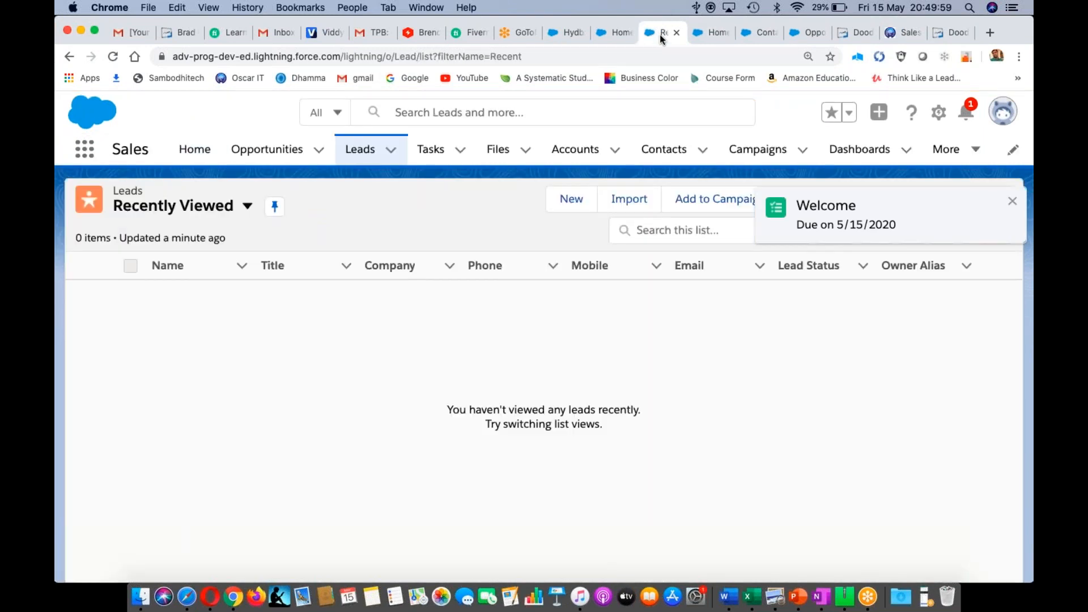
click(1010, 202)
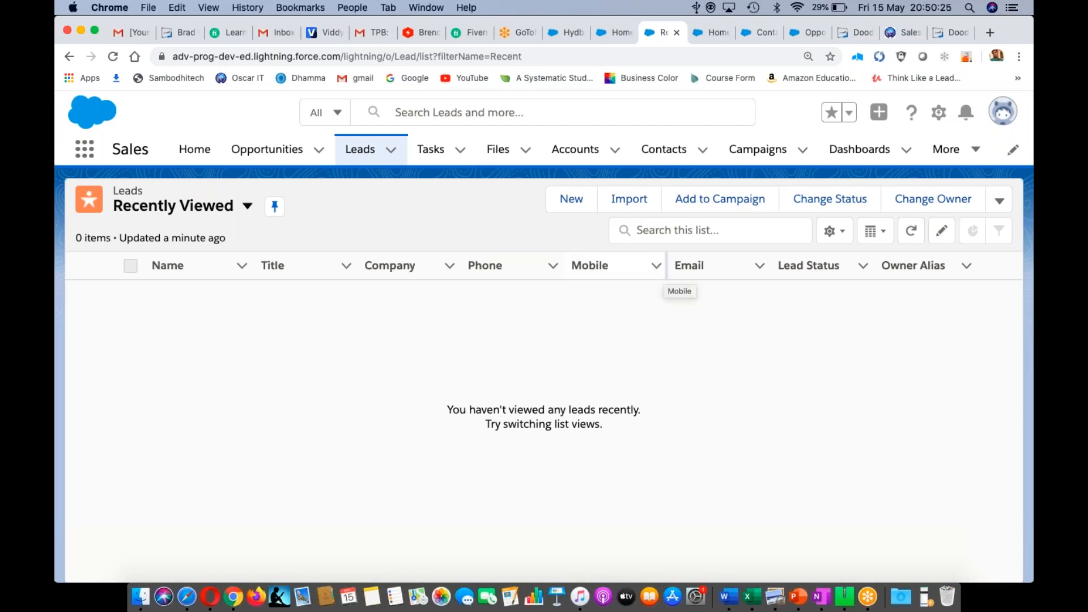
key(super+Tab)
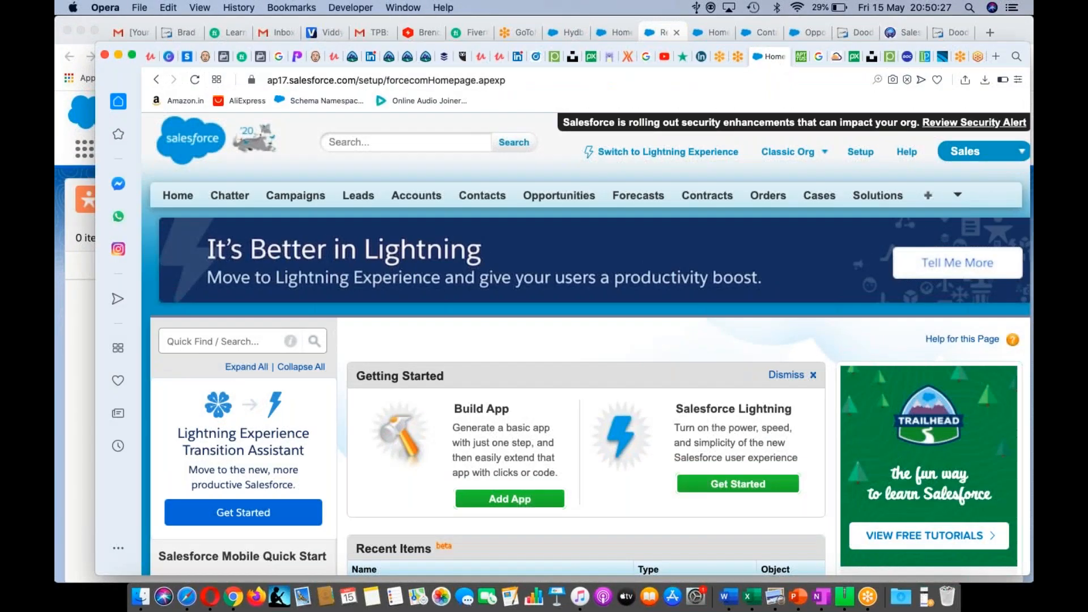
- Show the Classic app menu, then return to the Lightning Leads window
click(1022, 153)
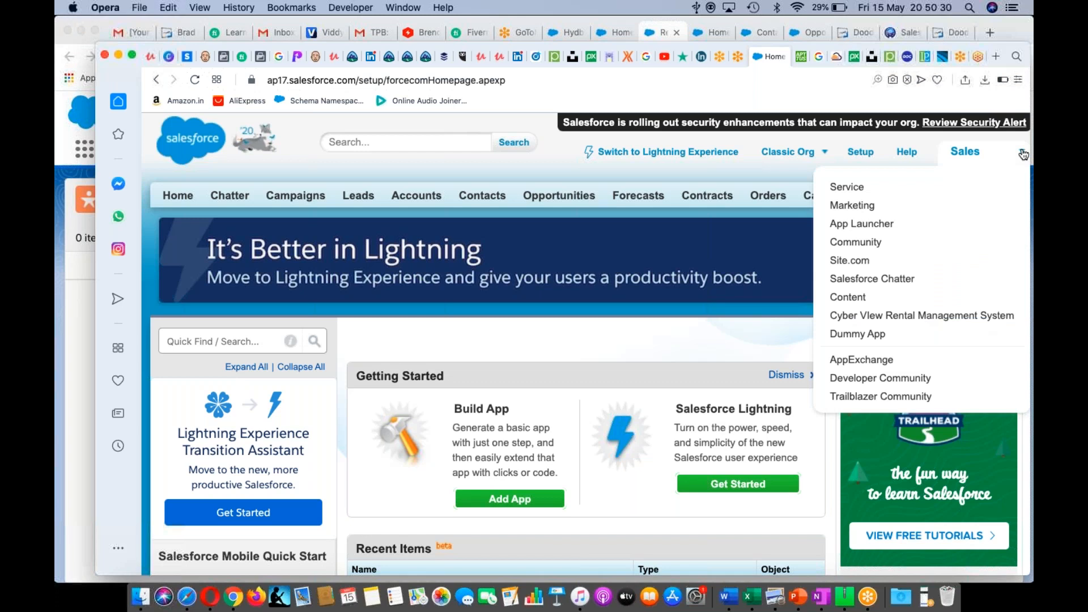
key(super+Tab)
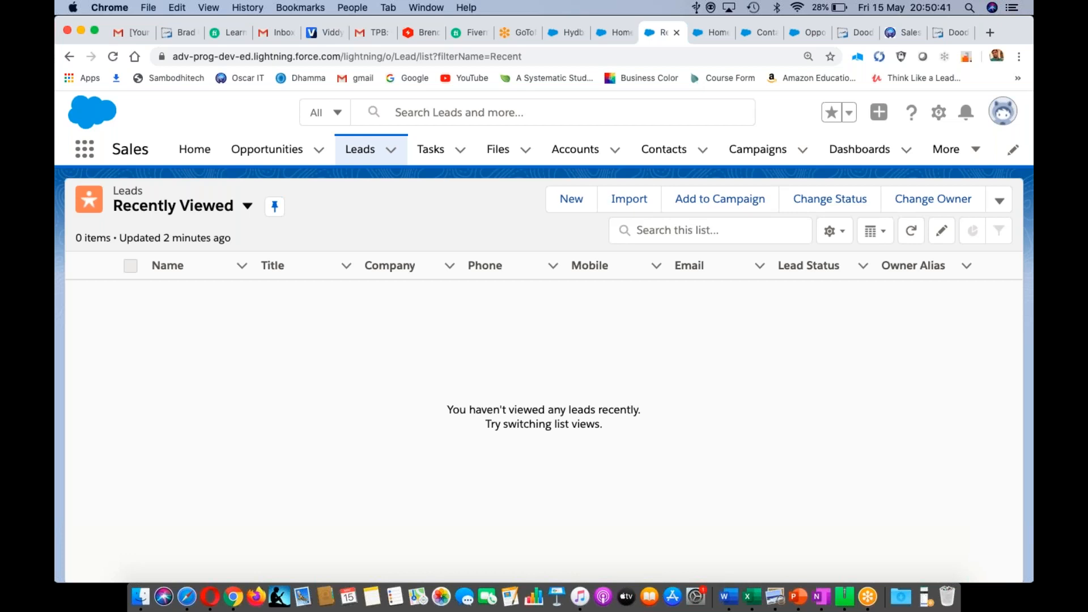
- Browse every available app and item in the App Launcher's View All list
click(85, 156)
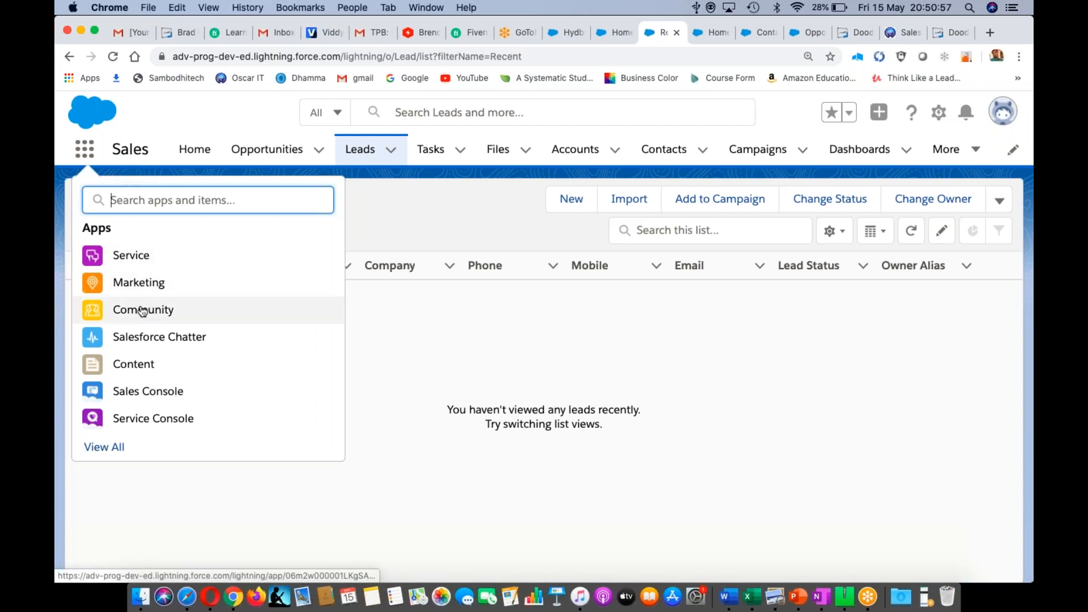
click(100, 449)
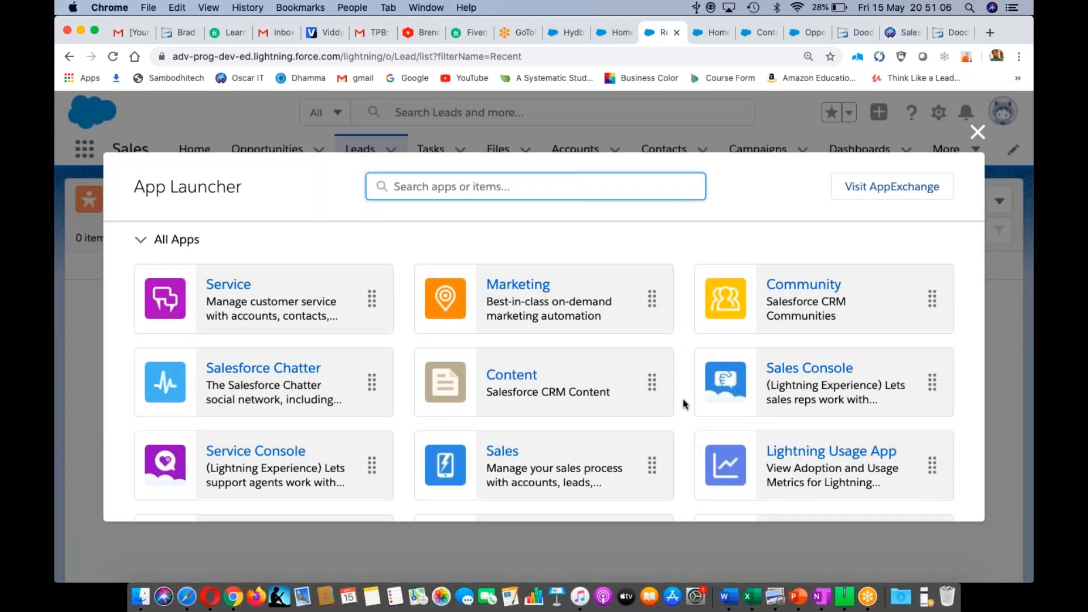
scroll(684, 404, down, 10)
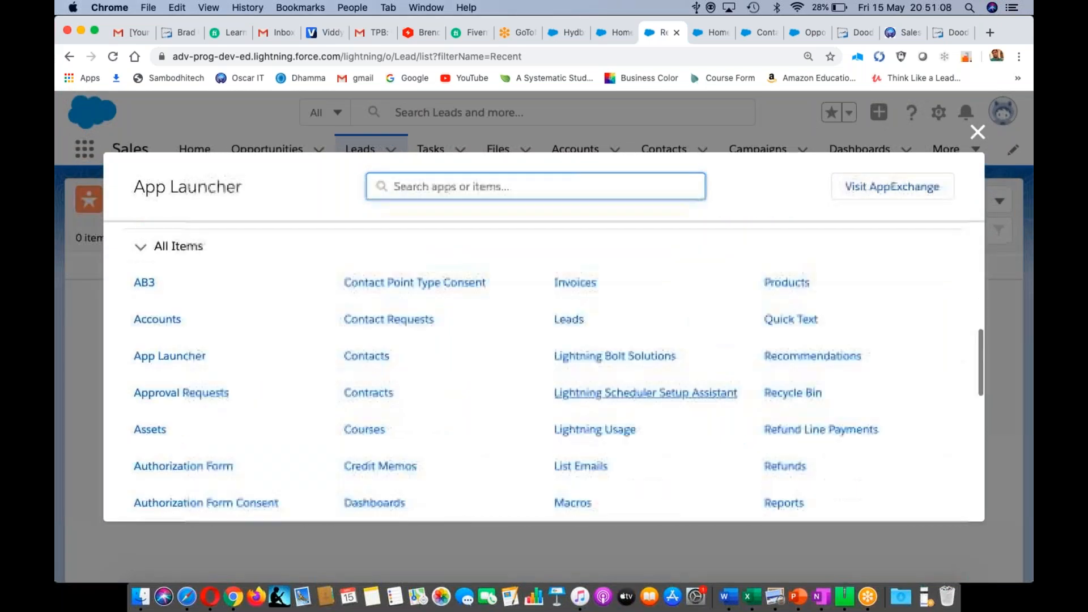
scroll(684, 404, up, 5)
scroll(547, 351, up, 5)
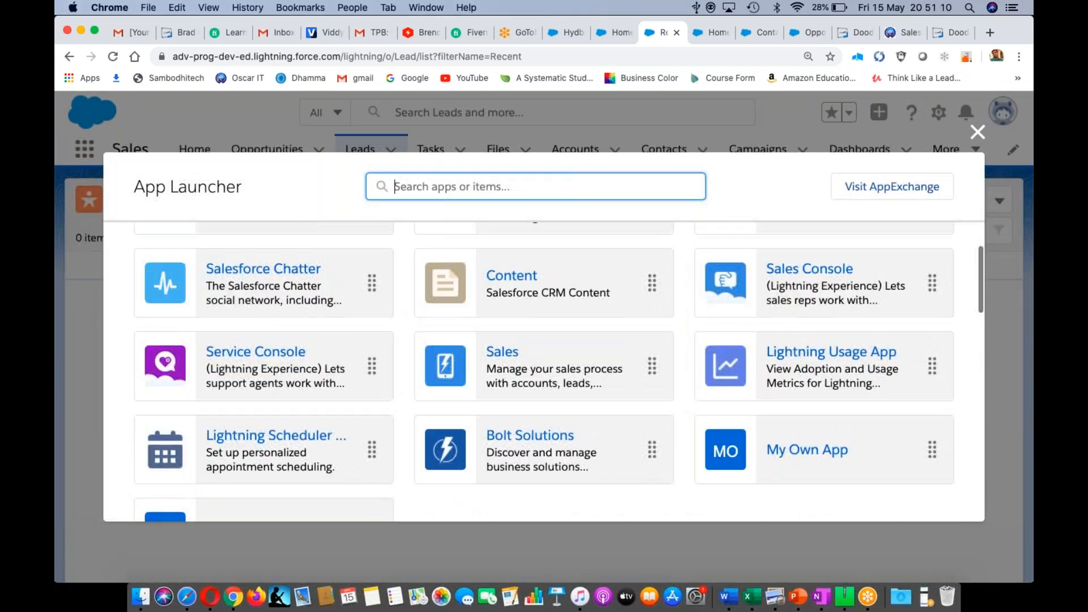
scroll(547, 352, down, 3)
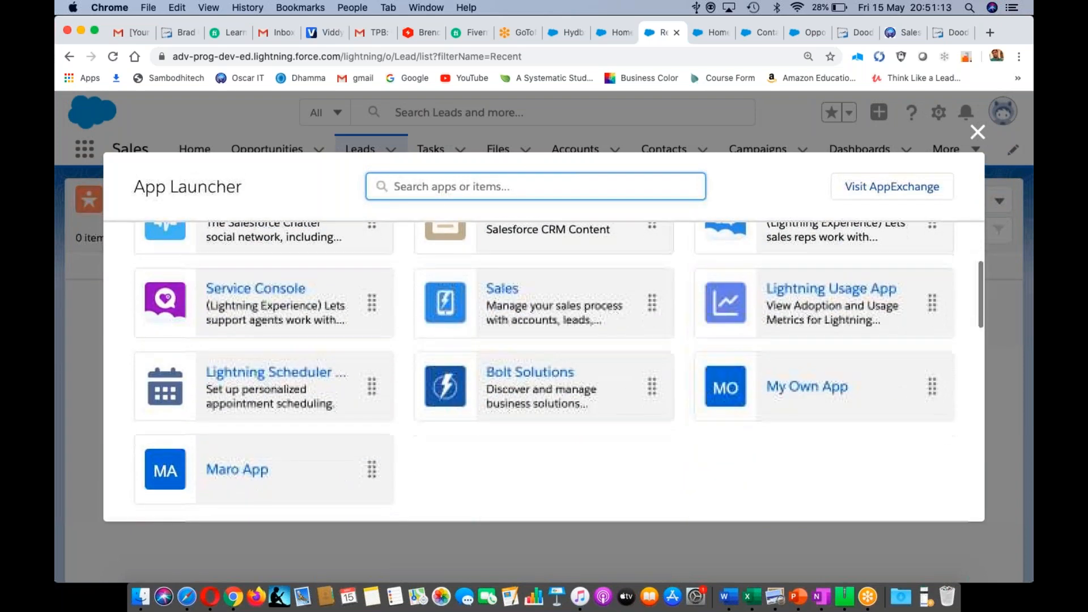
scroll(559, 373, up, 2)
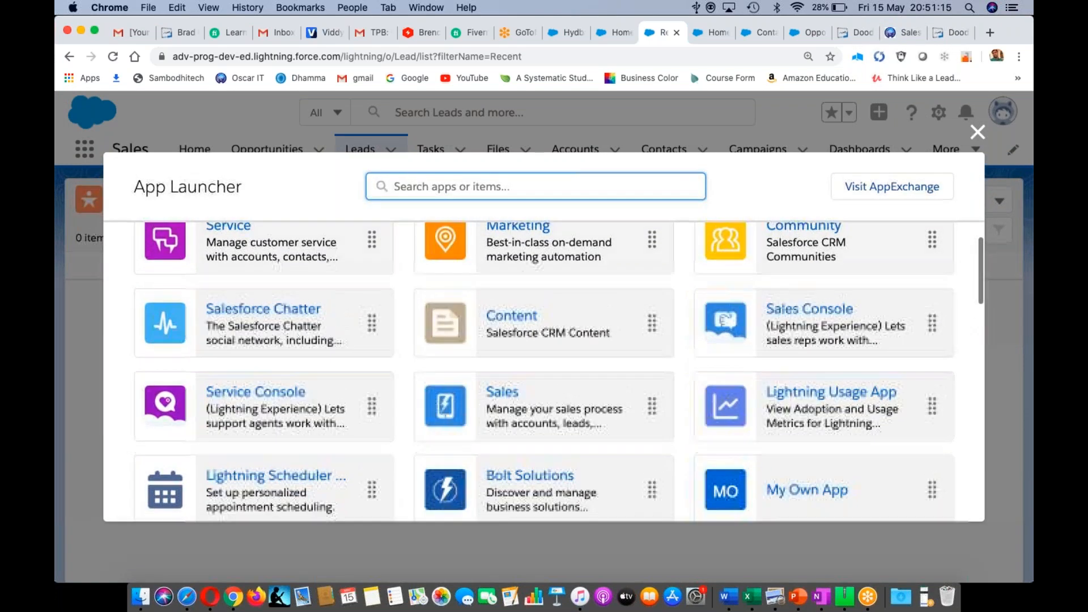
scroll(683, 398, up, 1)
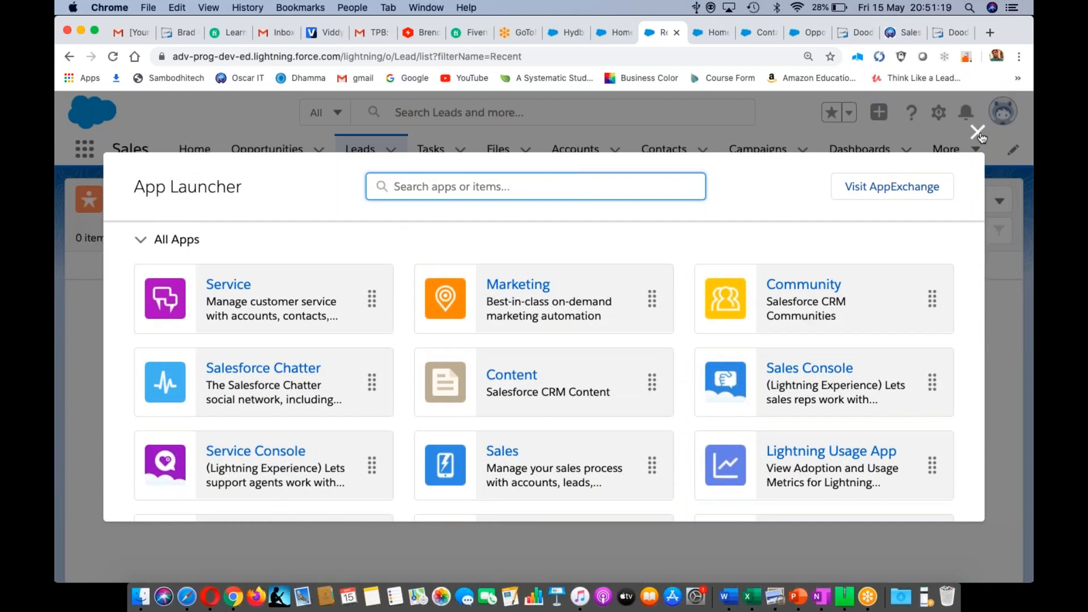
- Close the full app list and switch to the Marketing app from the App Launcher
click(979, 132)
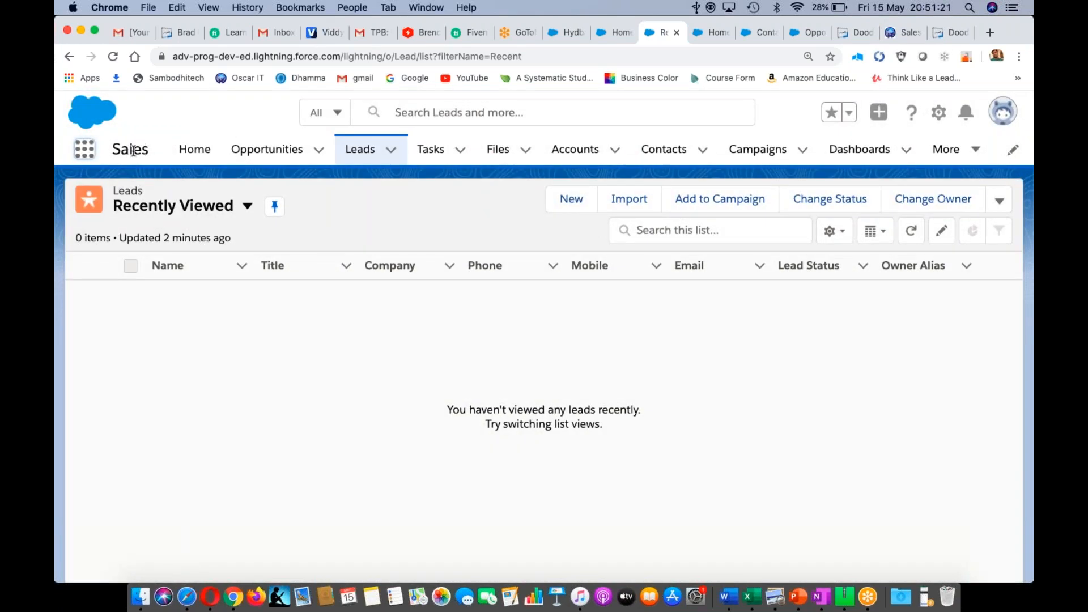
click(84, 148)
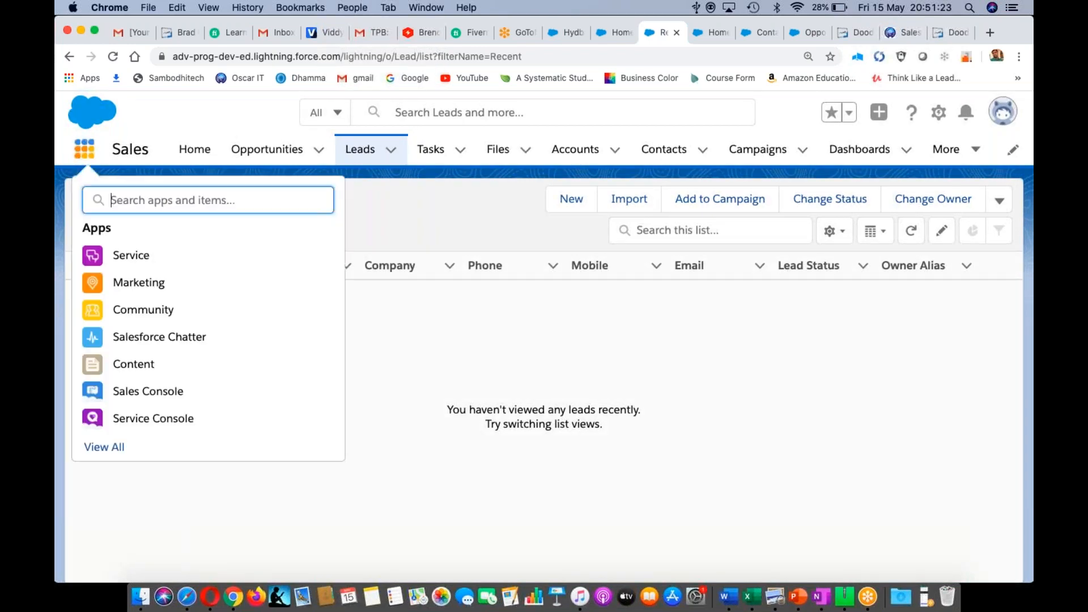
click(130, 284)
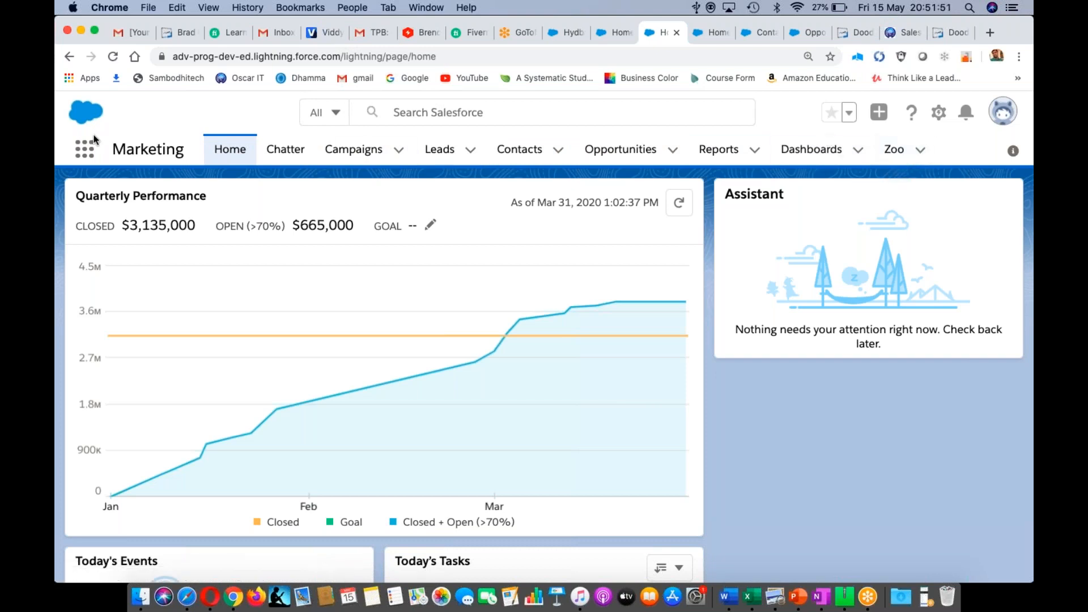
- Search 'Sa' in the App Launcher to switch to Sales, then open the Campaigns list
click(85, 151)
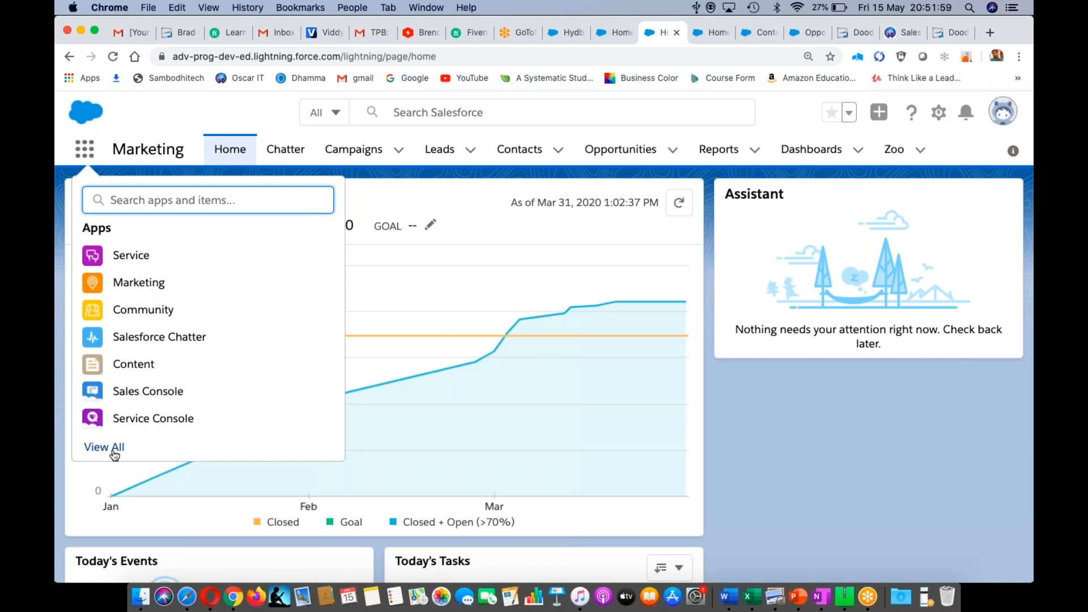
text(Sa)
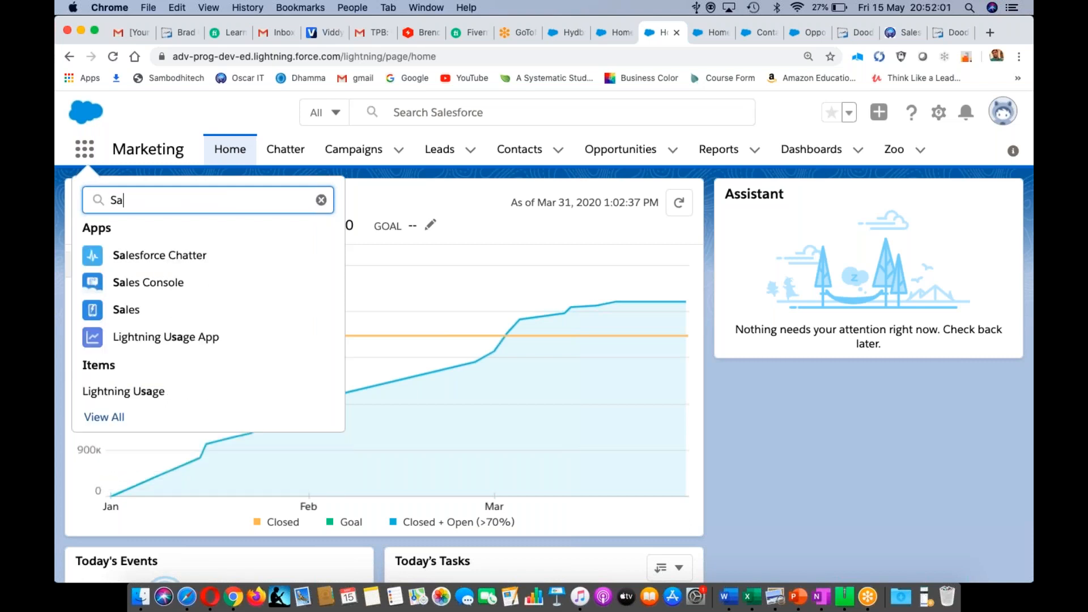
click(128, 311)
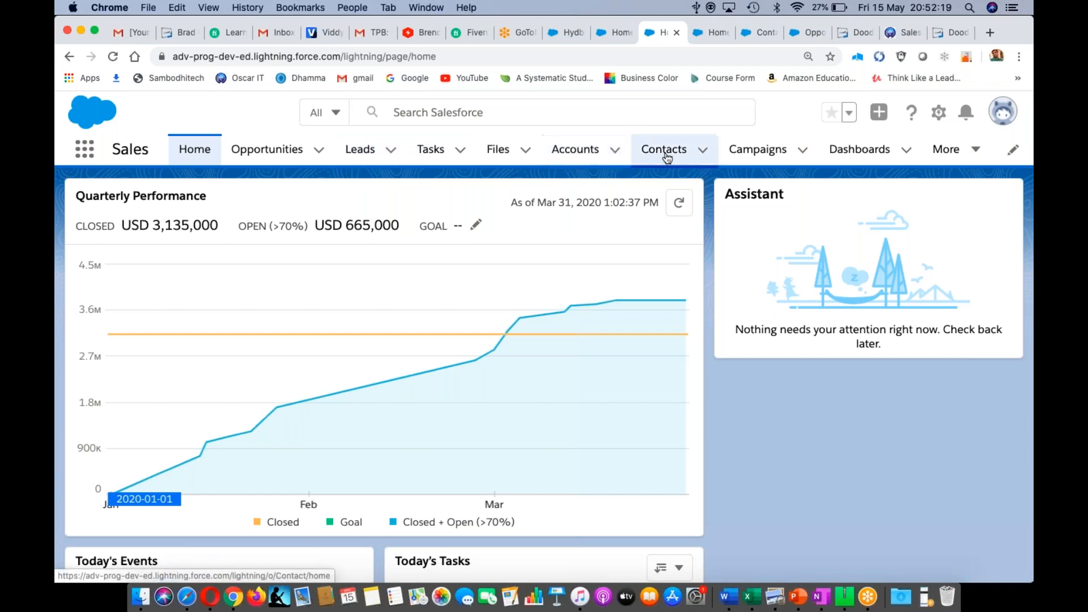
click(774, 154)
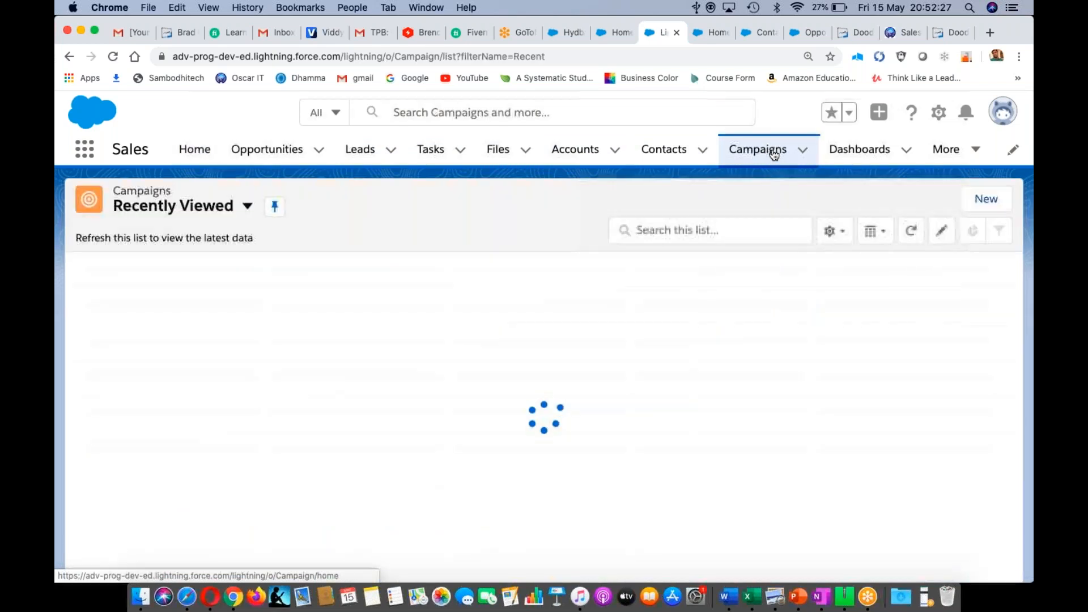
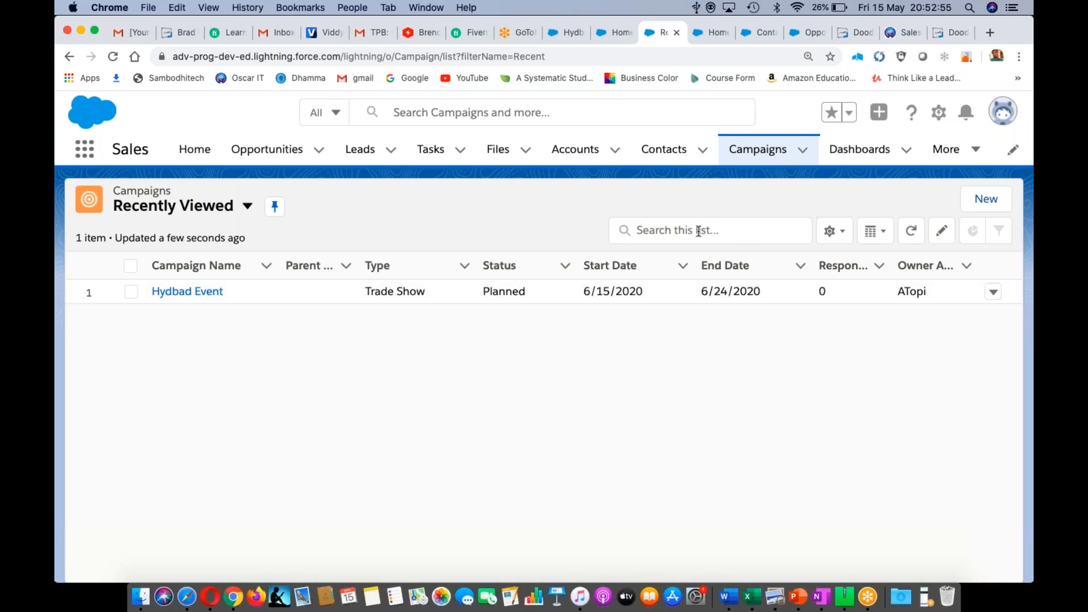
- Look through the Campaigns list view controls and display options
click(843, 232)
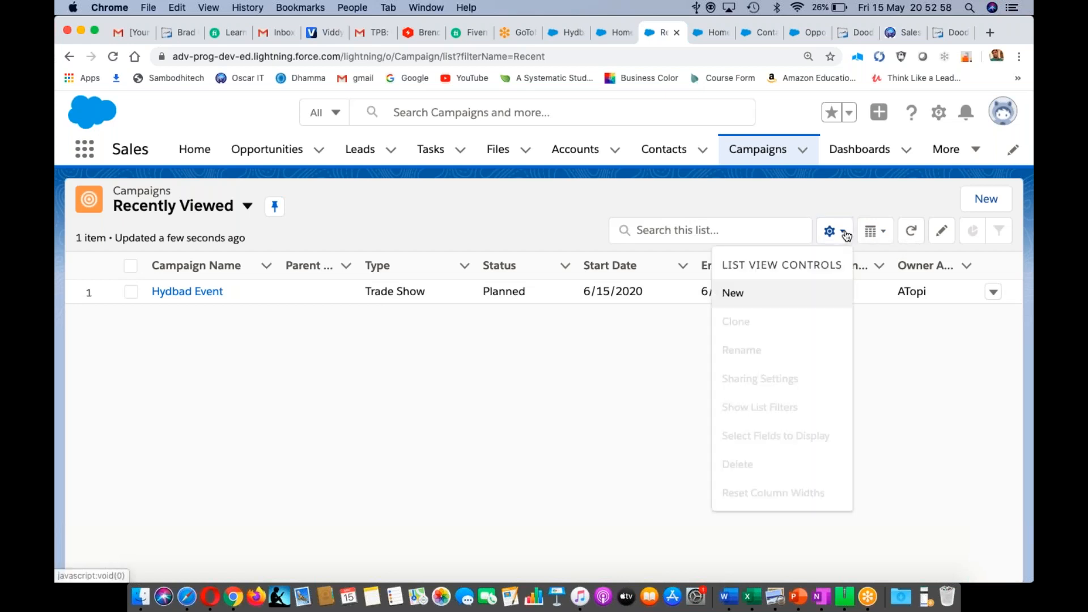
click(874, 379)
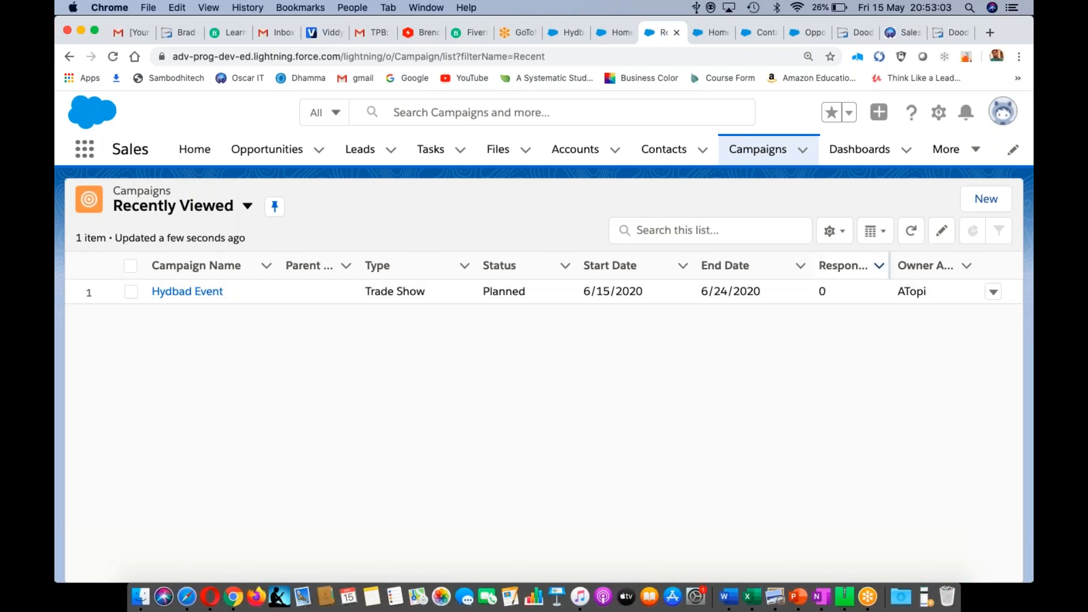
click(884, 232)
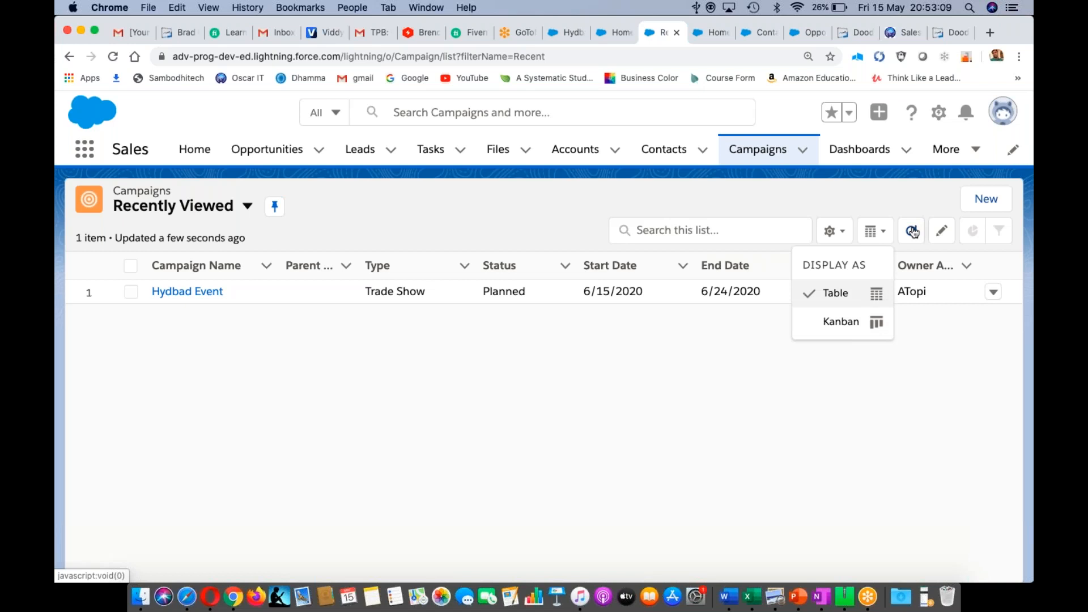
- Start and cancel an inline edit of the Hydbad Event name, then start a new campaign
click(942, 232)
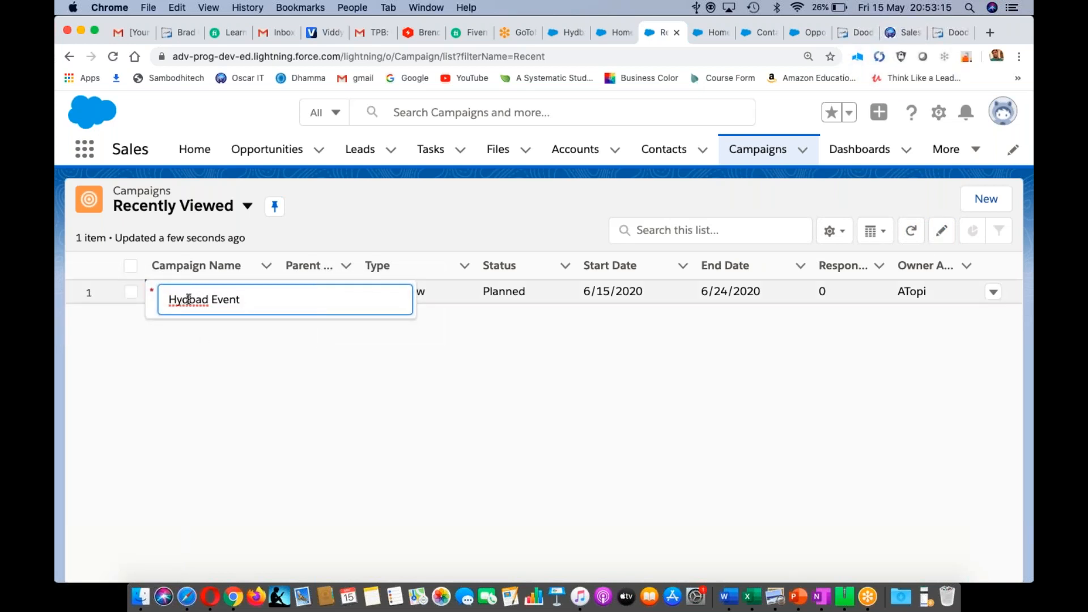
click(312, 379)
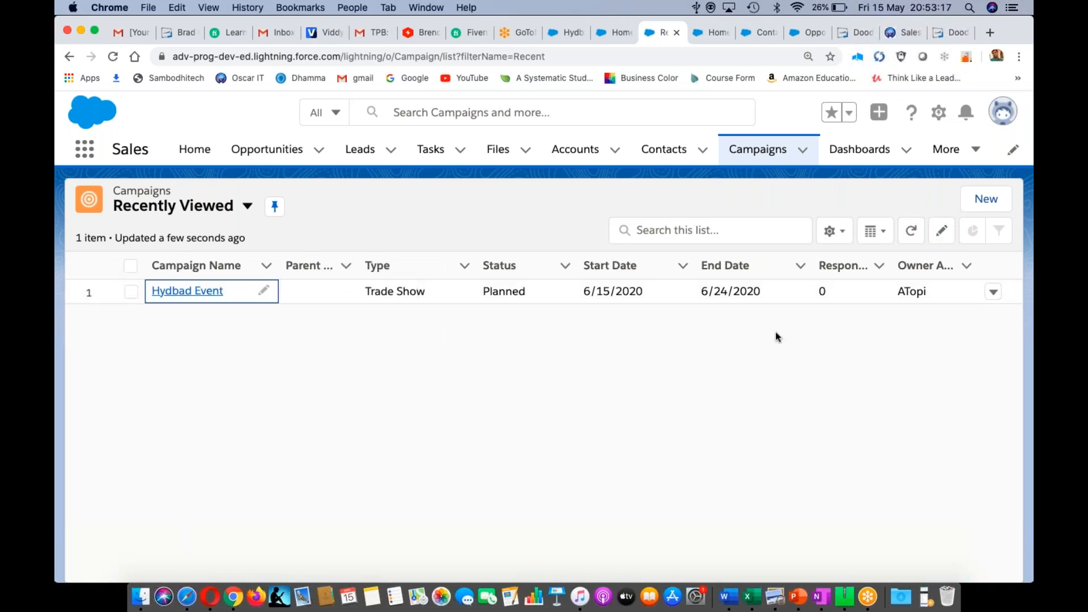
click(986, 201)
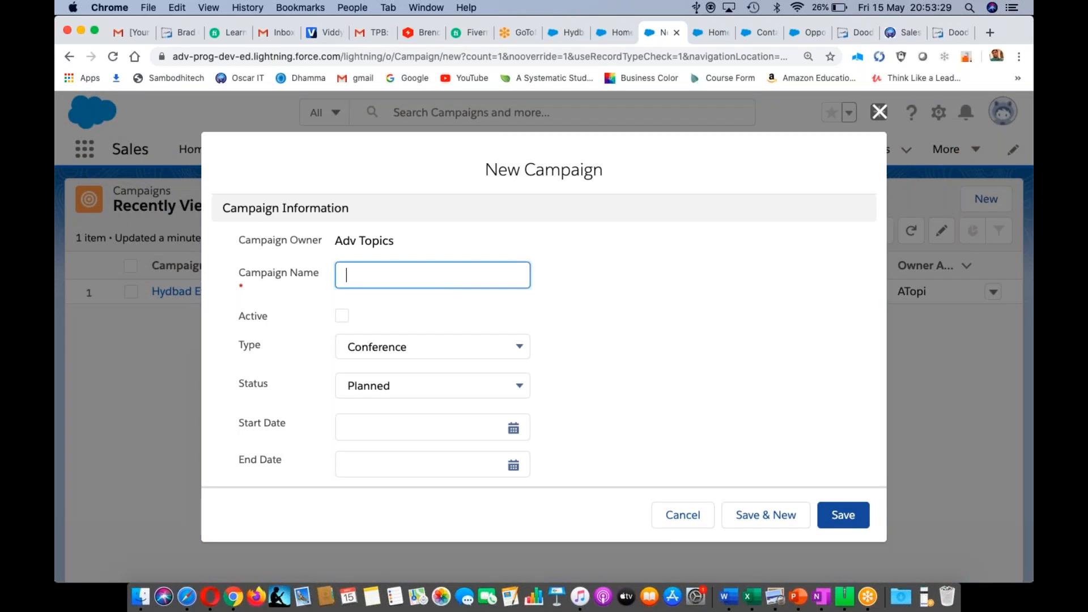
key(super+Tab)
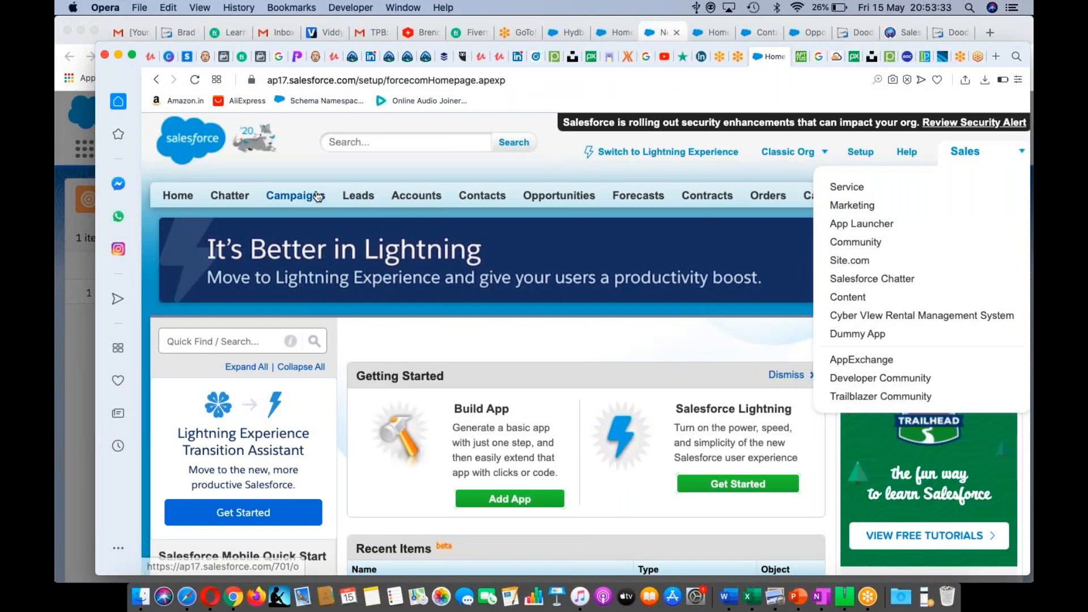
click(316, 196)
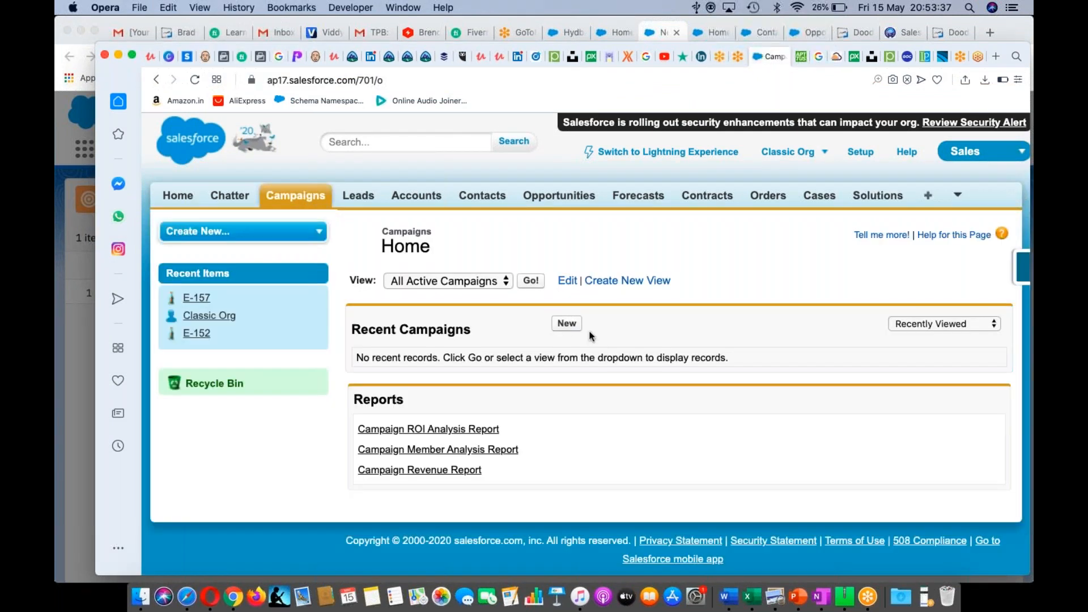
click(559, 327)
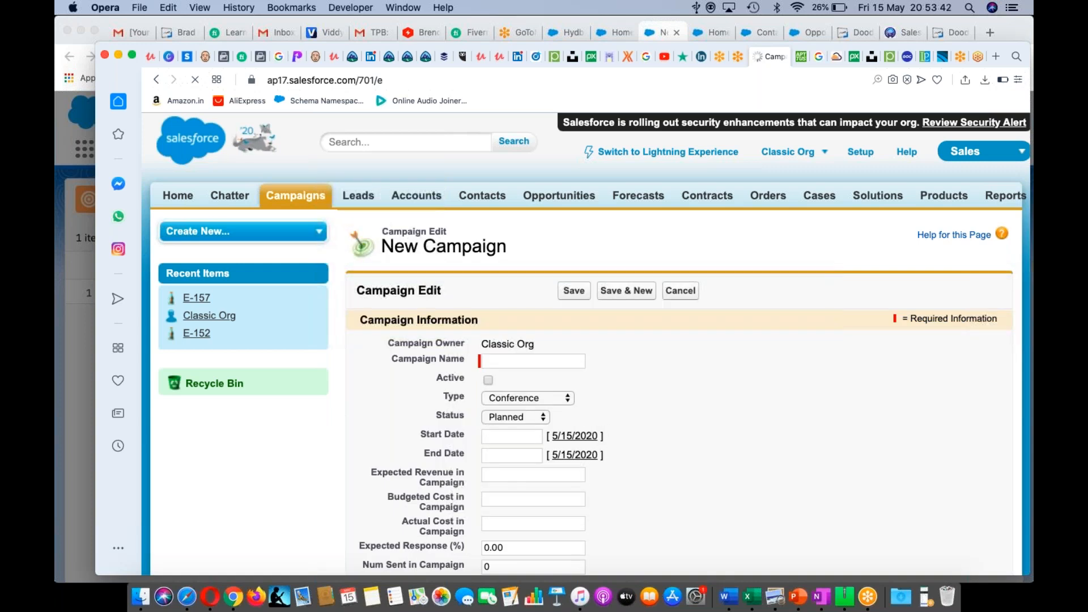
key(super+Tab)
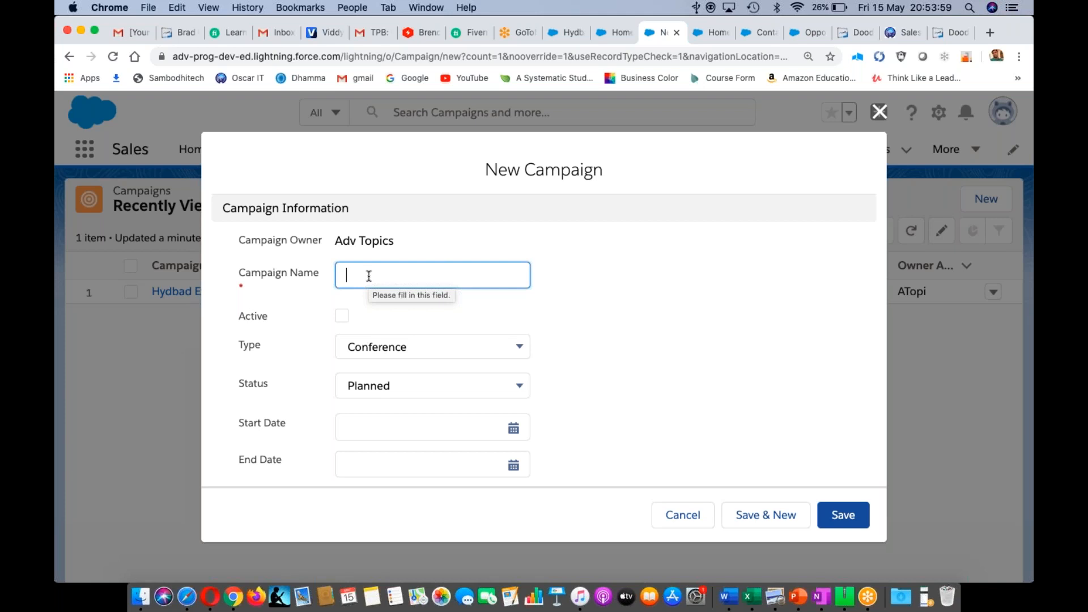
- Name the campaign Borads: active, Advertisement, In Progress, running 5/1/2020 to 5/31/2020
text(Borads)
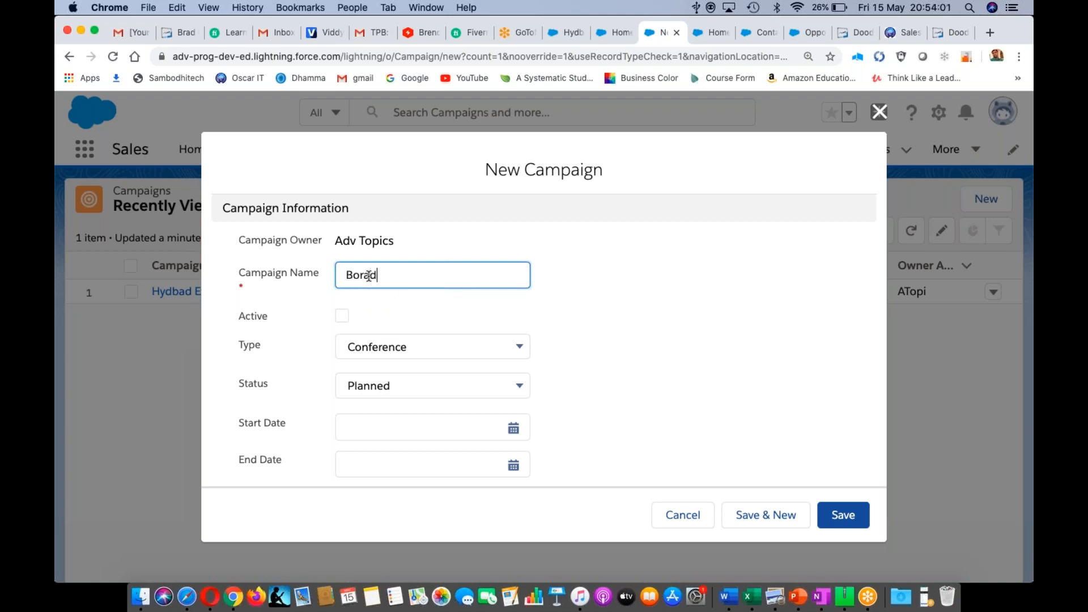
click(342, 318)
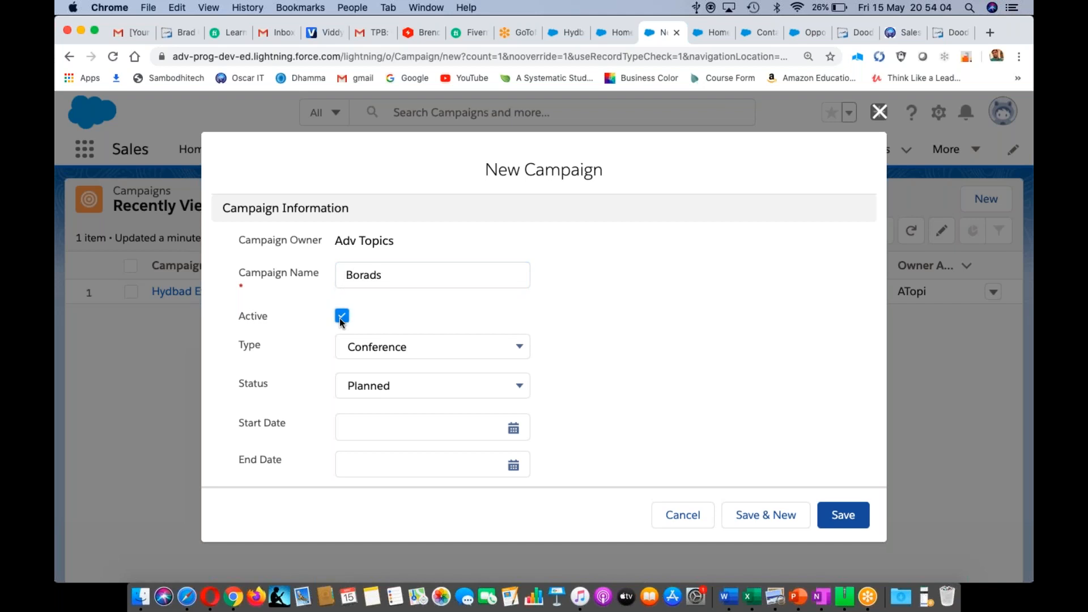
click(490, 347)
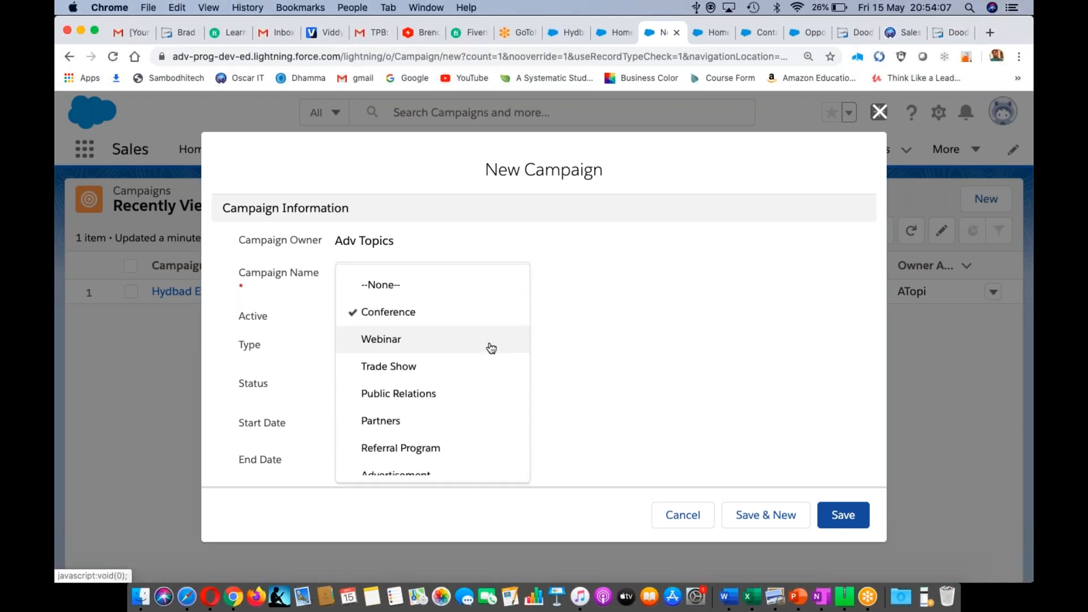
scroll(491, 348, down, 3)
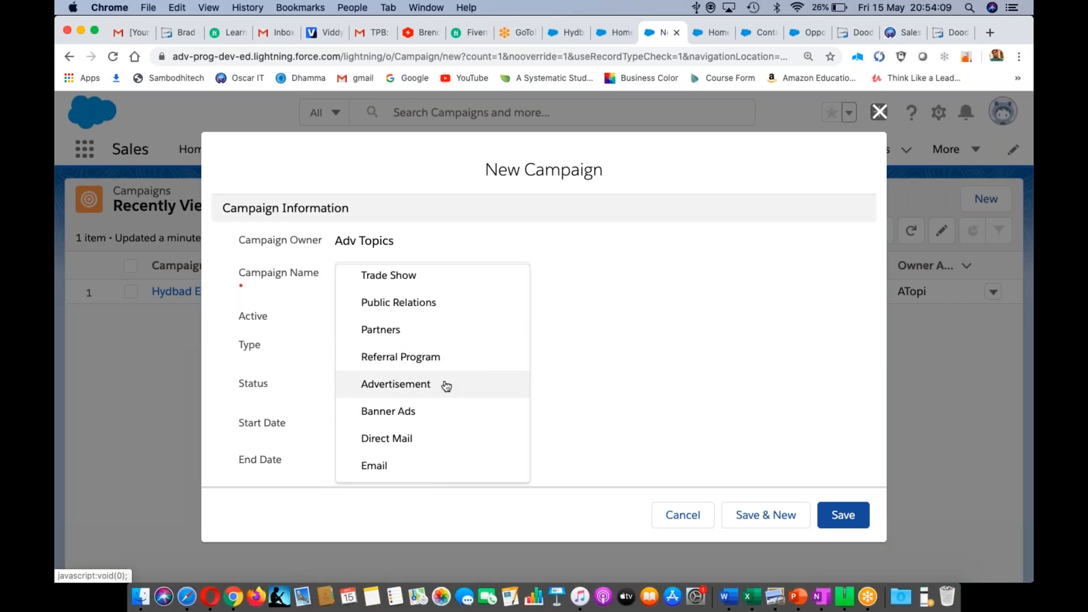
click(445, 386)
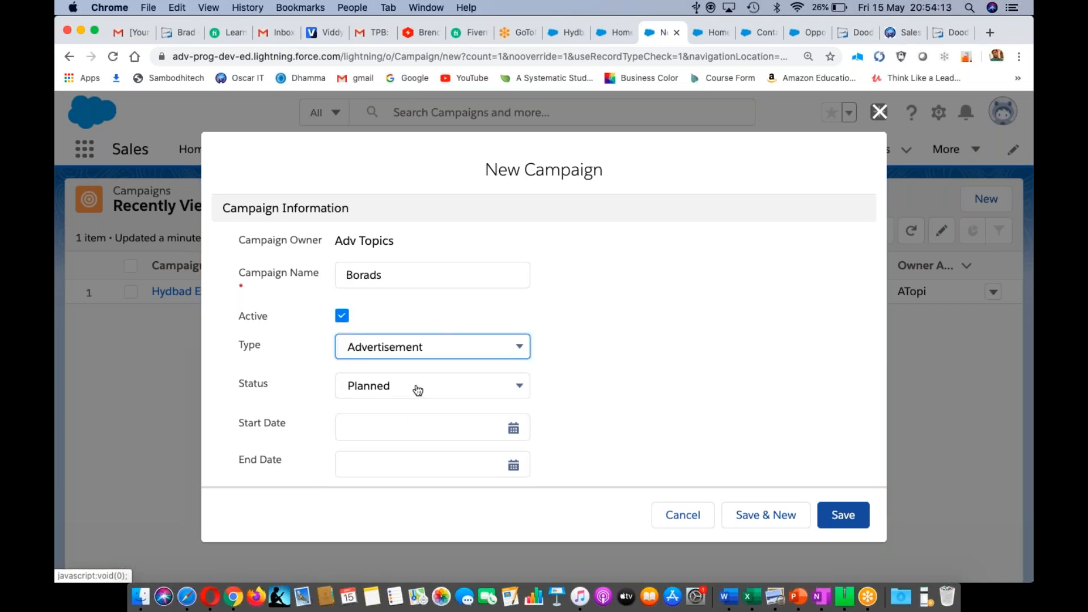
click(418, 391)
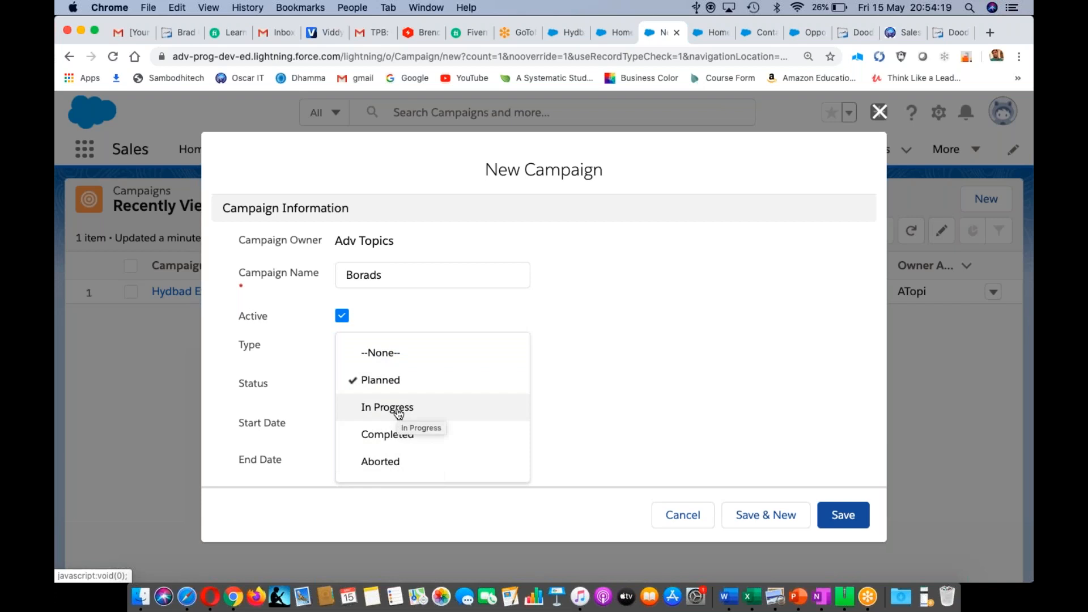
click(400, 409)
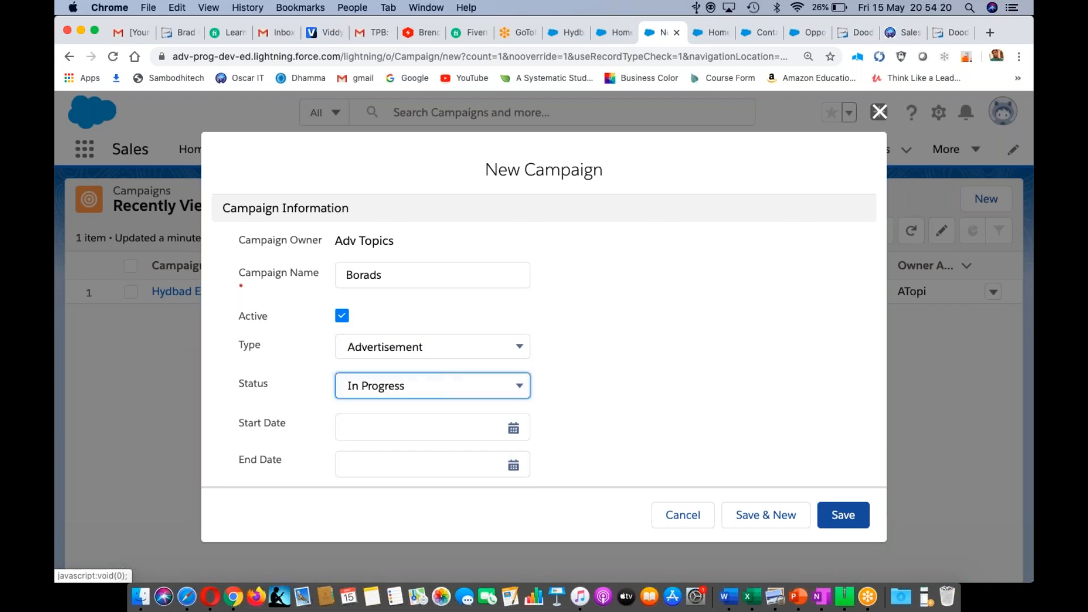
click(514, 429)
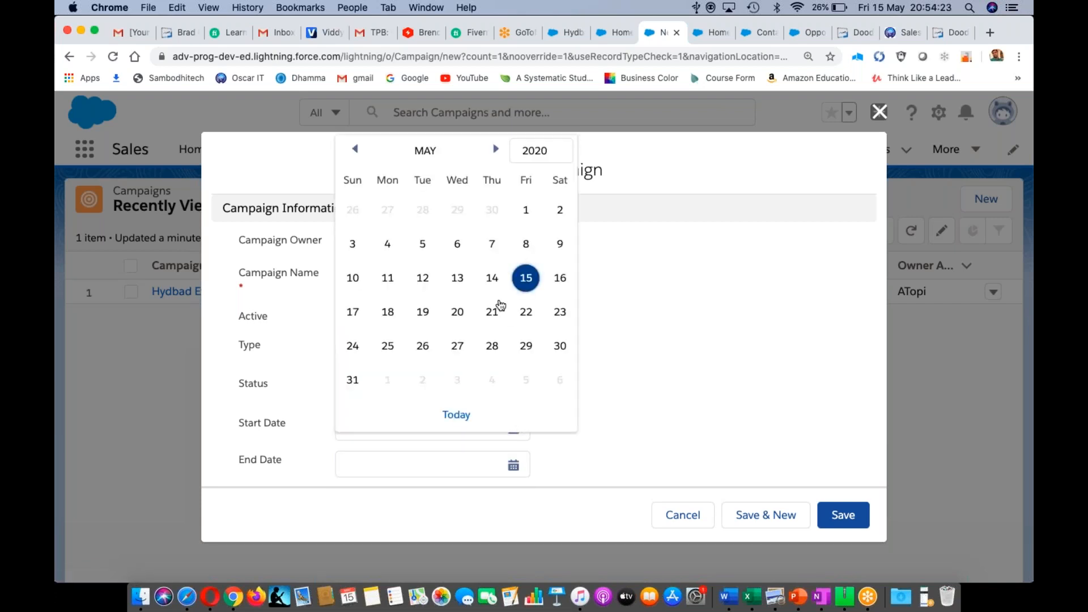
click(527, 211)
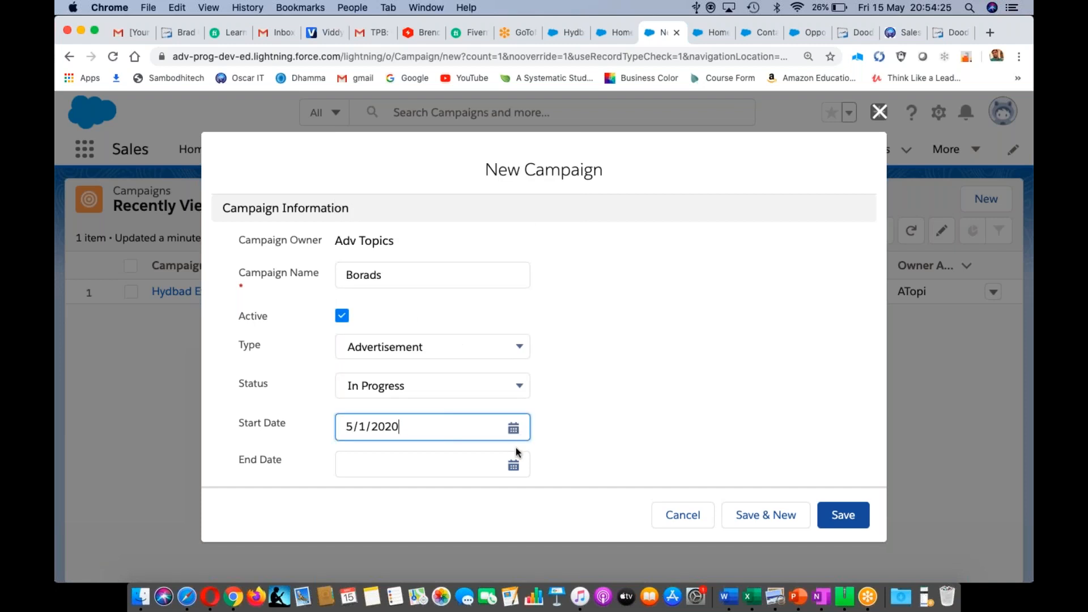
click(513, 466)
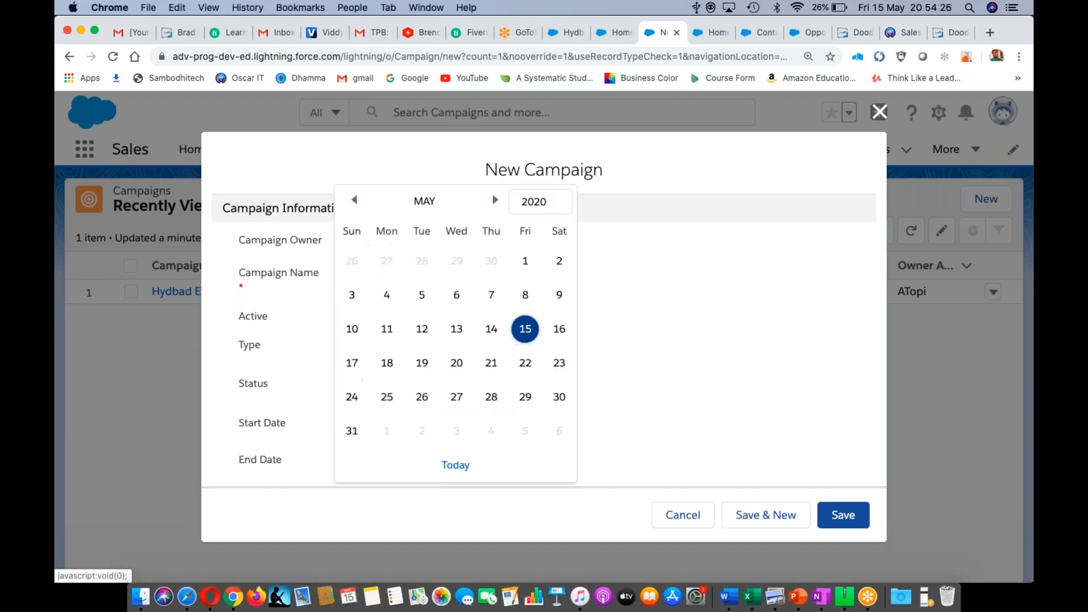
click(352, 431)
- Enter expected revenue 500,000, budgeted cost 100000 and actual cost 125000, then save
scroll(697, 331, down, 10)
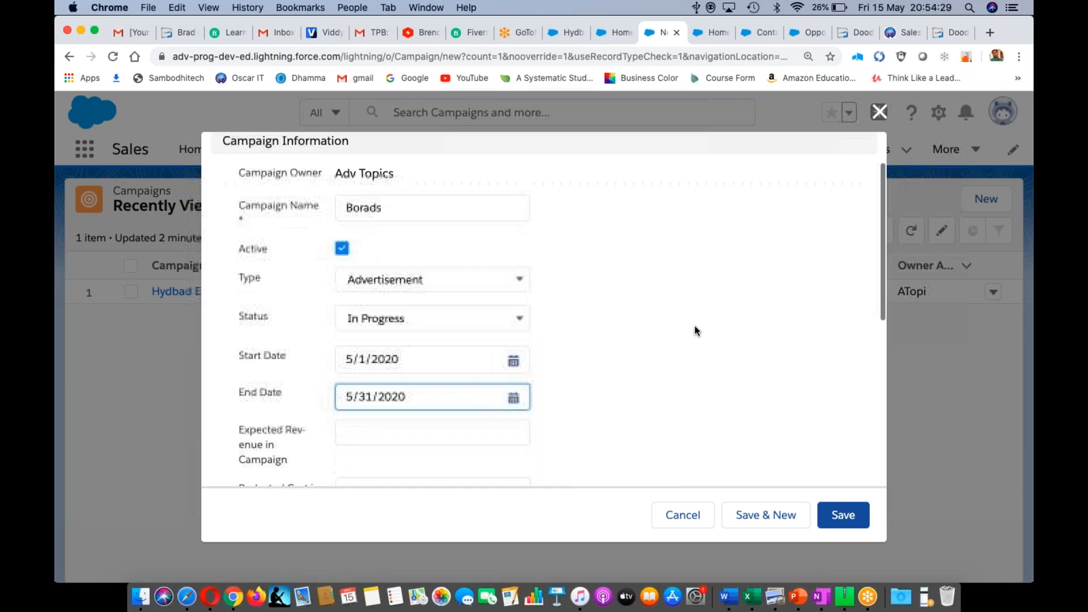
scroll(697, 331, down, 1)
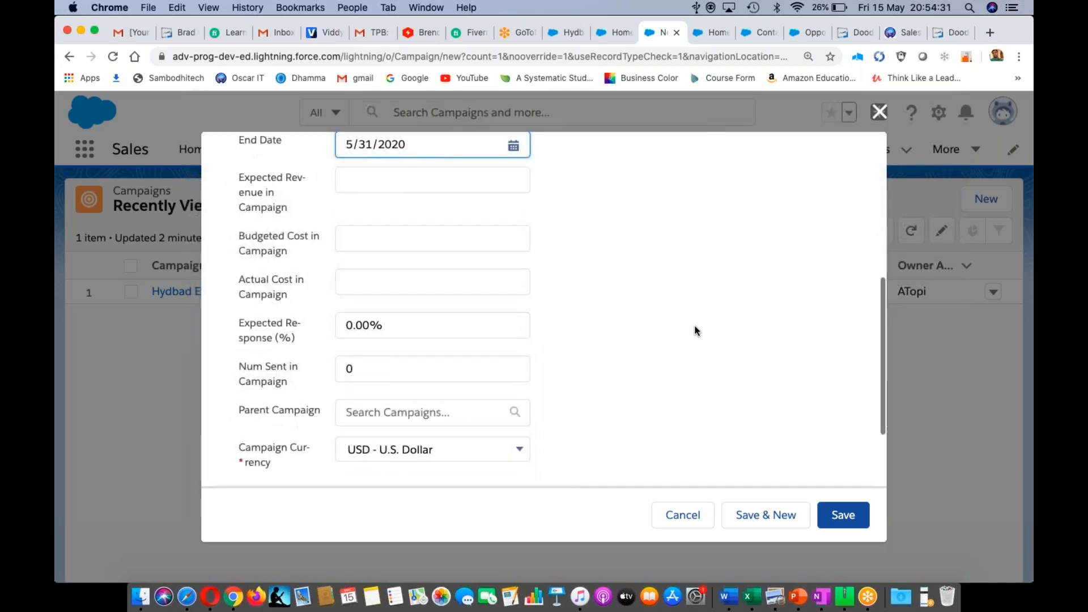
click(389, 178)
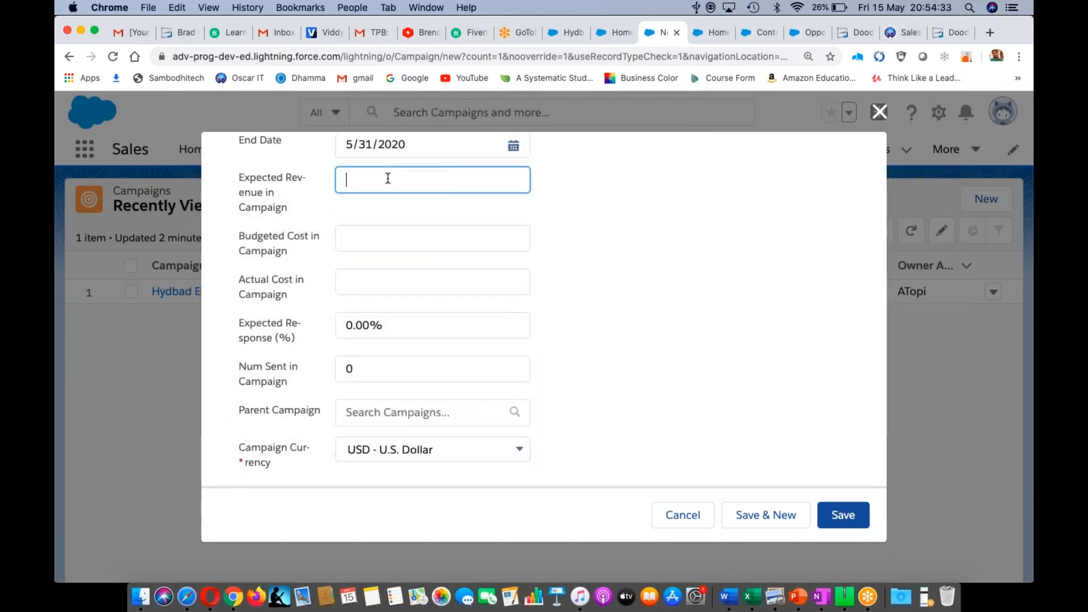
text(500,000)
click(373, 237)
text(100000)
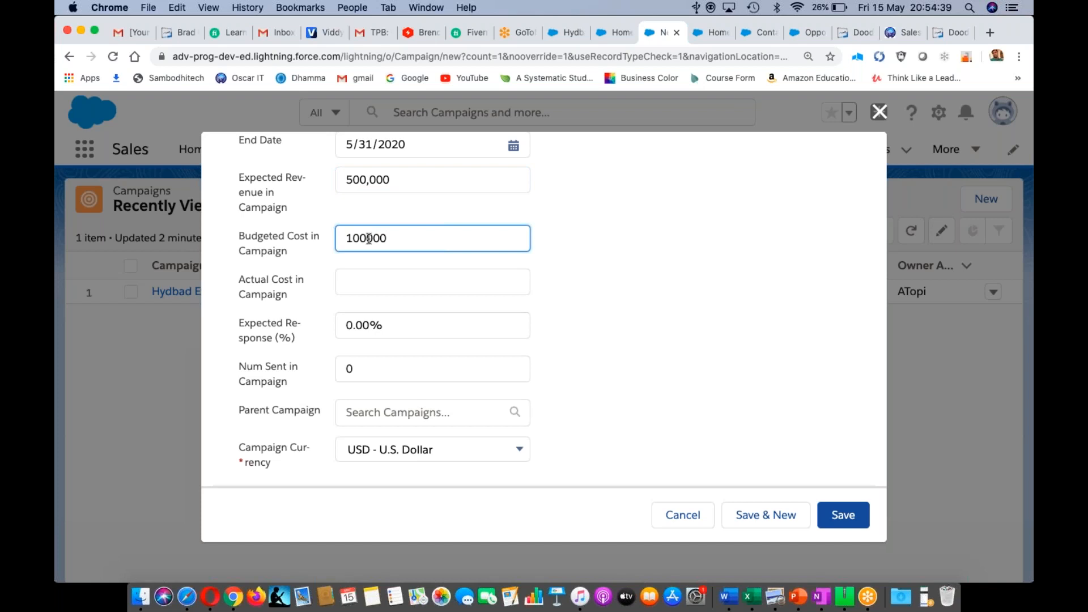
click(356, 286)
text(125000)
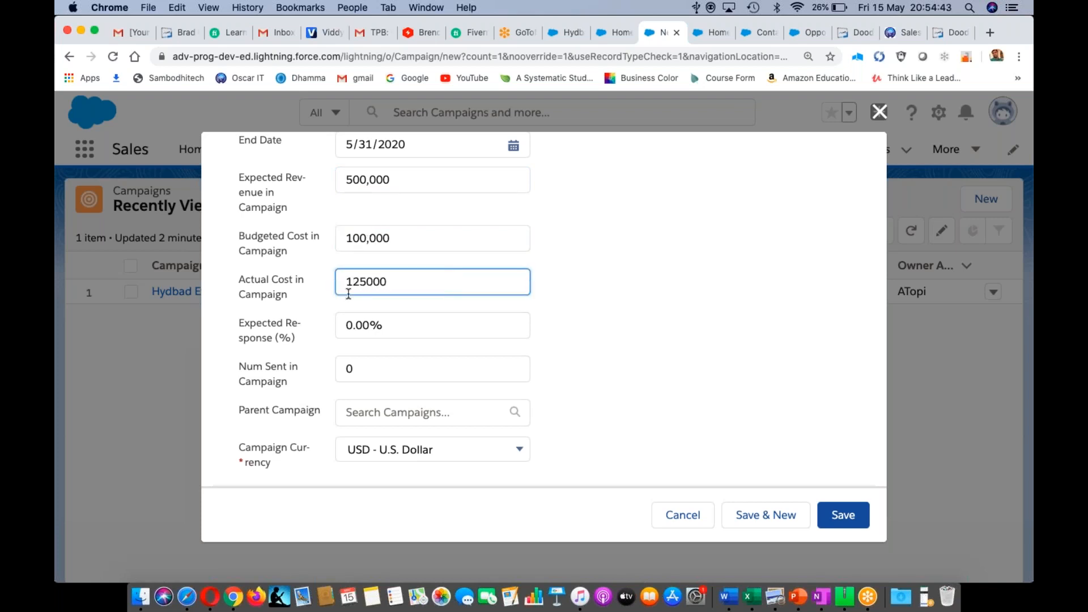
click(843, 517)
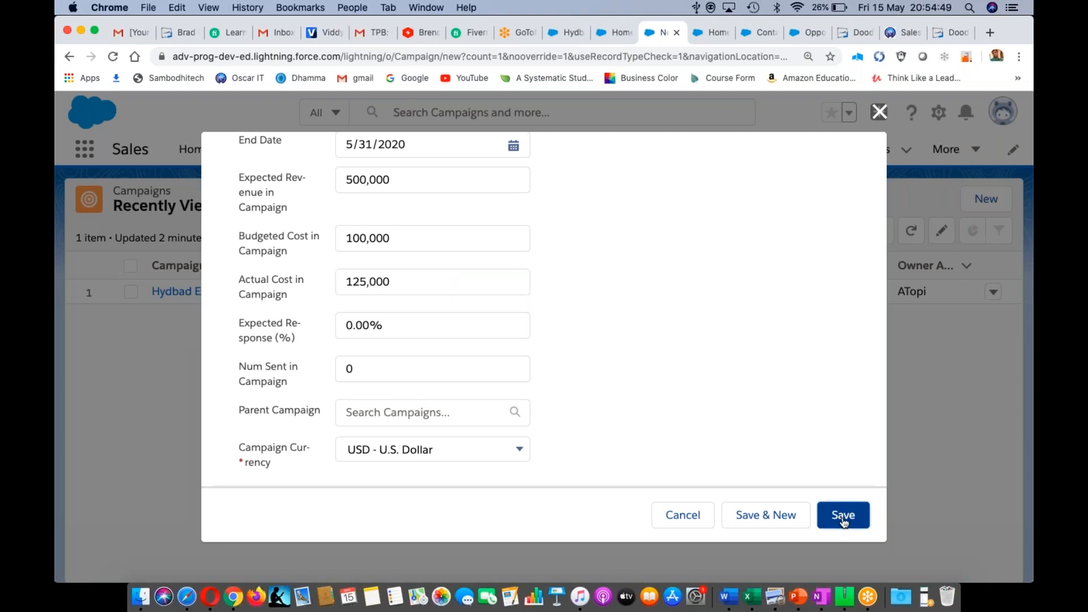
click(843, 516)
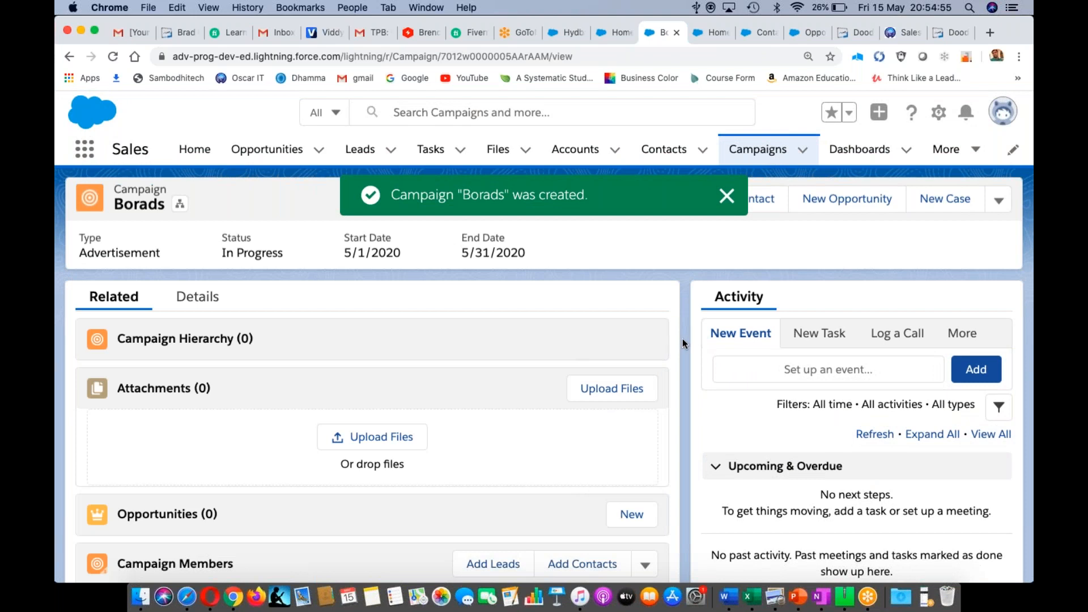
- Open the Borads campaign record and scroll down to its empty related lists
scroll(682, 339, down, 2)
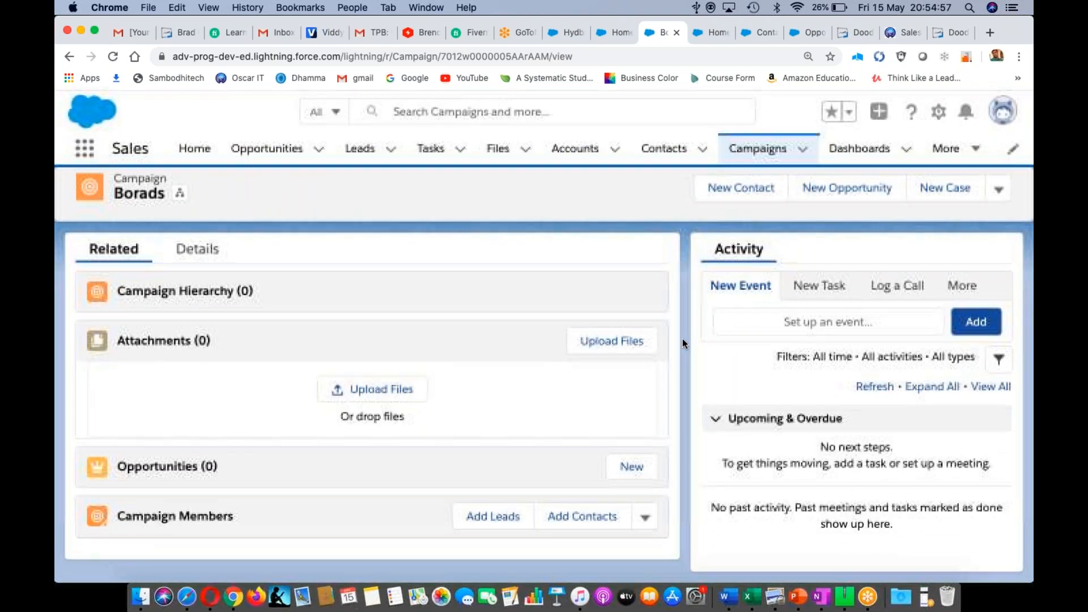
scroll(683, 338, up, 2)
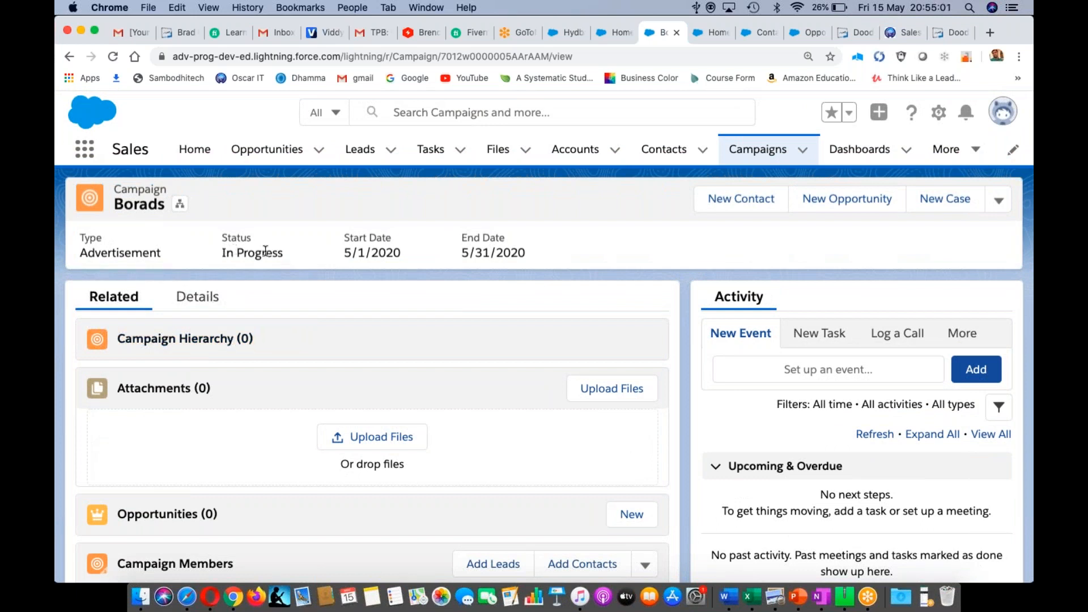
double_click(139, 206)
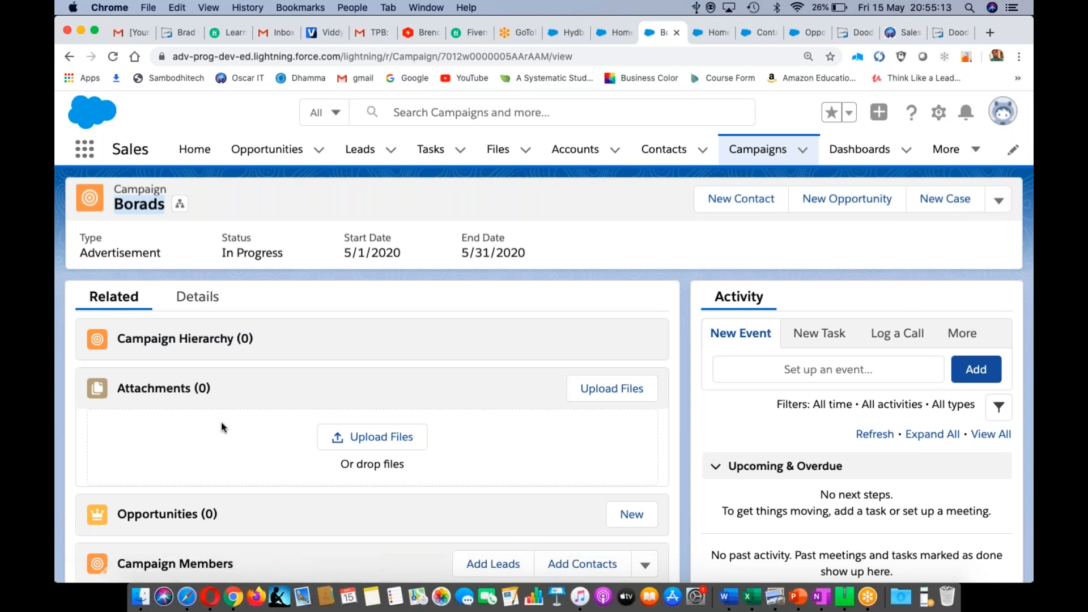
scroll(221, 422, down, 1)
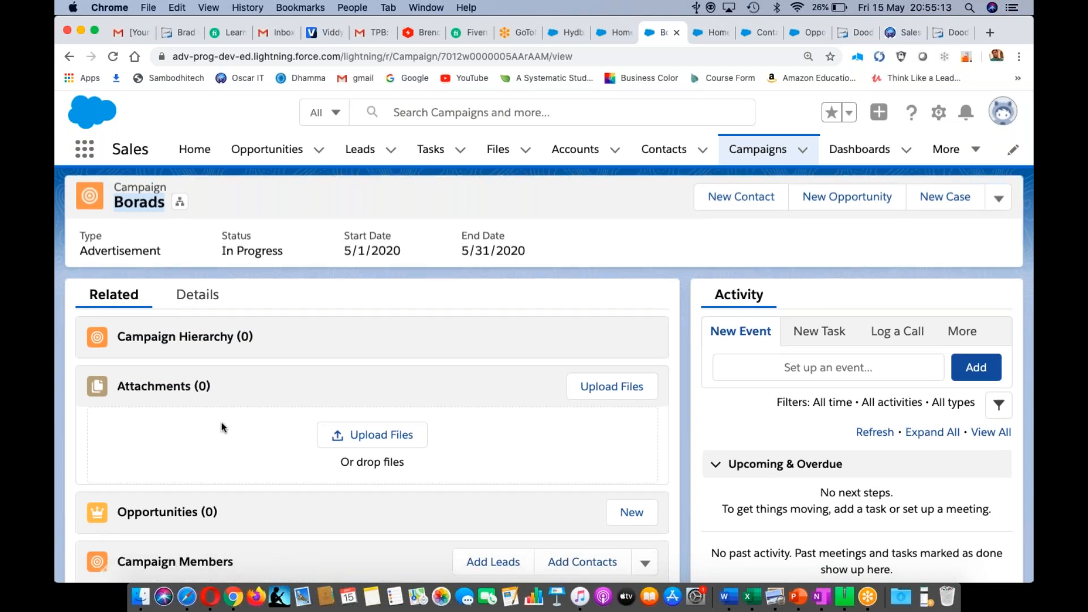
scroll(221, 423, down, 2)
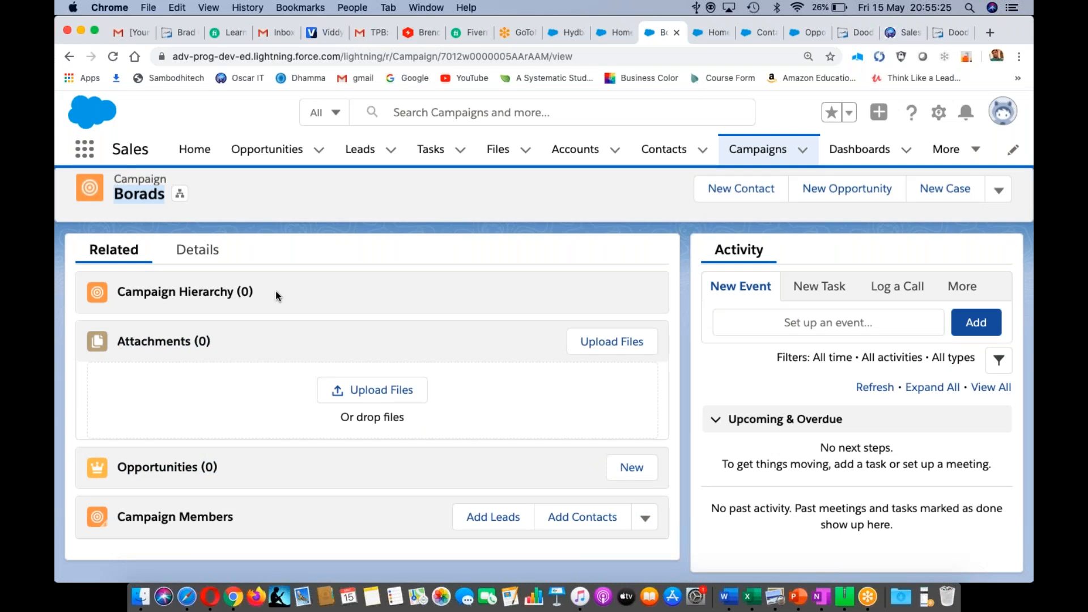
- Open Leads in a new browser tab, dismiss the connection error, and start a new lead
right_click(366, 155)
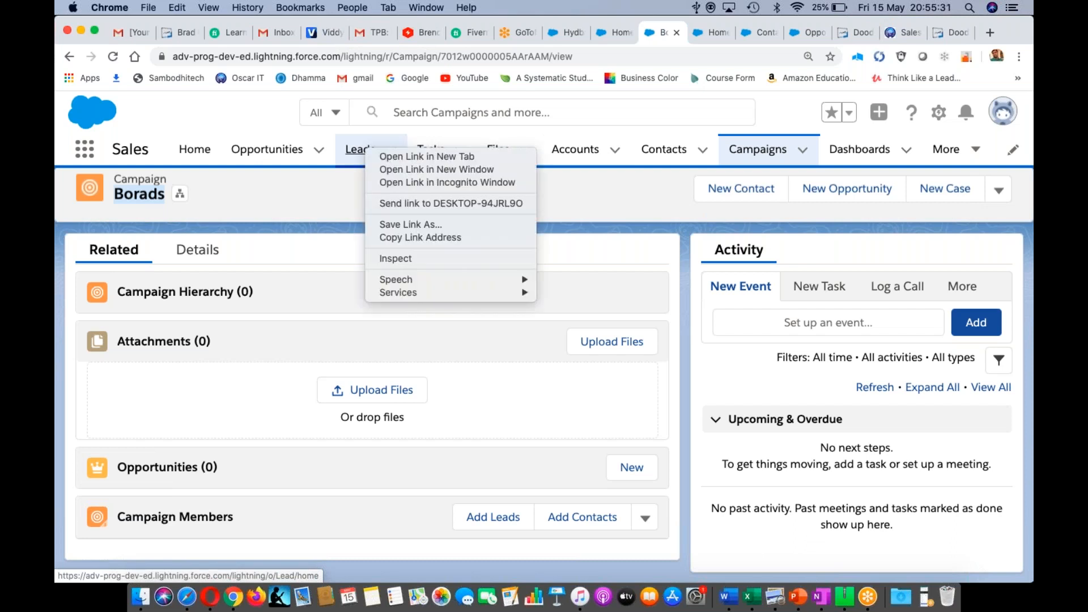
click(391, 156)
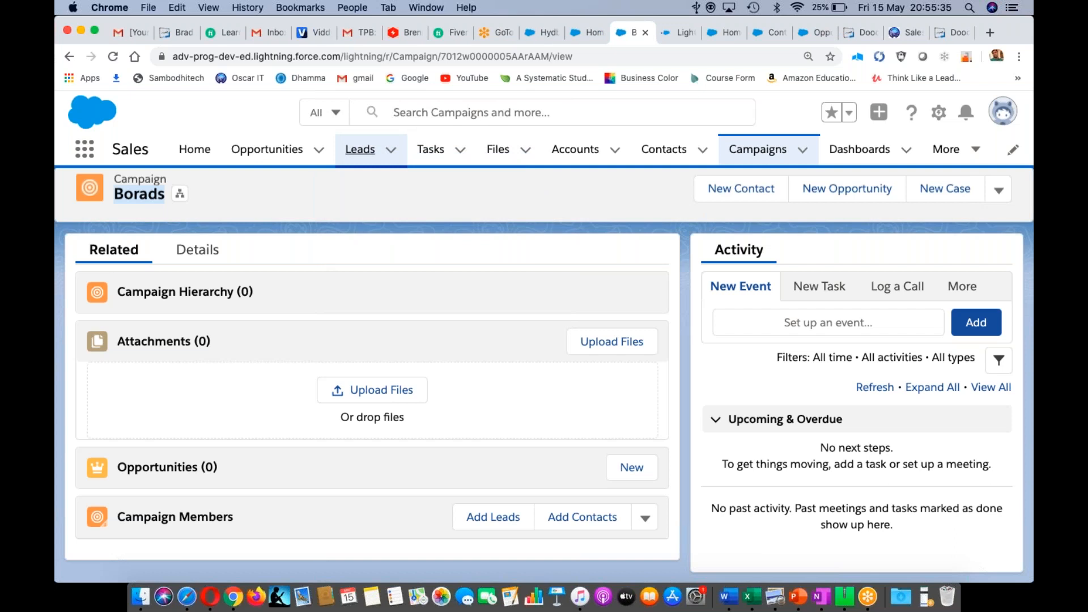
click(677, 34)
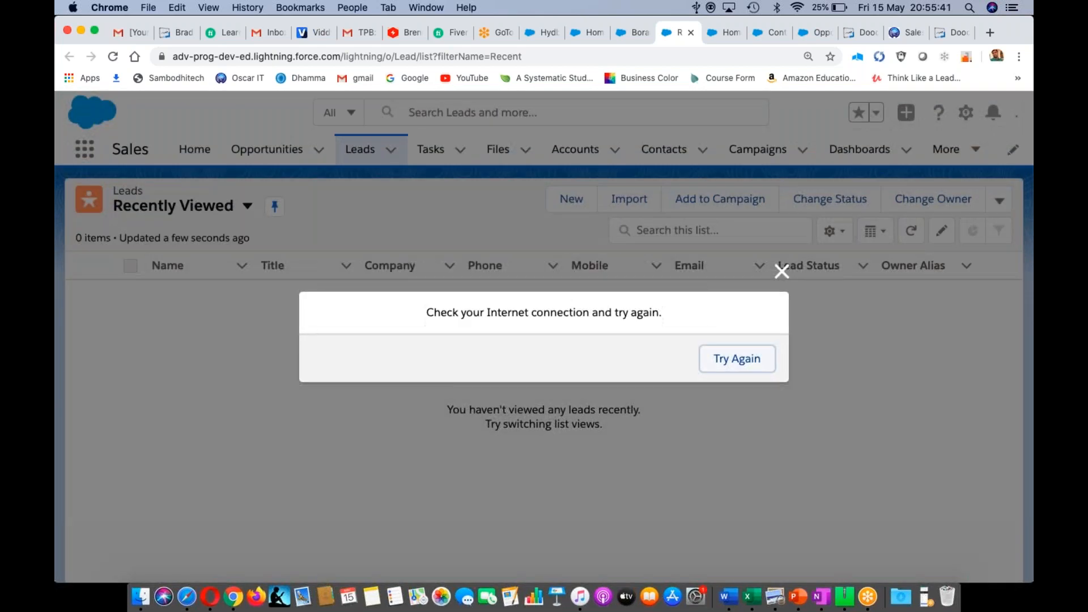
click(781, 272)
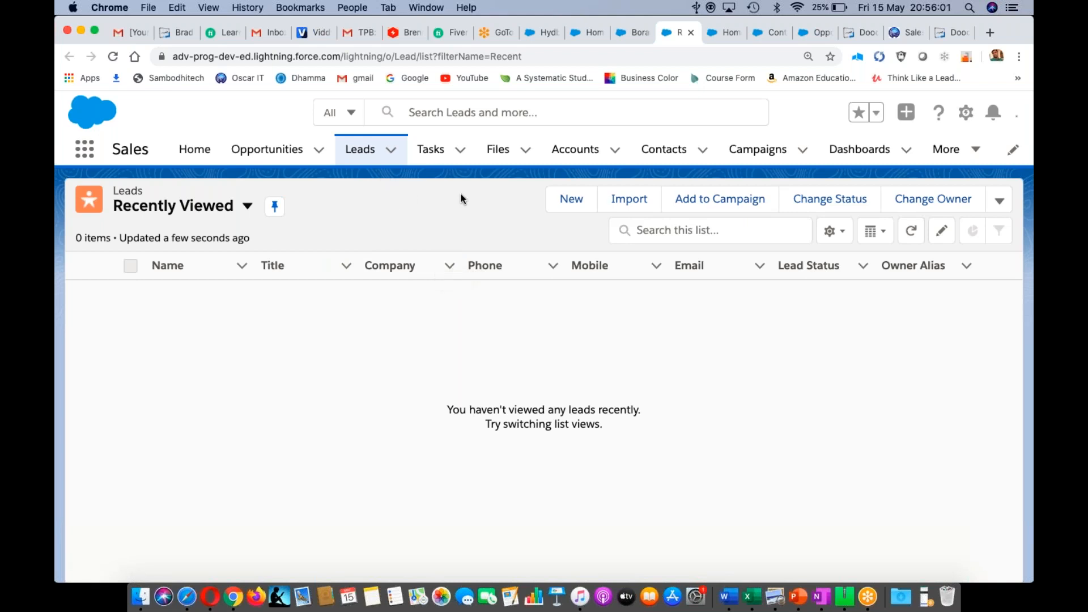
click(572, 203)
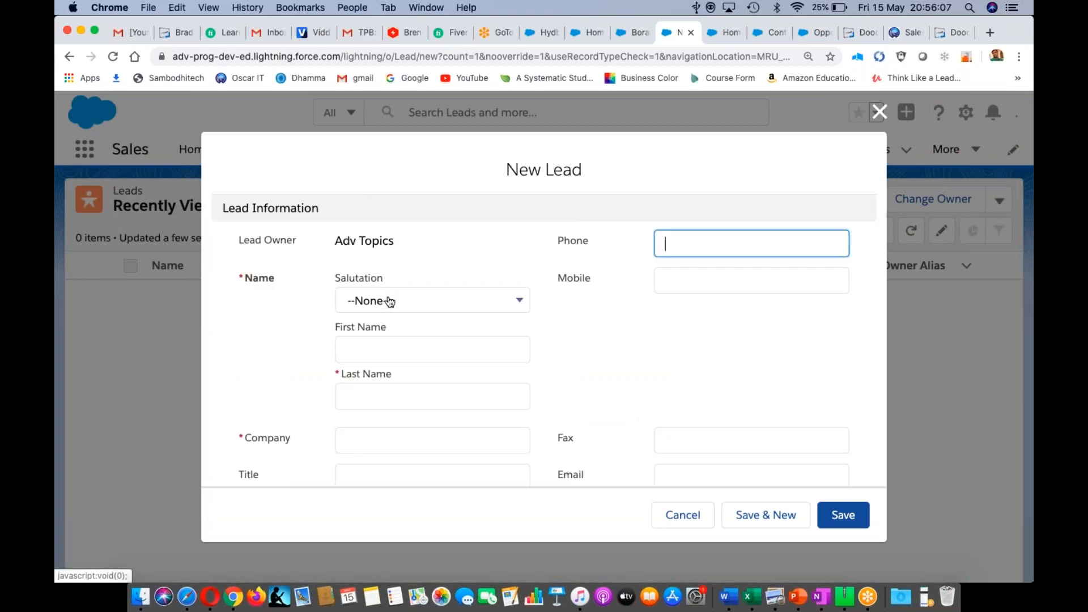
- Set salutation Ms. and enter the lead's first and last name, correcting typos
click(394, 302)
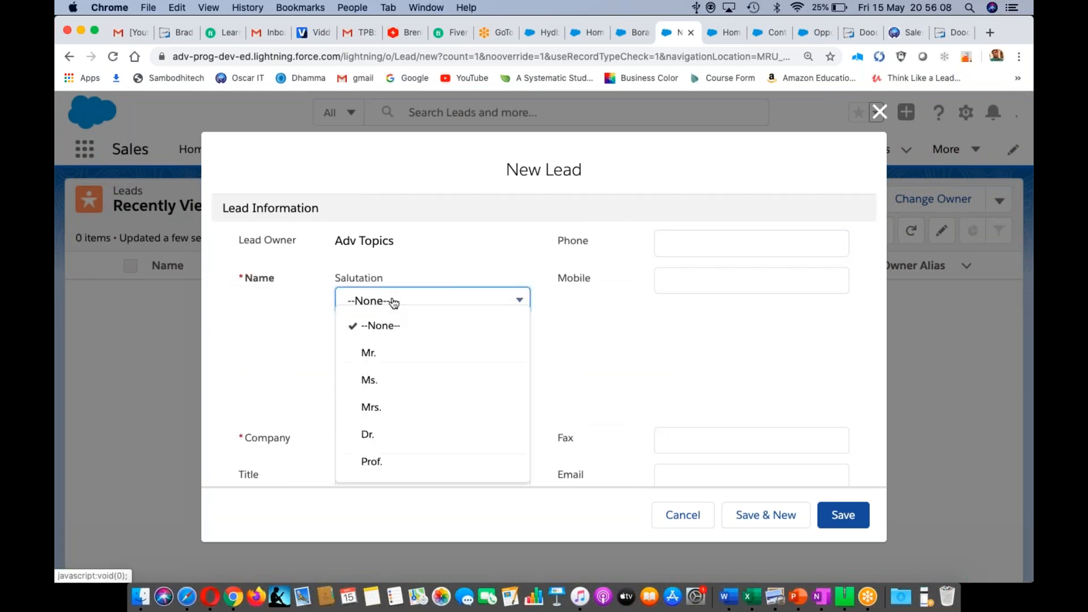
click(383, 385)
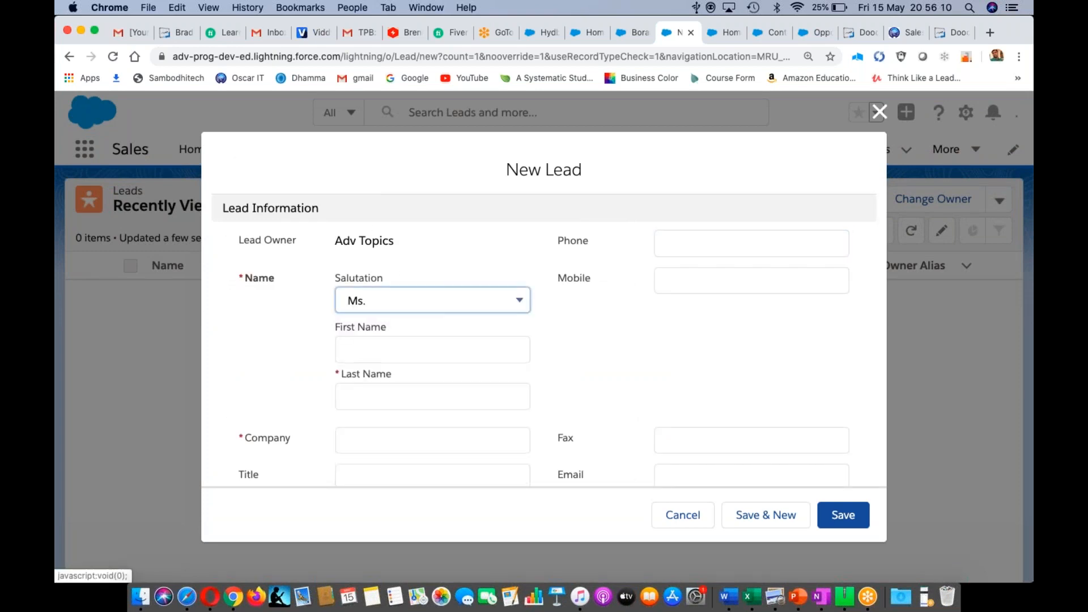
click(374, 349)
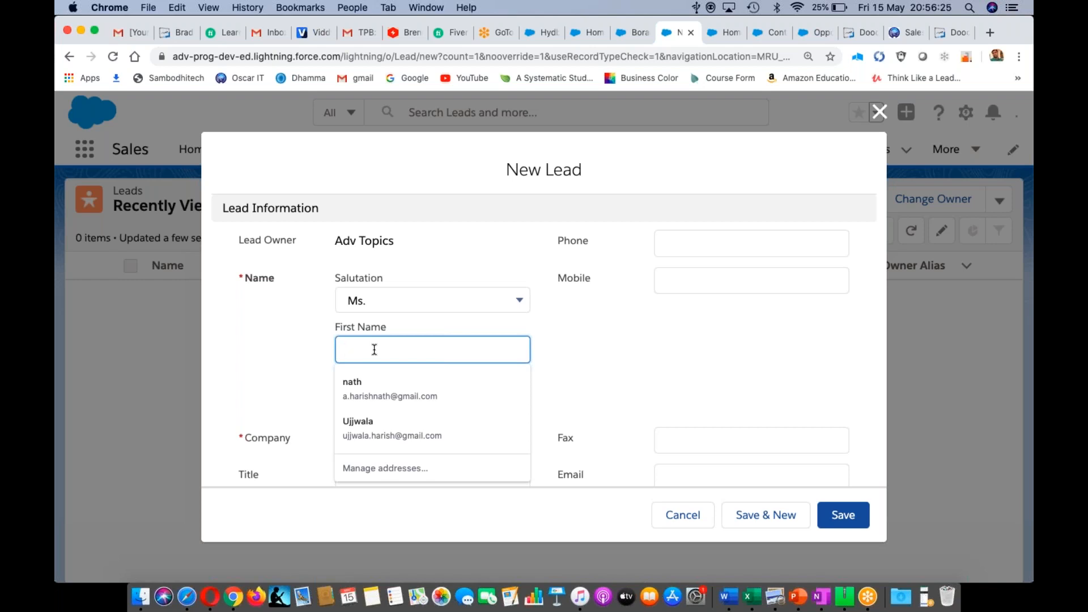
click(360, 400)
click(393, 349)
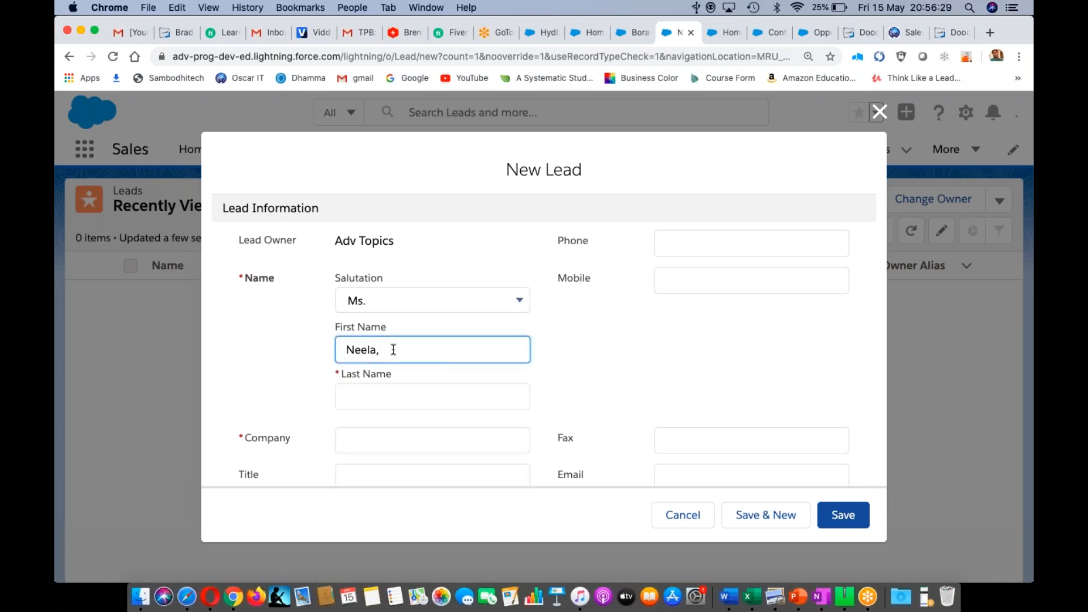
click(364, 401)
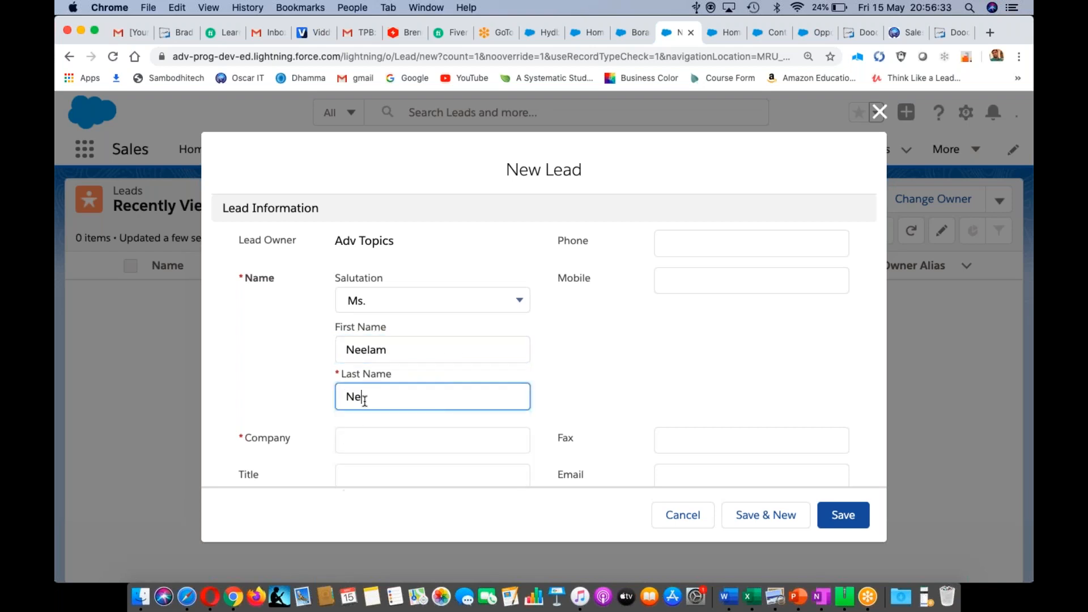
click(373, 442)
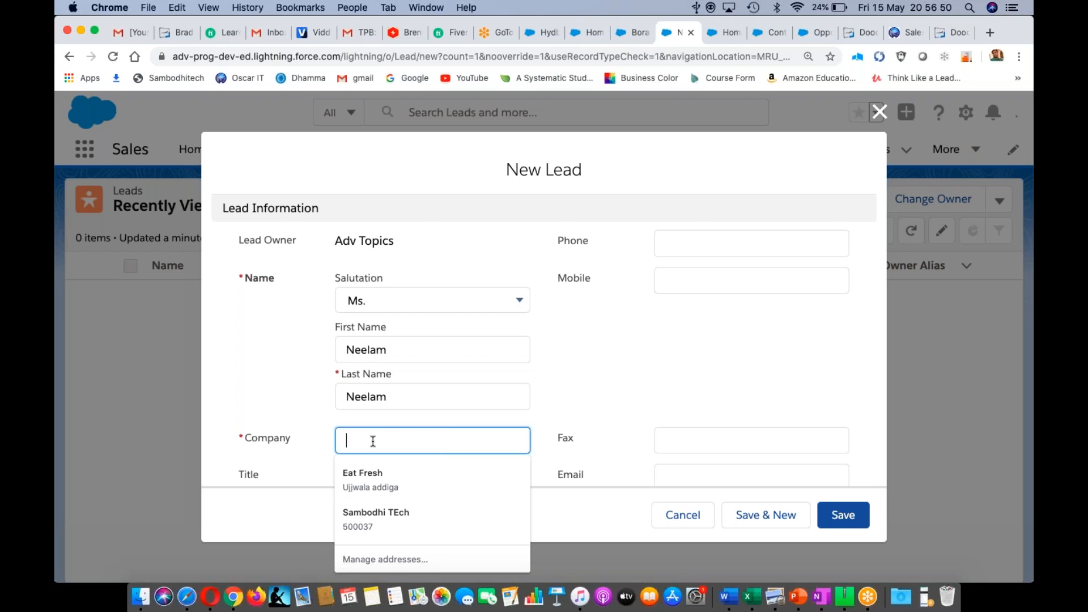
double_click(361, 398)
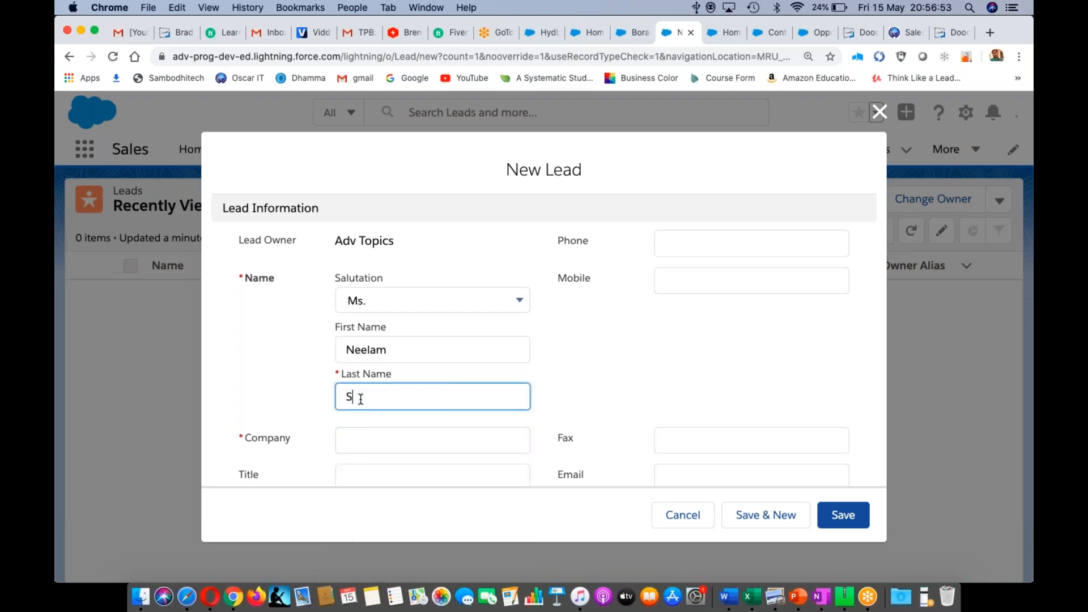
- Enter the company name 'Singh is Queen'
click(349, 440)
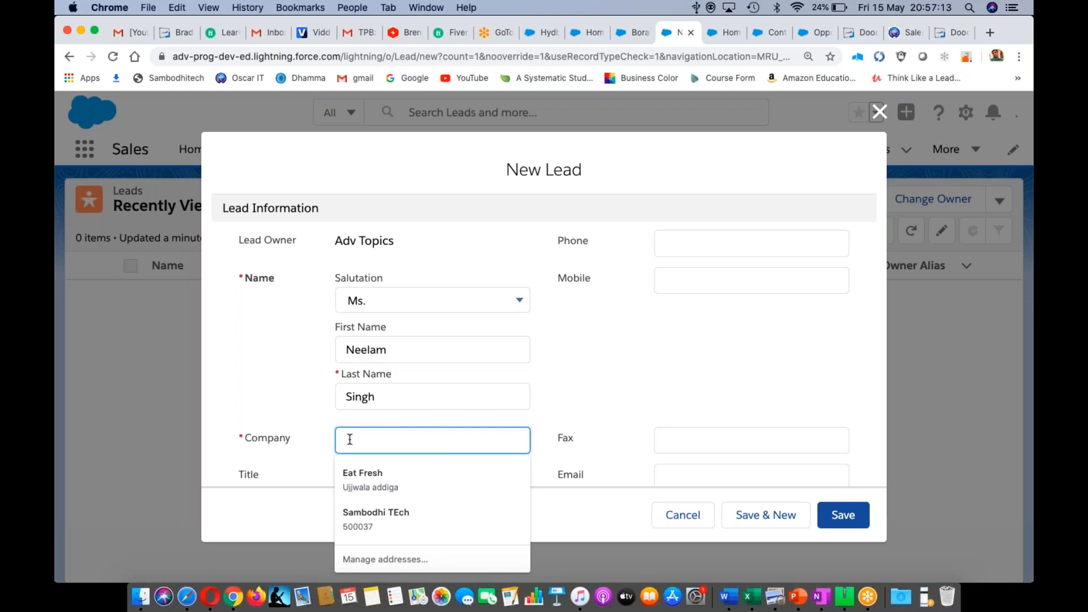
text(Sig)
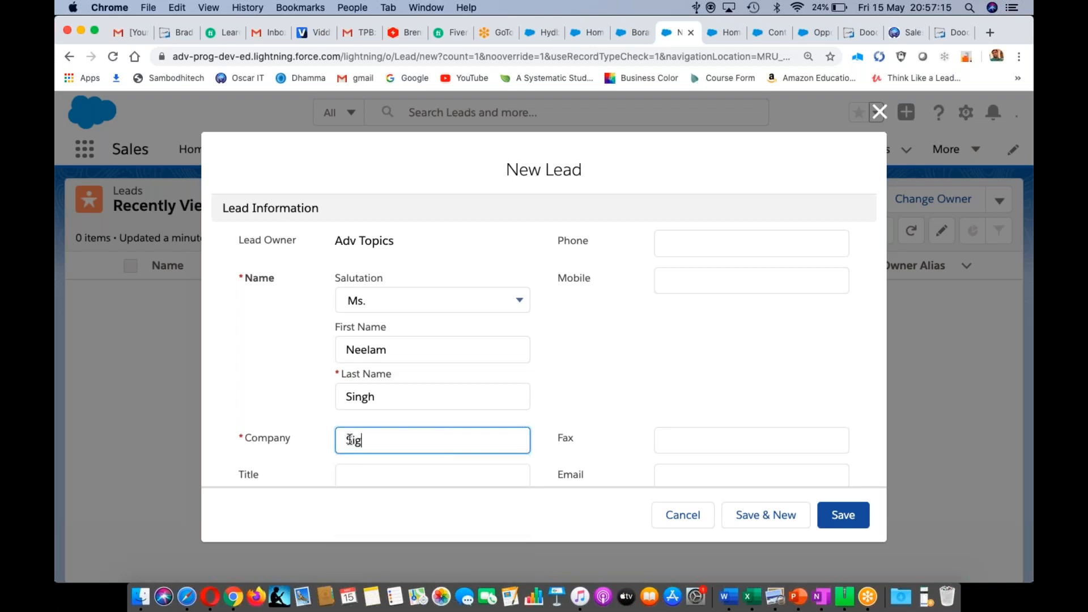
key(BackSpace)
text(ngh i)
text(s Ki)
text(n)
key(BackSpace)
key(BackSpace)
key(BackSpace)
text(Queen)
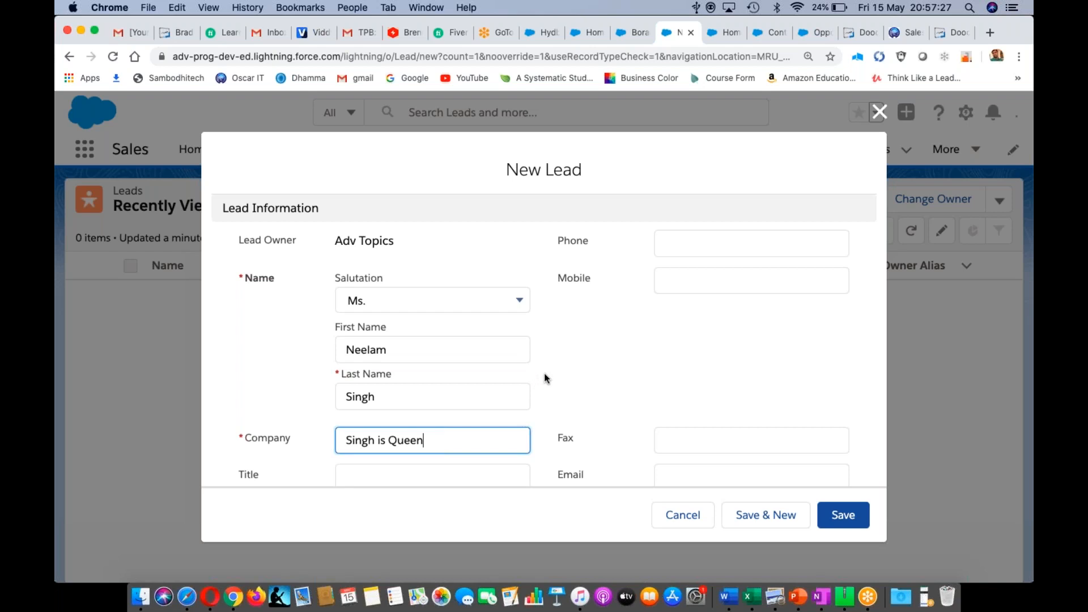
scroll(544, 373, down, 5)
scroll(544, 373, up, 1)
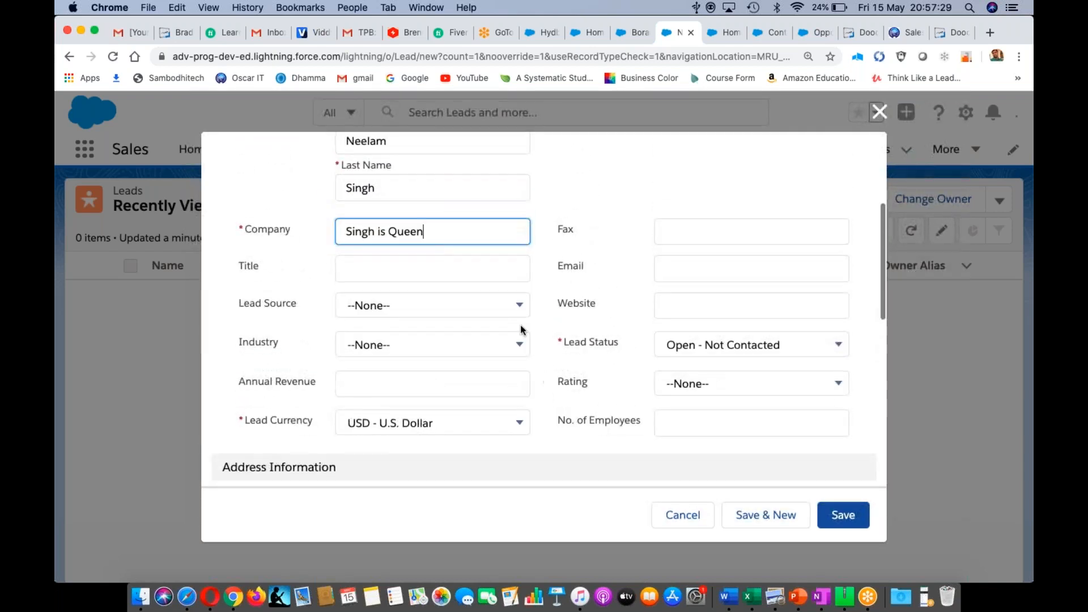
click(394, 270)
text(CEO)
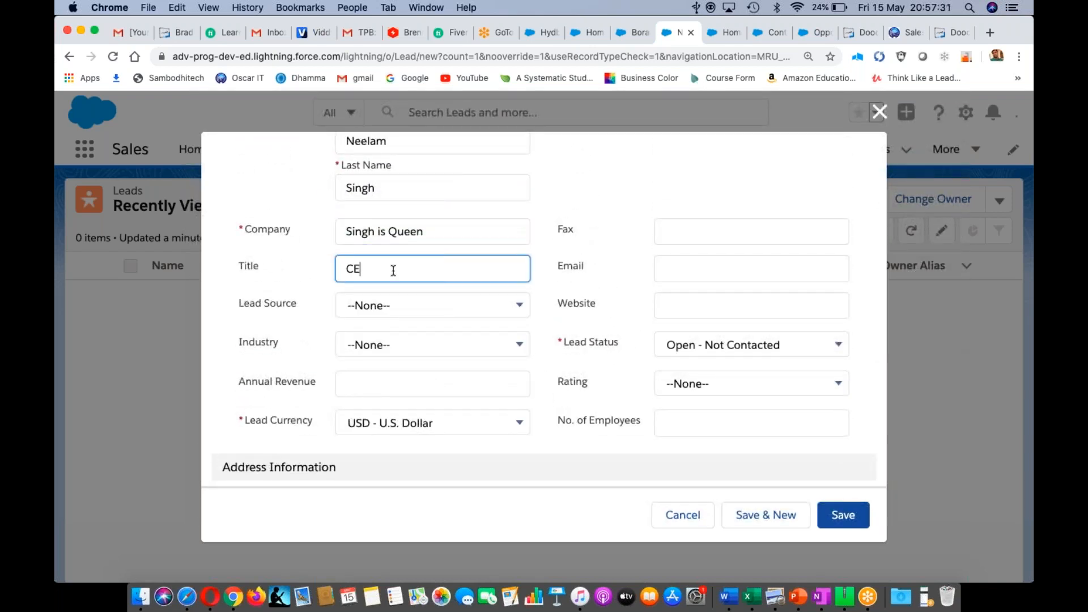
click(440, 308)
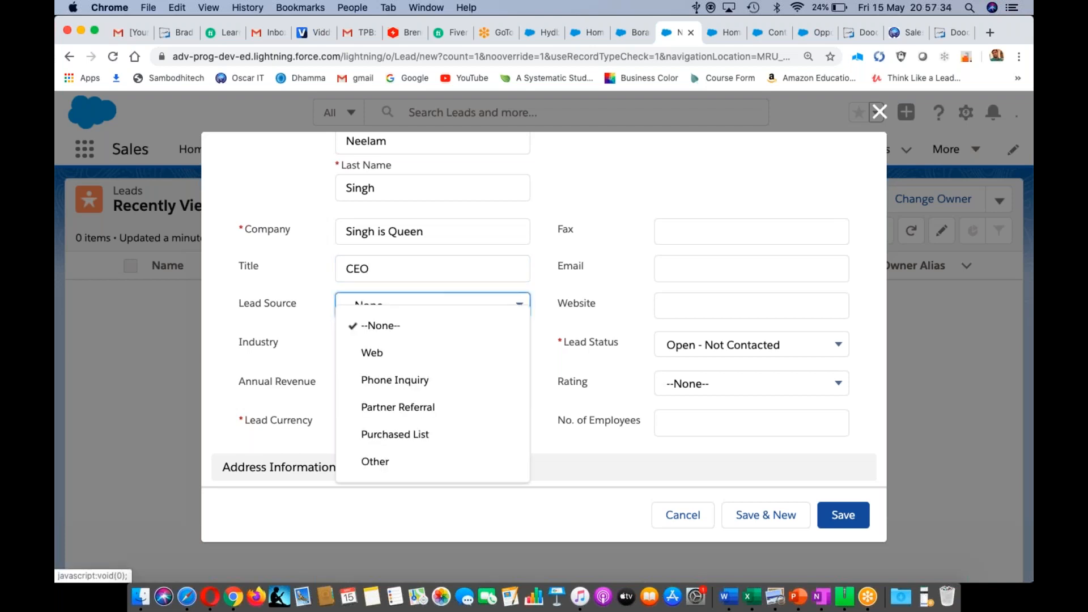
click(391, 353)
click(391, 351)
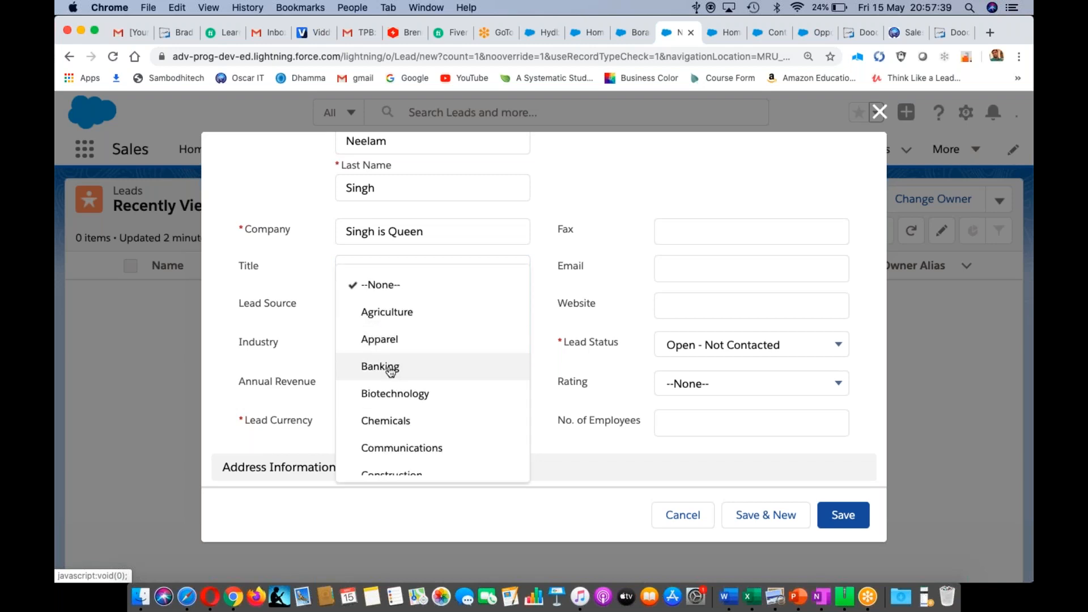
click(391, 369)
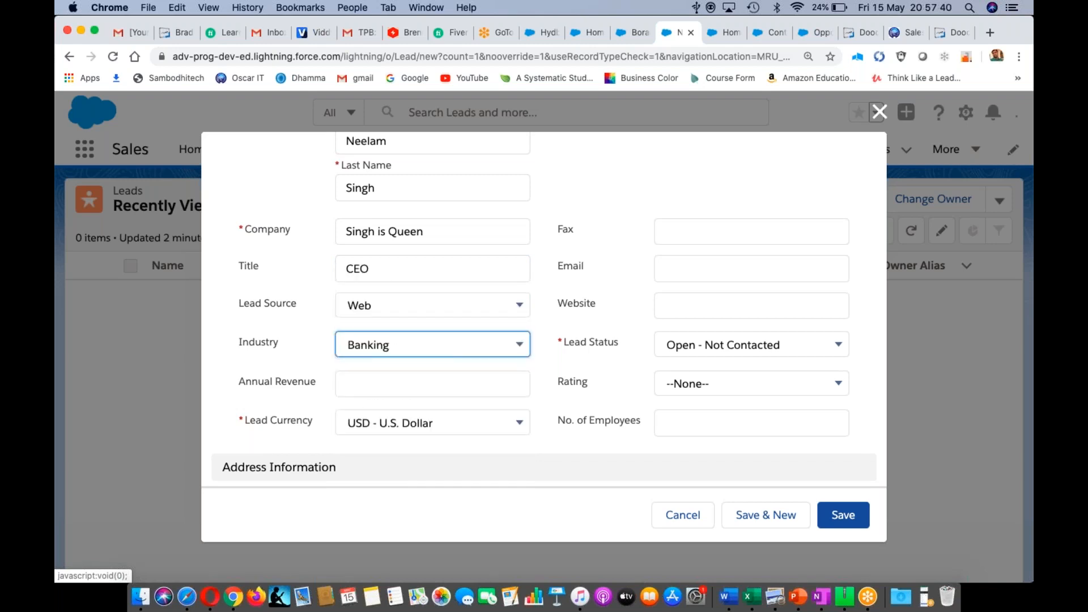
click(371, 382)
text(100000000000)
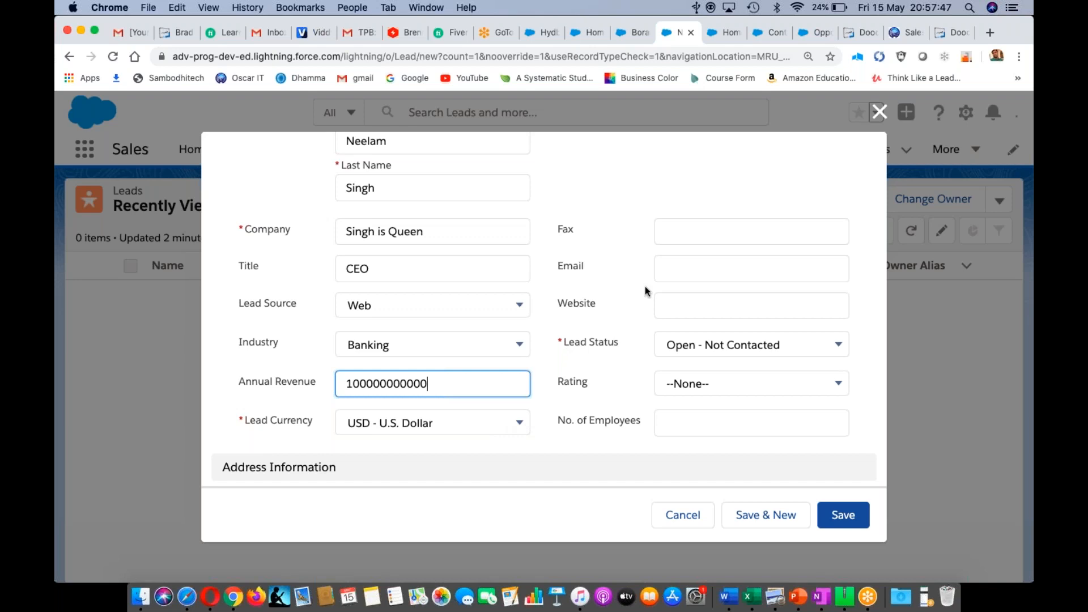
click(679, 233)
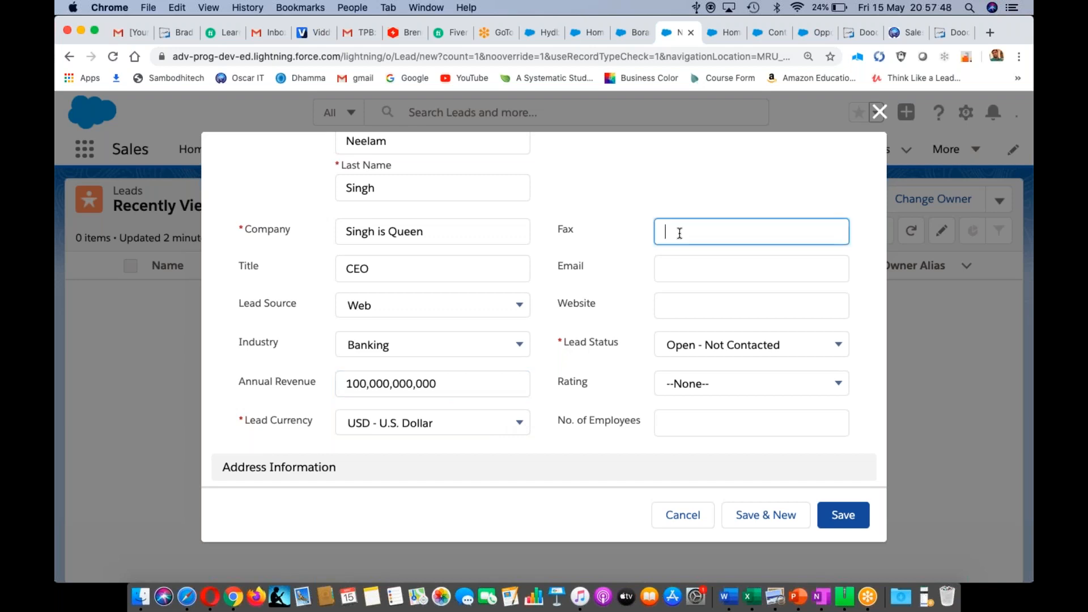
- Fill in the lead's e-mail and website, and set number of employees to 4500
click(676, 262)
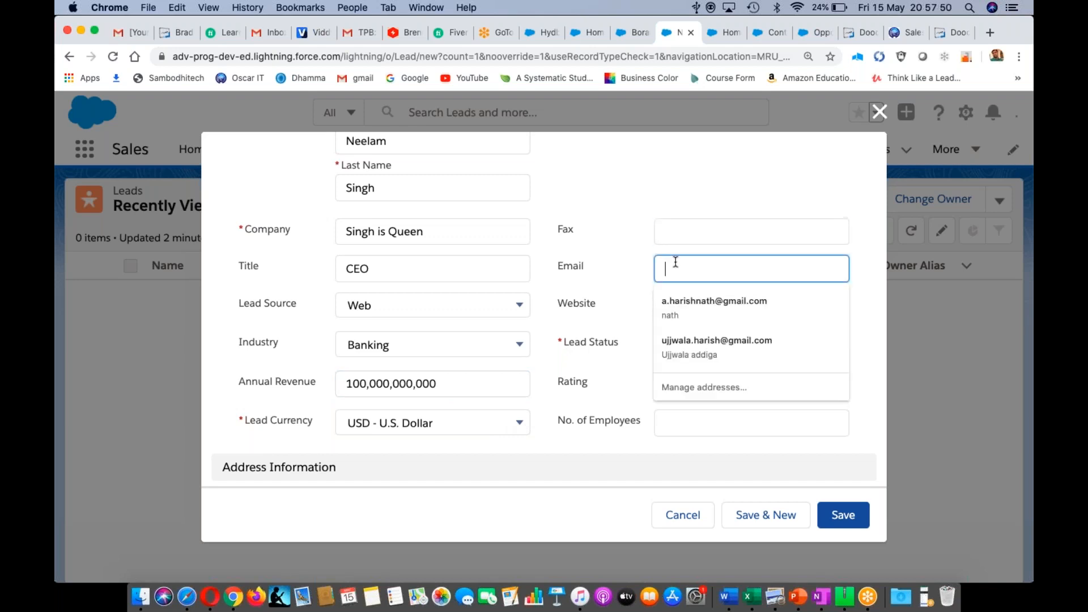
click(682, 304)
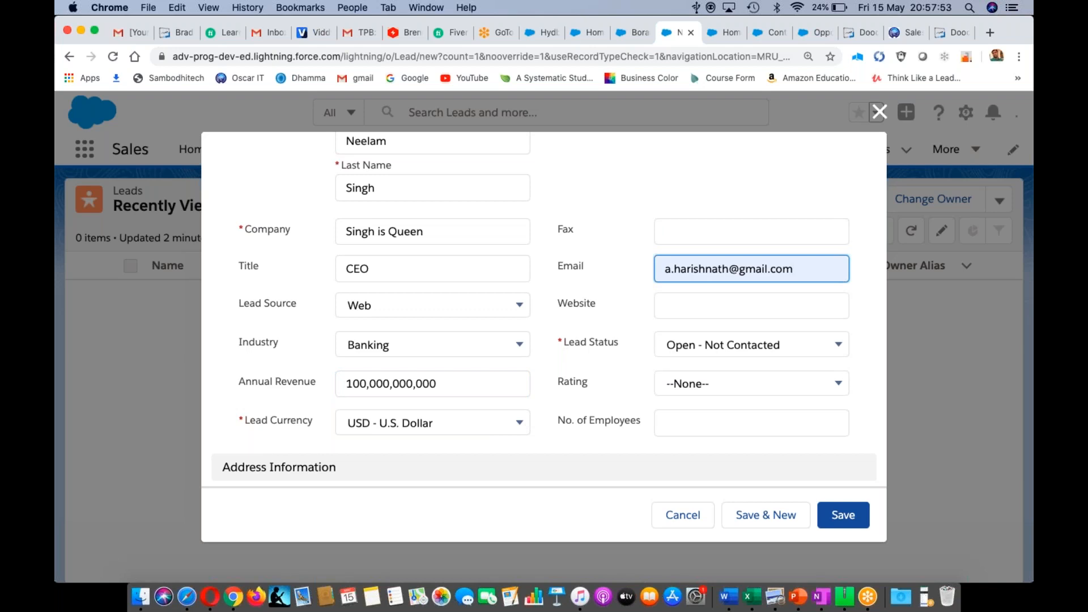
click(682, 305)
text(ww)
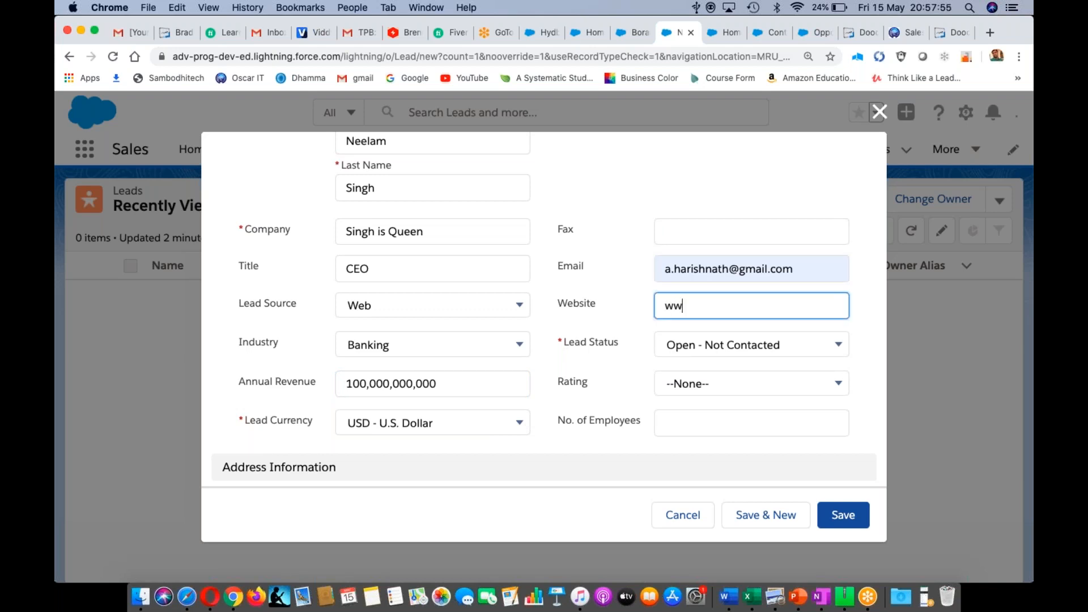
text(w.neelam.com)
click(704, 421)
text(4500)
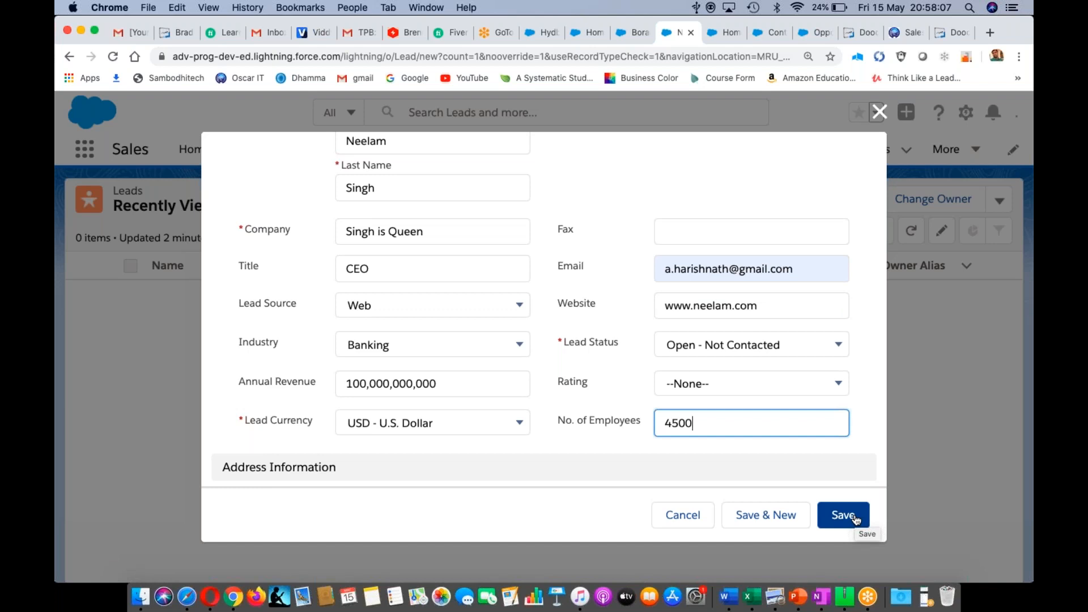
scroll(550, 373, down, 10)
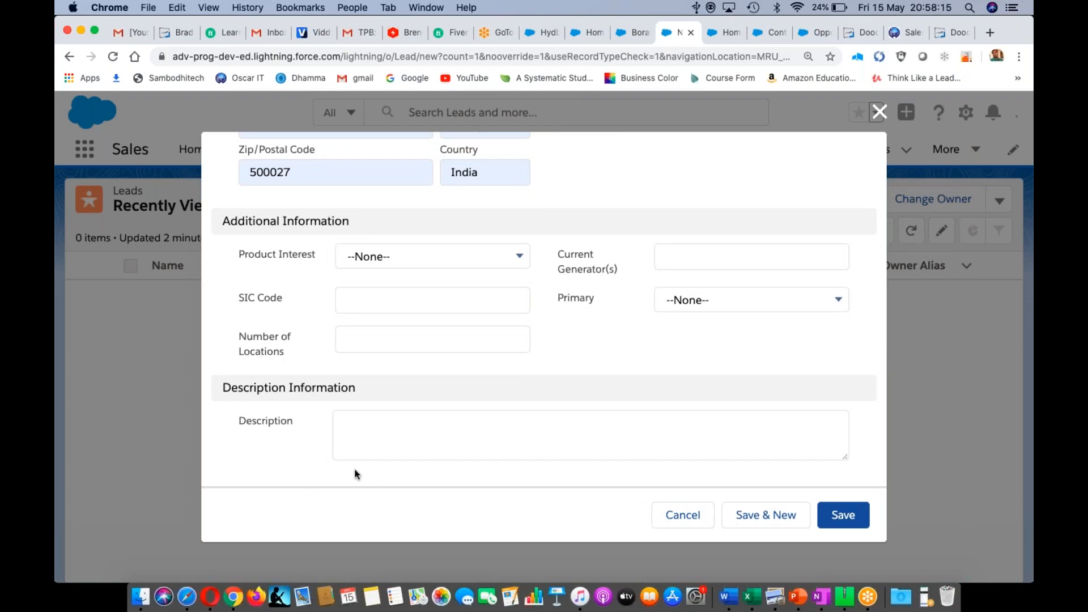
scroll(612, 348, up, 3)
scroll(611, 344, up, 10)
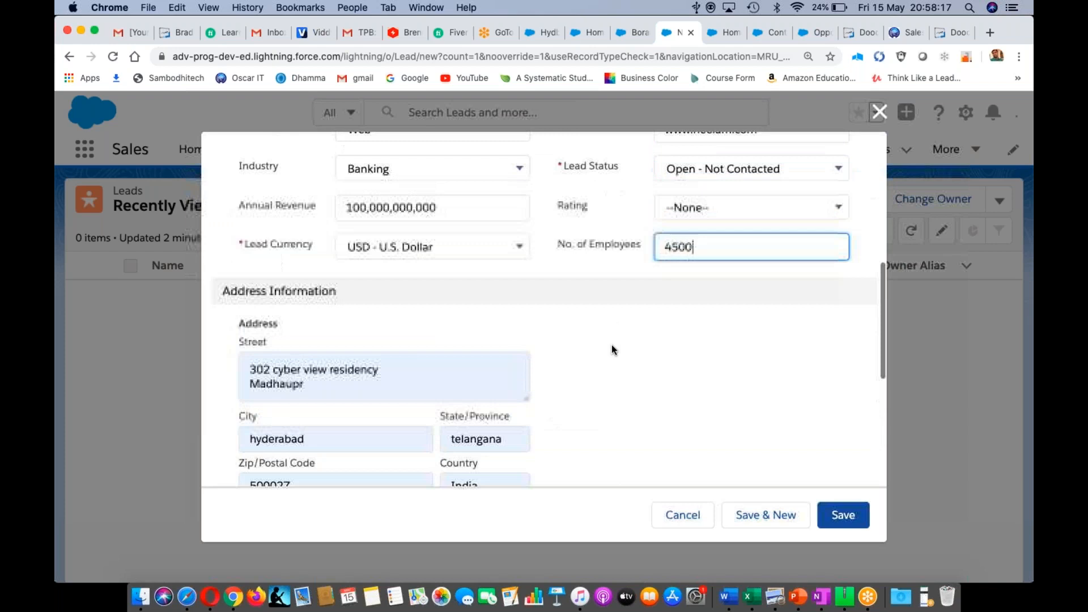
- Save the Singh is Queen lead, reload the record, and open its actions dropdown
click(845, 516)
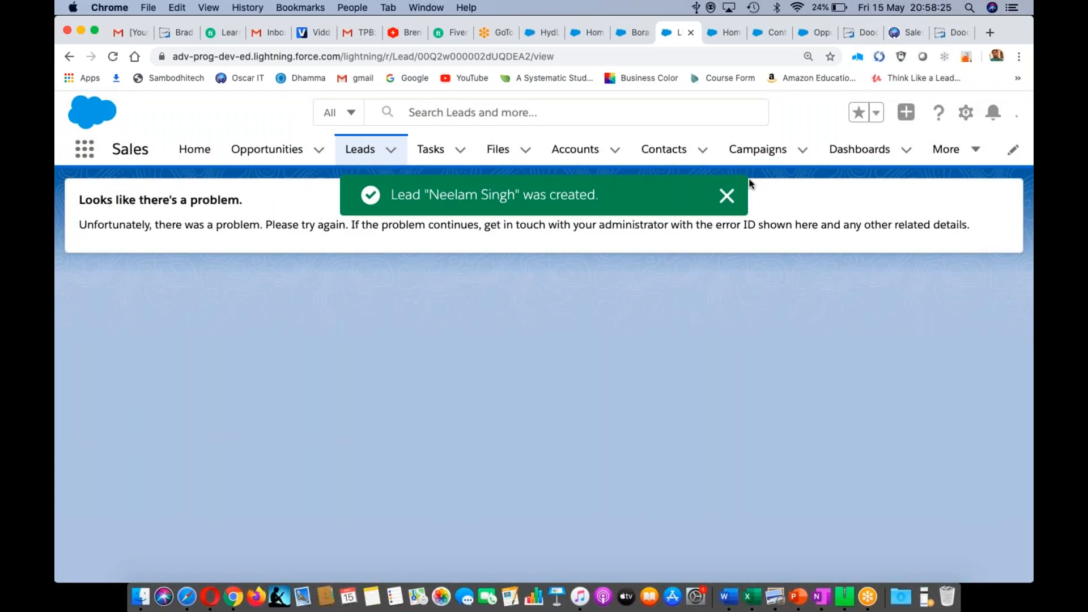
click(720, 196)
key(super+r)
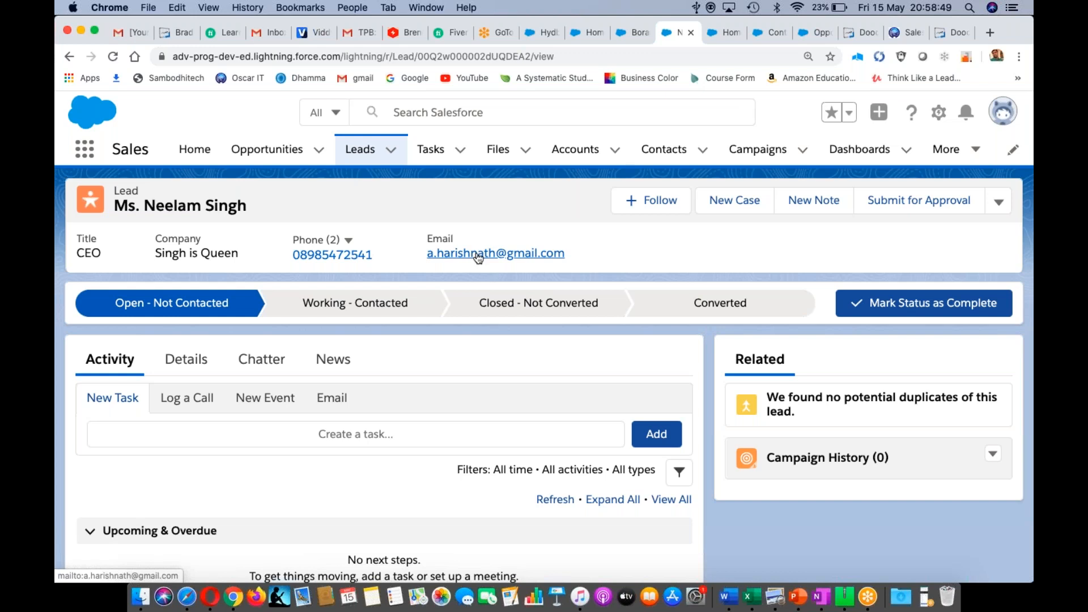
scroll(479, 259, down, 1)
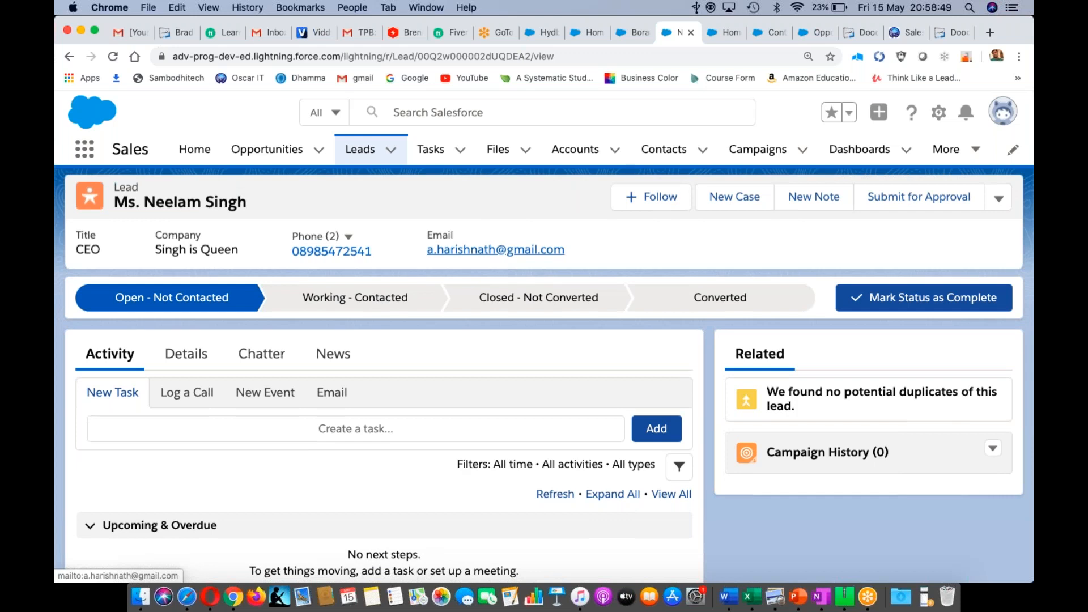
scroll(479, 258, down, 2)
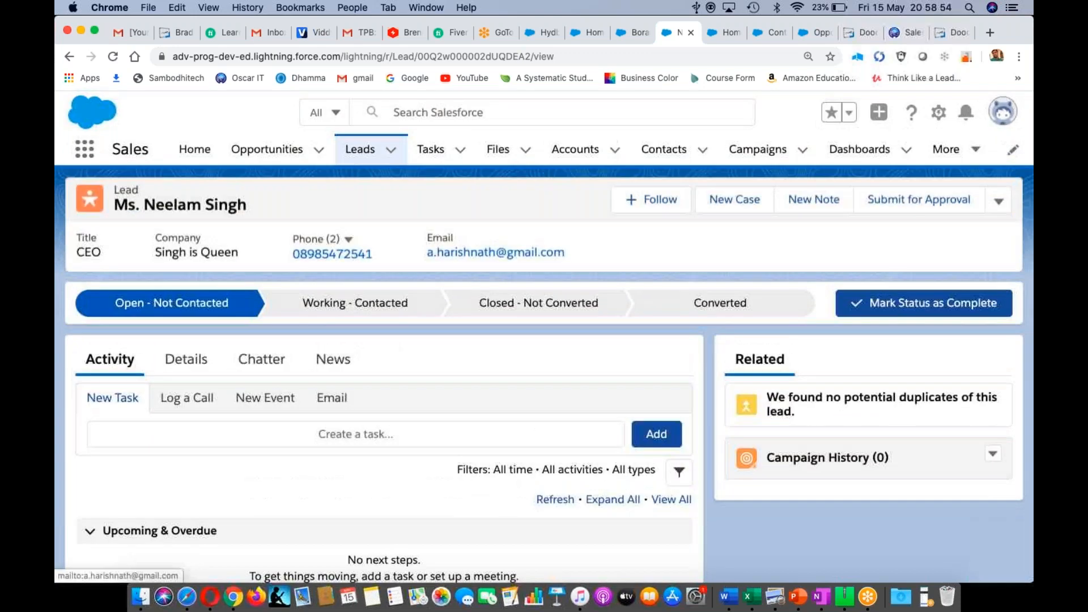
scroll(479, 258, down, 3)
scroll(479, 259, up, 3)
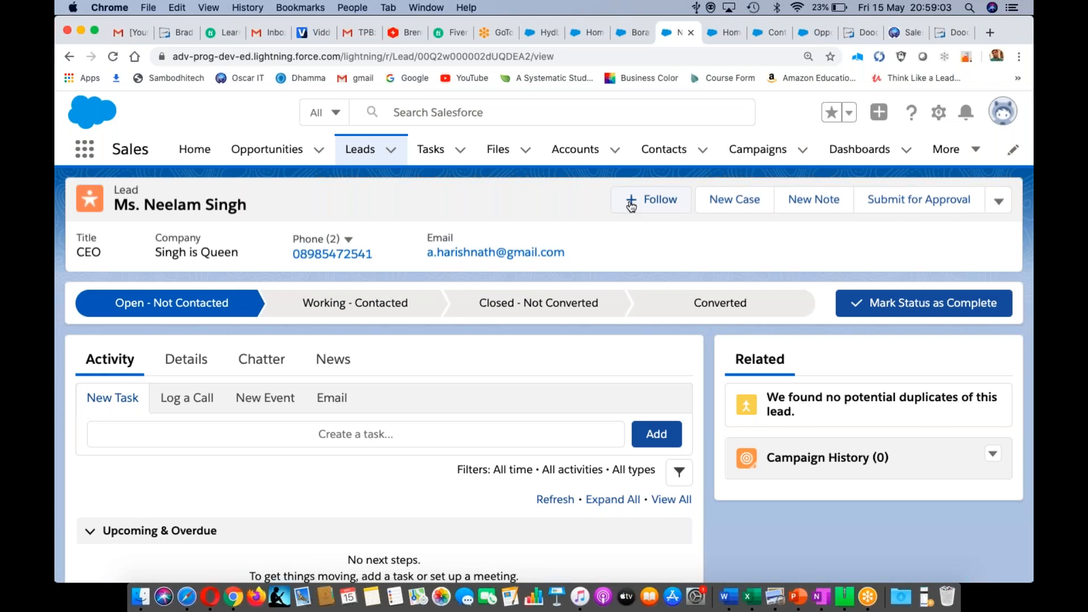
click(999, 205)
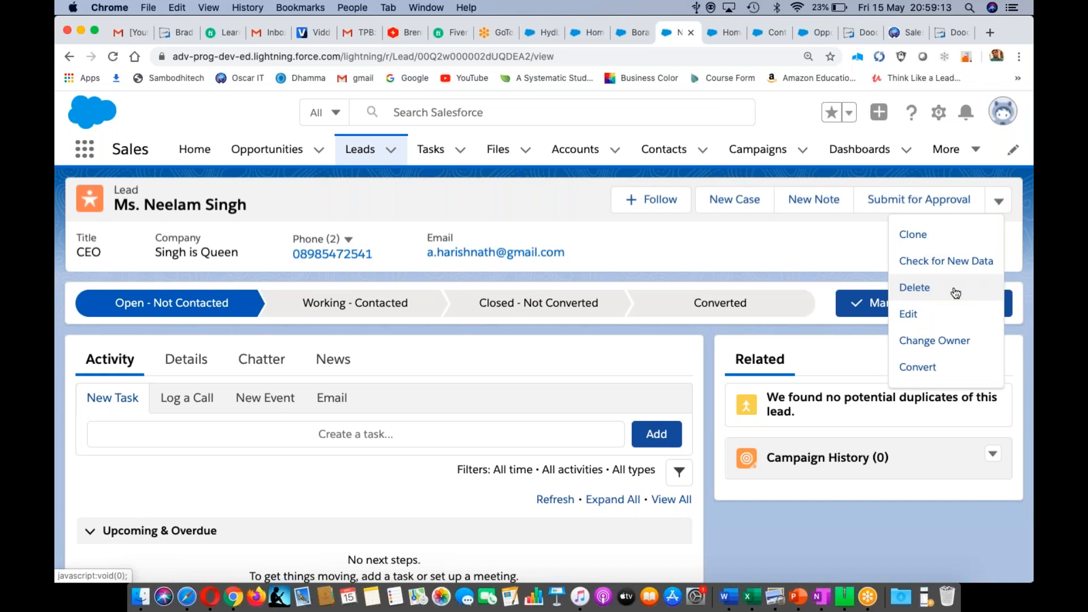
- Convert the lead into the Singh is Queen account, contact and opportunity, retrying after the error
click(919, 369)
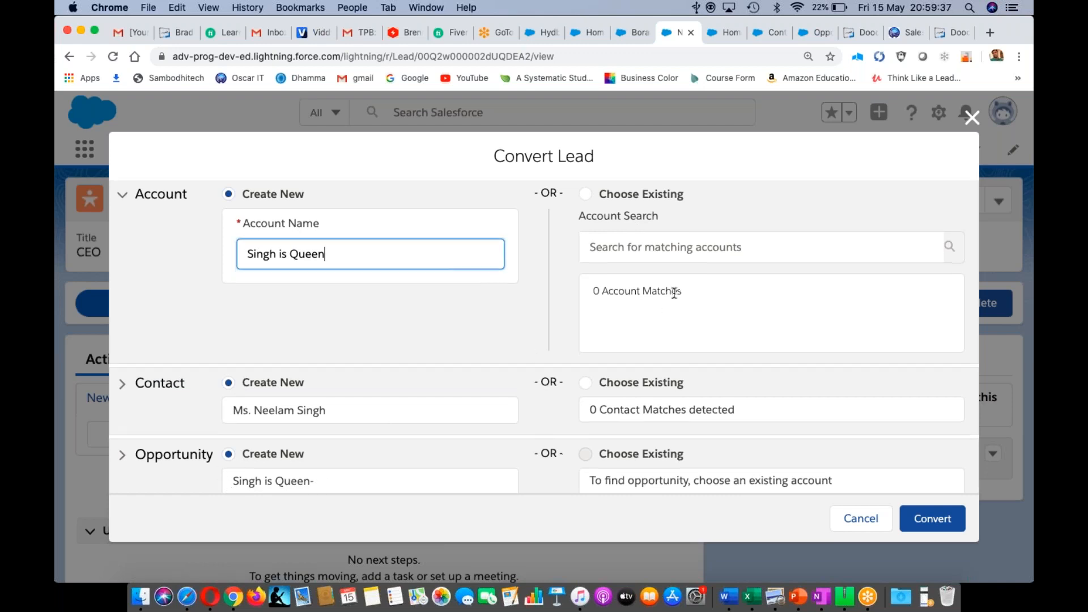
scroll(674, 292, down, 5)
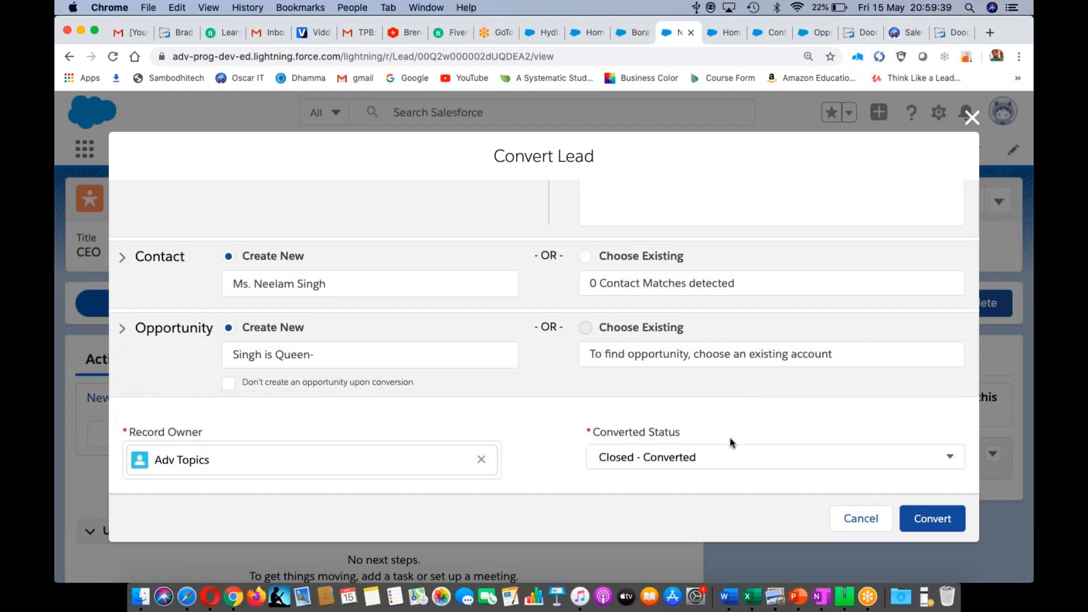
click(930, 520)
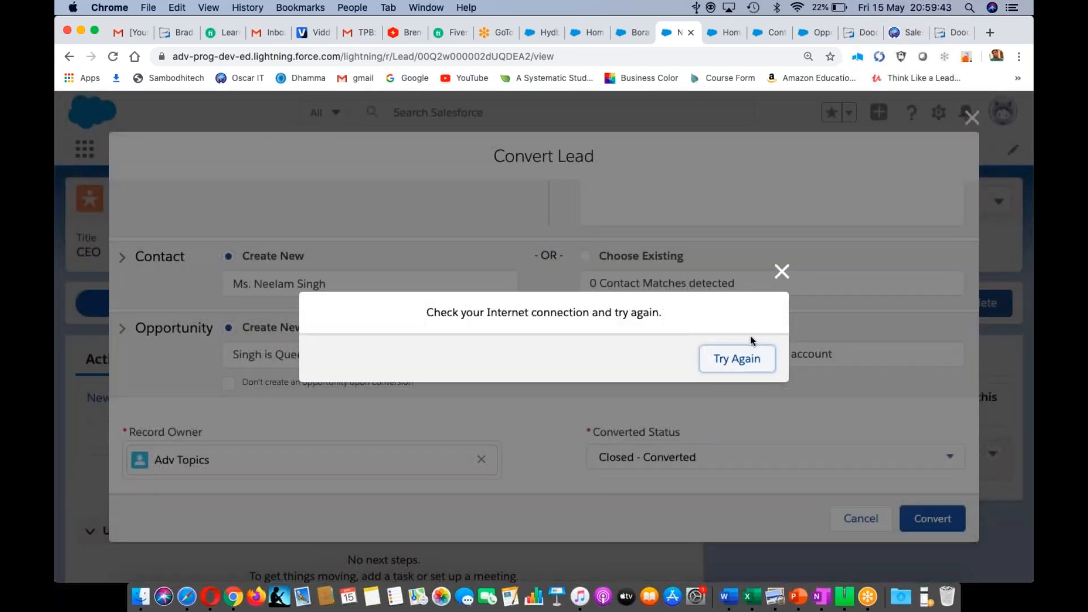
click(738, 361)
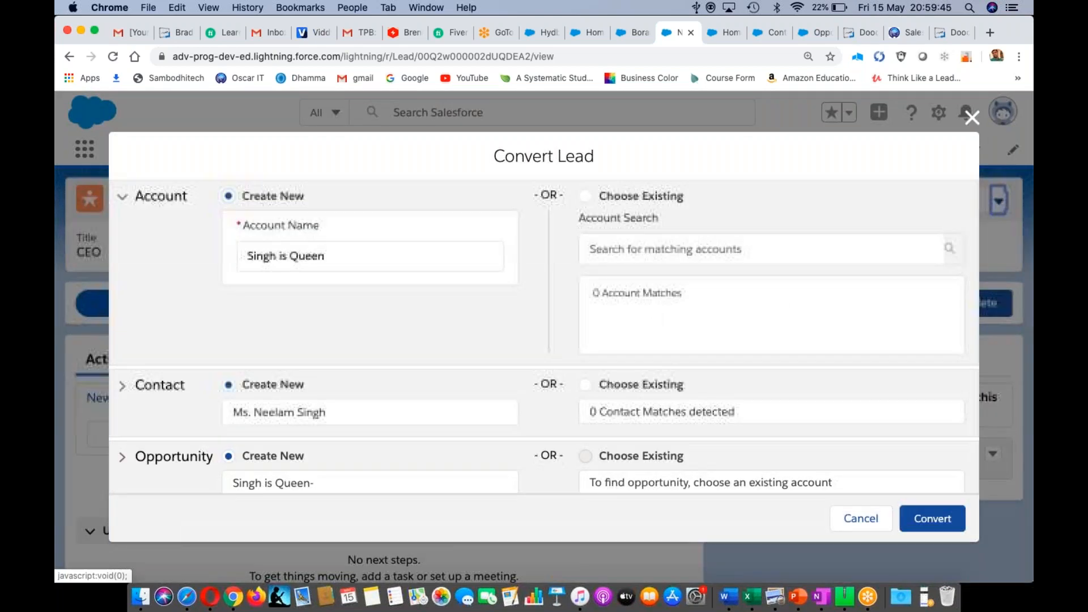
click(938, 520)
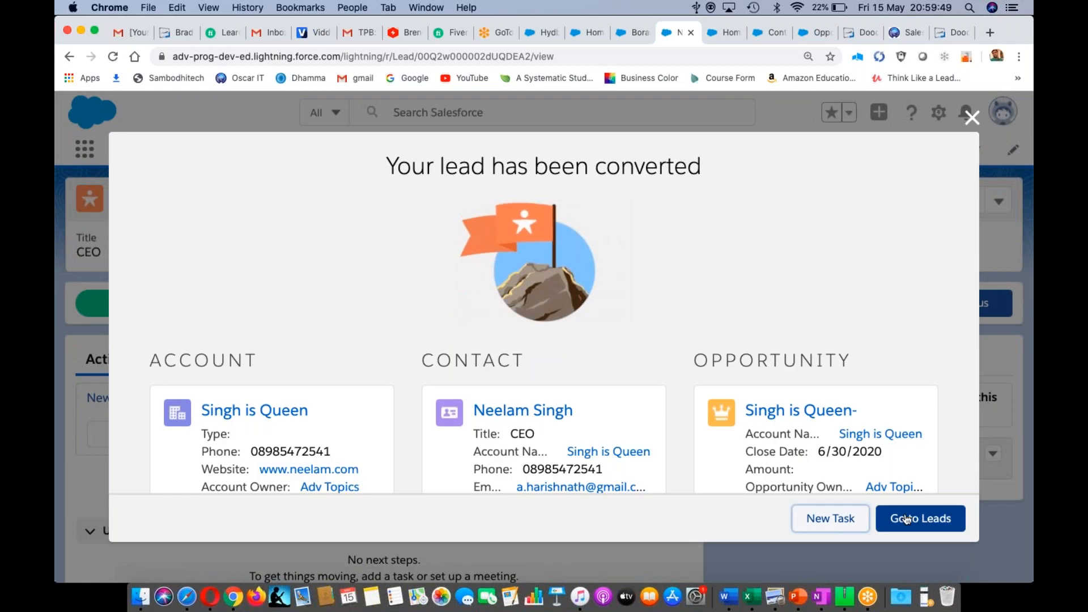
click(884, 520)
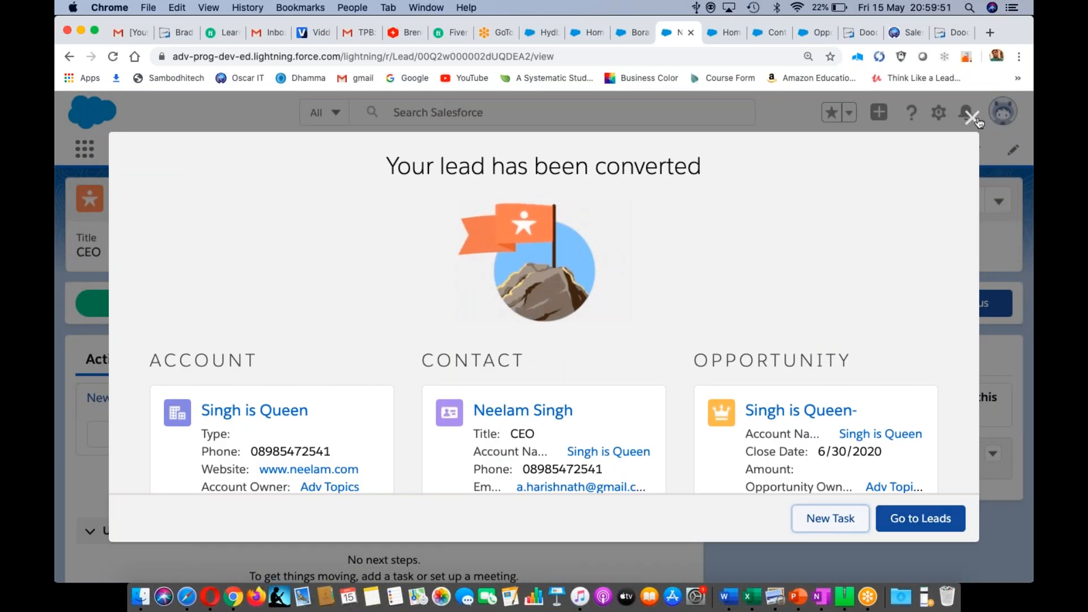
click(974, 119)
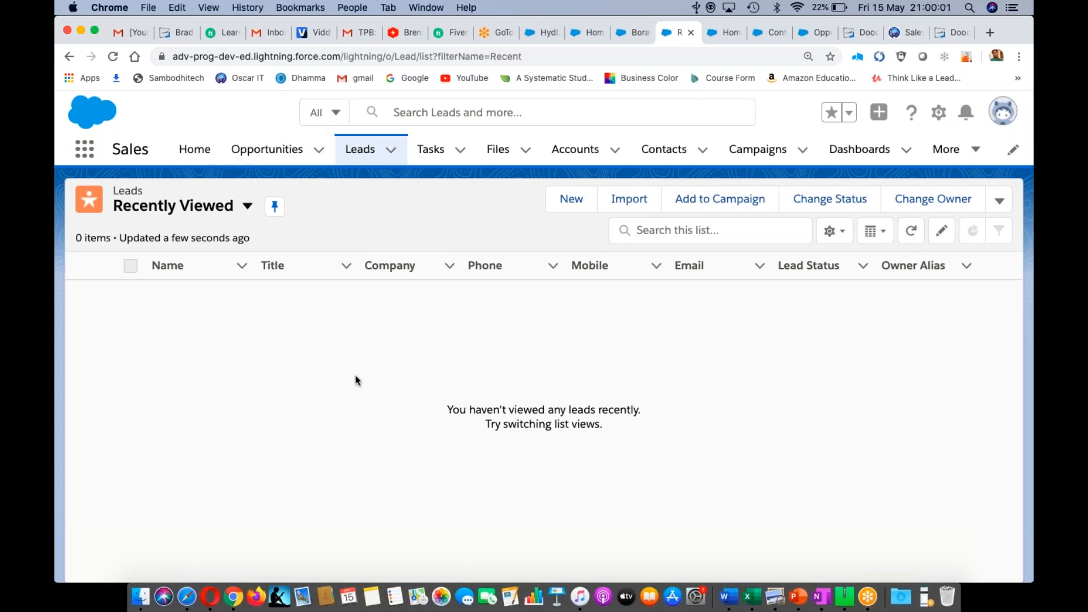
- View the Accounts and Contacts lists, then Opportunities showing Singh is Queen- at Prospecting
click(574, 152)
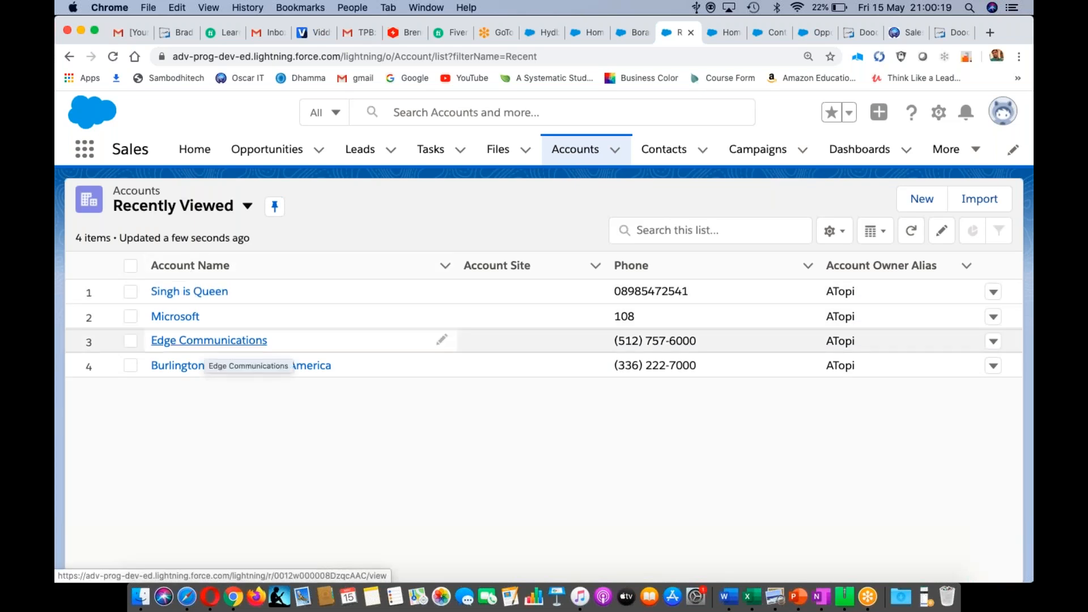
click(675, 154)
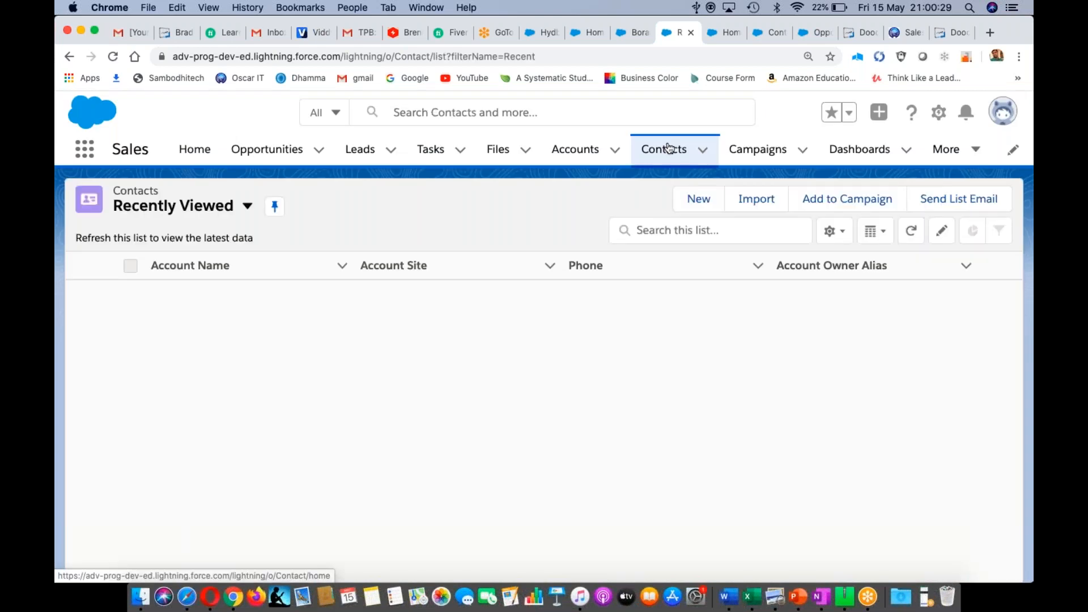
click(670, 149)
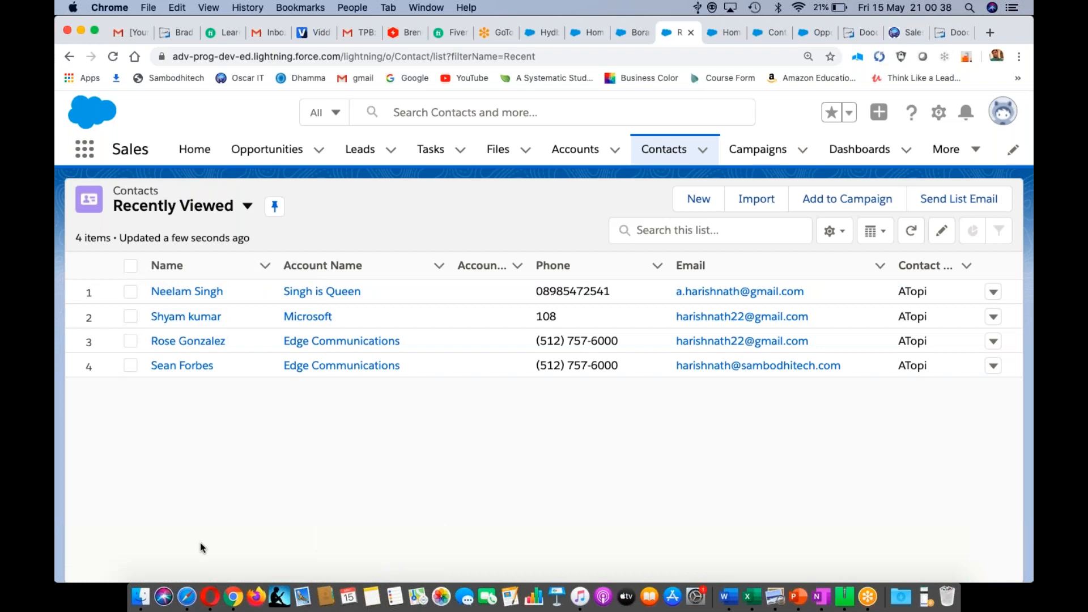
click(261, 150)
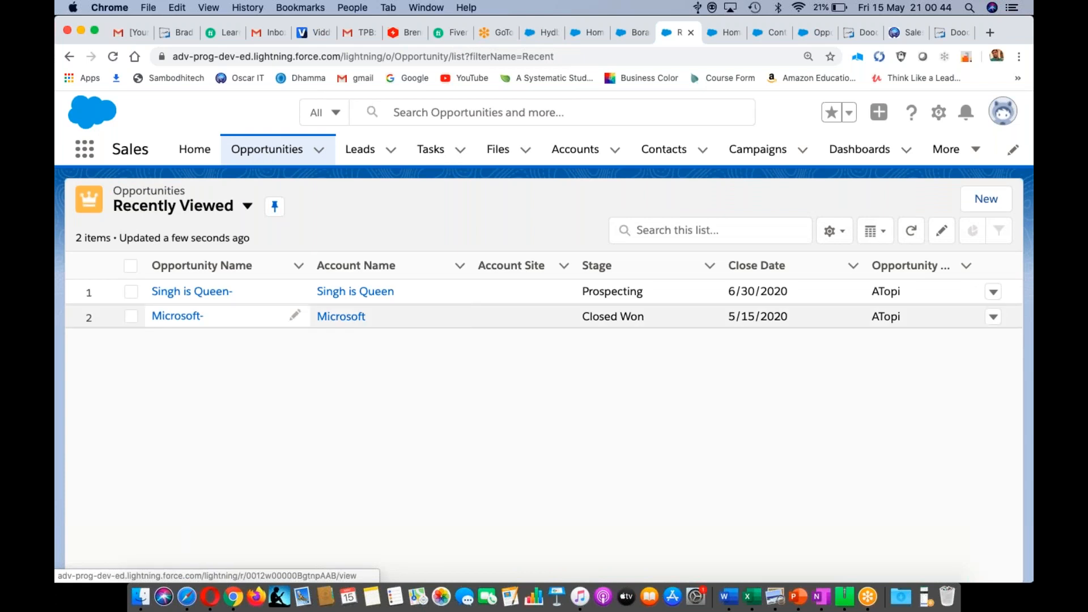
click(191, 292)
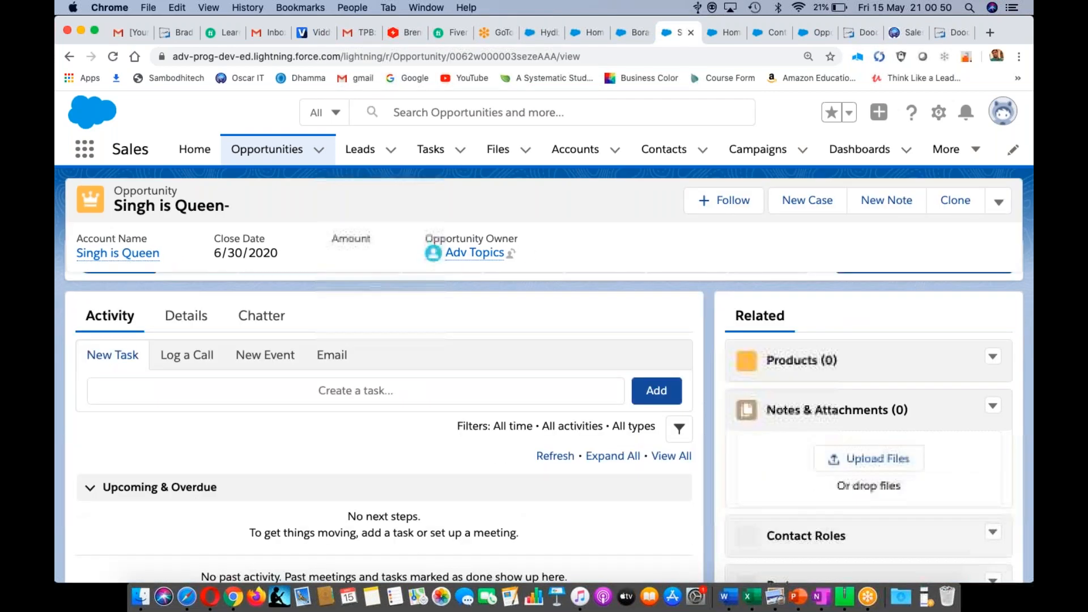
scroll(544, 368, down, 2)
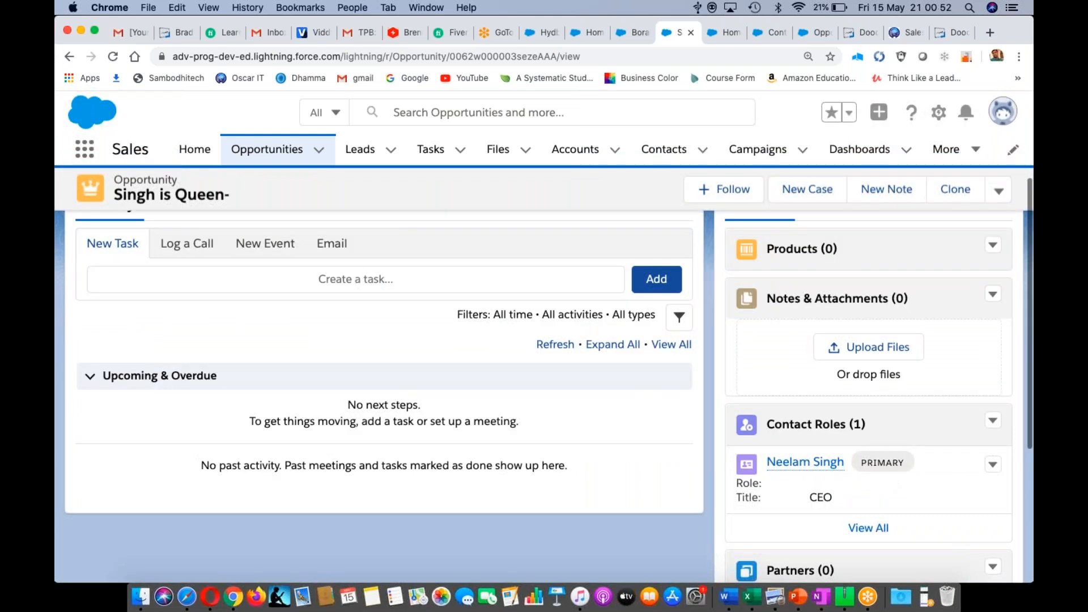
scroll(545, 368, down, 4)
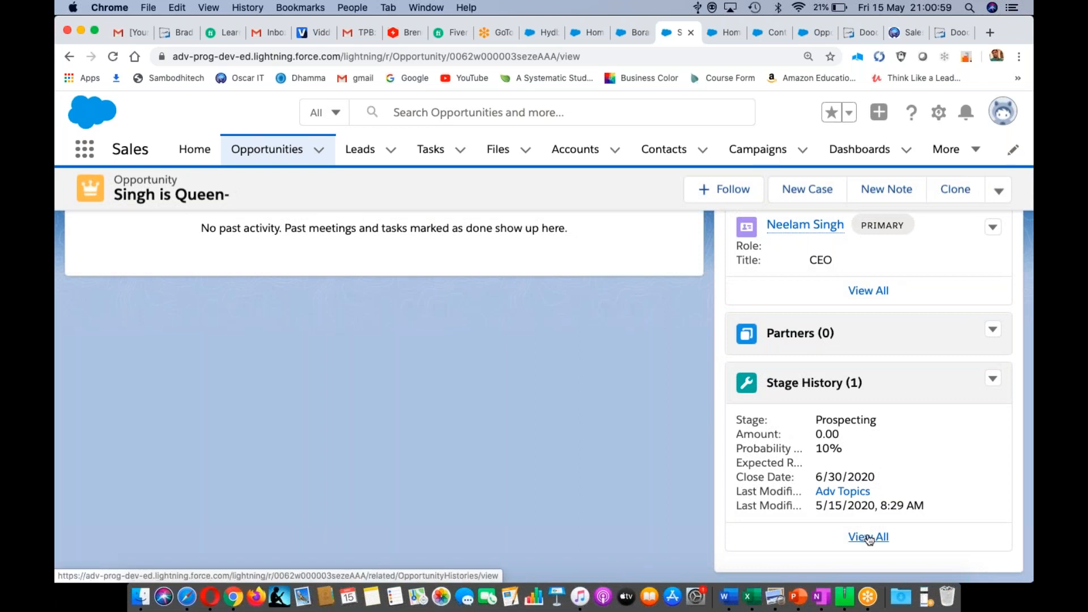
click(869, 537)
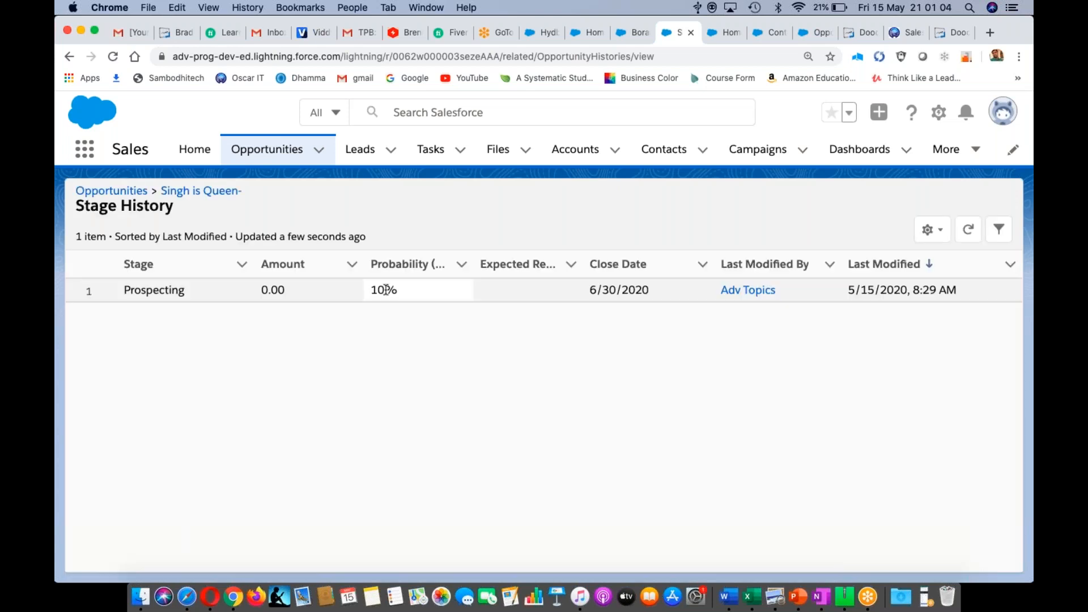
click(386, 290)
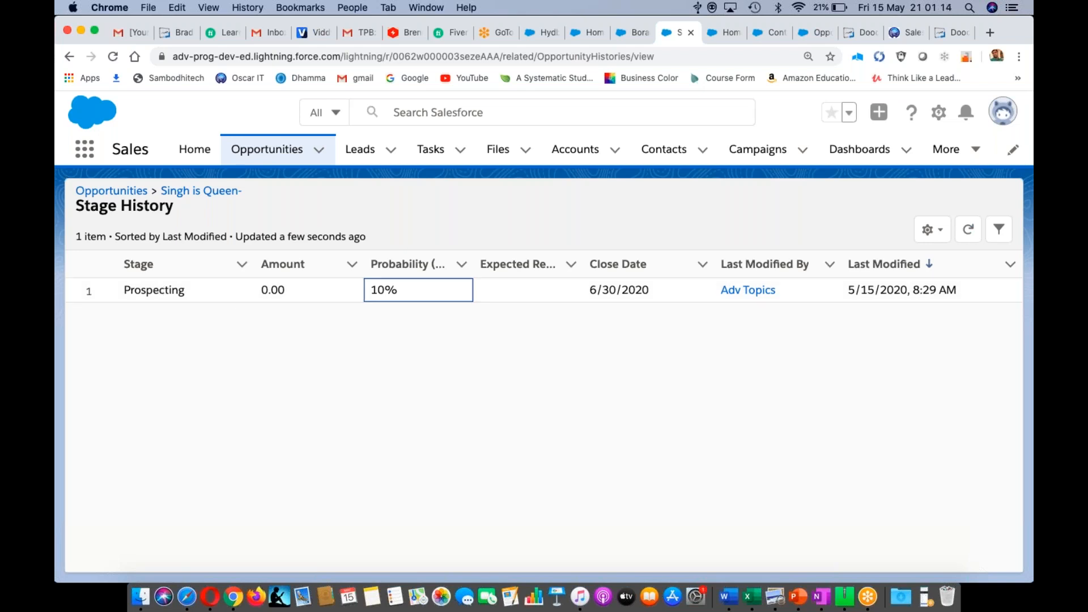
click(254, 149)
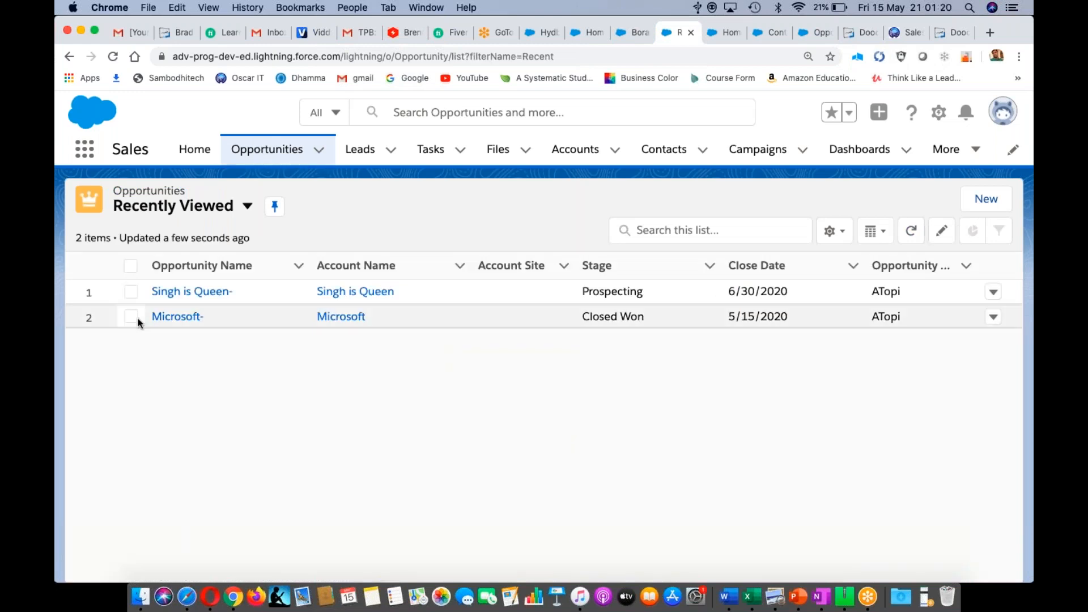
- Inline-set the Singh is Queen- stage to Perception Analysis, save, and open its record
click(131, 291)
click(942, 231)
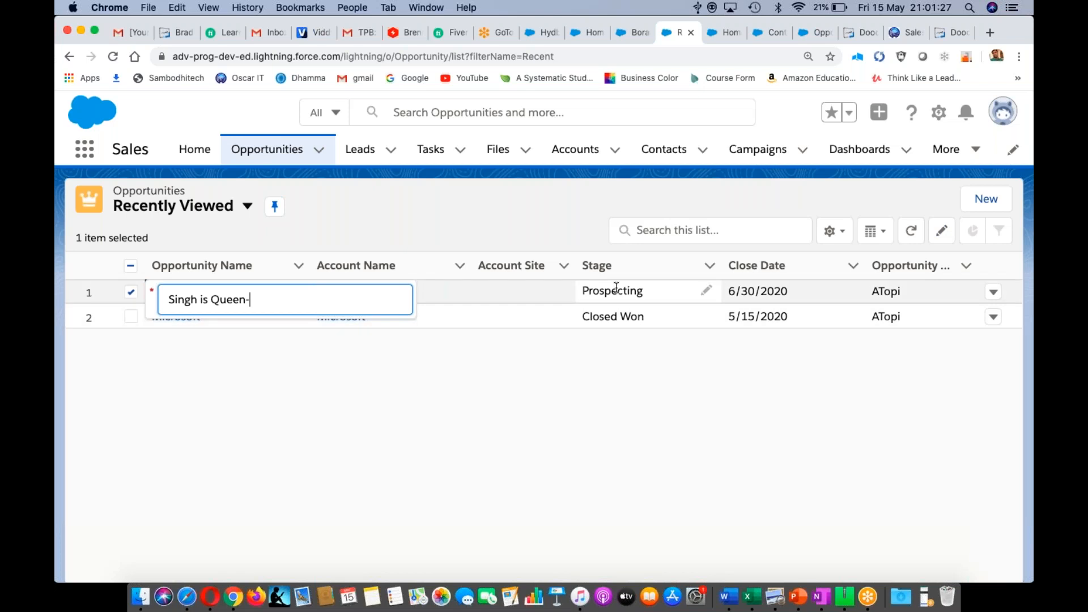
key(Return)
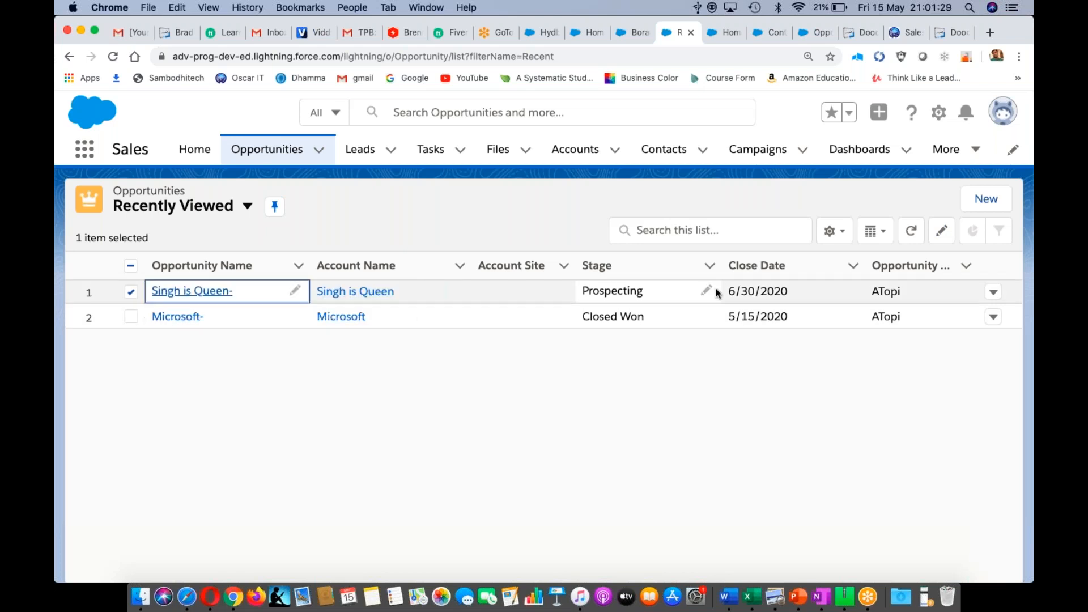
click(707, 292)
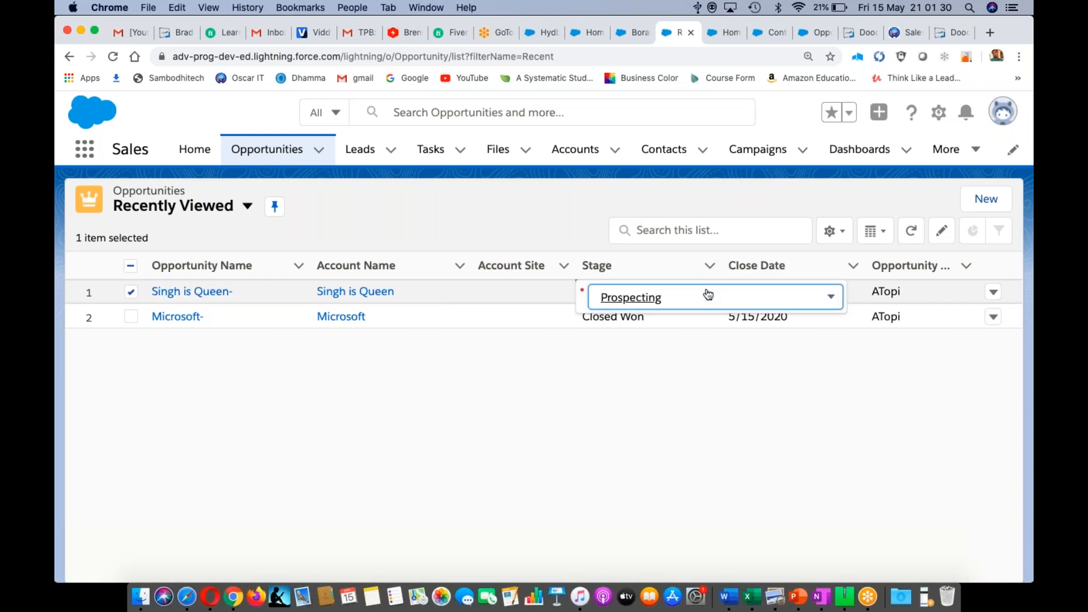
click(836, 306)
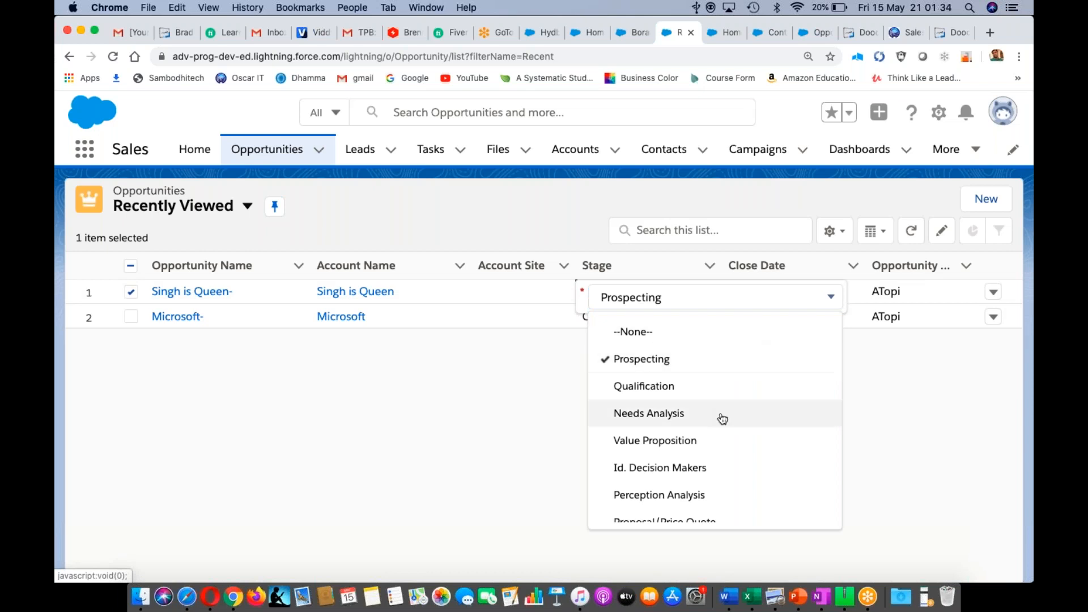
scroll(723, 418, down, 3)
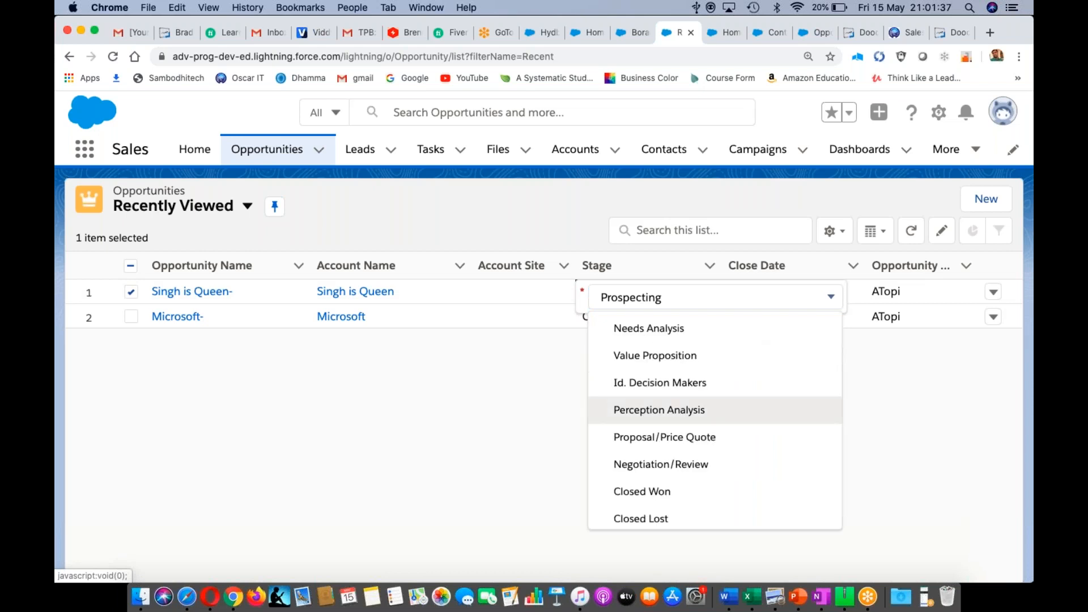
click(659, 410)
click(581, 562)
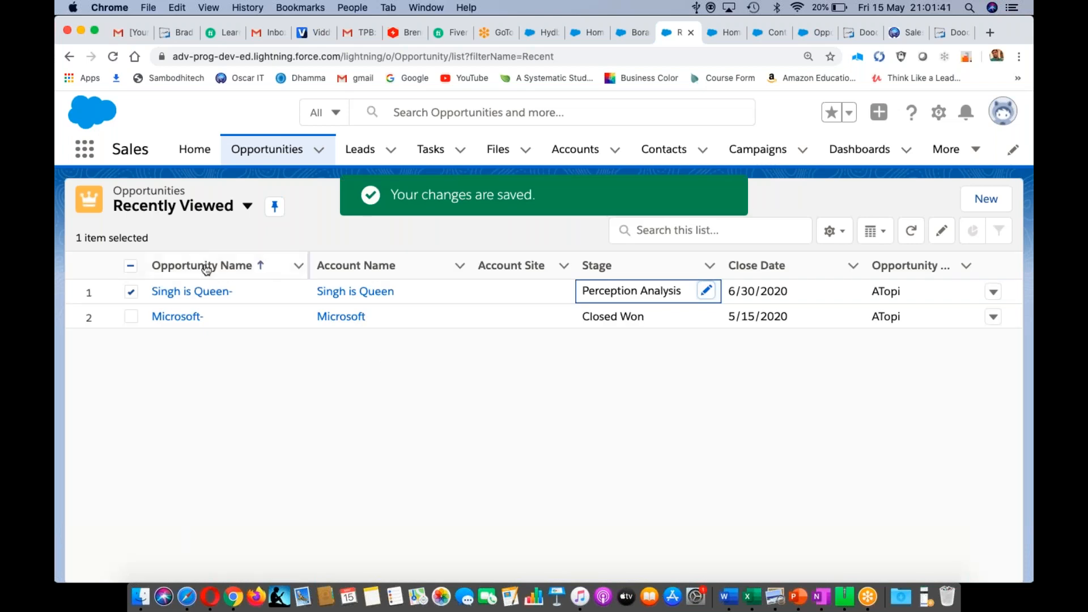
click(131, 291)
click(204, 291)
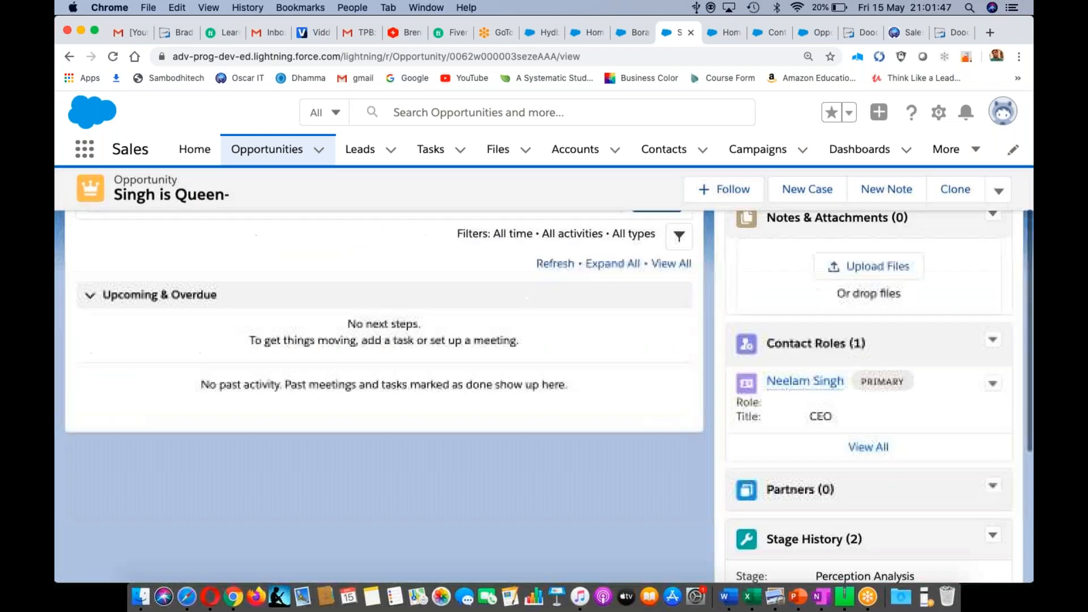
scroll(594, 317, down, 4)
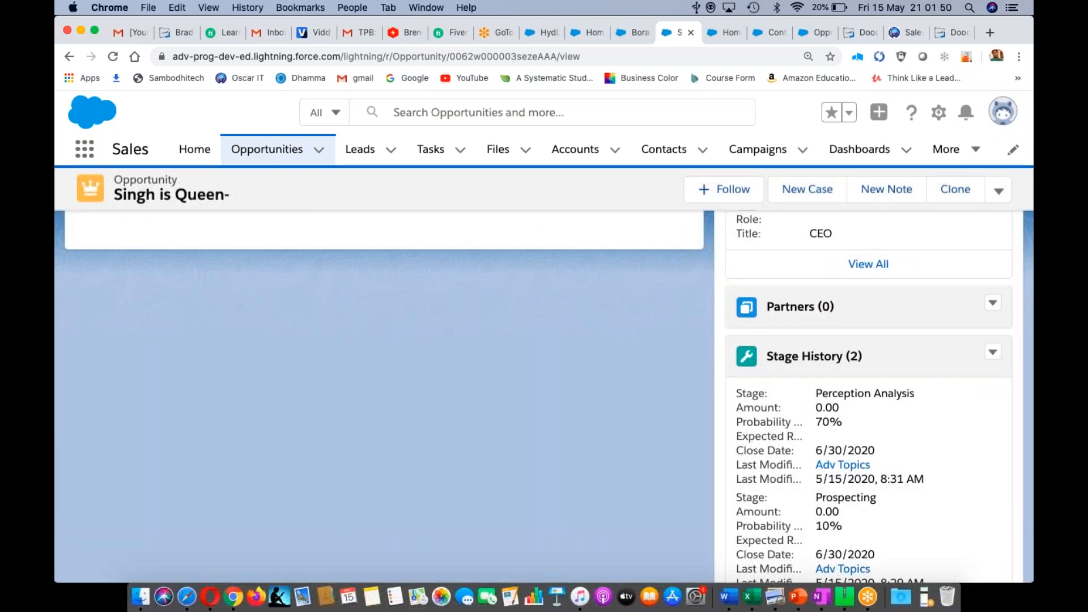
scroll(846, 425, down, 2)
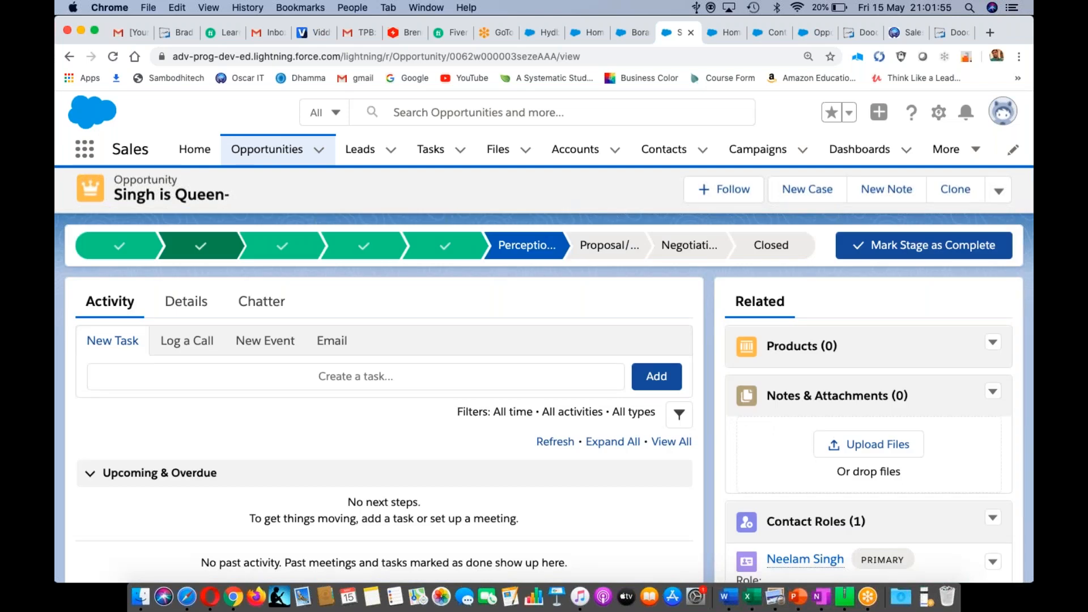
- From the Opportunities list, set the Singh is Queen- stage to Closed Won and save
click(263, 154)
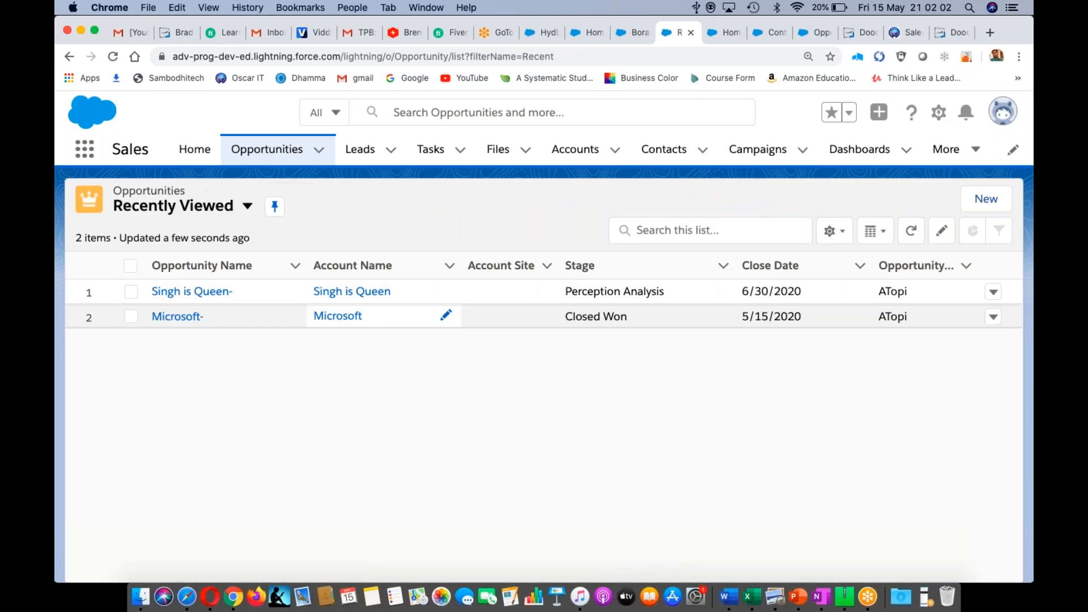
click(720, 294)
click(812, 308)
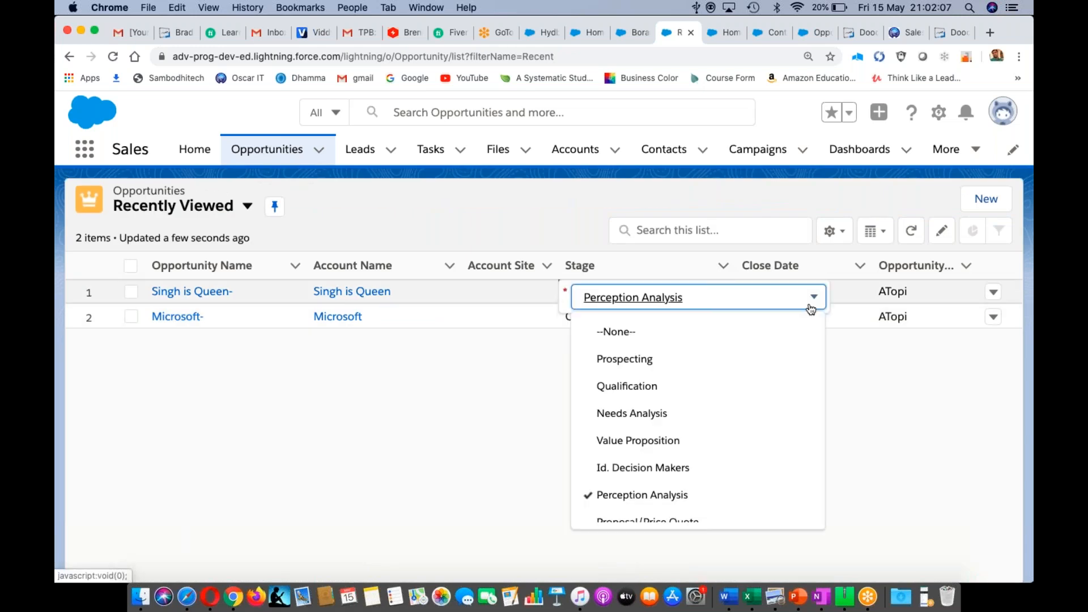
scroll(620, 486, down, 3)
click(620, 483)
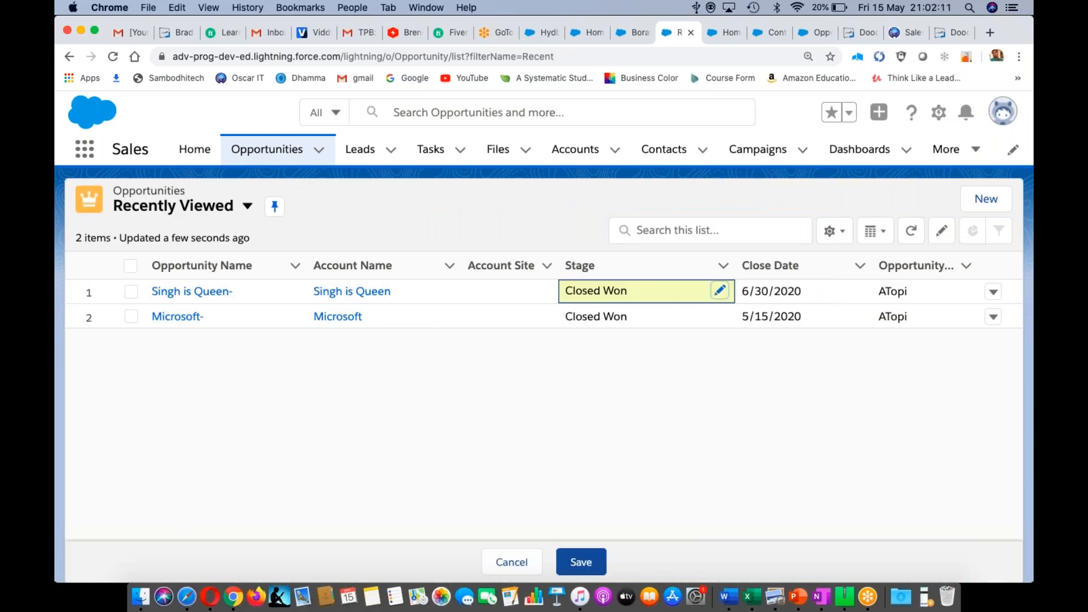
click(581, 562)
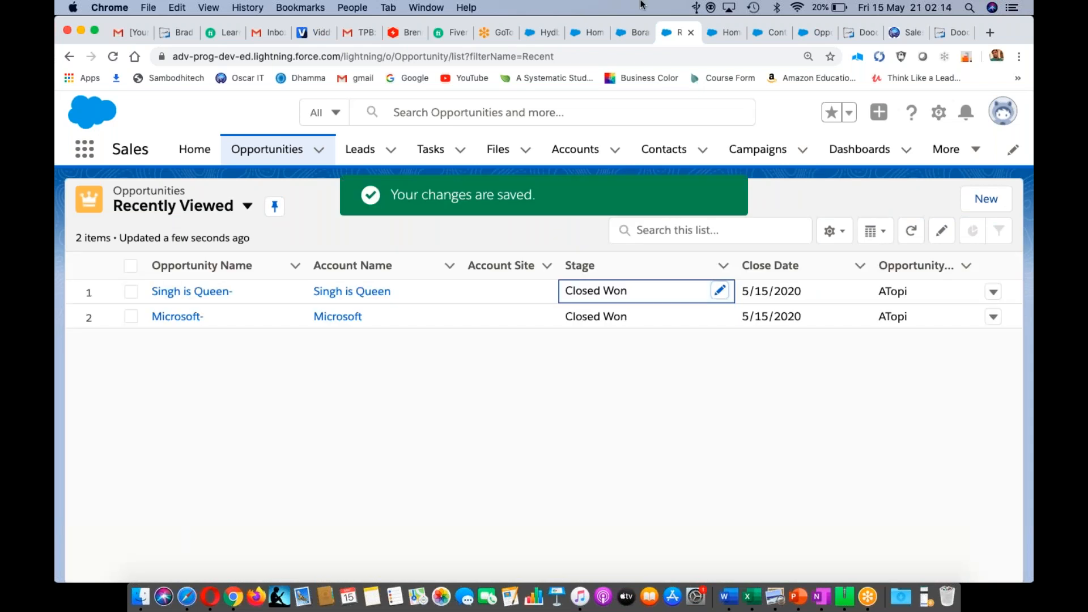
click(631, 33)
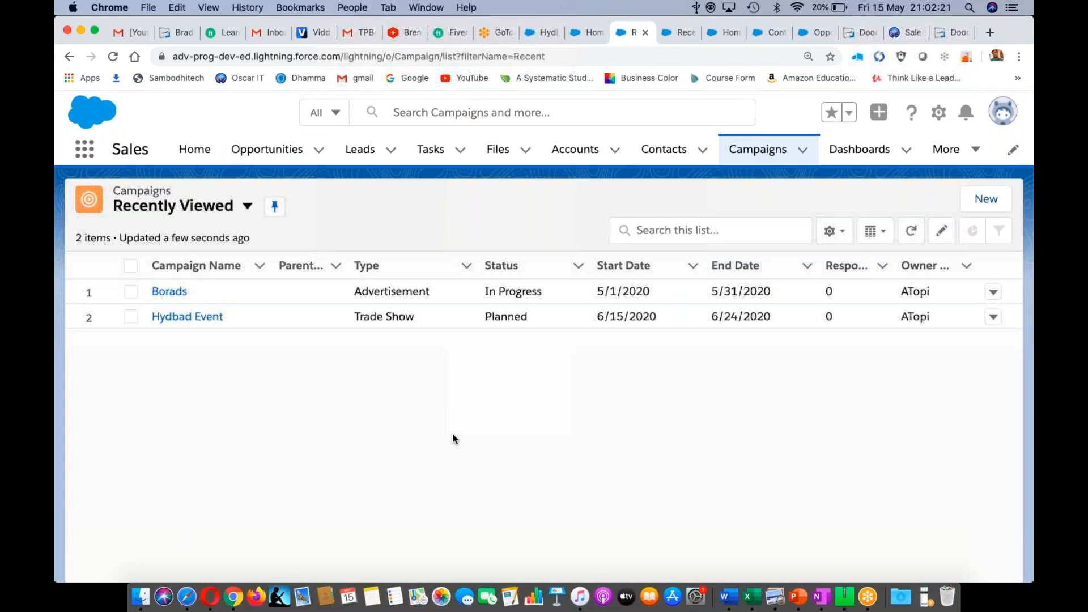
click(164, 292)
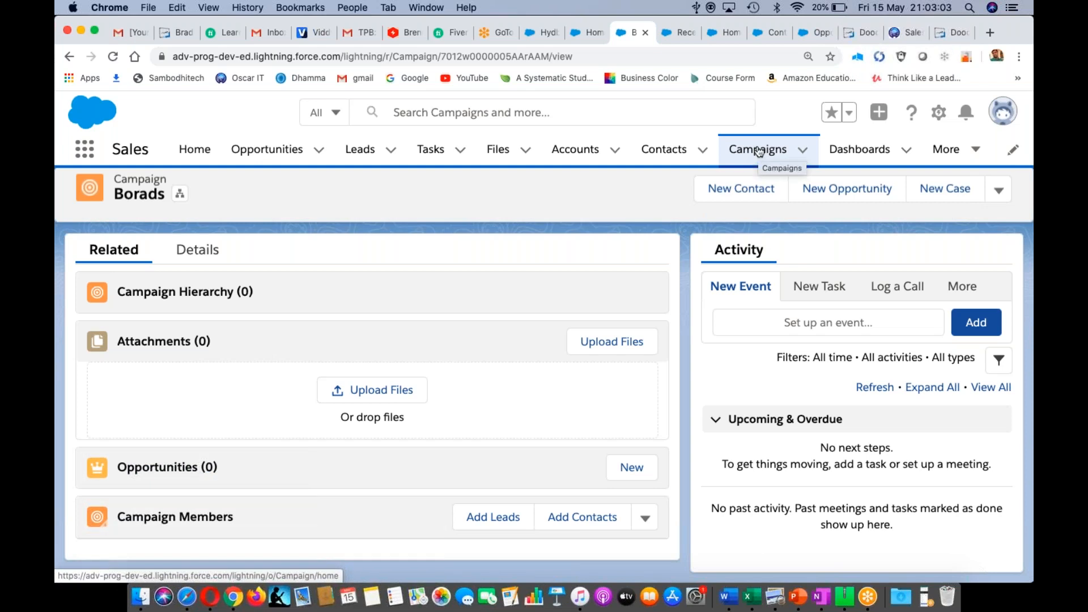
click(268, 153)
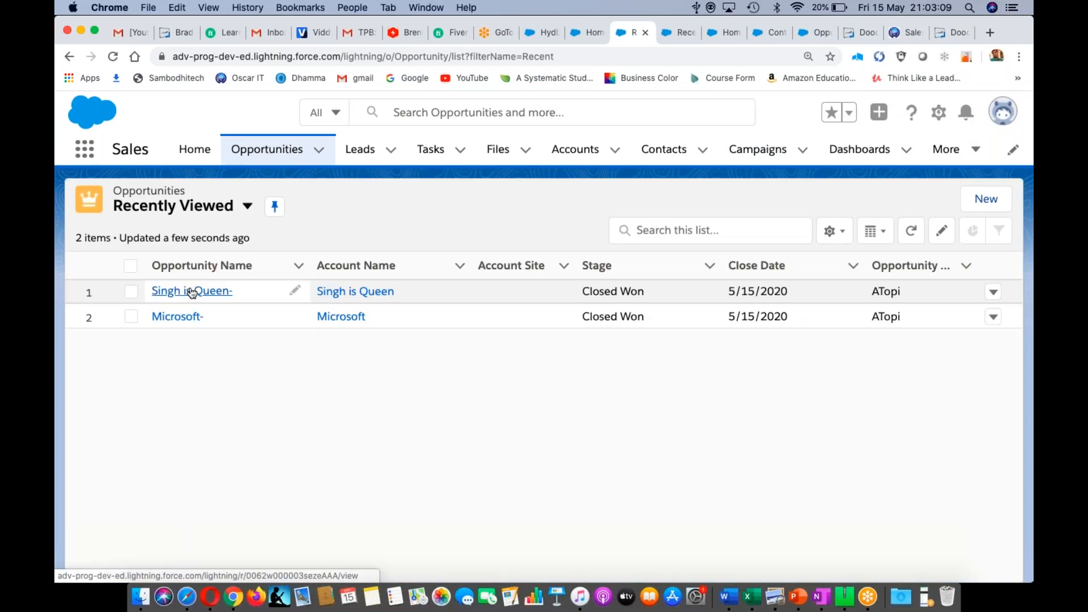
- Open the Singh is Queen- opportunity and check that its Stage History shows Closed Won
click(192, 292)
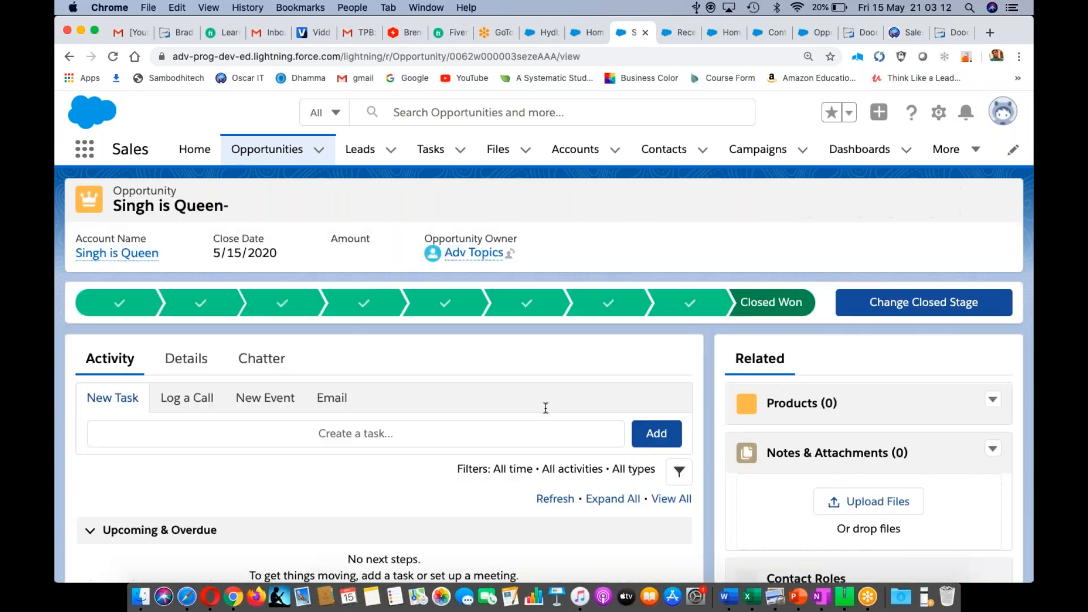
scroll(546, 408, down, 10)
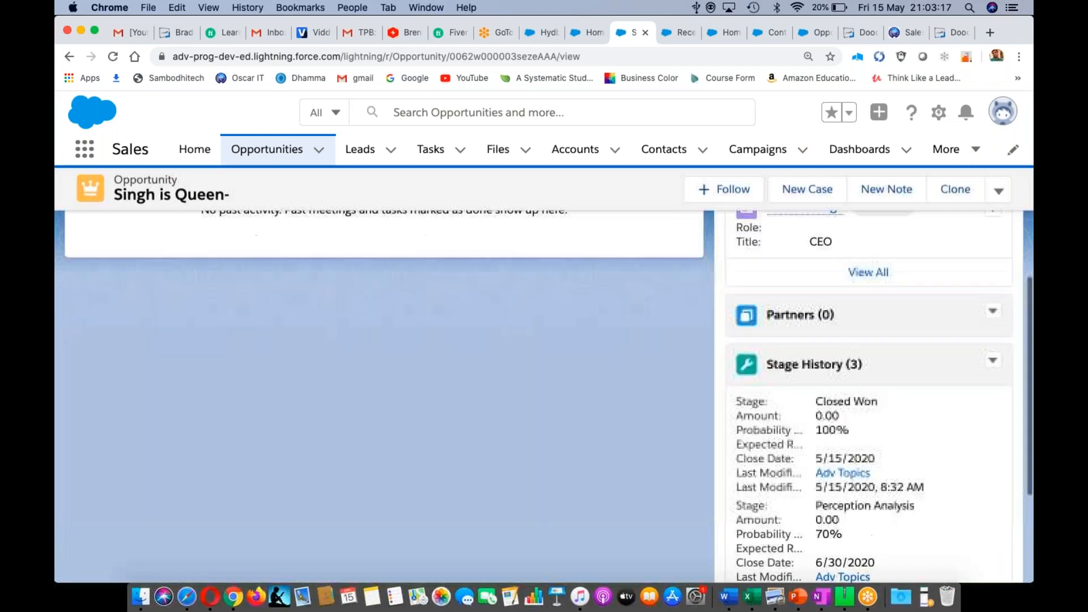
scroll(546, 396, down, 1)
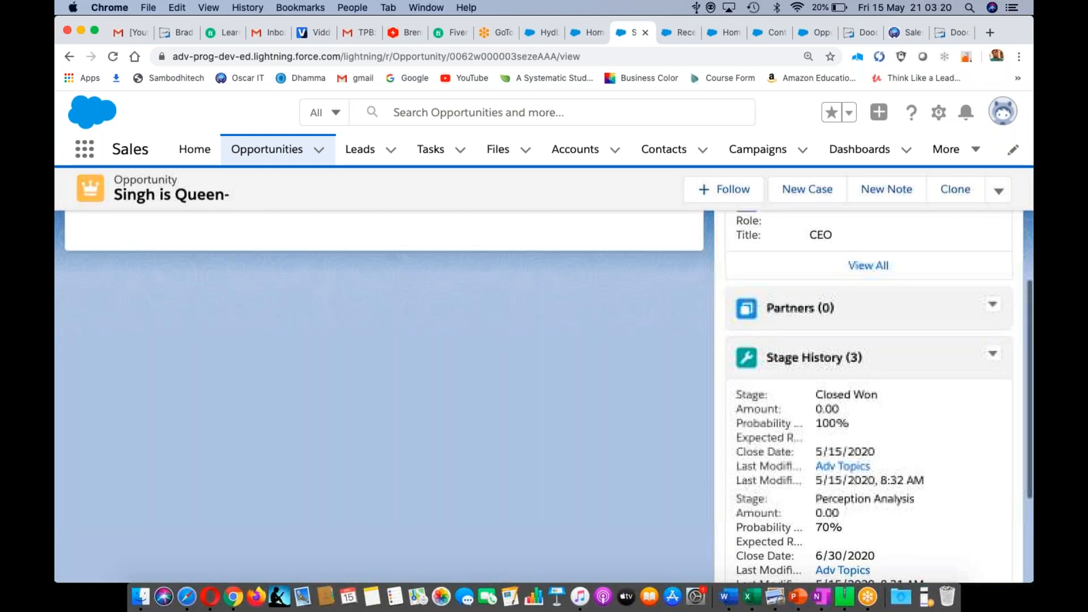
scroll(546, 397, up, 10)
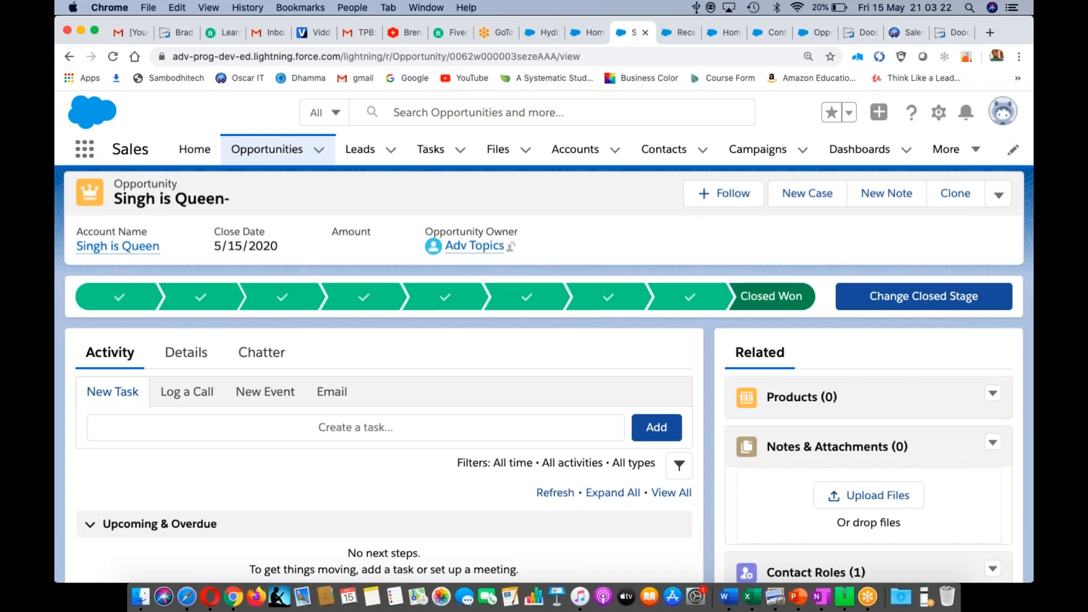
scroll(386, 149, up, 1)
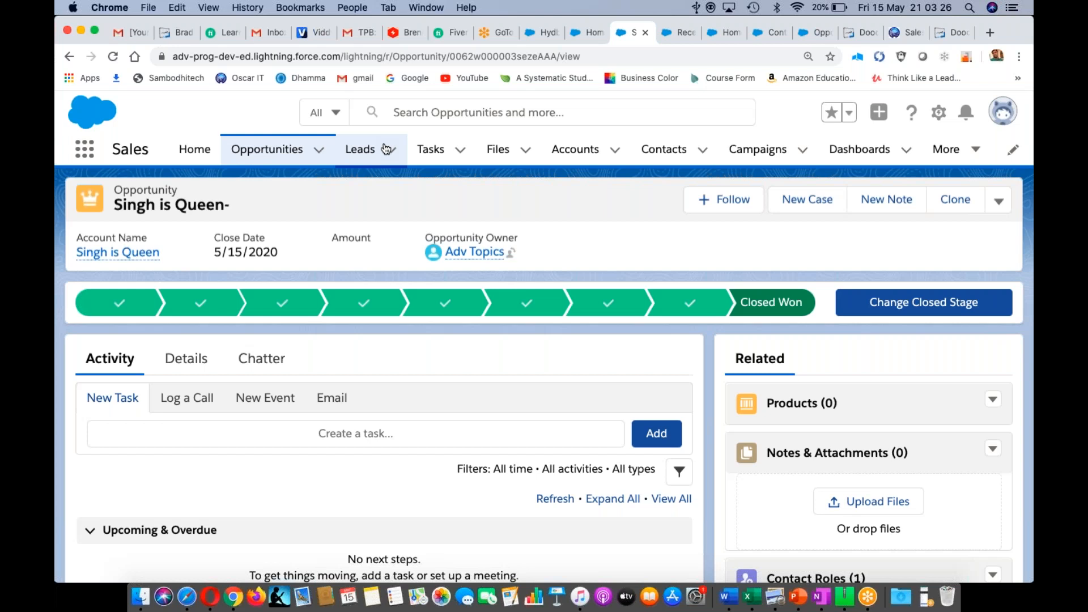
click(590, 151)
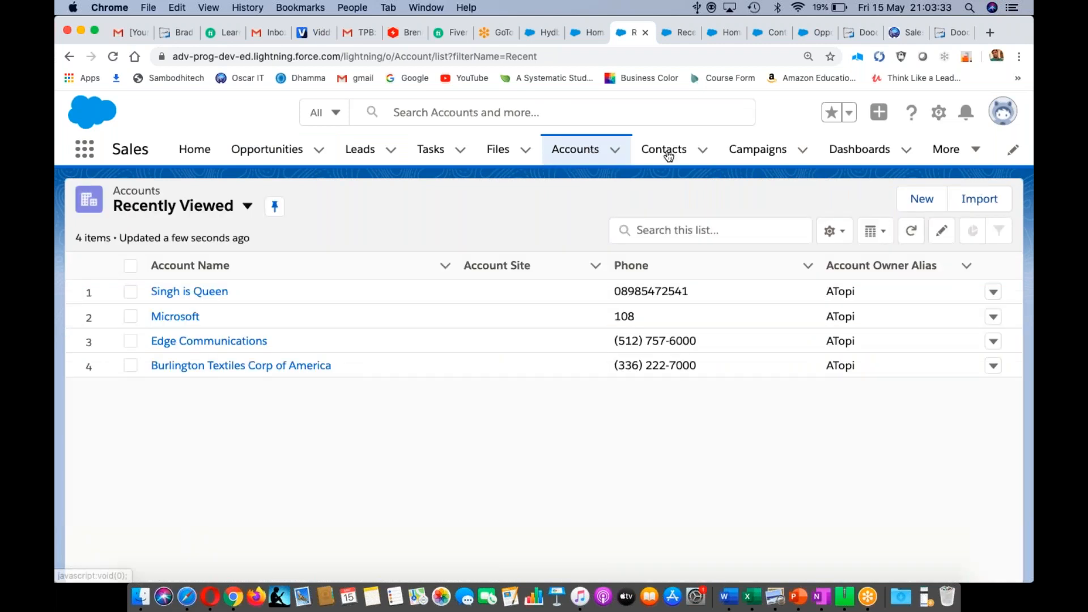
- Look through the Singh is Queen account's related lists, then go to Leads
click(190, 291)
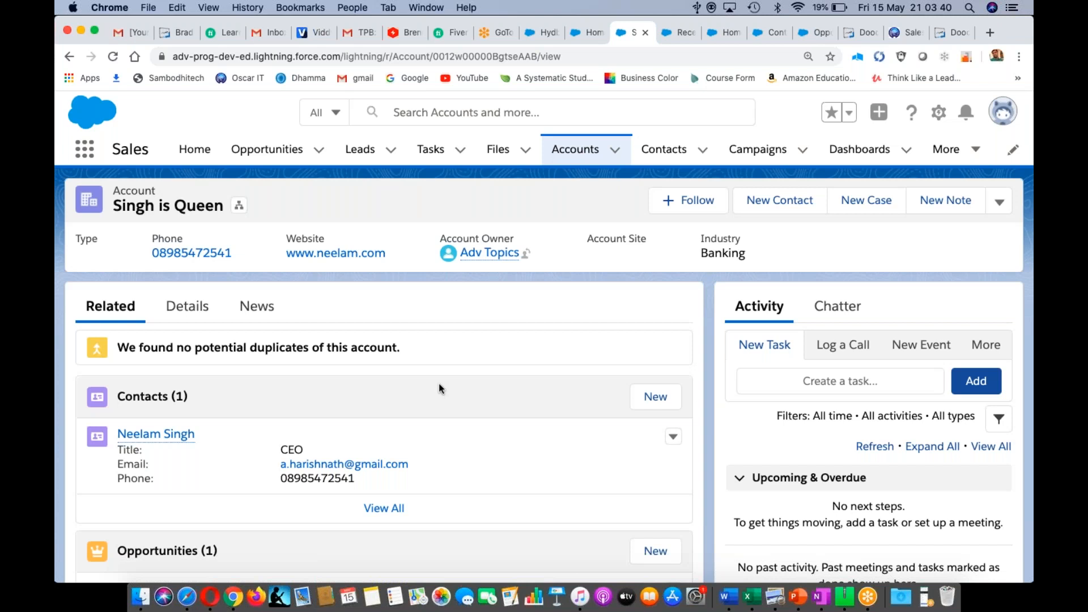
scroll(439, 383, down, 3)
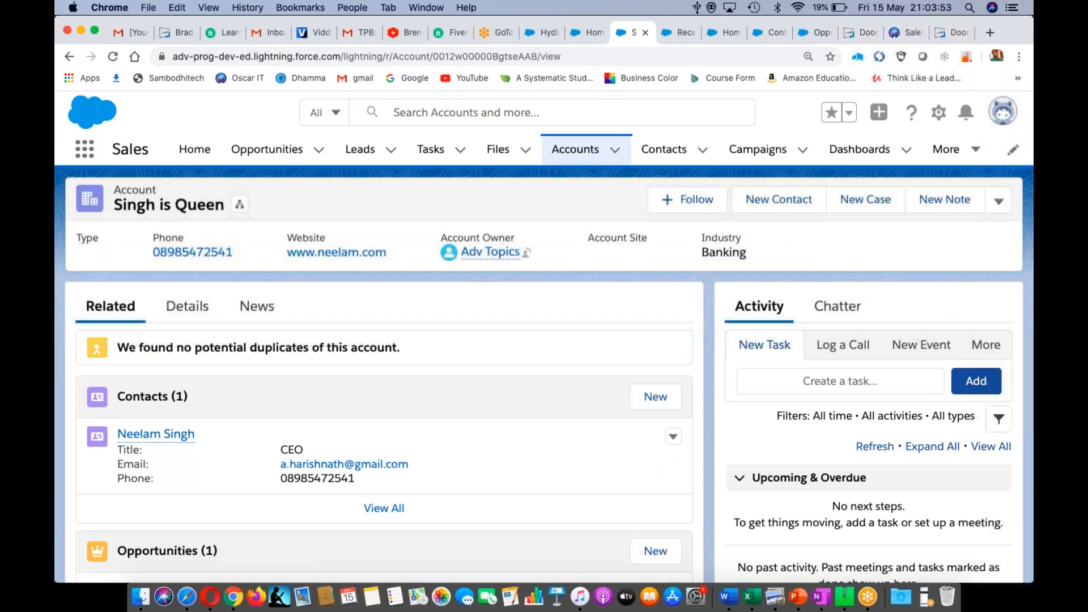
click(364, 151)
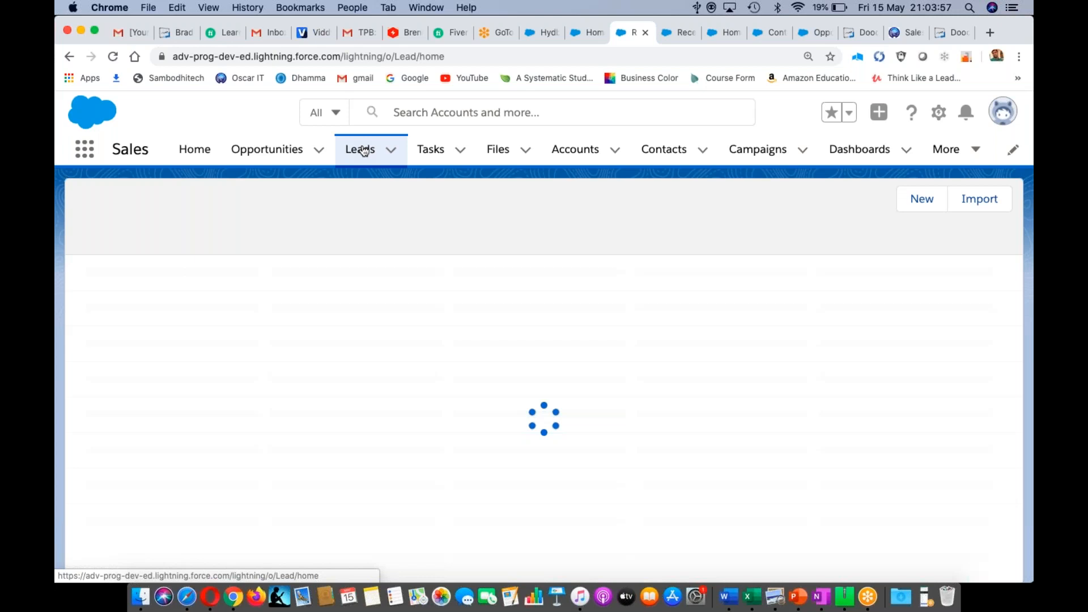
- Start a blank New Lead from the Leads menu and scroll through every form section
click(391, 150)
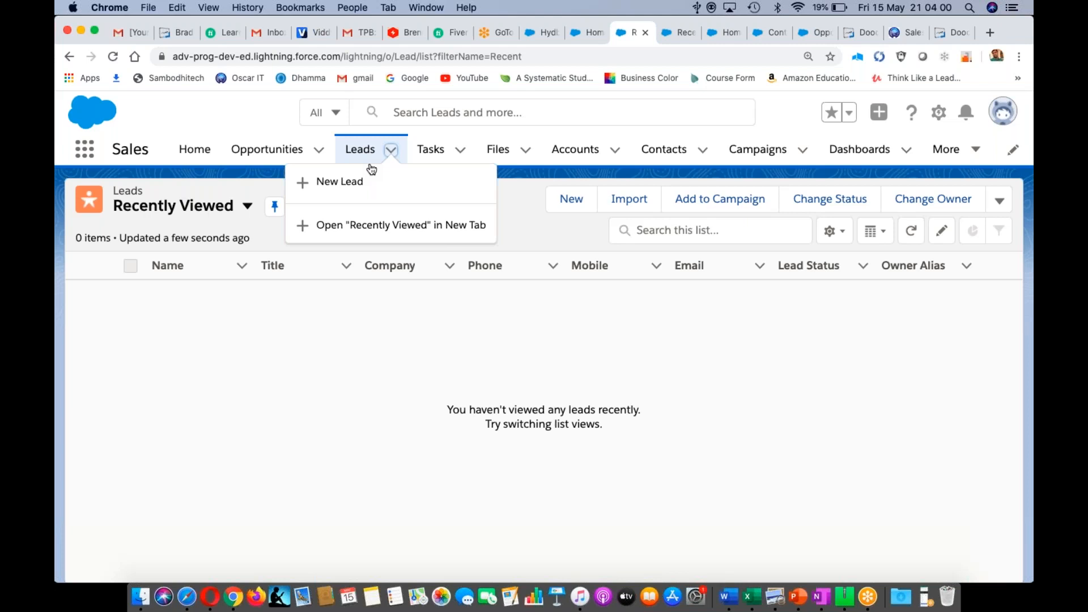
click(340, 181)
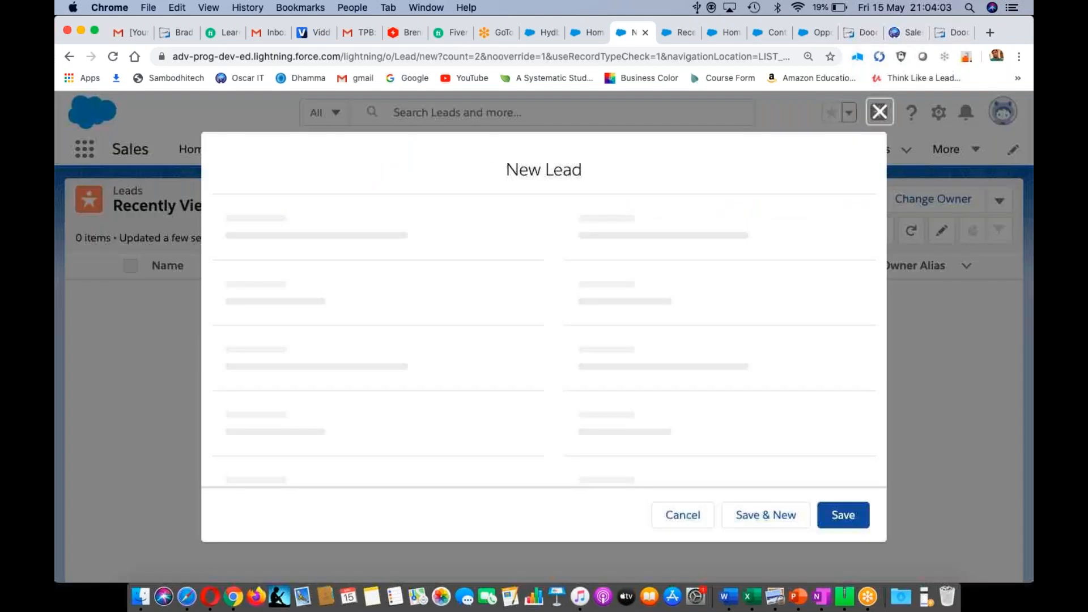
scroll(545, 310, down, 10)
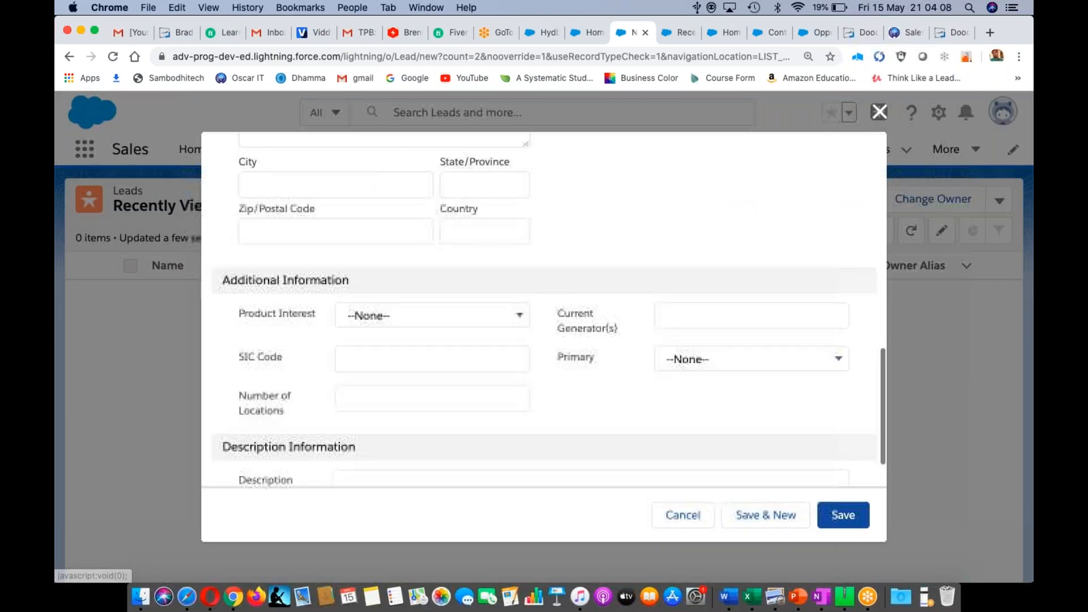
scroll(544, 310, up, 10)
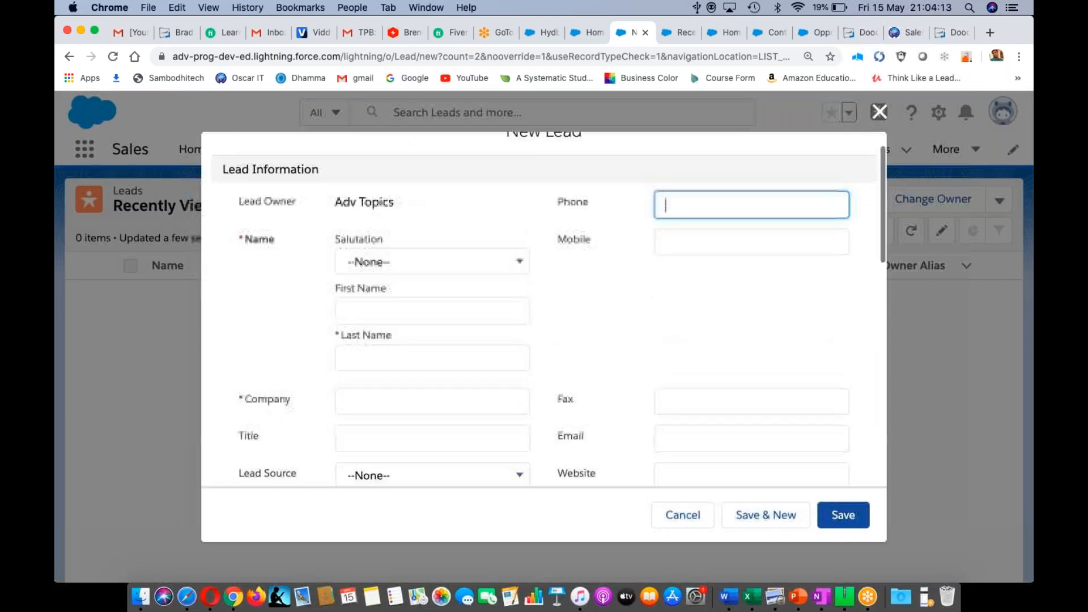
scroll(552, 371, down, 1)
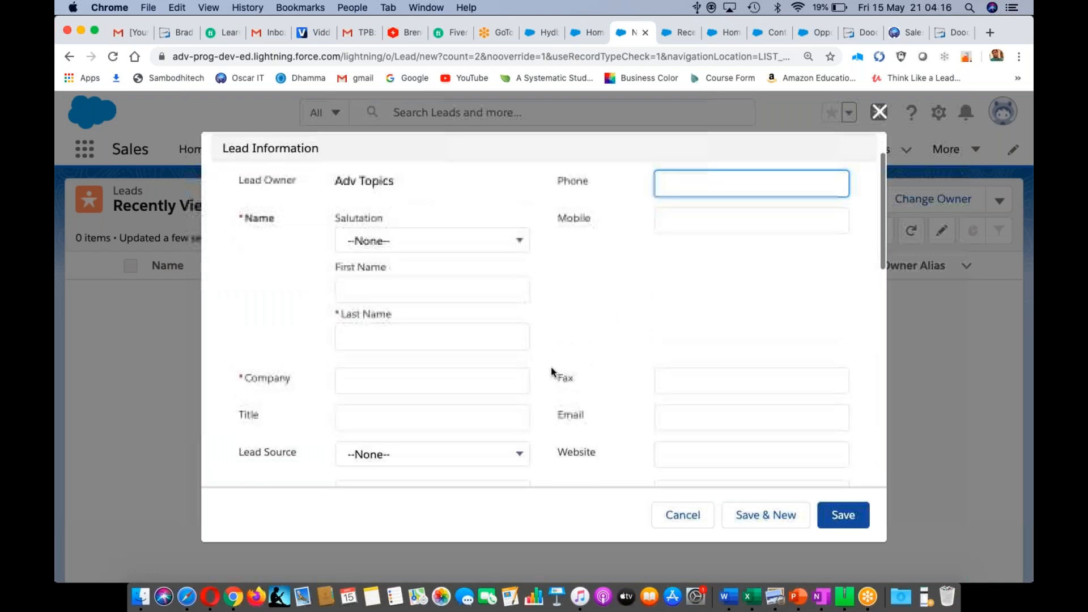
scroll(553, 372, down, 5)
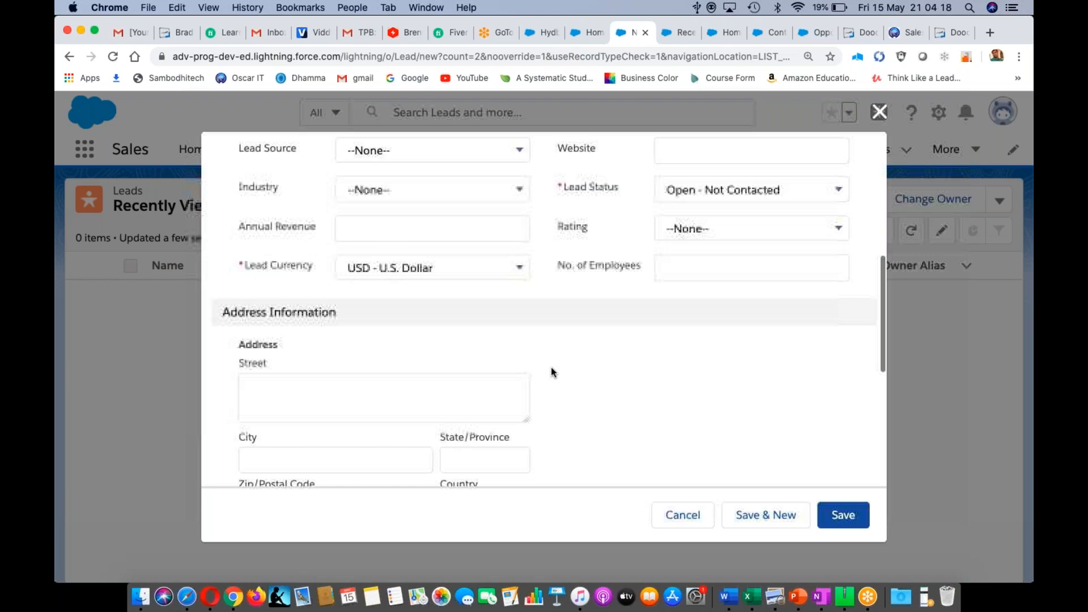
scroll(553, 372, down, 1)
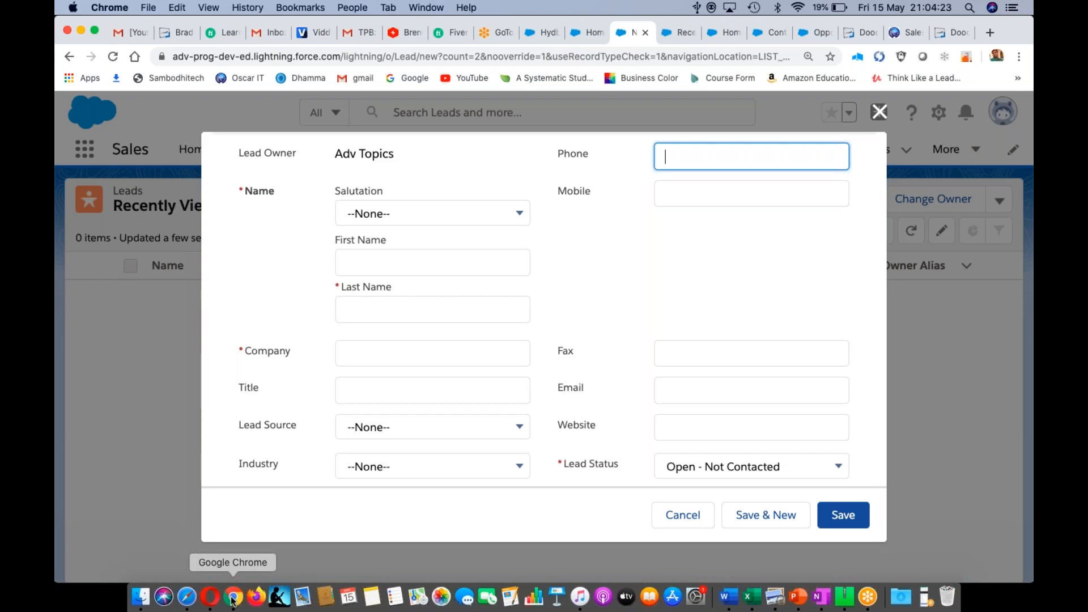
click(210, 597)
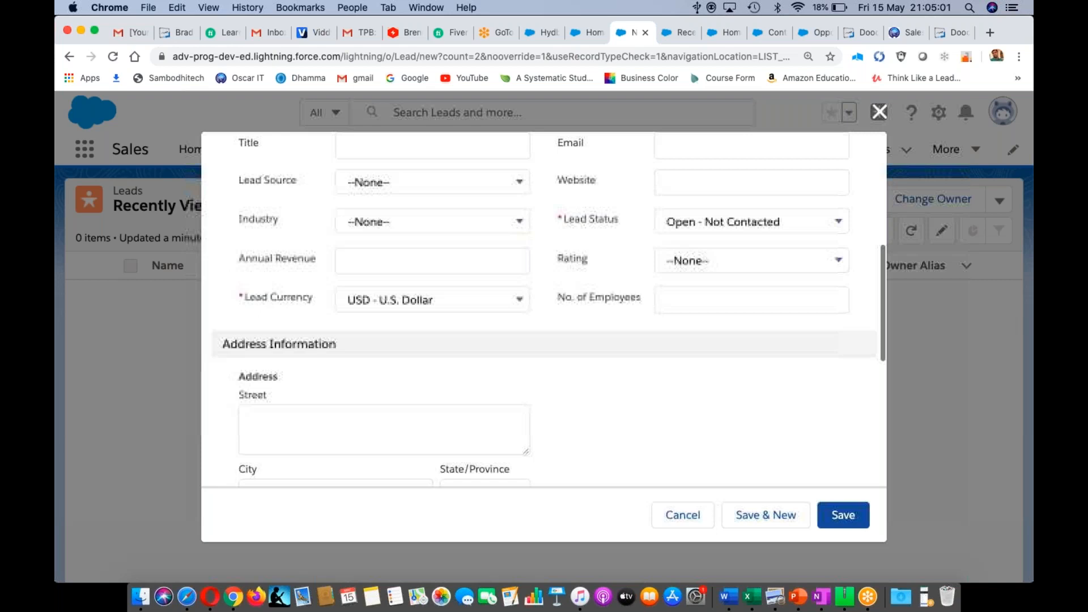
scroll(544, 312, down, 5)
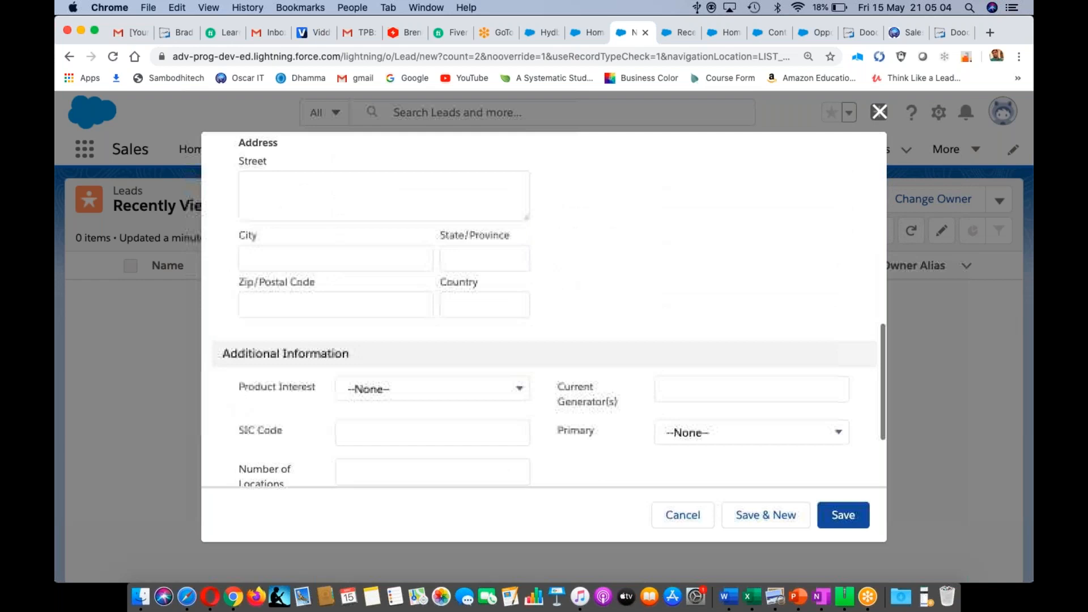
scroll(544, 312, up, 4)
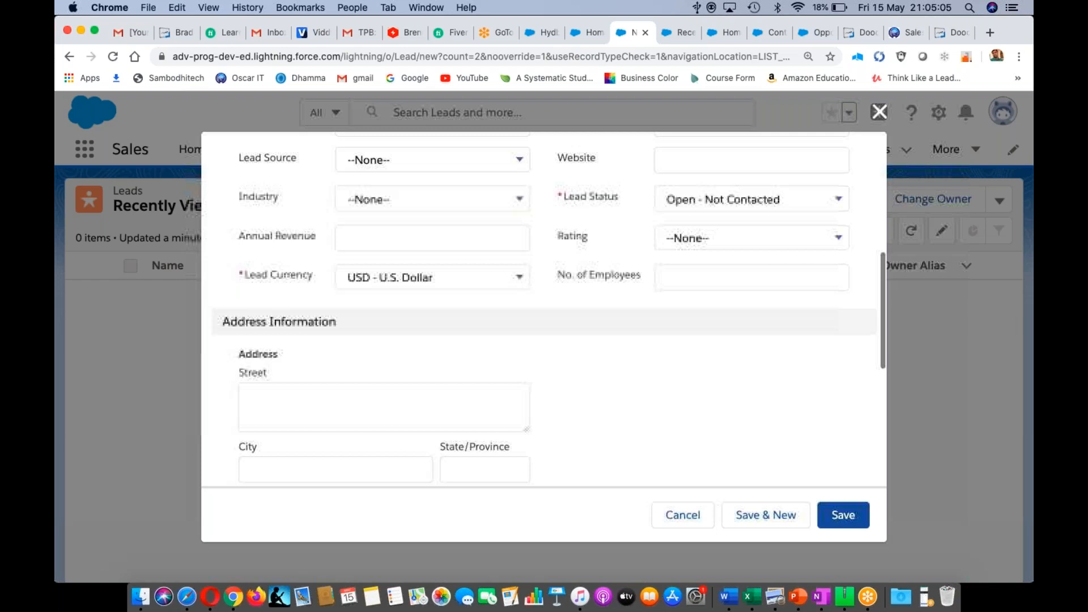
scroll(544, 312, up, 5)
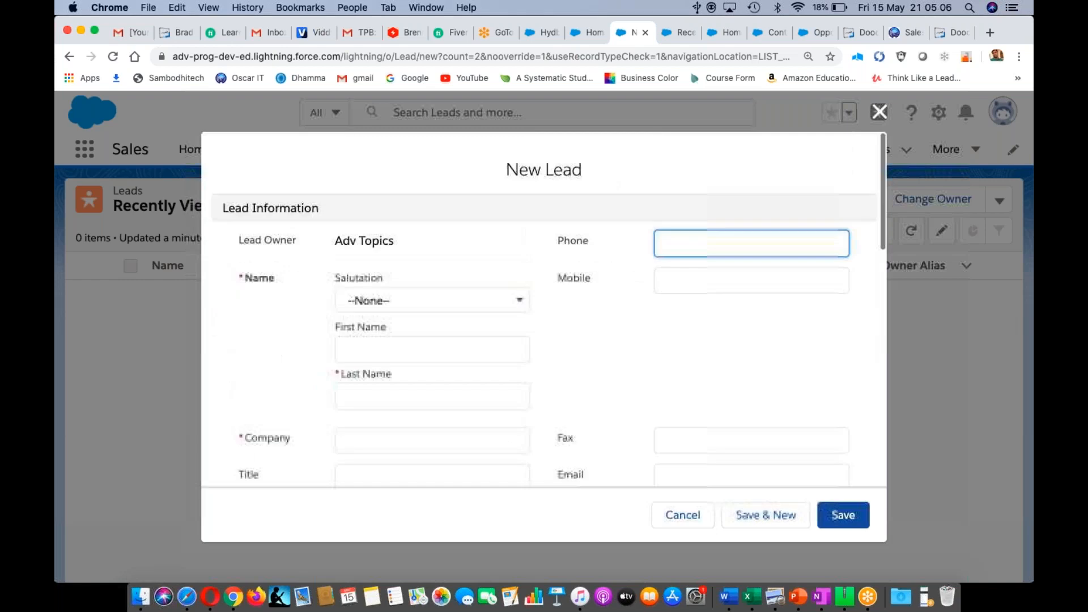
- Discard the new lead, open the Borads campaign, and cancel a new opportunity from it
click(664, 521)
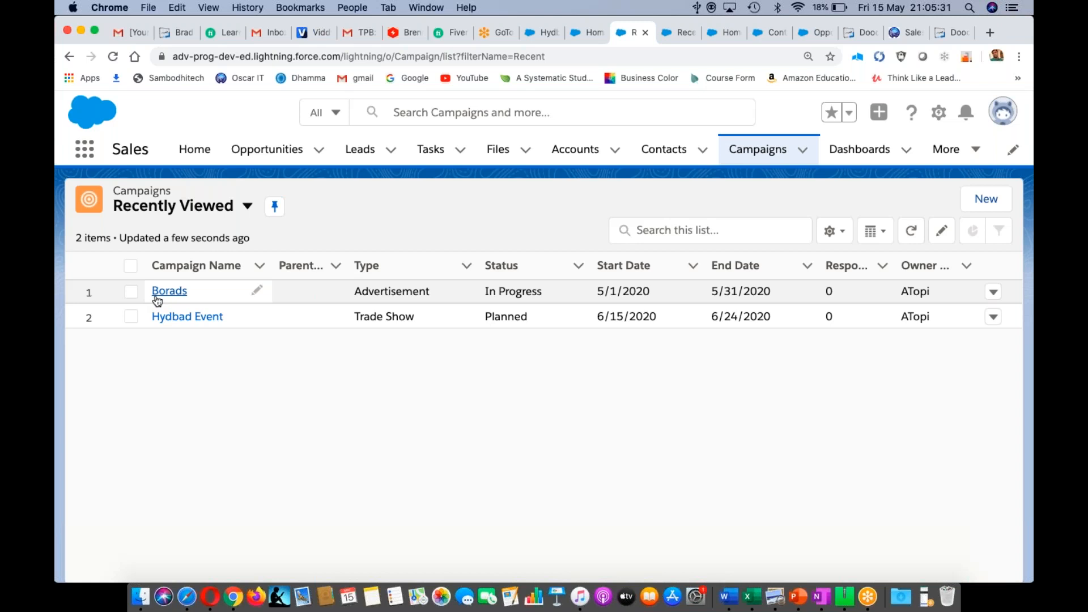
click(157, 298)
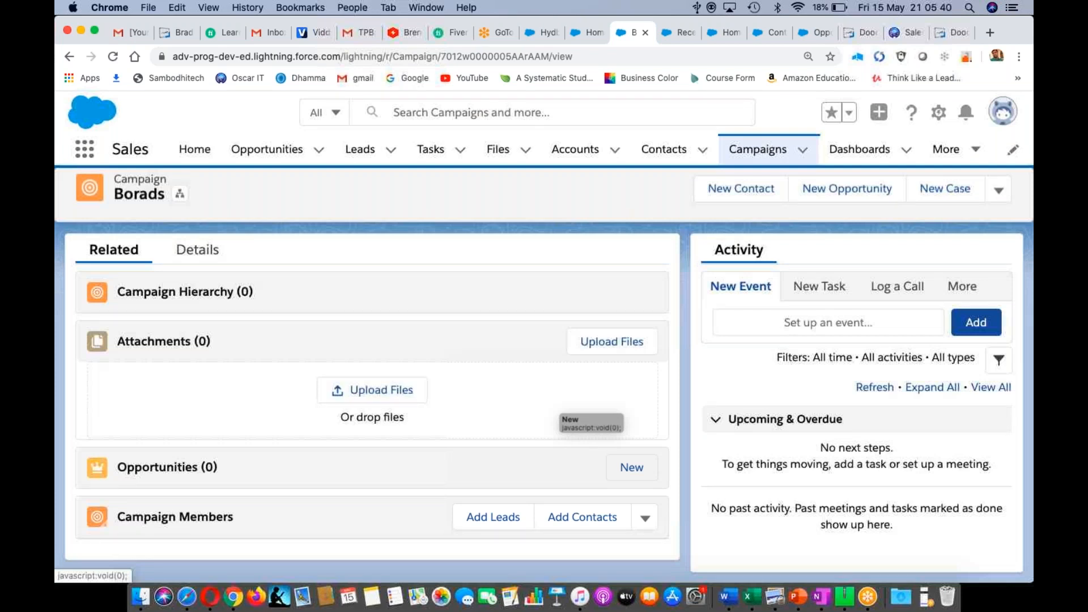
click(632, 467)
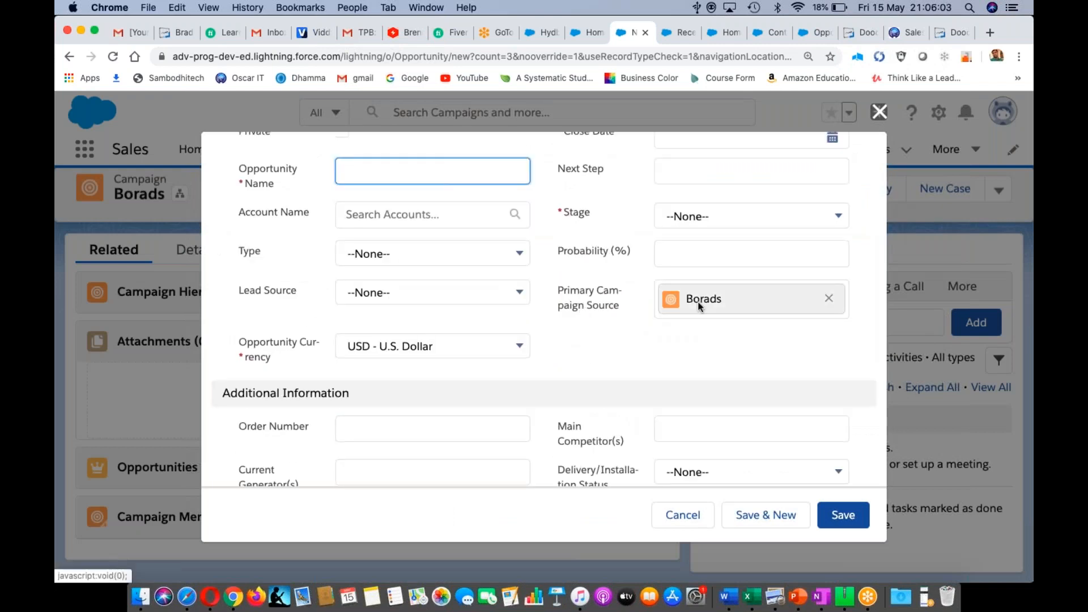
click(676, 519)
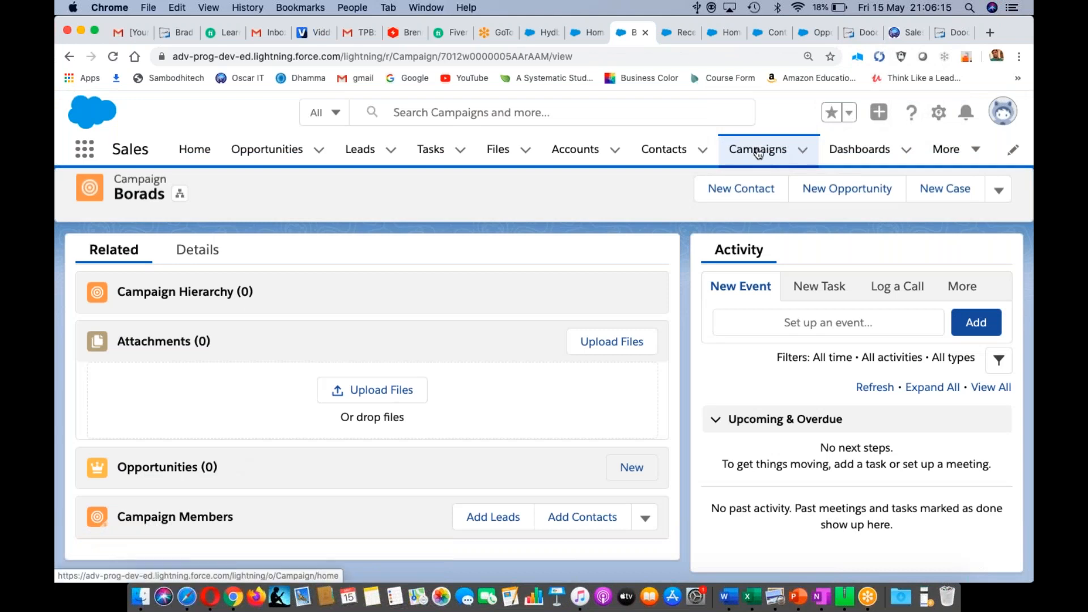
- Rename the Borads campaign to Boards inline in the Campaigns list and try saving
click(758, 153)
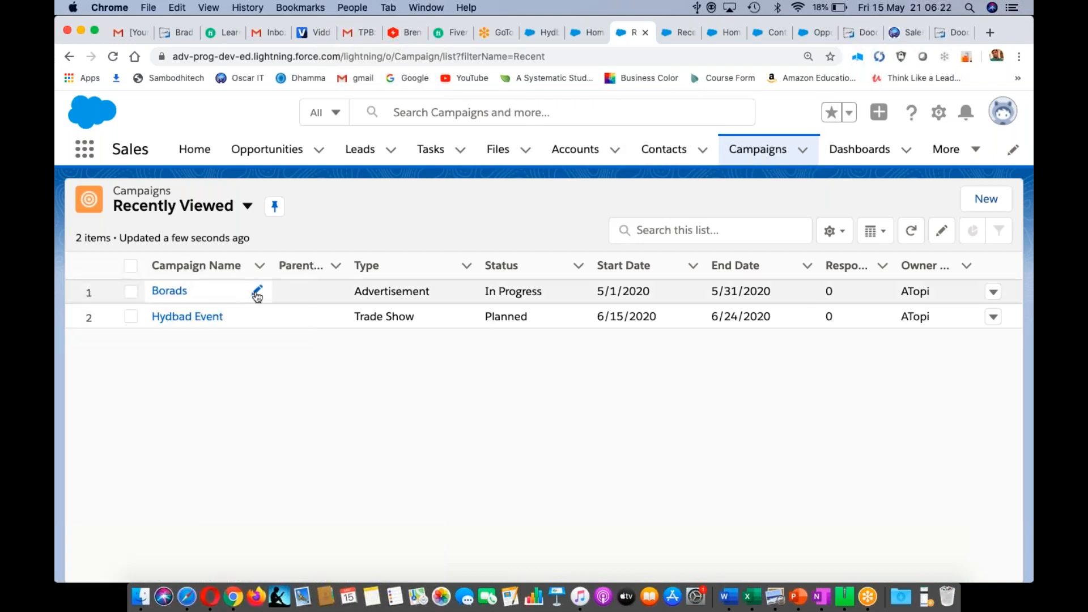
click(253, 289)
key(Left)
key(Left)
key(BackSpace)
text(a)
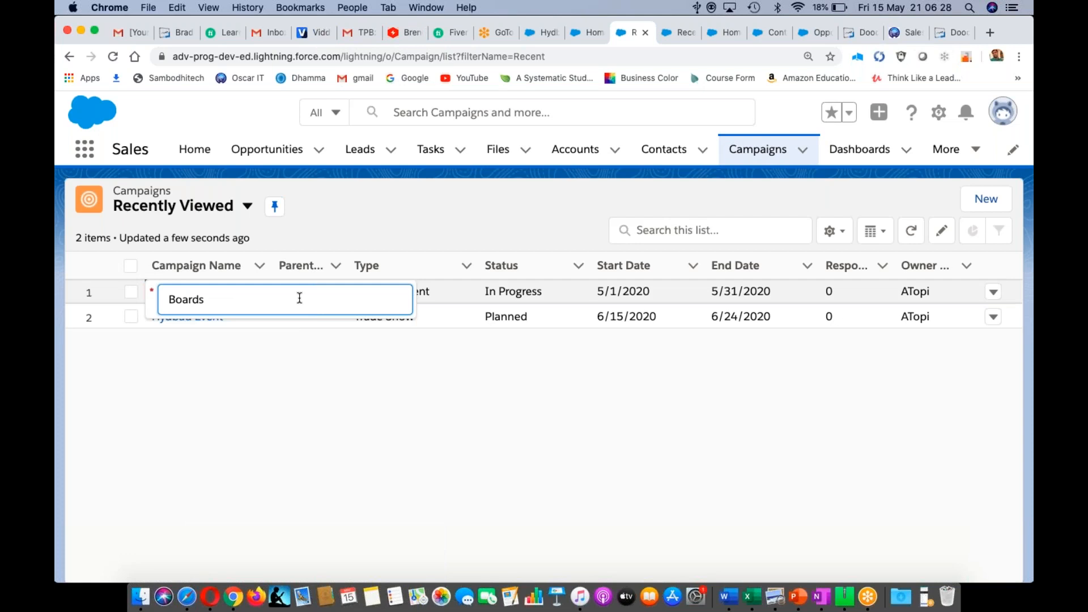
click(397, 409)
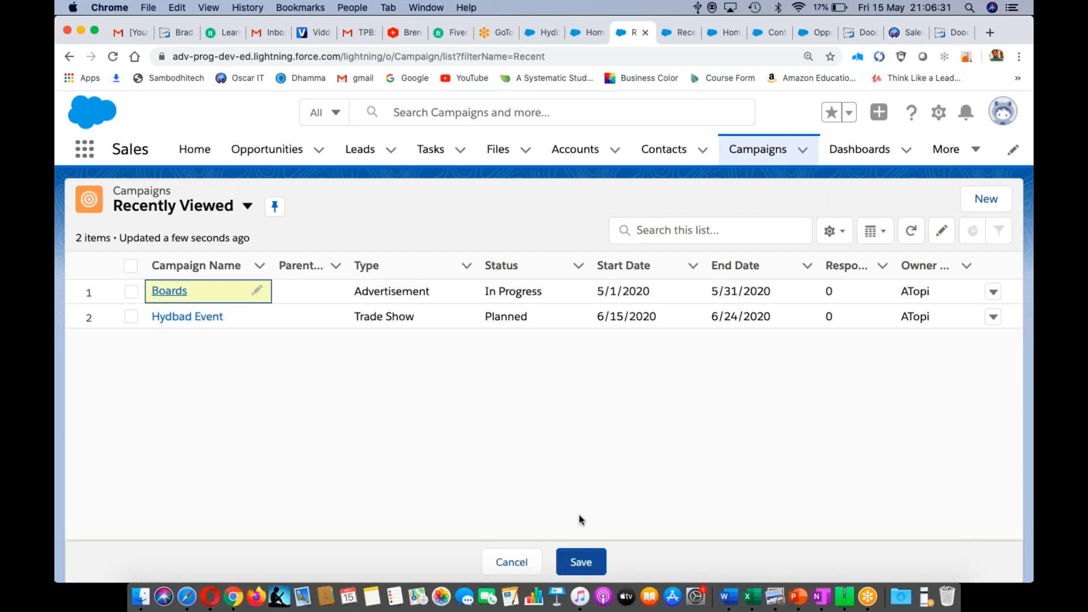
click(581, 562)
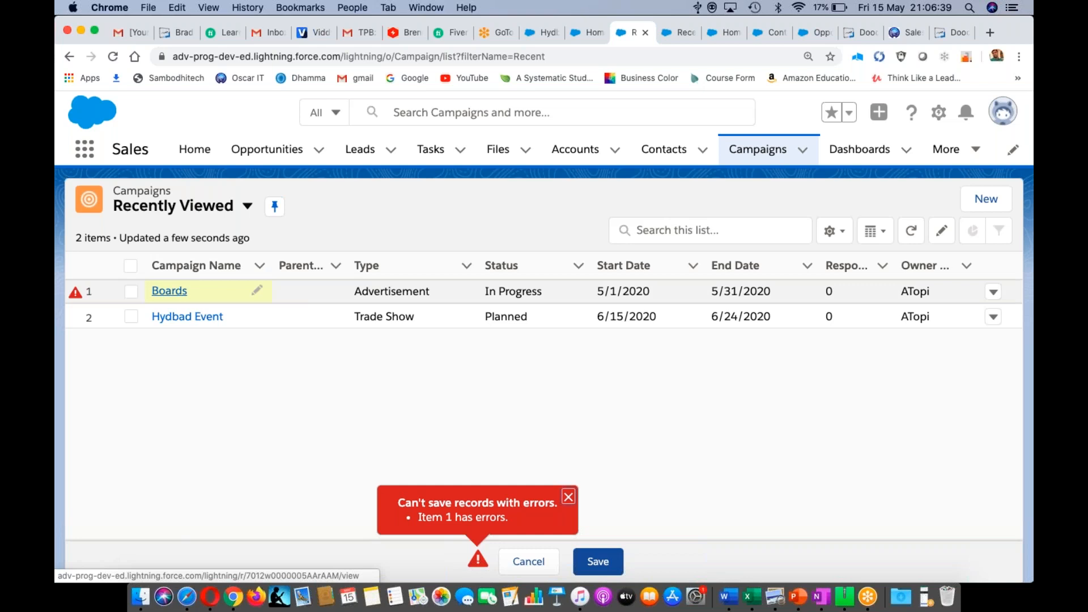
click(169, 291)
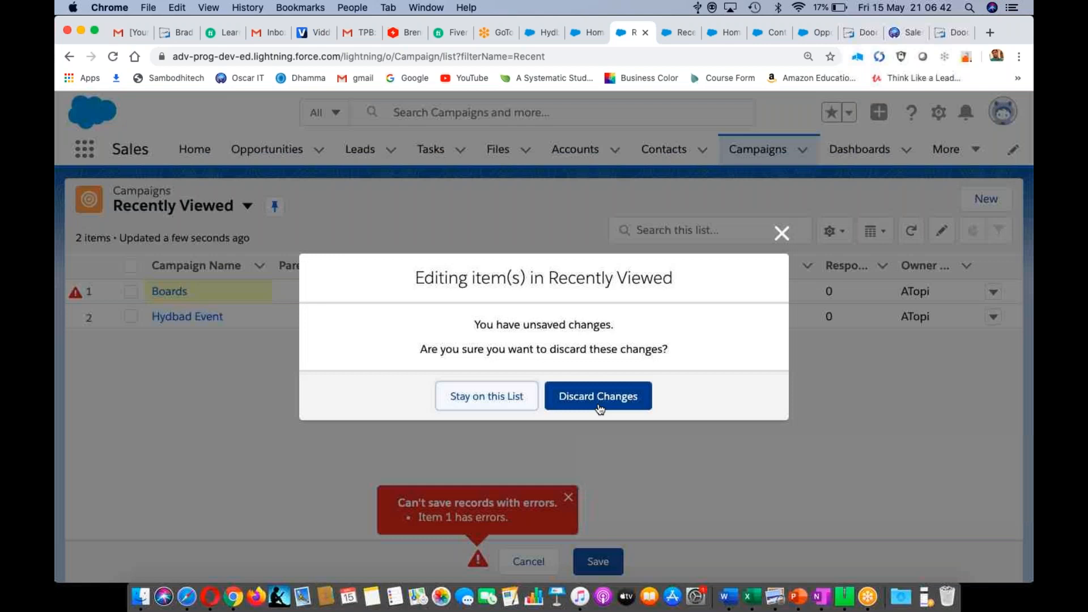
- Discard the campaign edit, then highlight each word of the Word conversion-flow line
click(599, 397)
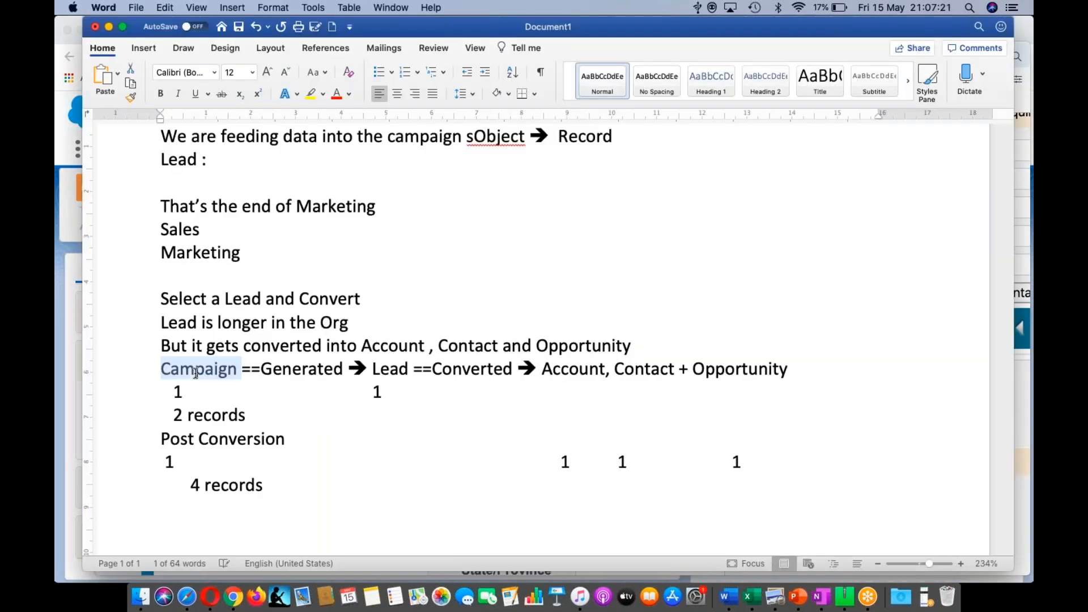
click(298, 368)
double_click(297, 368)
double_click(384, 368)
double_click(466, 369)
double_click(569, 369)
double_click(645, 369)
double_click(725, 367)
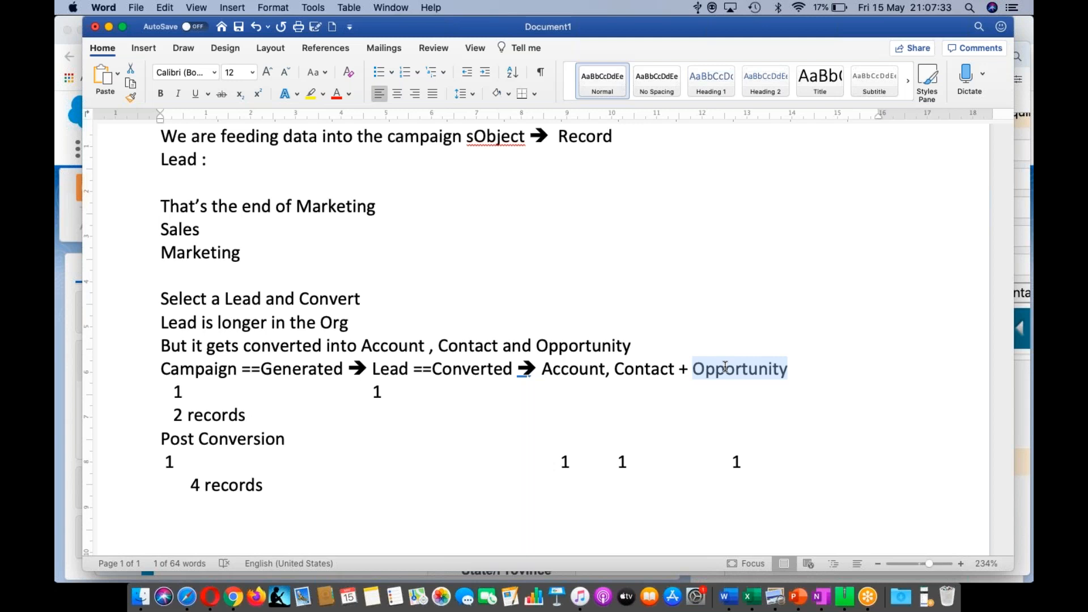
double_click(386, 369)
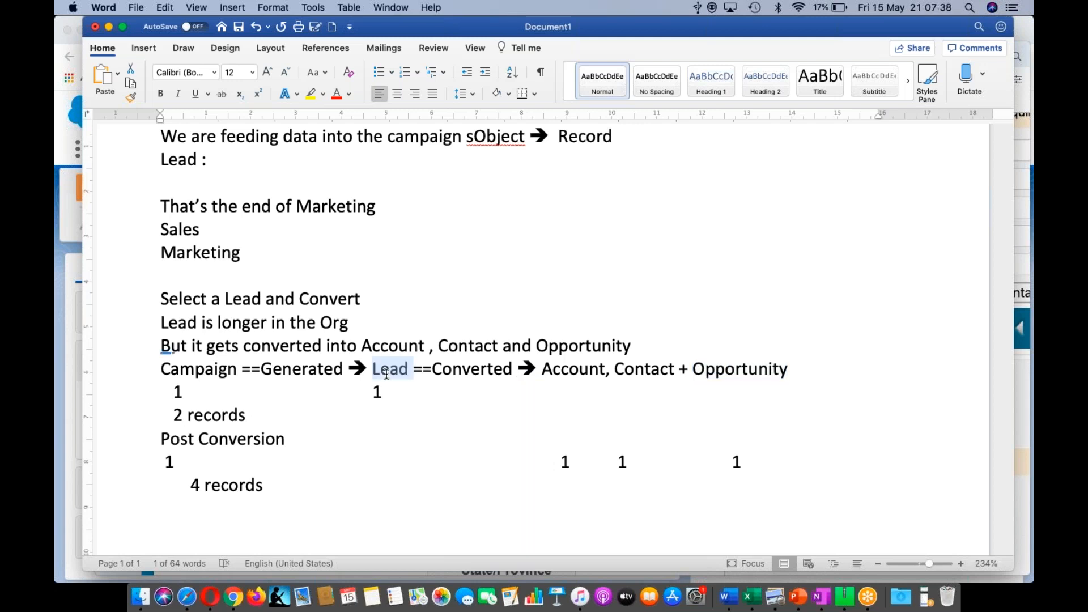
double_click(199, 369)
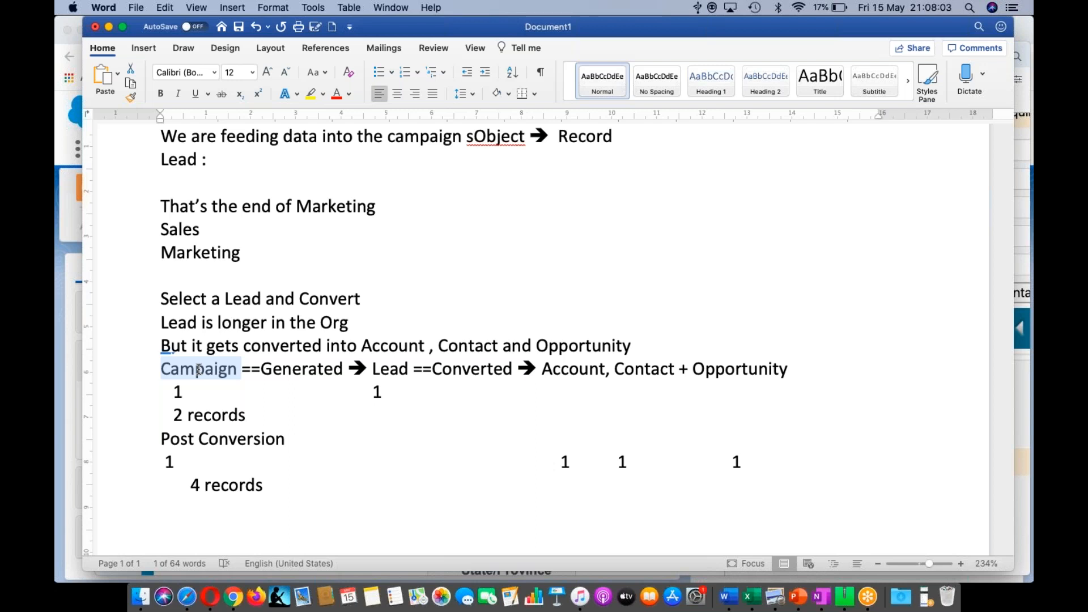
- Add a '4 records' line below the post-conversion notes, fixing its typos
click(226, 513)
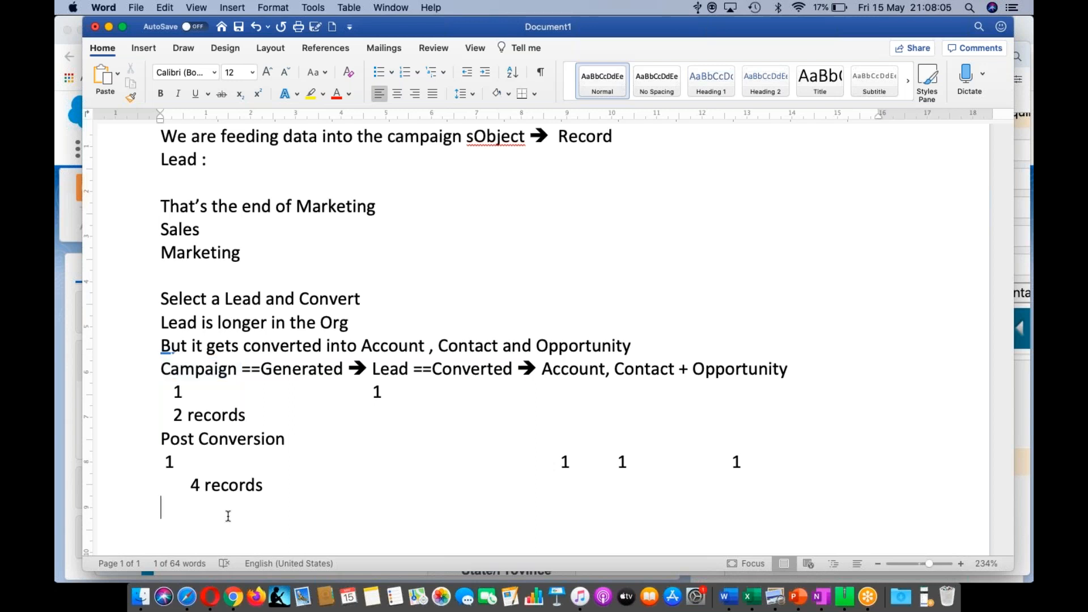
key(Return)
key(Return)
key(BackSpace)
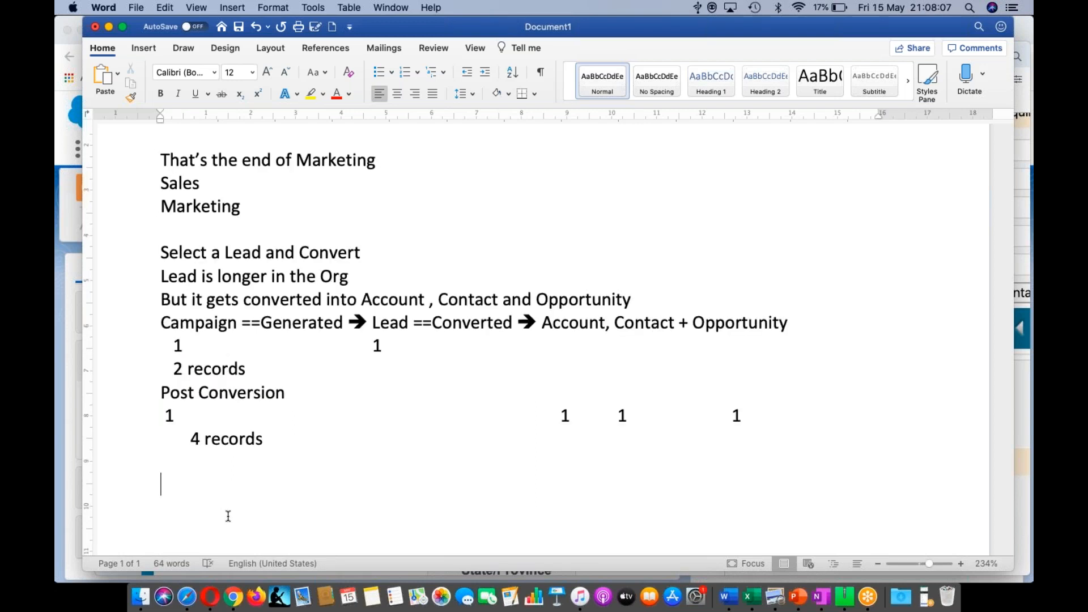
text(2 recurds)
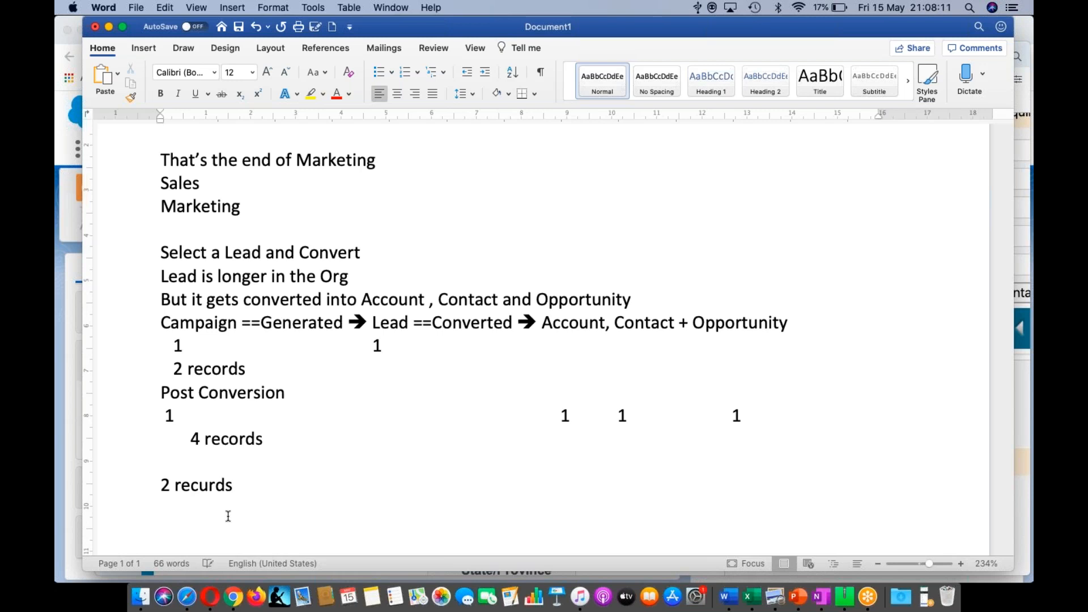
key(Left)
key(Left)
key(Left)
key(BackSpace)
text(O)
key(BackSpace)
text(o)
key(Left)
key(Left)
key(Left)
key(Left)
key(Left)
key(BackSpace)
text(4)
- Add a '4 campaigns' line beneath it, correcting the spelling
click(228, 516)
text(4 cam)
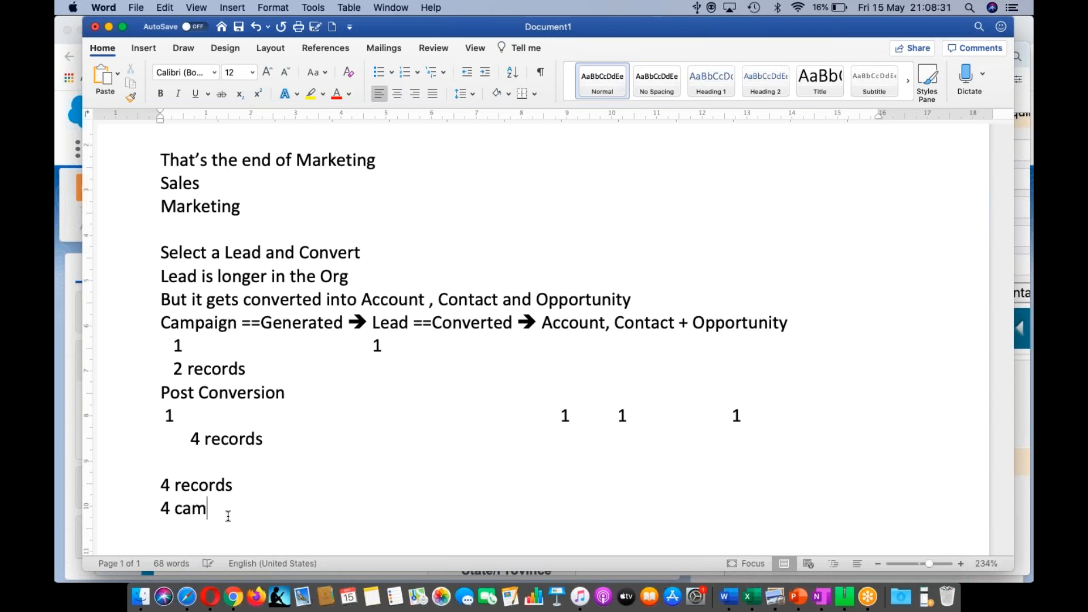
text(pigns)
key(Left)
key(Left)
key(Left)
key(Left)
text(a)
key(Down)
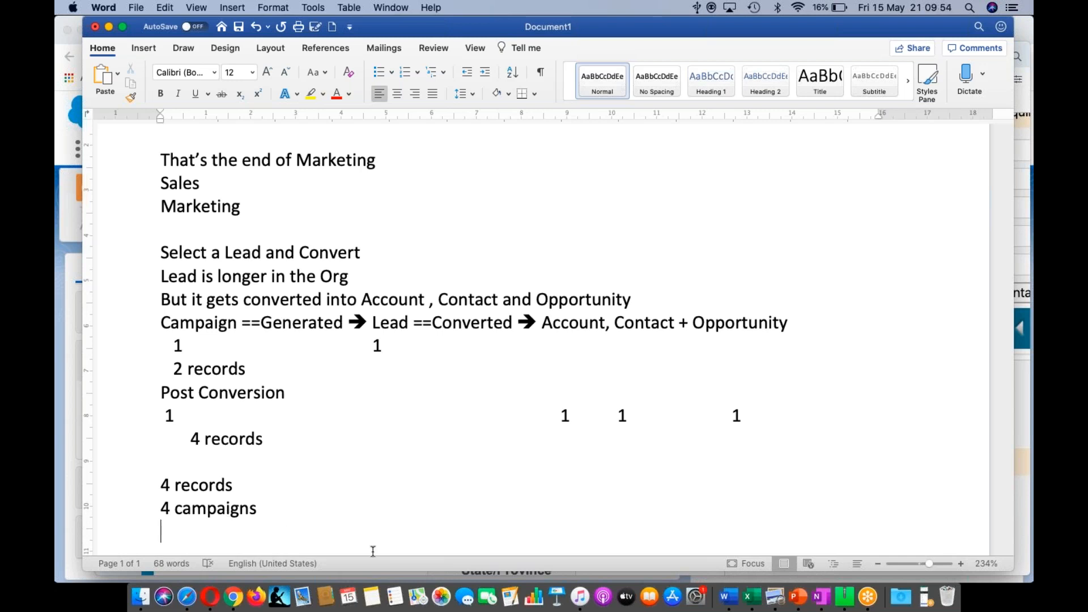
- In Salesforce Classic in Opera, bring up a new opportunity form from the Opportunities tab
click(211, 597)
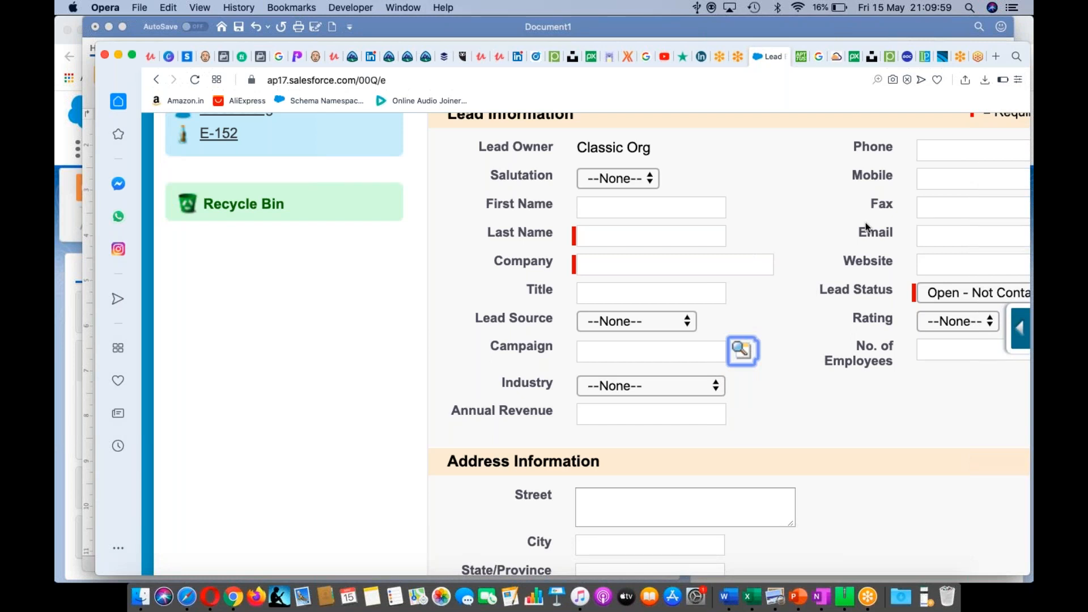
scroll(865, 227, right, 7)
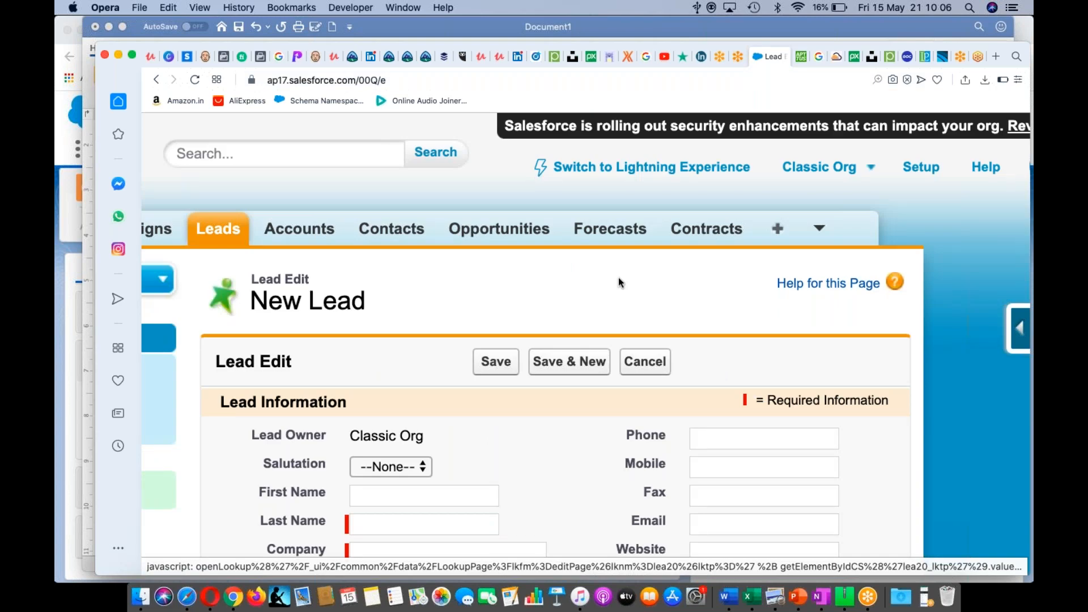
click(749, 229)
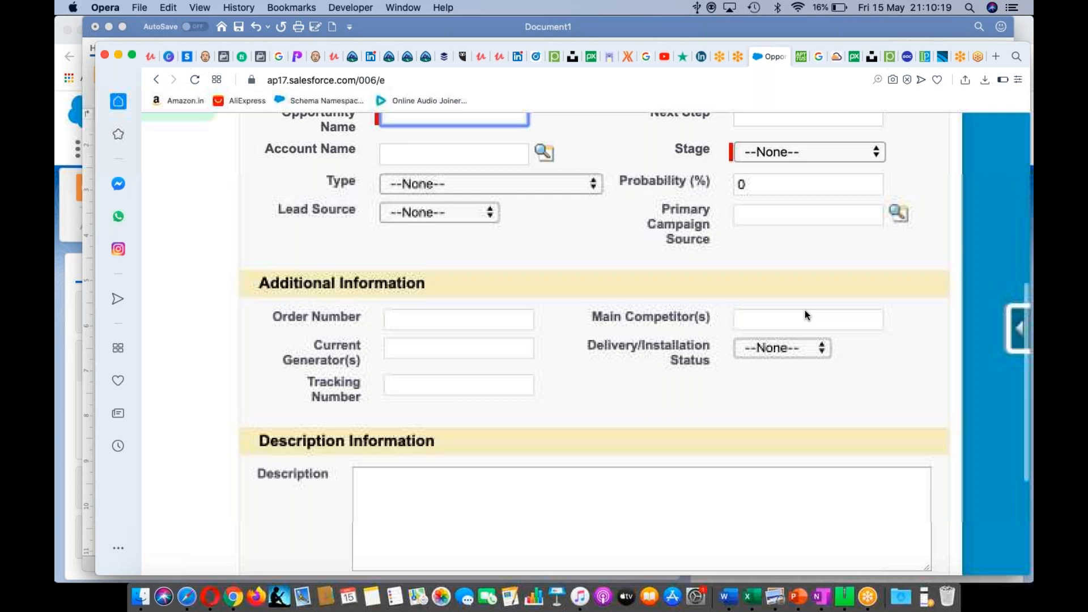
scroll(805, 311, up, 2)
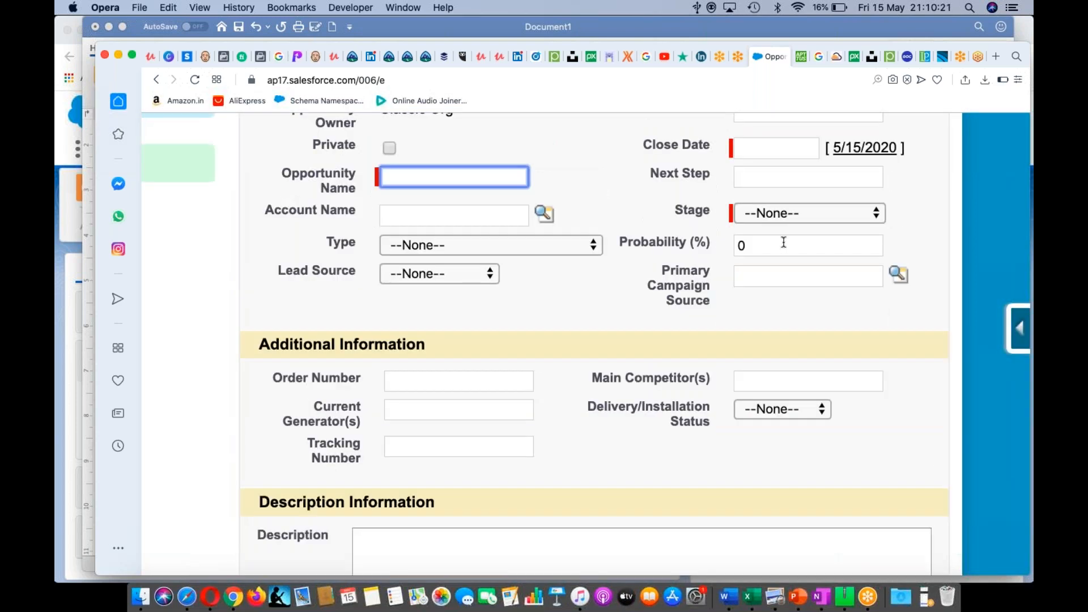
- Step Stage through Qualification, Id. Decision Makers, Proposal/Price Quote, Negotiation/Review, Closed Won, ending Closed Lost
click(805, 213)
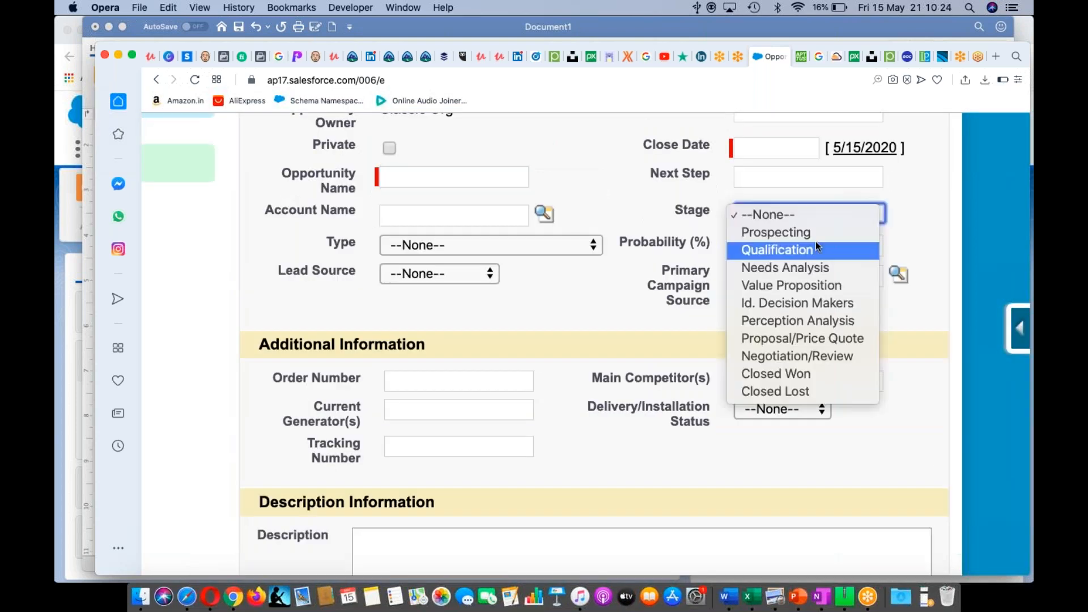
click(817, 247)
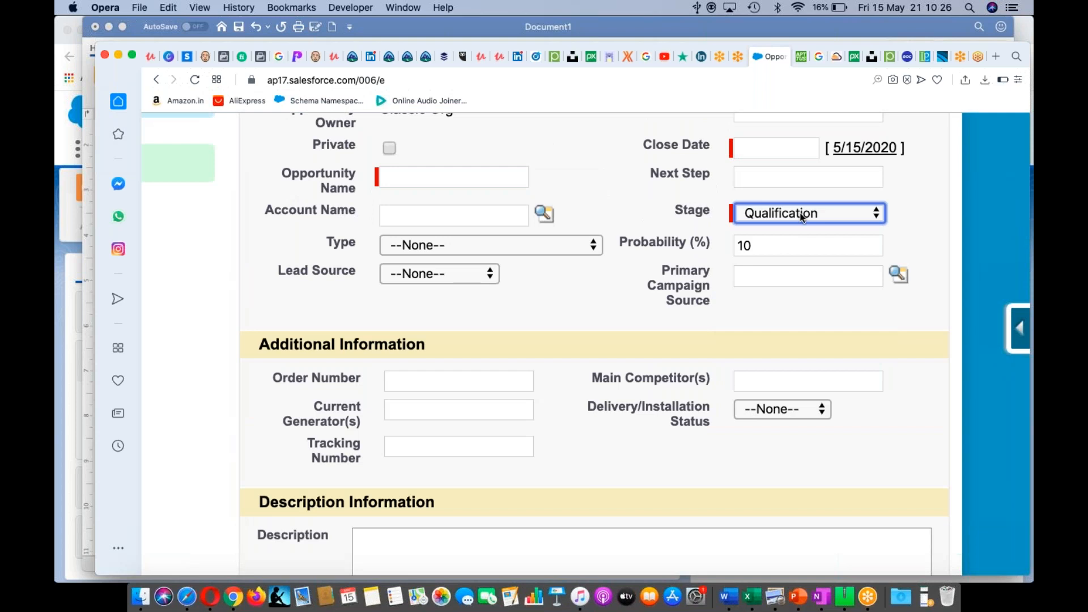
click(803, 218)
click(792, 271)
click(819, 212)
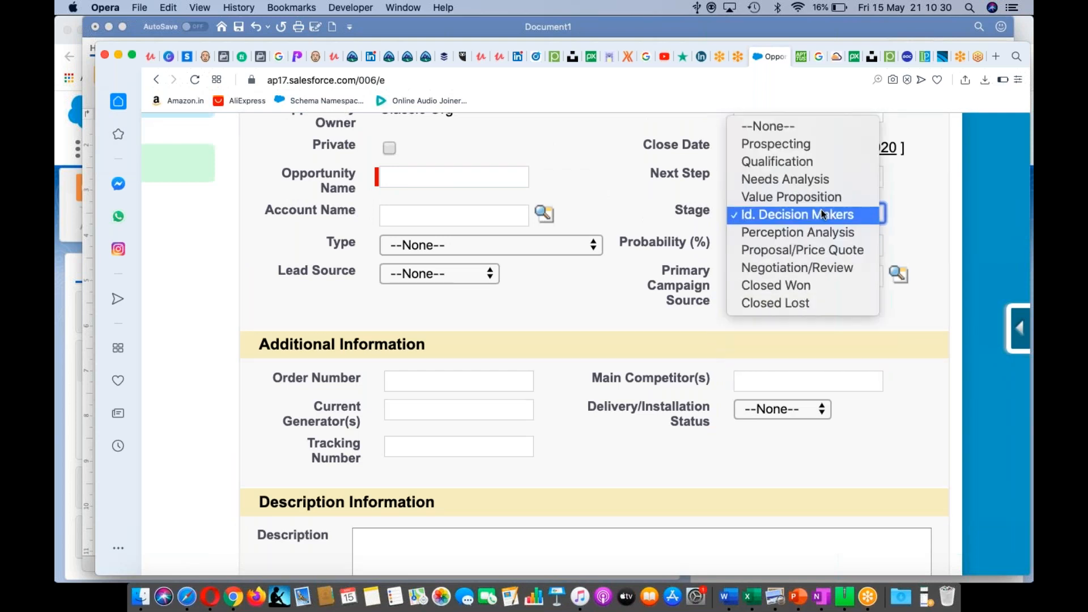
click(815, 250)
click(809, 211)
click(809, 231)
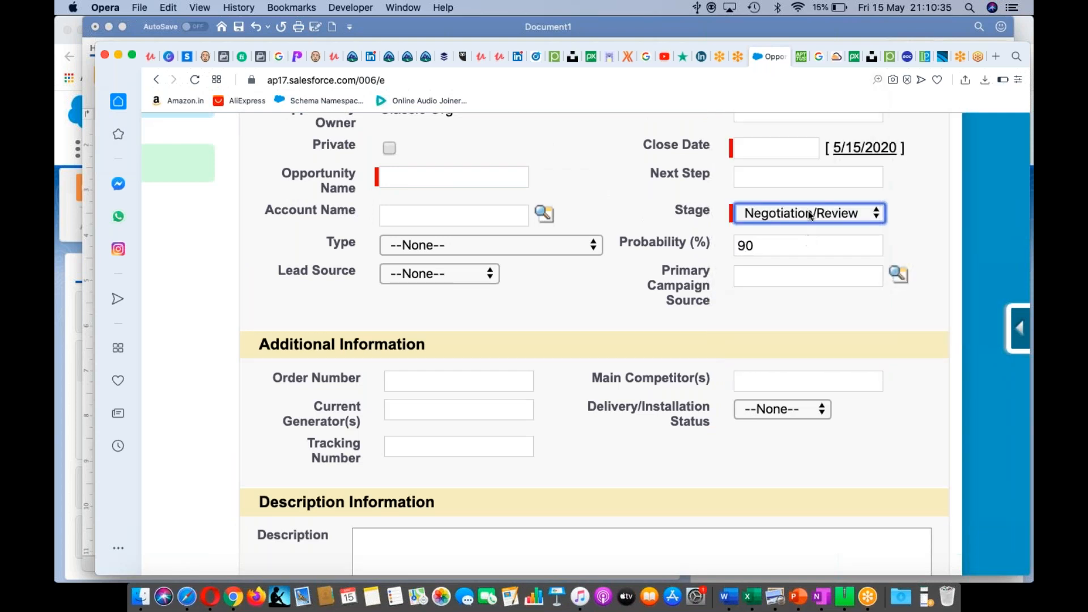
click(811, 214)
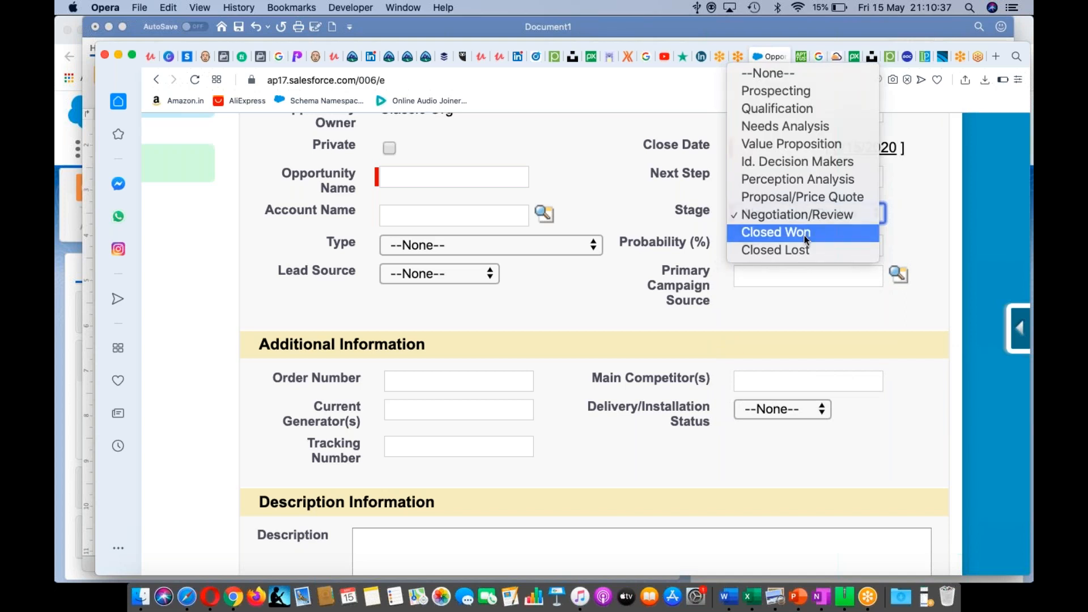
click(804, 235)
click(808, 220)
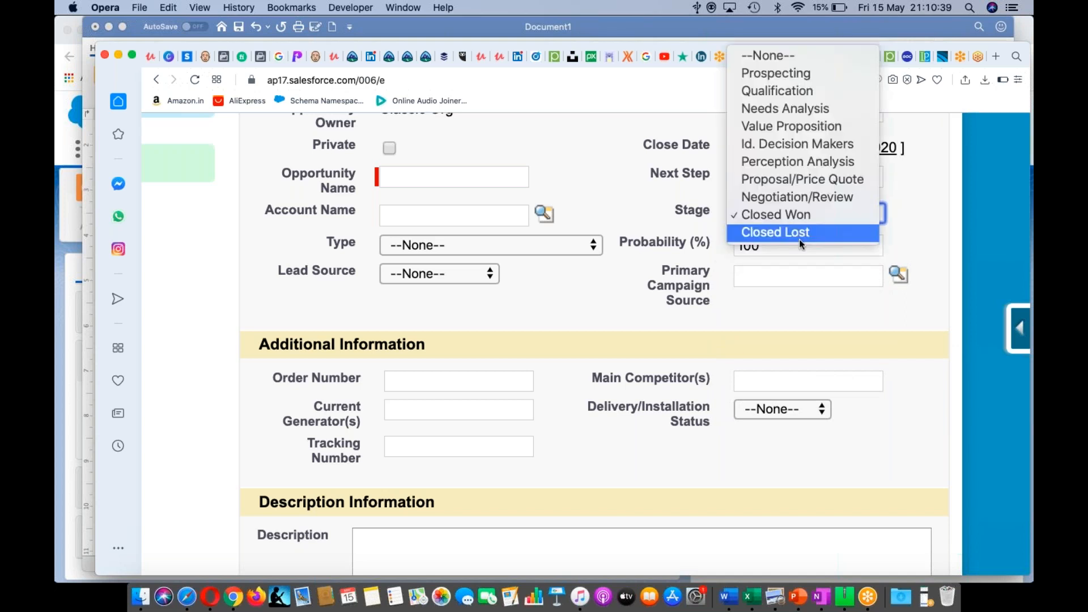
click(799, 244)
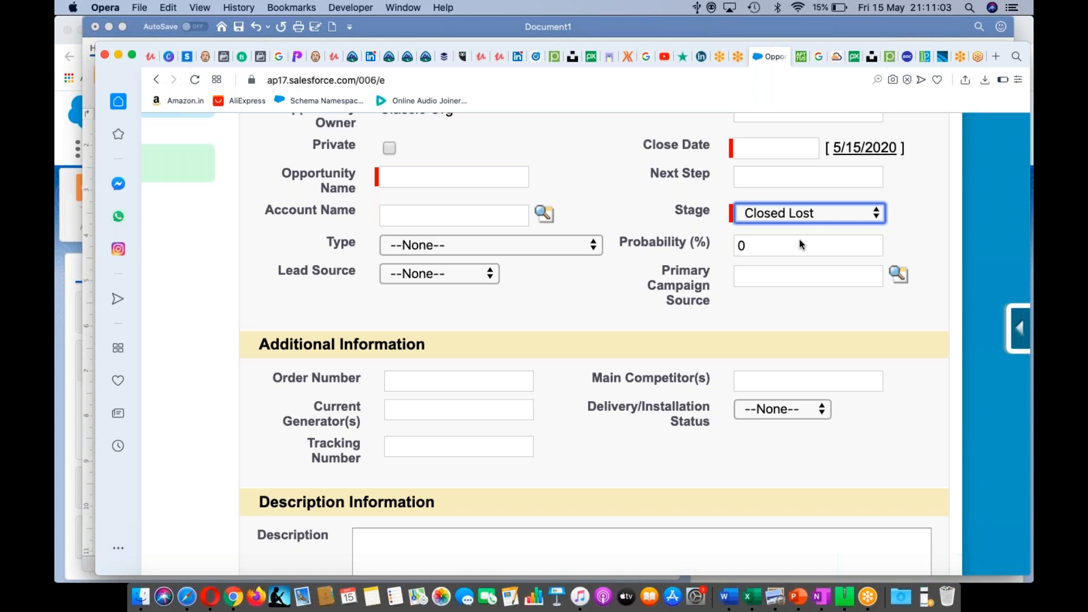
click(870, 597)
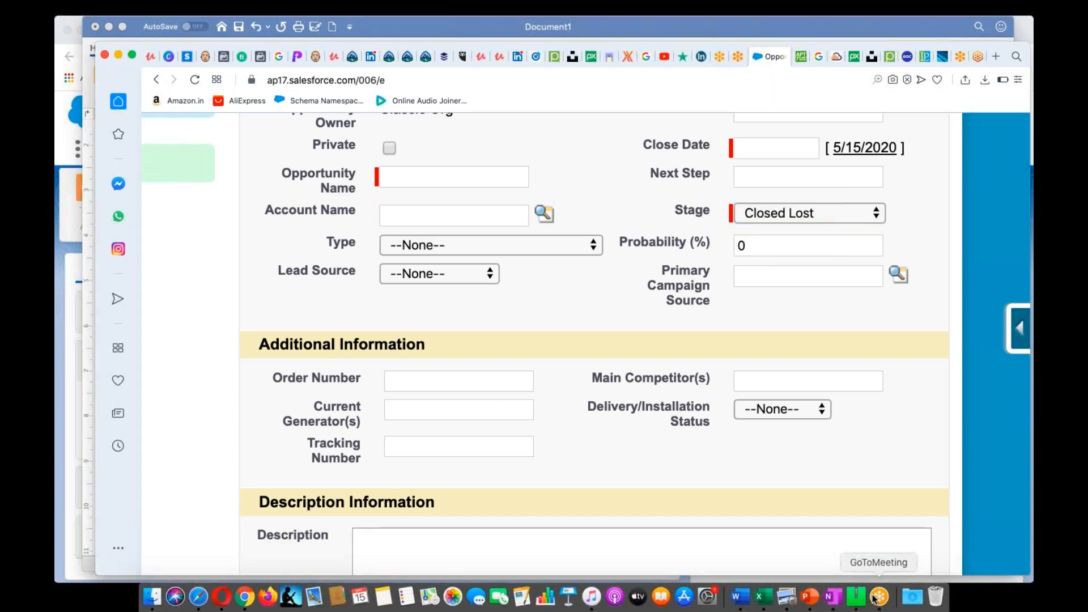